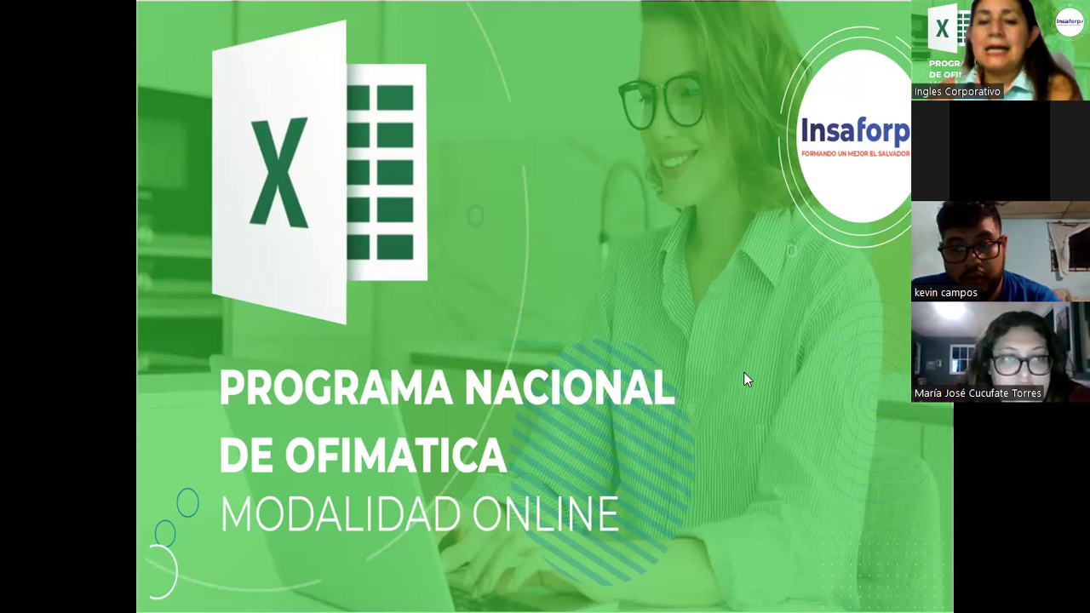
Step: Advance the slideshow to the 'EXCEL INTERMEDIO – Sesión 5' title slide
left_click(662, 401)
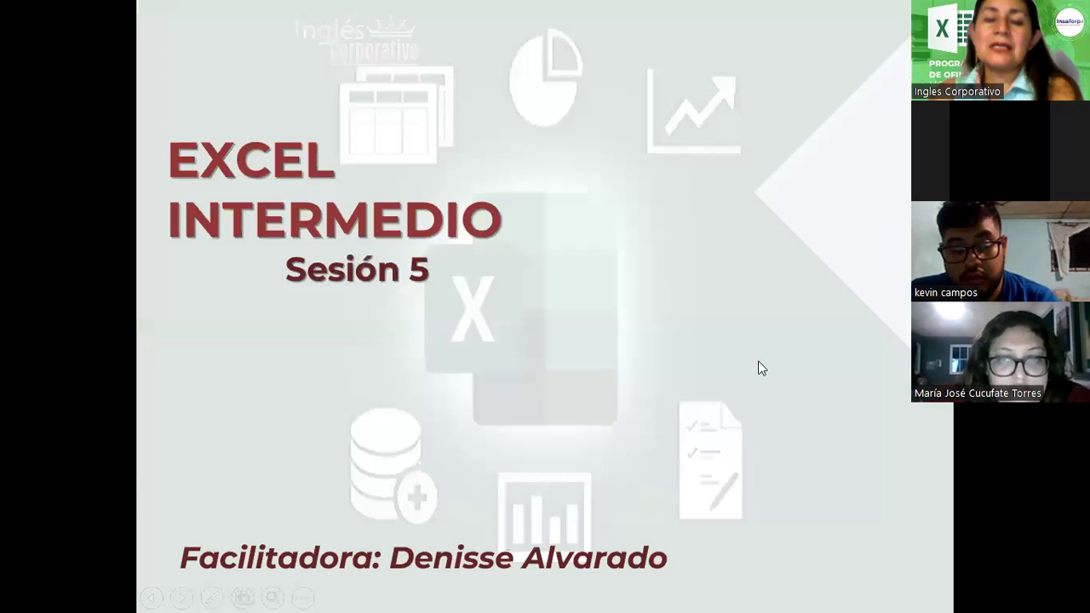
Step: Advance to the 'Función Buscar' slide with the =BUSCAR(4,19; A2:A6; B2:B6) example
left_click(755, 400)
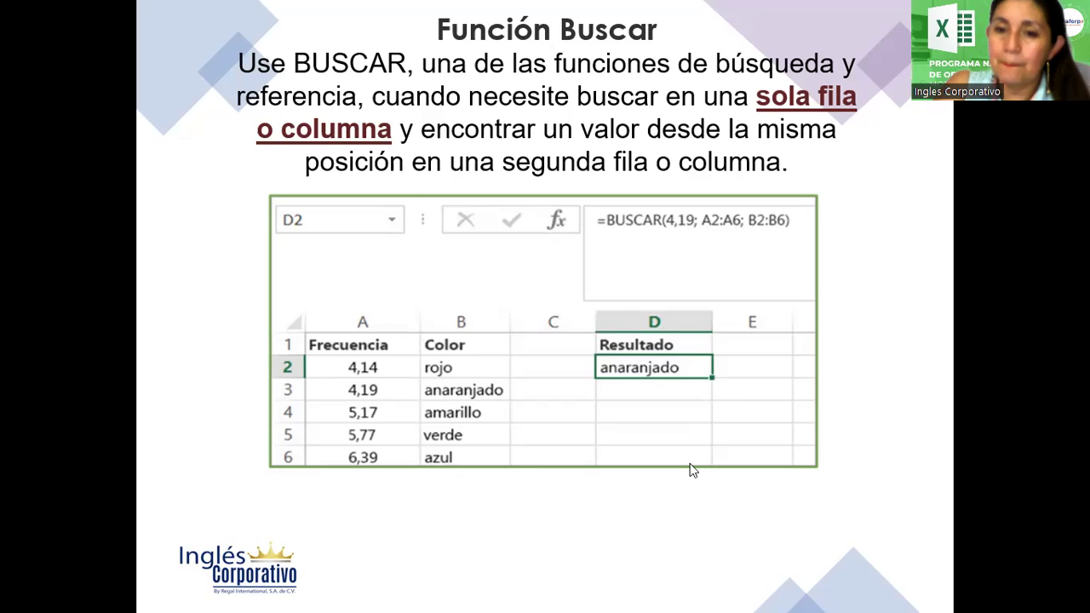
Step: Move on to the slide explaining BUSCAR's vector and array forms
left_click(719, 443)
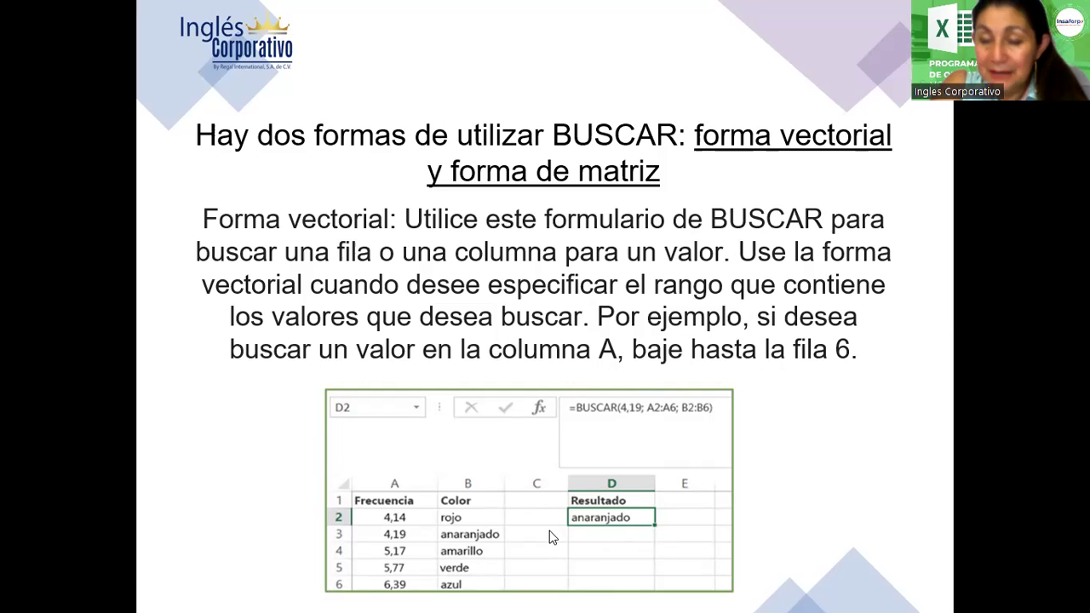
Step: Advance past the last slide and exit the finished slideshow
left_click(597, 458)
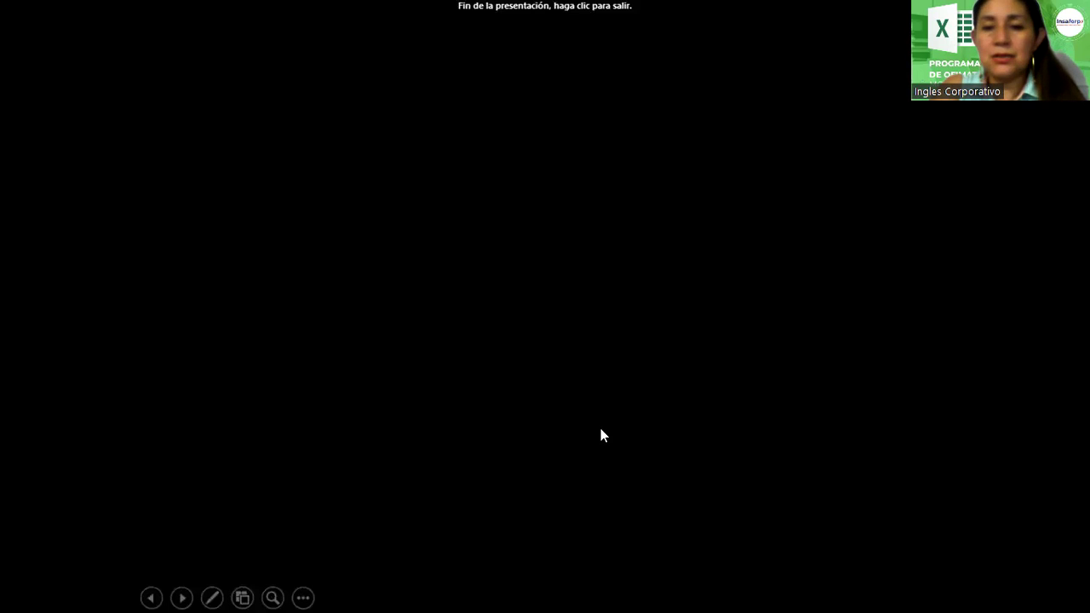
left_click(600, 429)
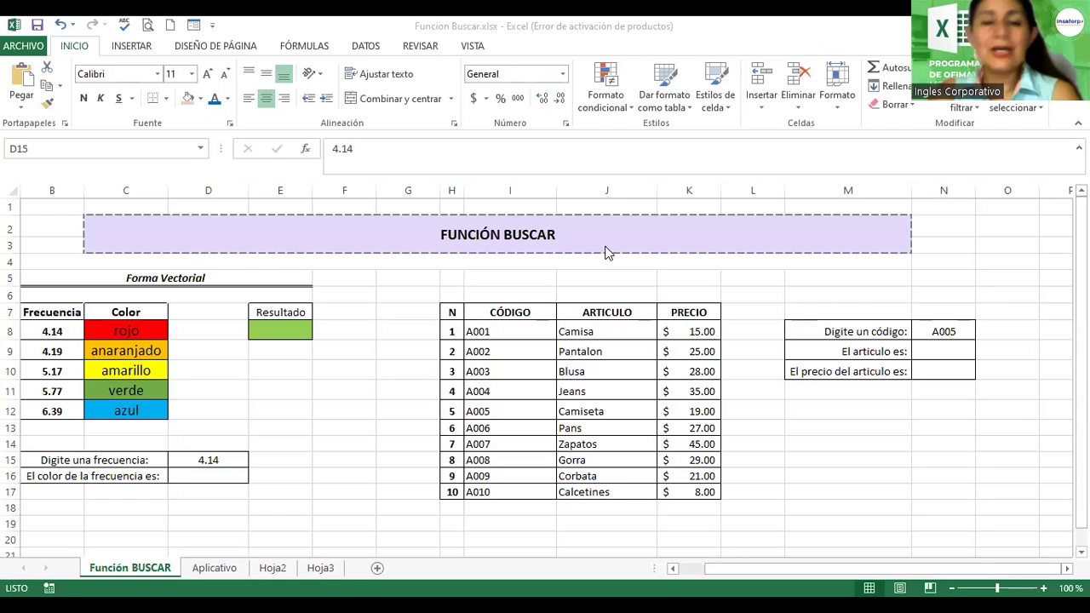
Step: Zoom the Función BUSCAR sheet to 140% and select the Resultado cell E8
left_click(344, 370)
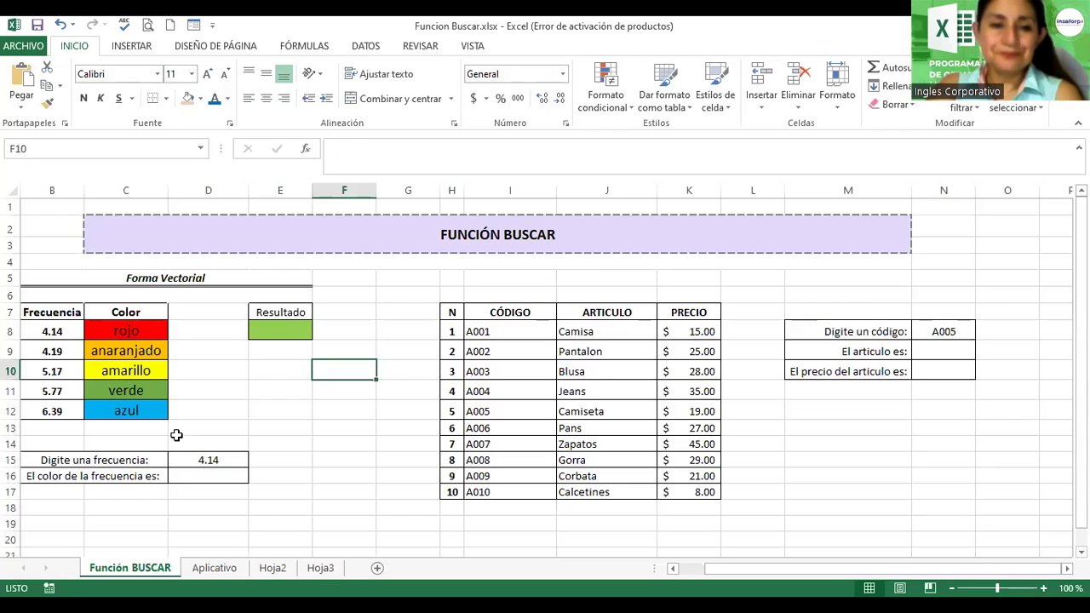
left_click(233, 465)
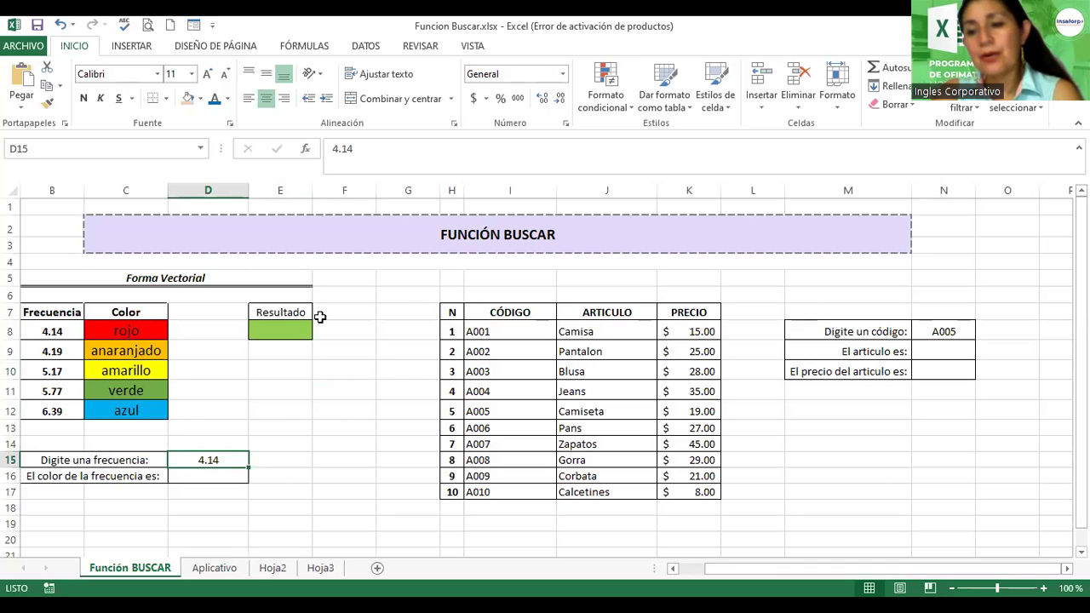
scroll(977, 577, "up", 2, "ctrl")
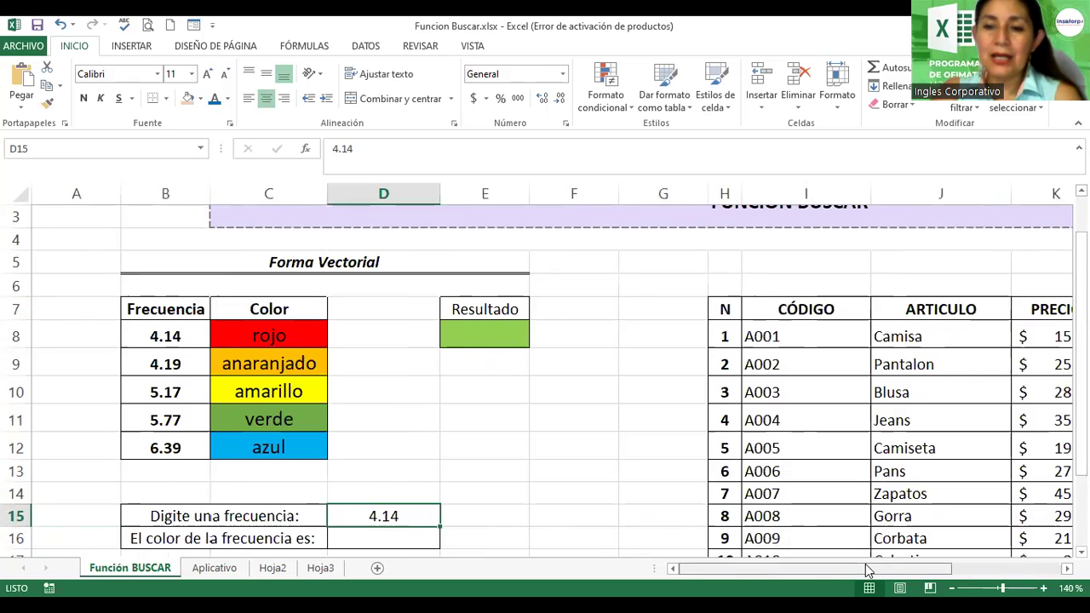
scroll(545, 383, "down", 1)
scroll(544, 383, "up", 1)
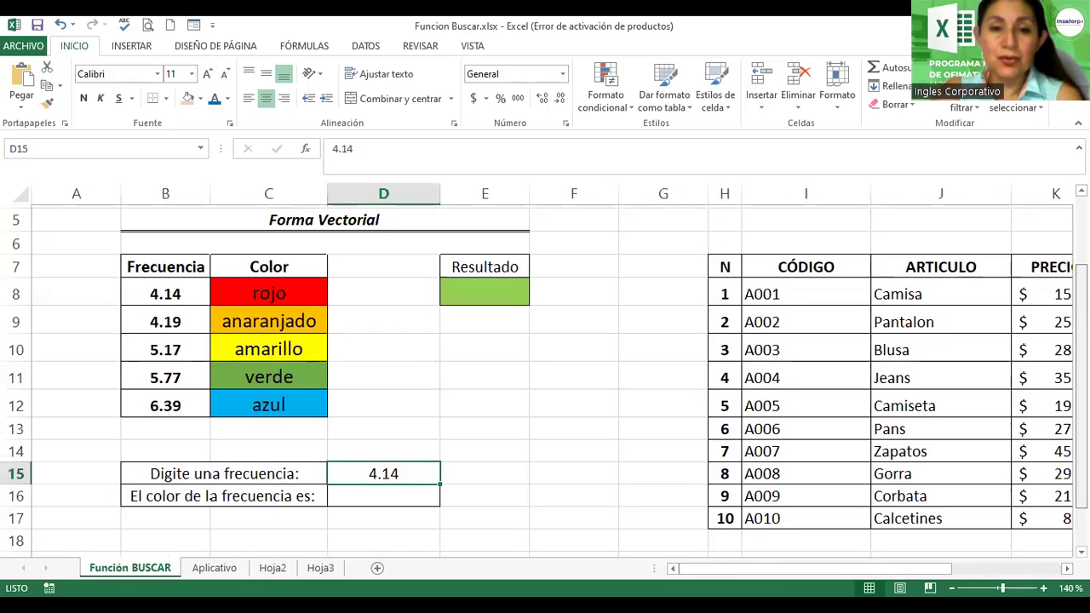
left_click(466, 286)
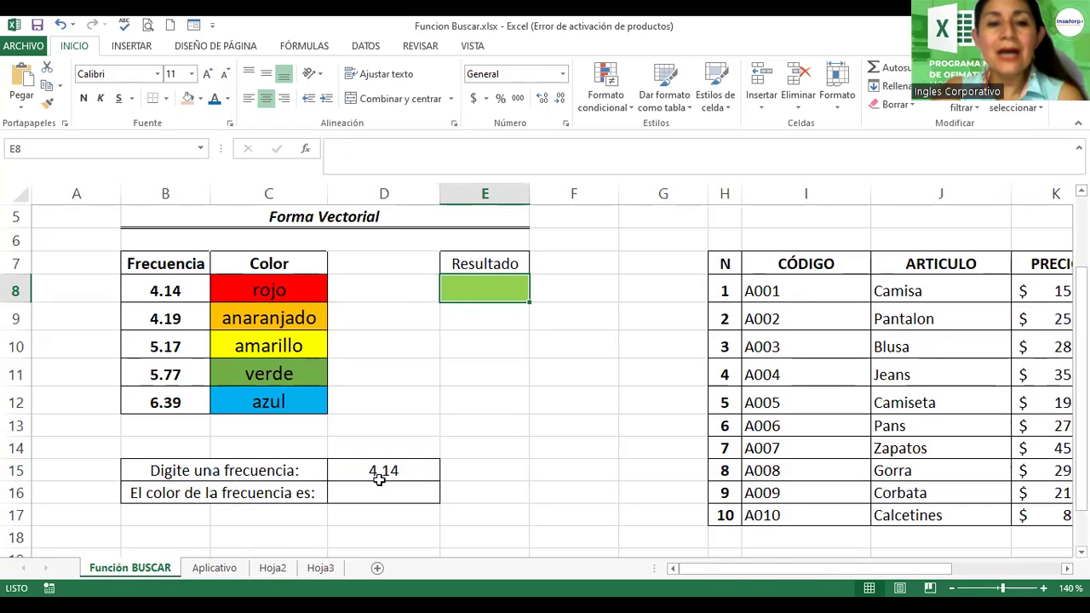
left_click(413, 471)
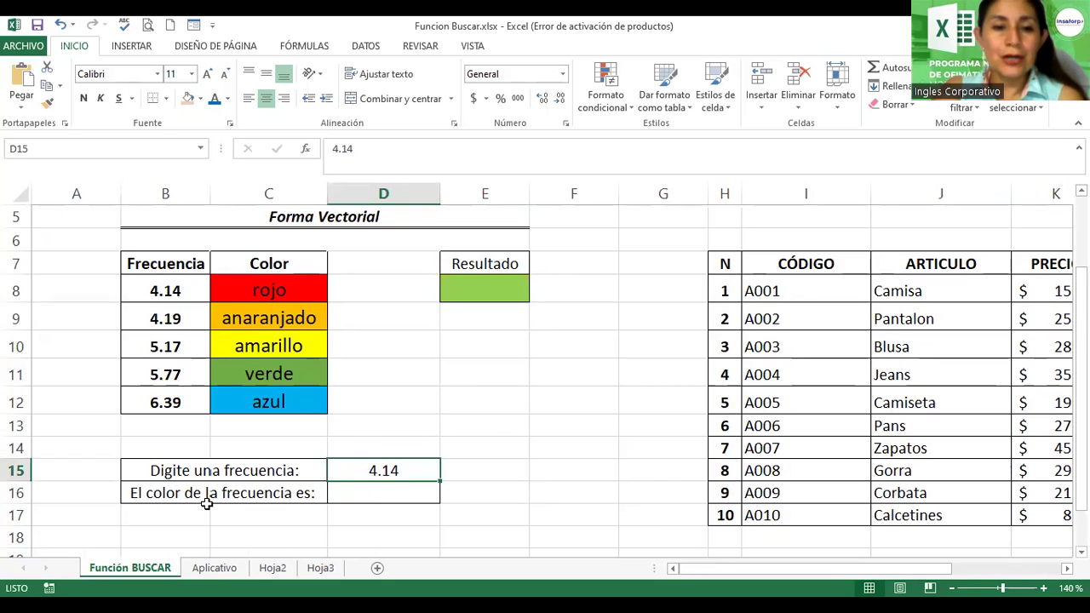
left_click(373, 487)
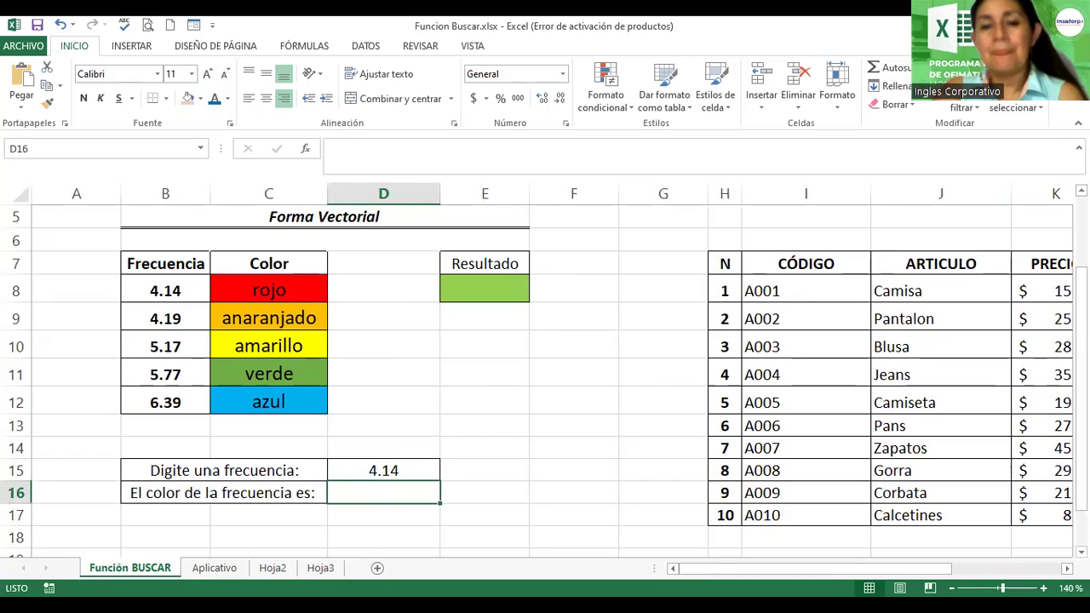
left_click(486, 297)
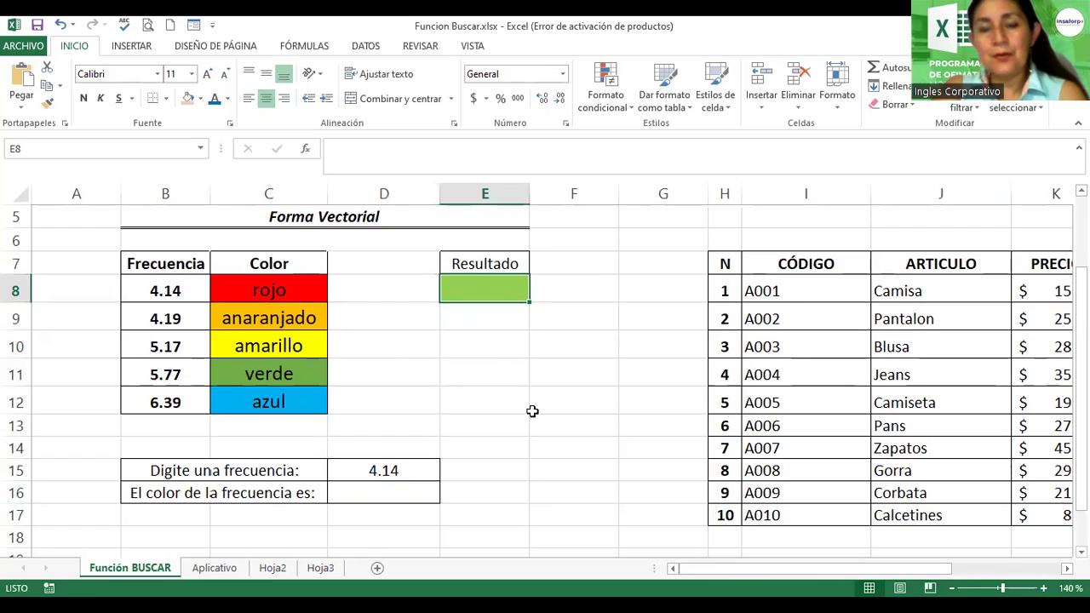
Step: Type =buscar(4.19; in E8, entering 4.19 as the lookup value
type("=b")
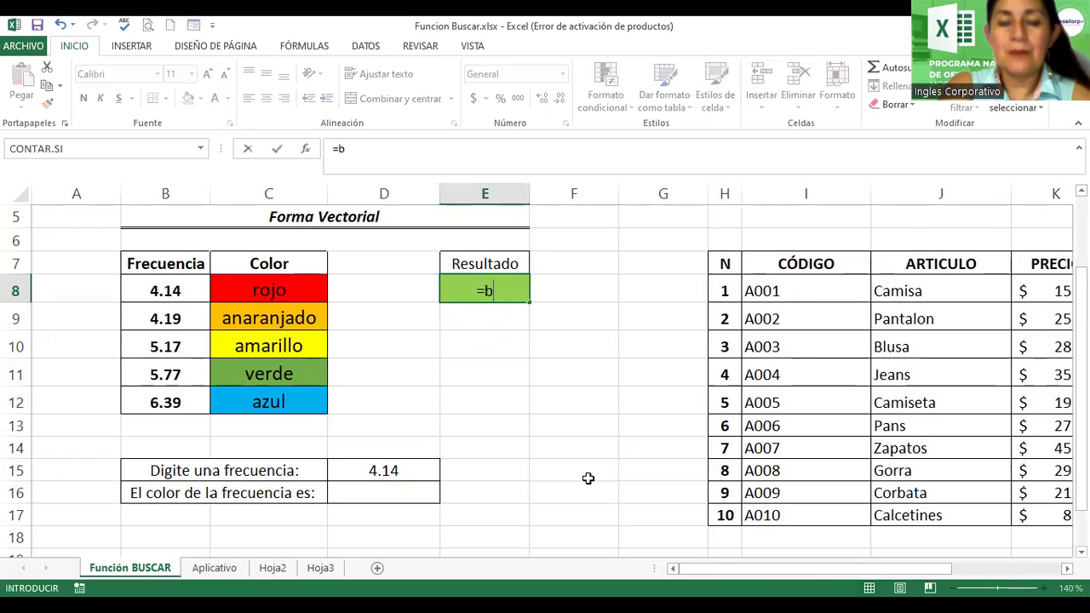
type("uscar")
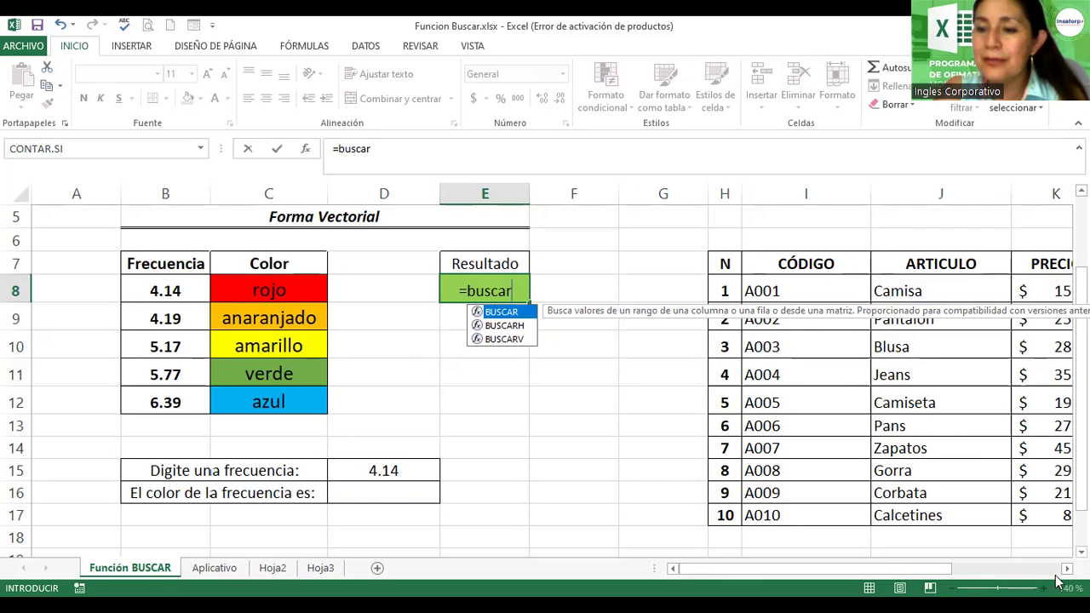
scroll(931, 571, "right", 2)
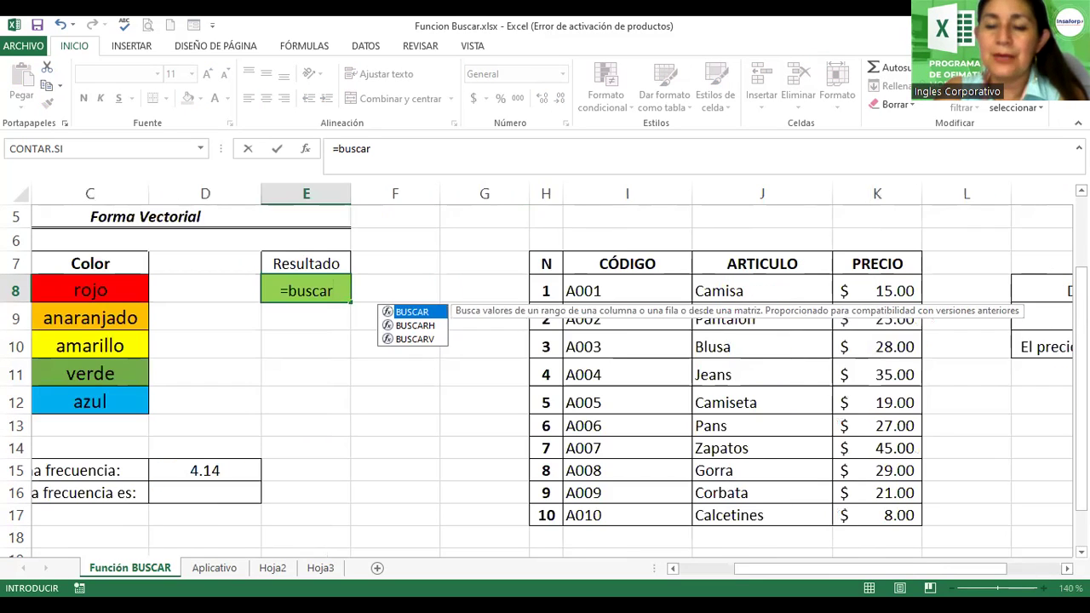
left_click_drag(931, 575, 858, 574)
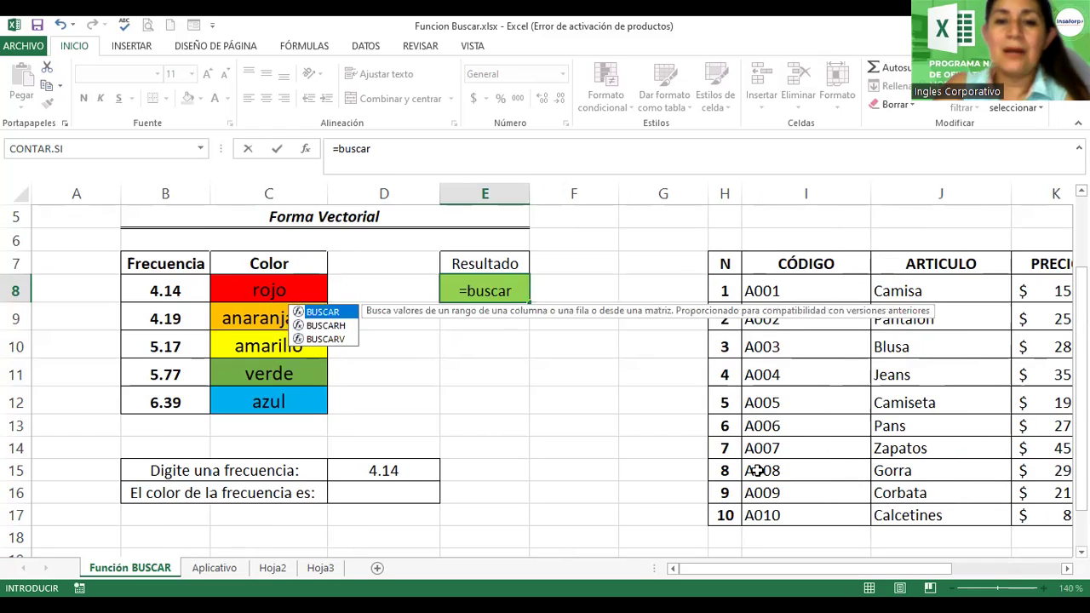
type("(")
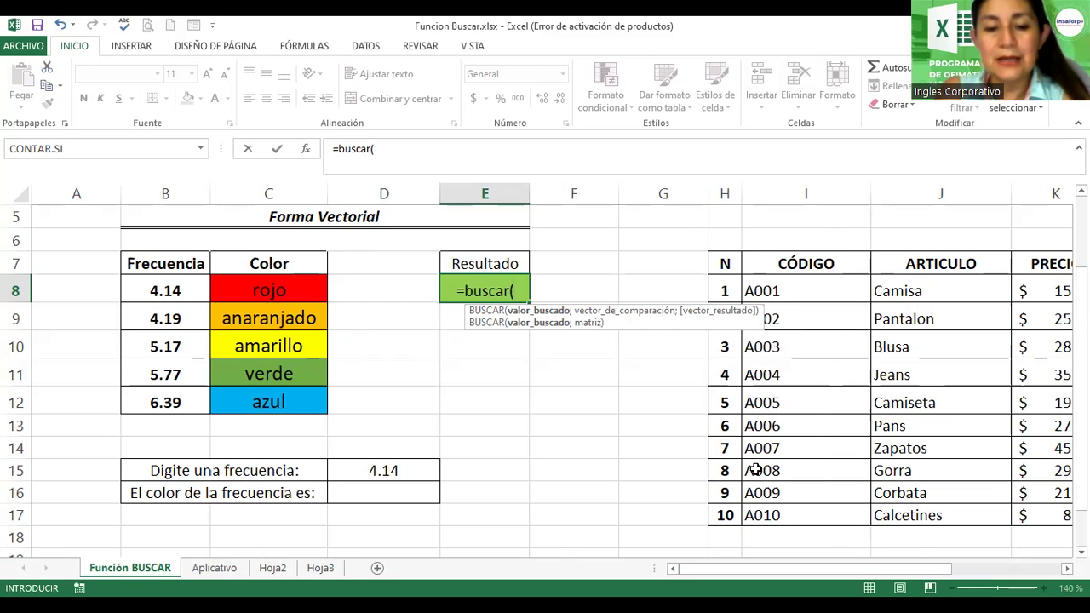
type("4")
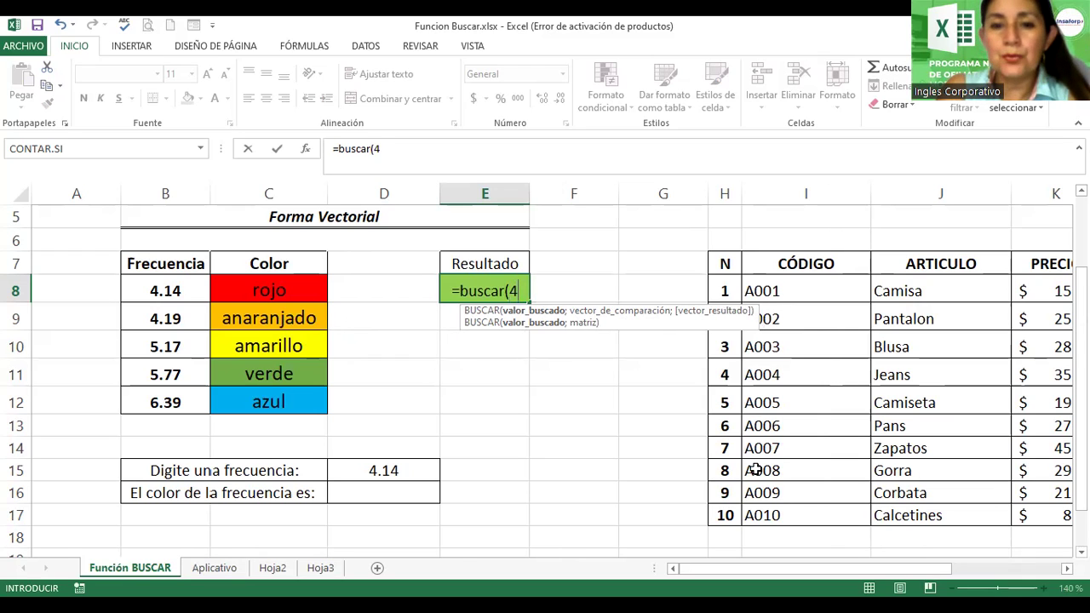
type(".")
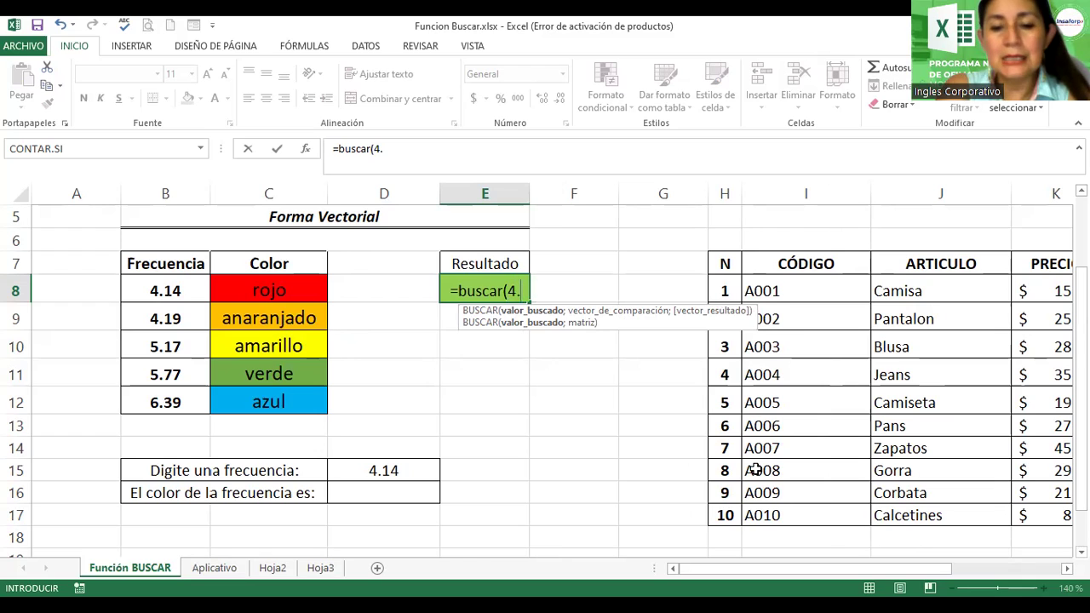
type("19")
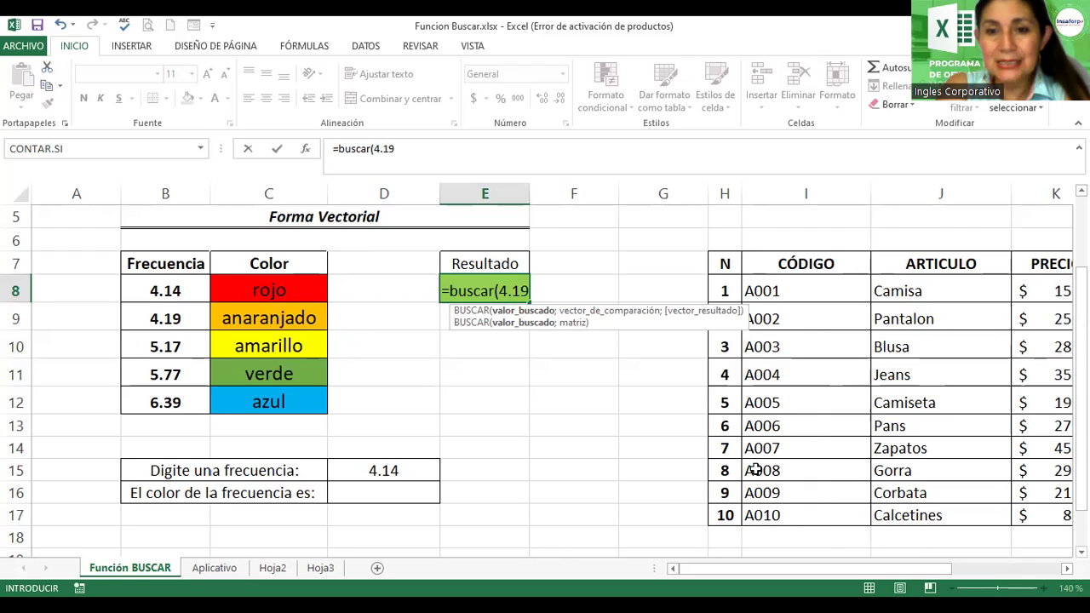
type(";")
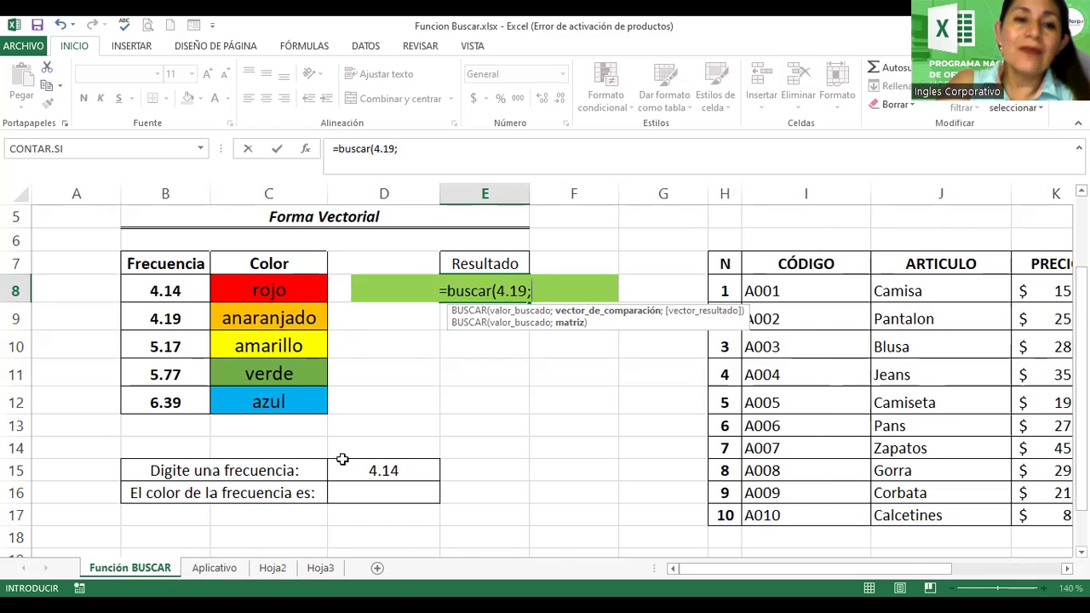
Step: Add B8:B12 as comparison vector and C8:C12 as result vector, then close the parenthesis
left_click(147, 288)
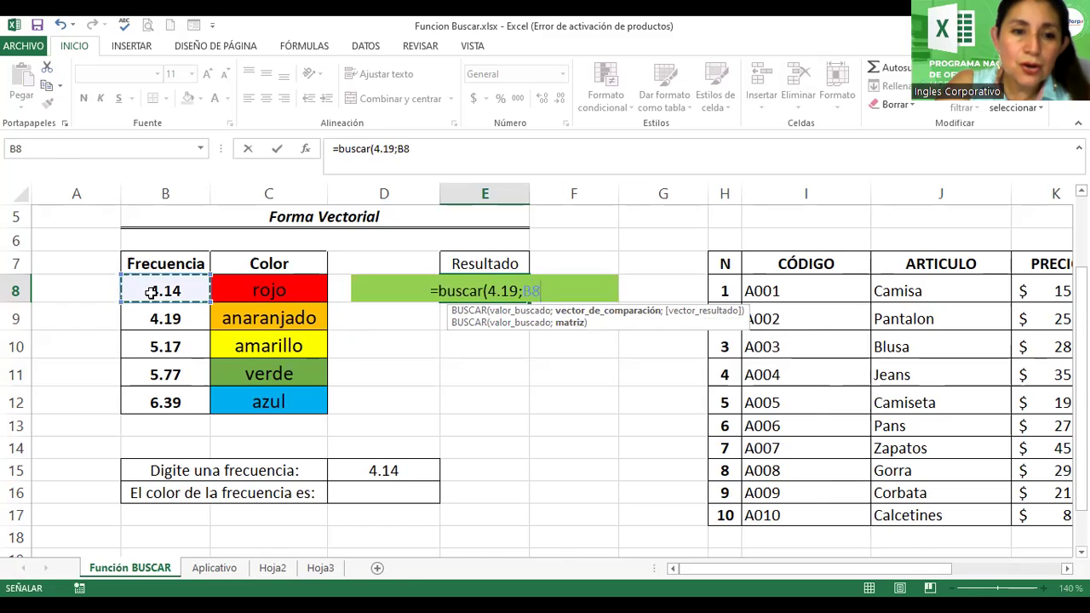
left_click(160, 407, "shift")
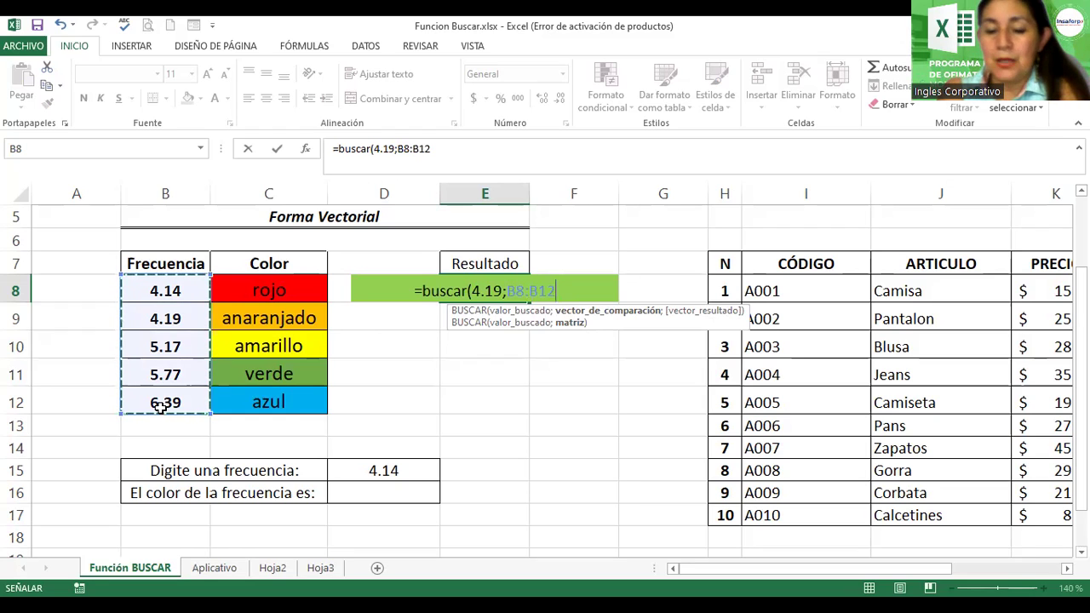
type(";")
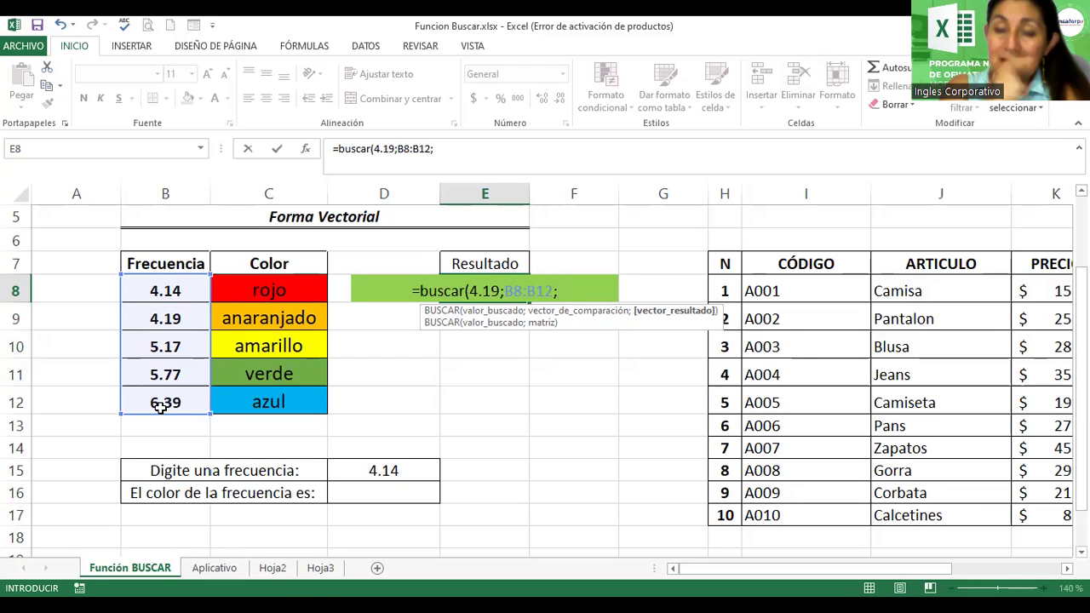
left_click(253, 290)
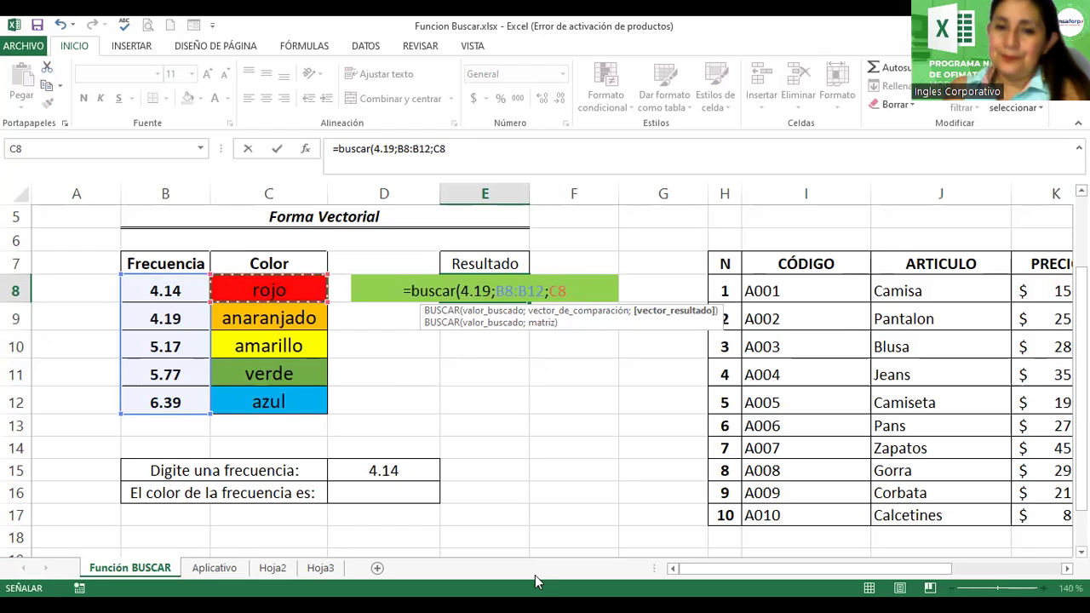
key("shift+Down")
key("shift+Down")
key("shift+Down")
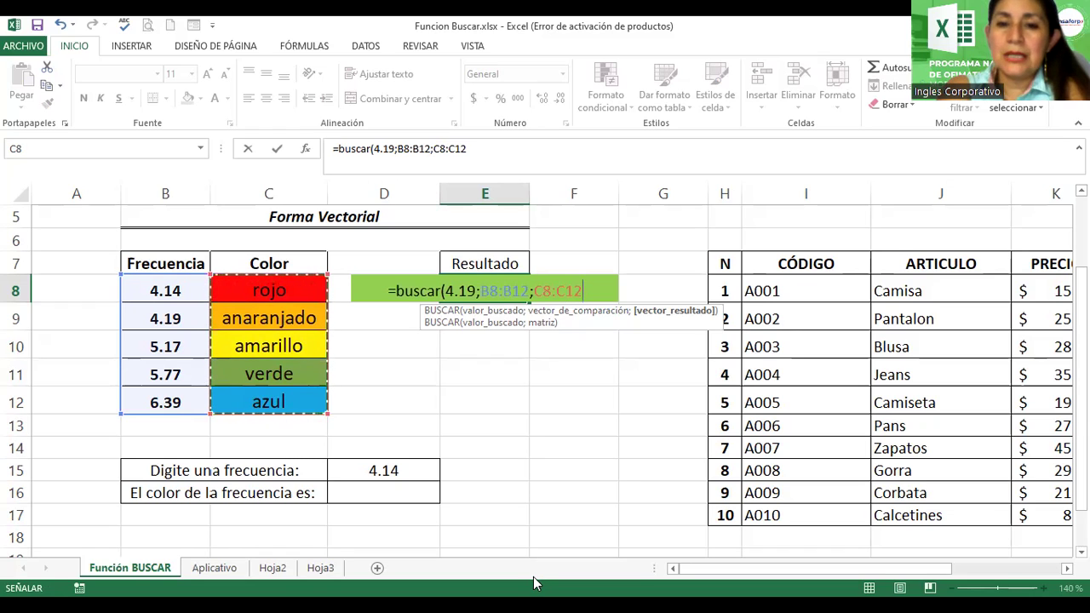
type("(")
key("BackSpace")
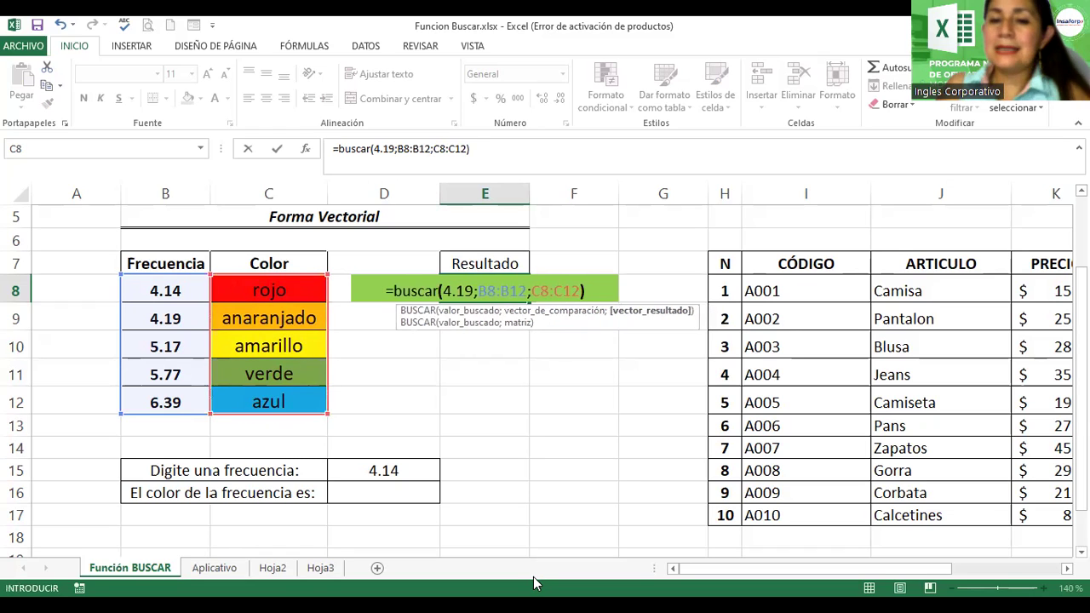
type(")")
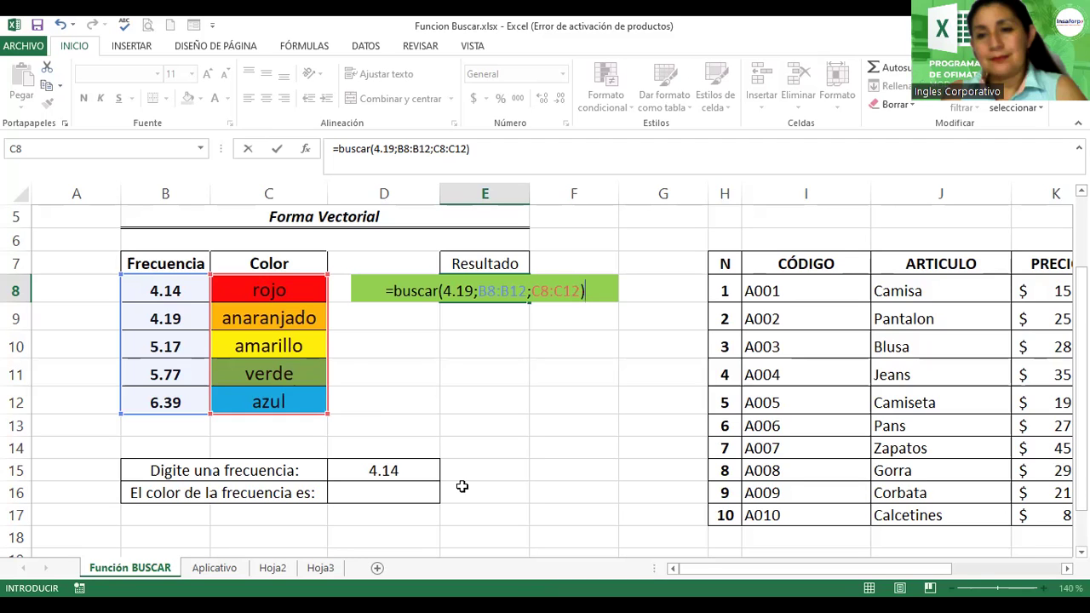
Step: Cancel the unfinished E8 formula and zoom to 190% on the Forma Vectorial table
key("Escape")
left_click(1043, 588)
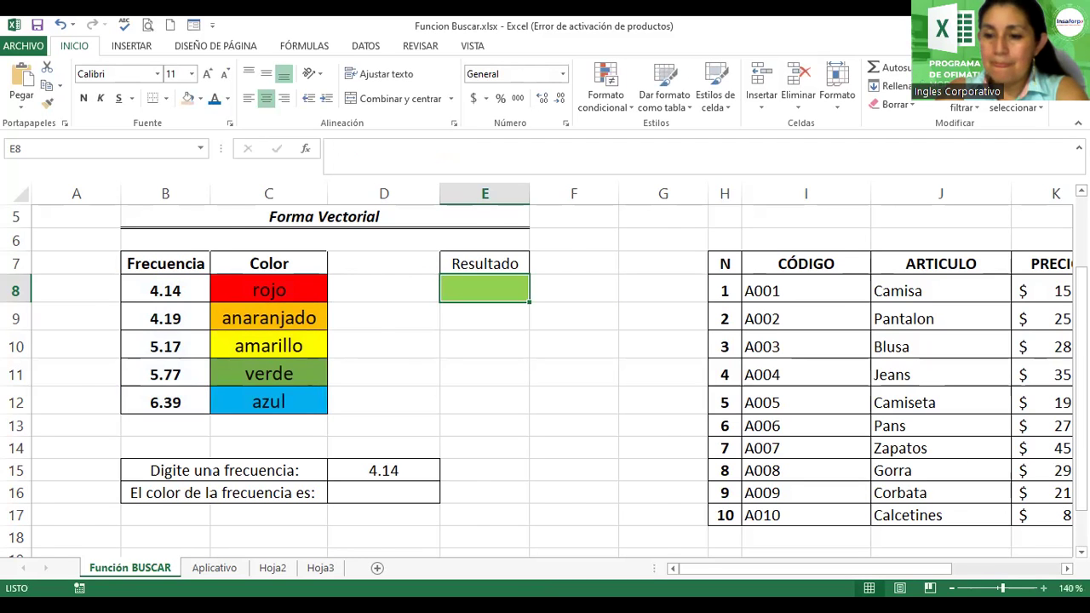
left_click(1042, 588)
left_click(1043, 588)
left_click(1043, 587)
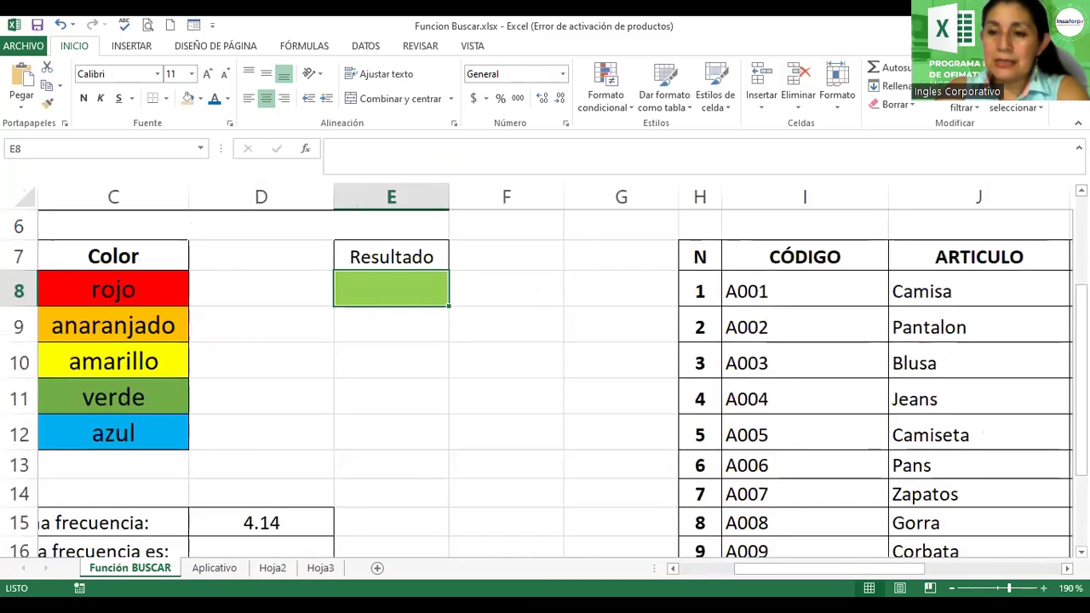
left_click(1043, 587)
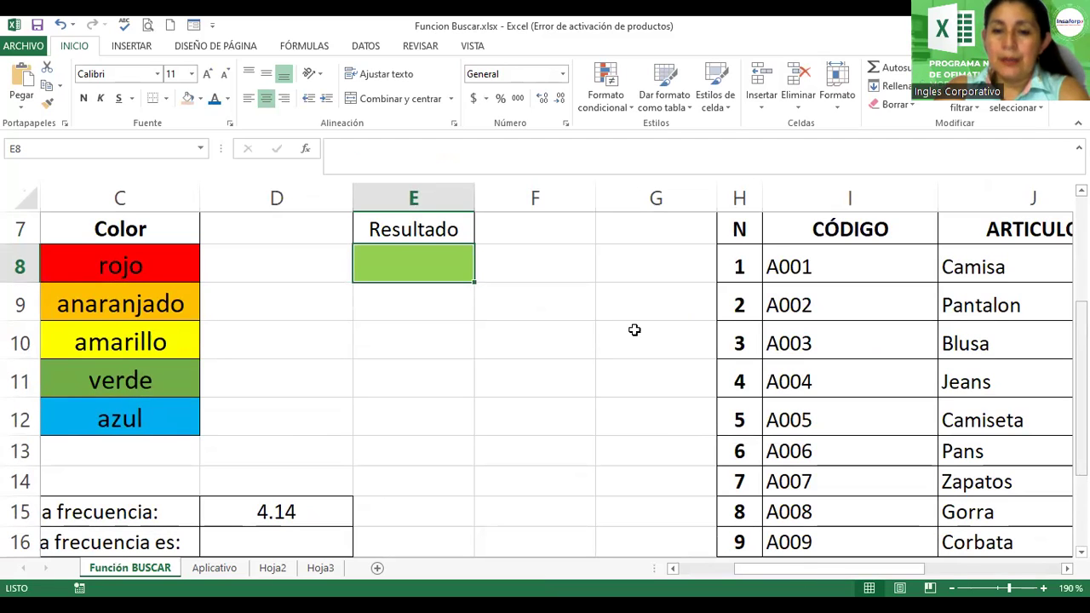
scroll(749, 381, "up", 1)
scroll(749, 381, "left", 2)
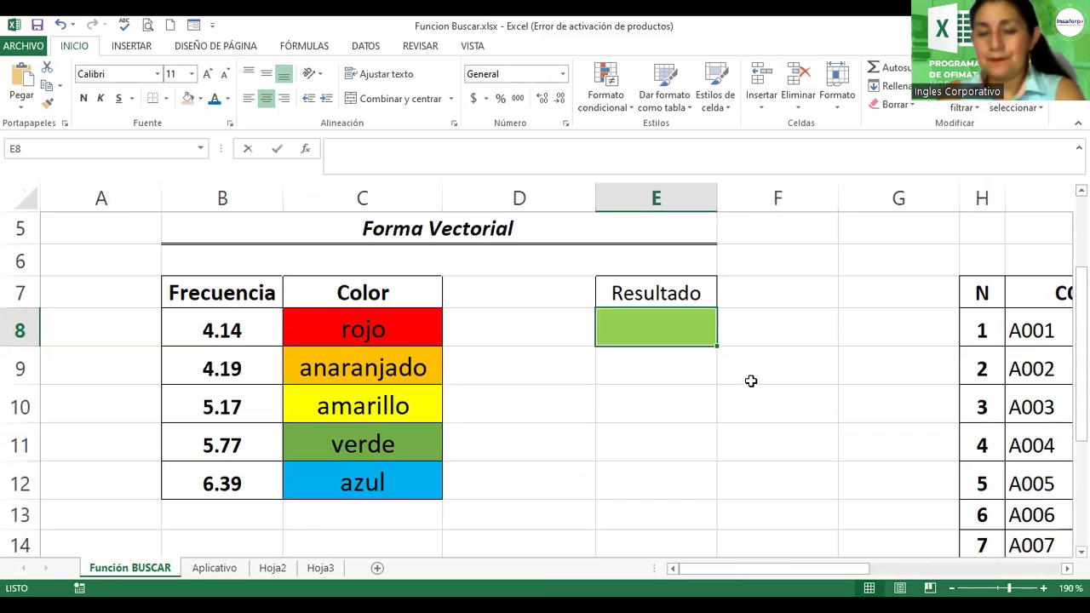
Step: Retype =buscar(4.19; in E8 and check the formula's argument tooltip
type("=buscar")
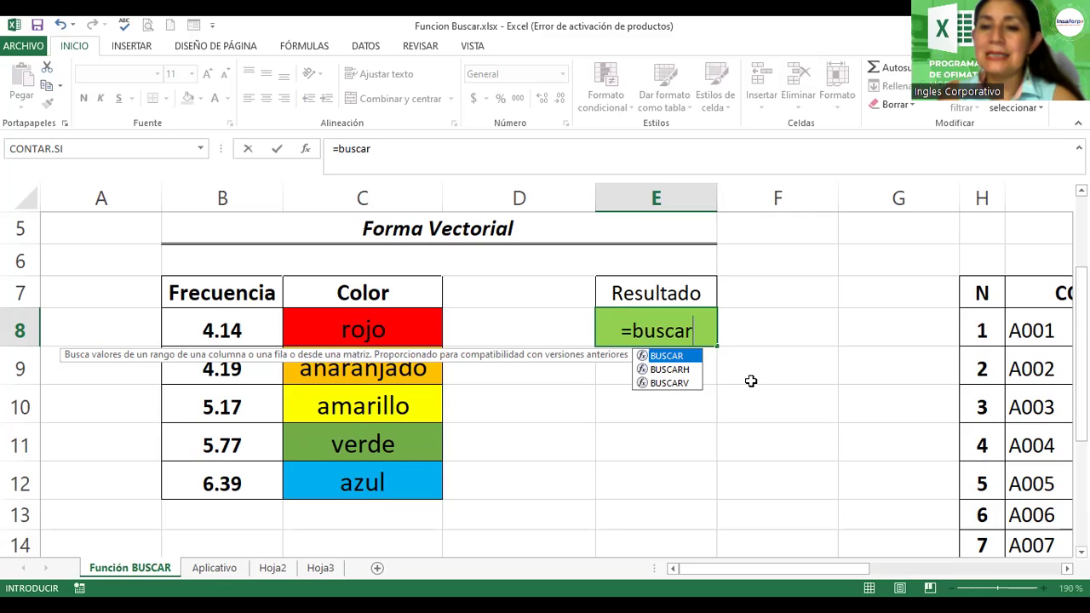
type("(")
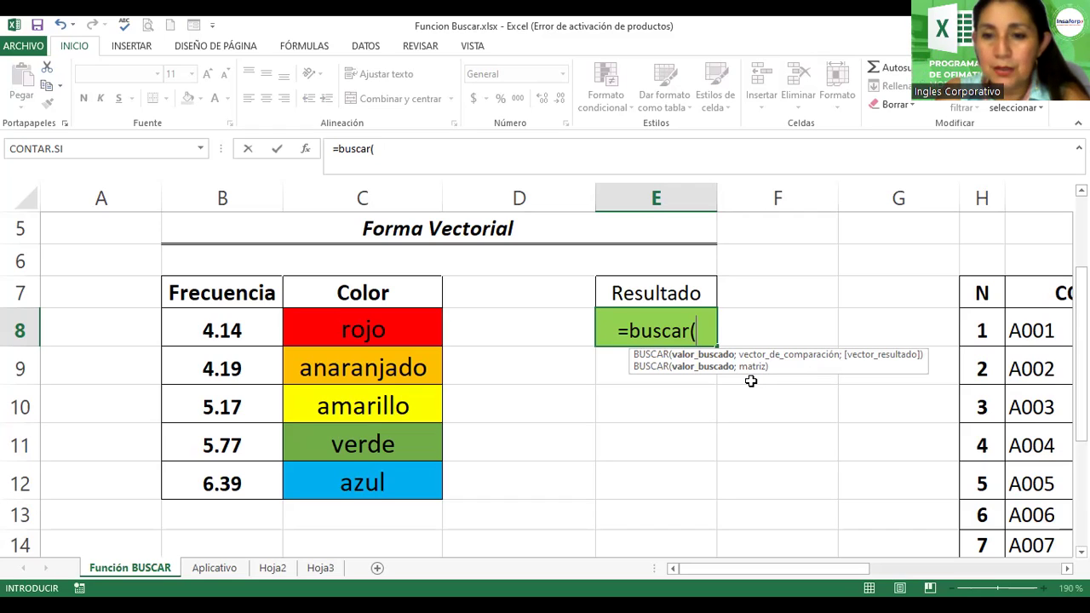
type("4.19")
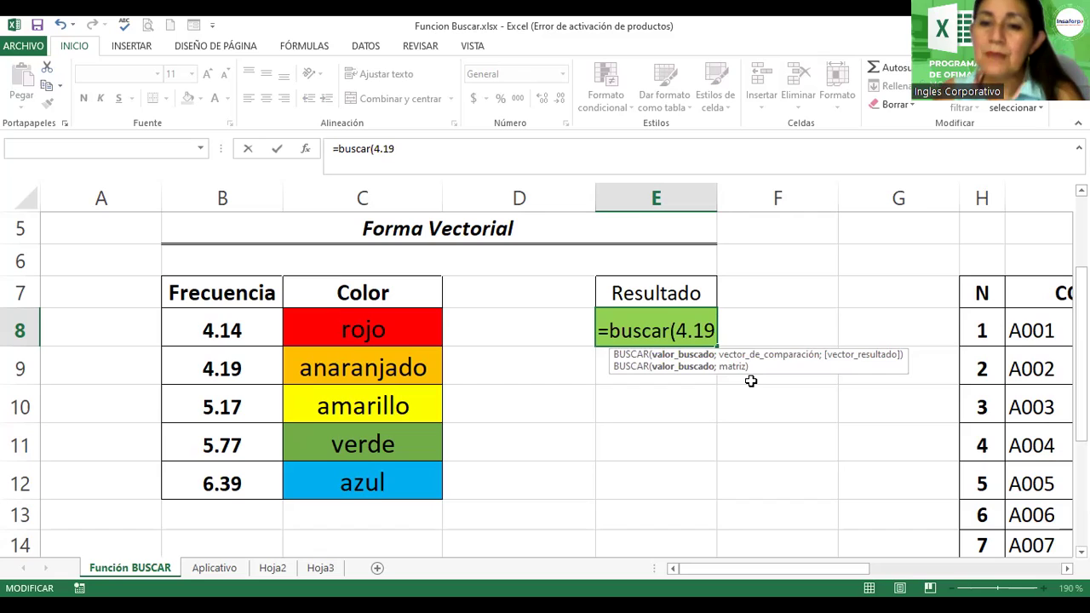
type(";")
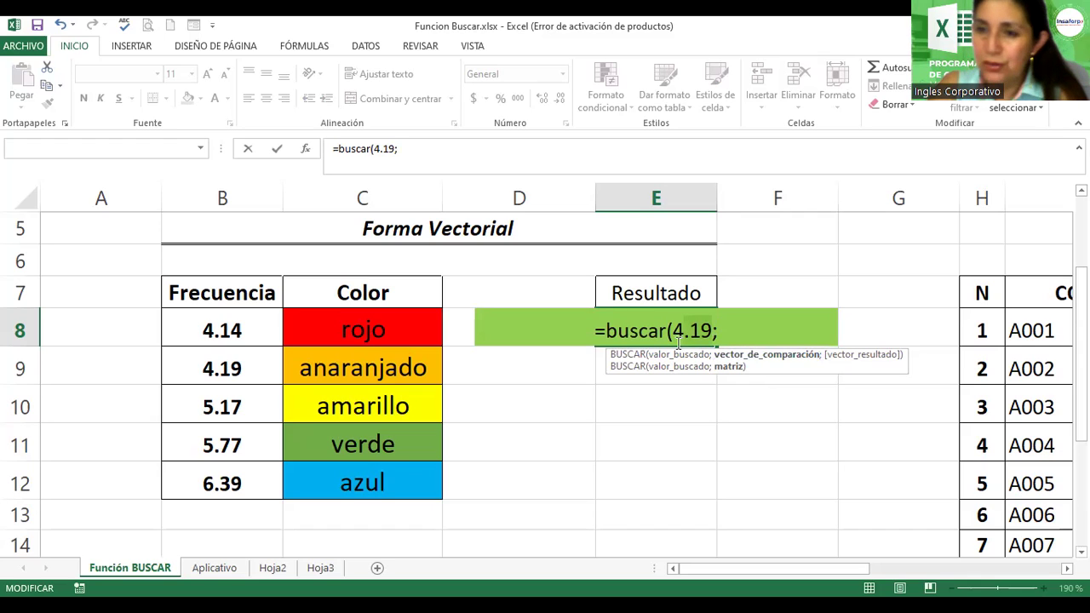
left_click(677, 344)
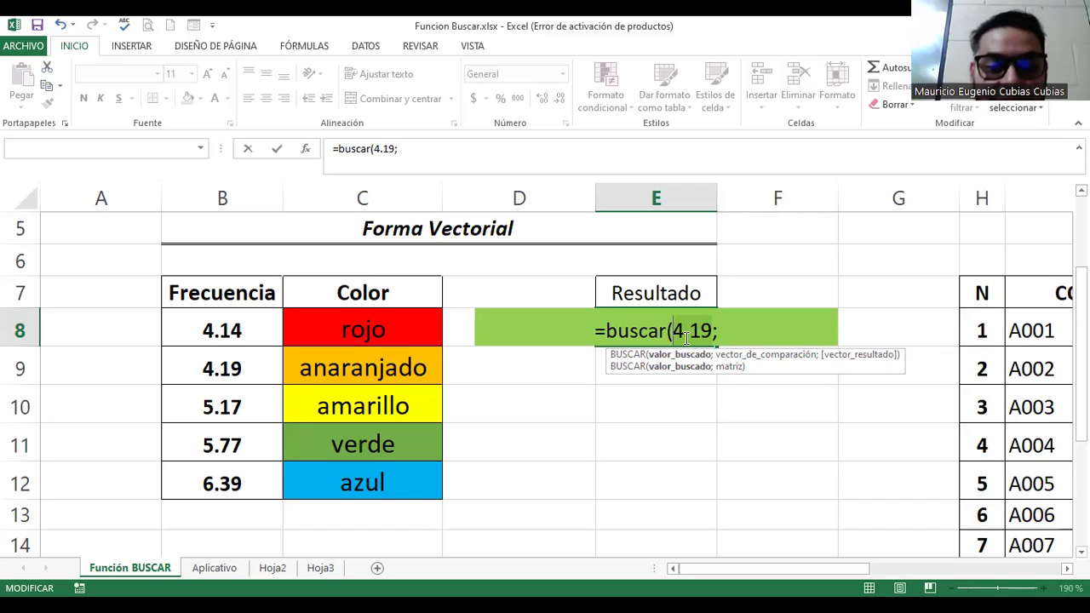
left_click(732, 333)
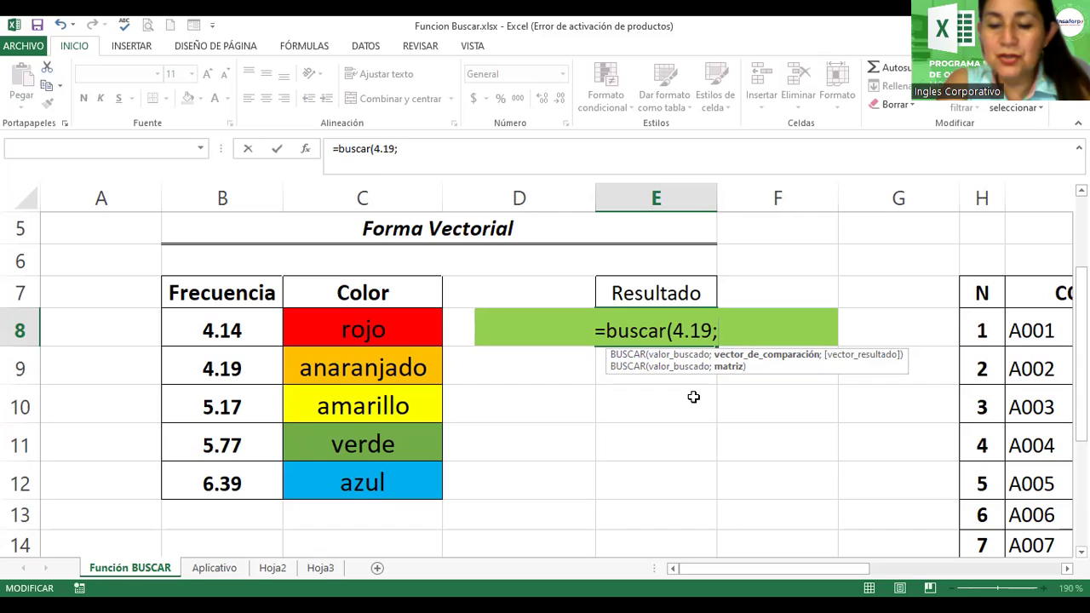
Step: Add ranges B8:B12 and C8:C12, close the parenthesis, and enter the formula
left_click_drag(221, 330, 221, 483)
type(";")
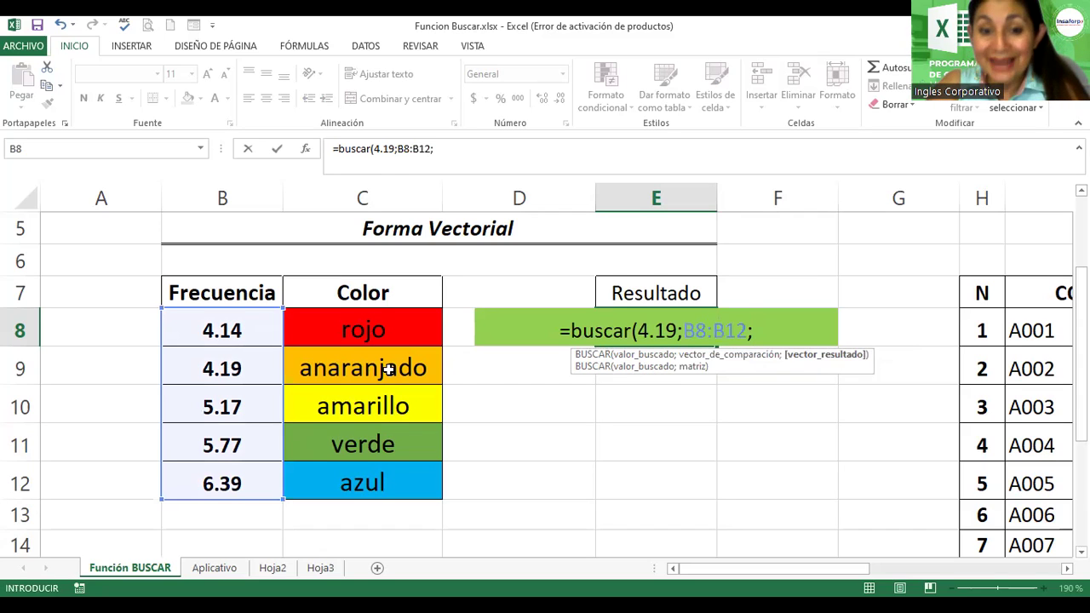
left_click_drag(362, 331, 363, 483)
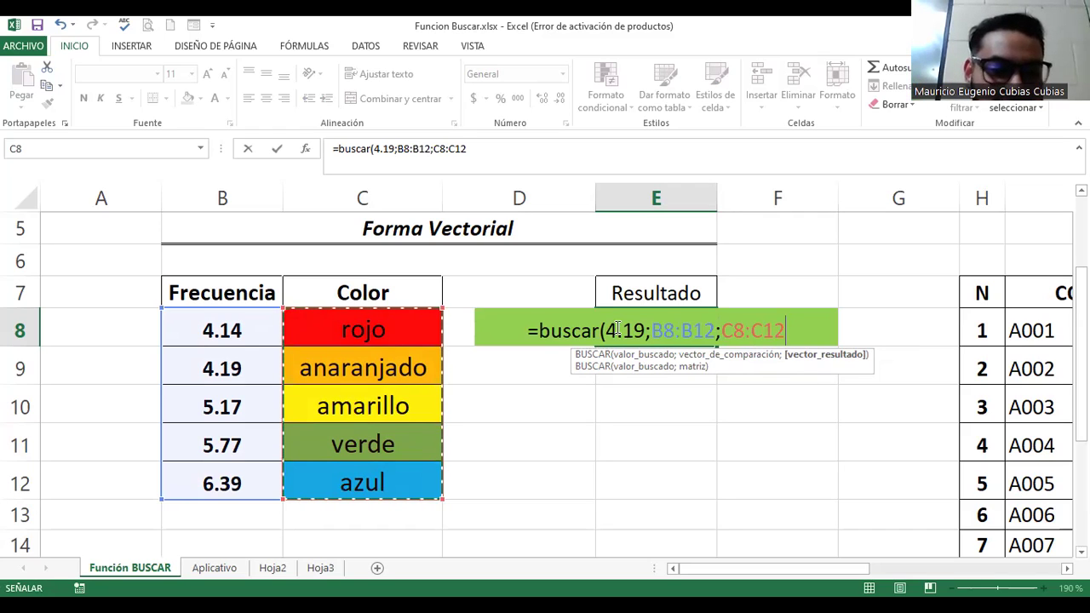
type(")")
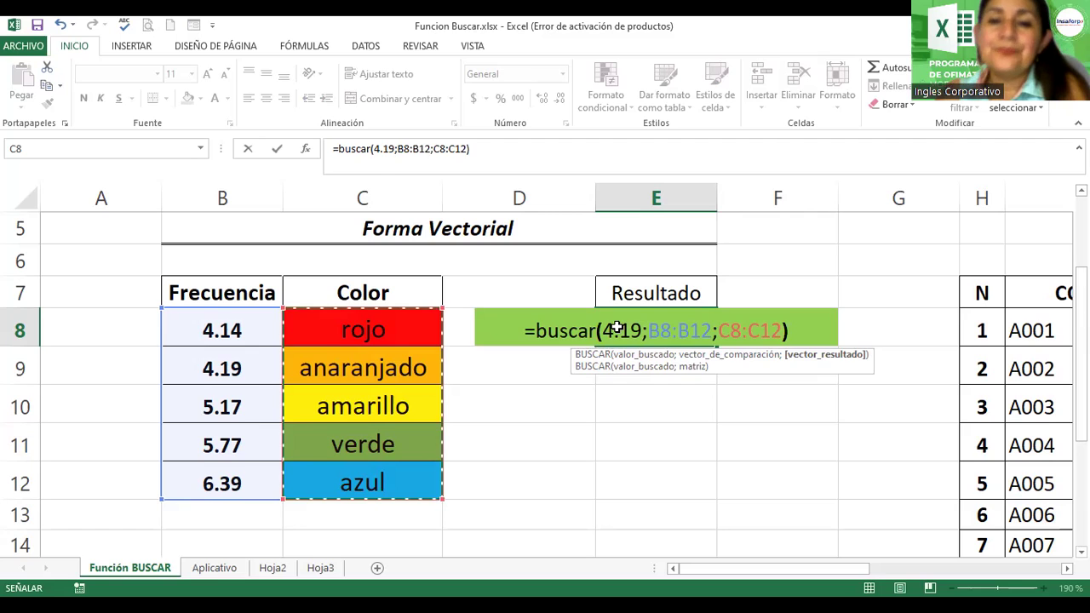
key("Return")
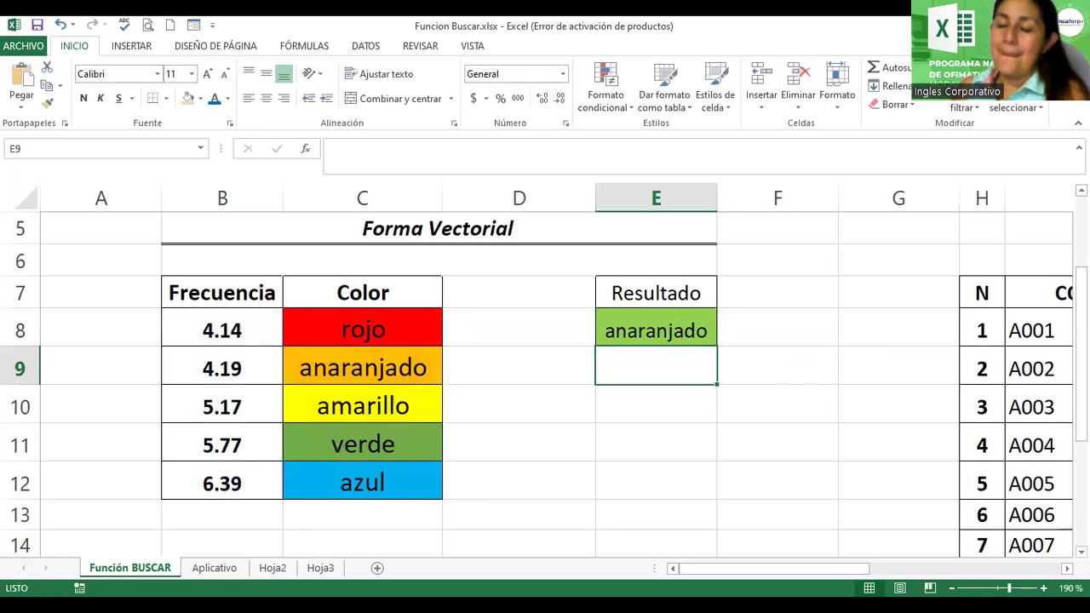
Step: Re-enter E8's BUSCAR formula unchanged and launch Insert Function to see its argument forms
double_click(619, 329)
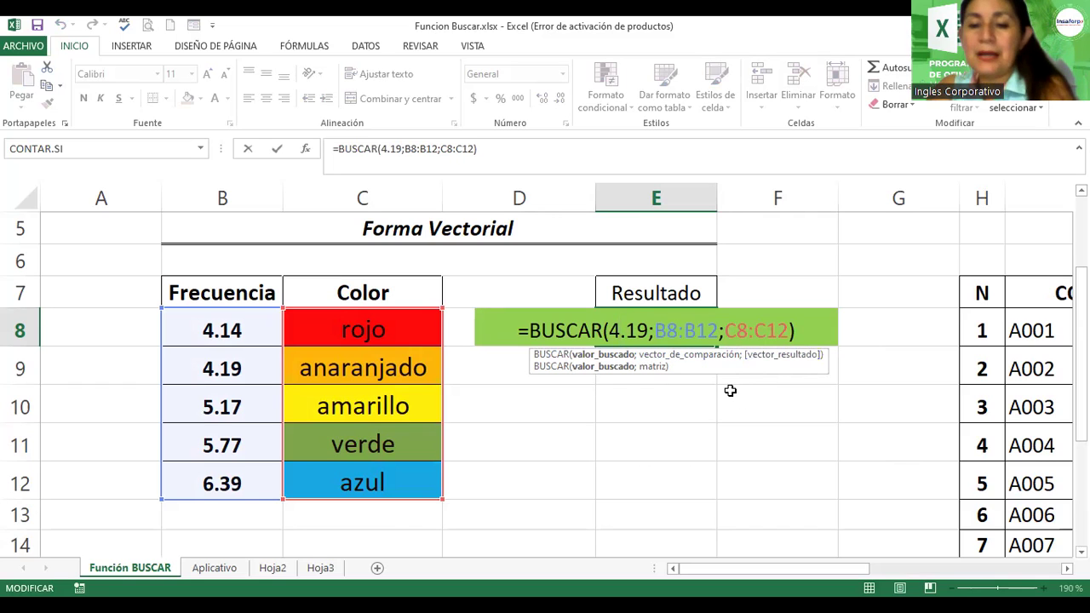
key("Return")
left_click(620, 332)
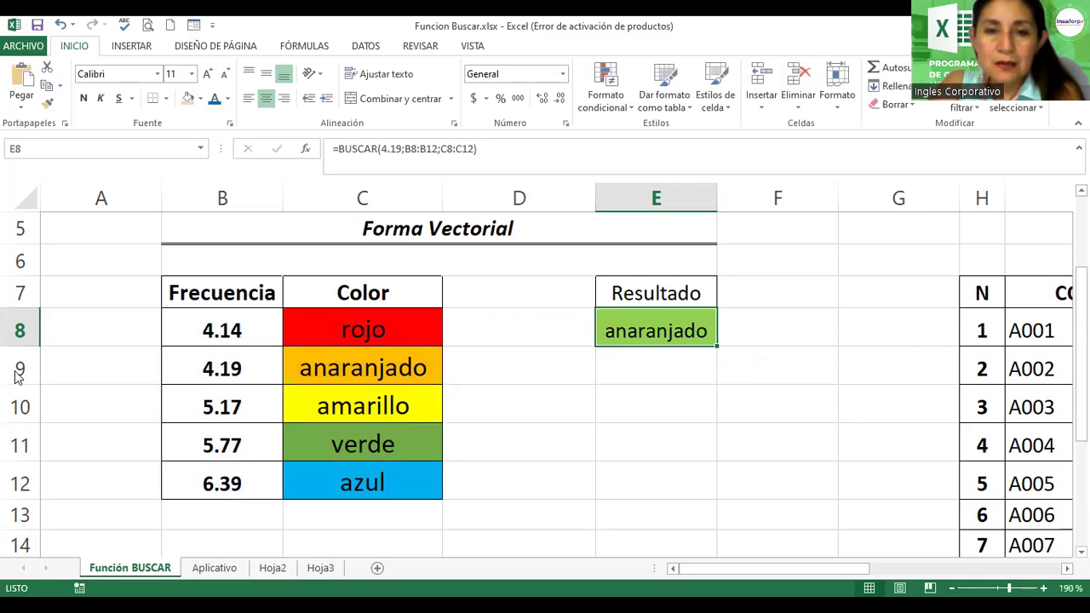
left_click(306, 150)
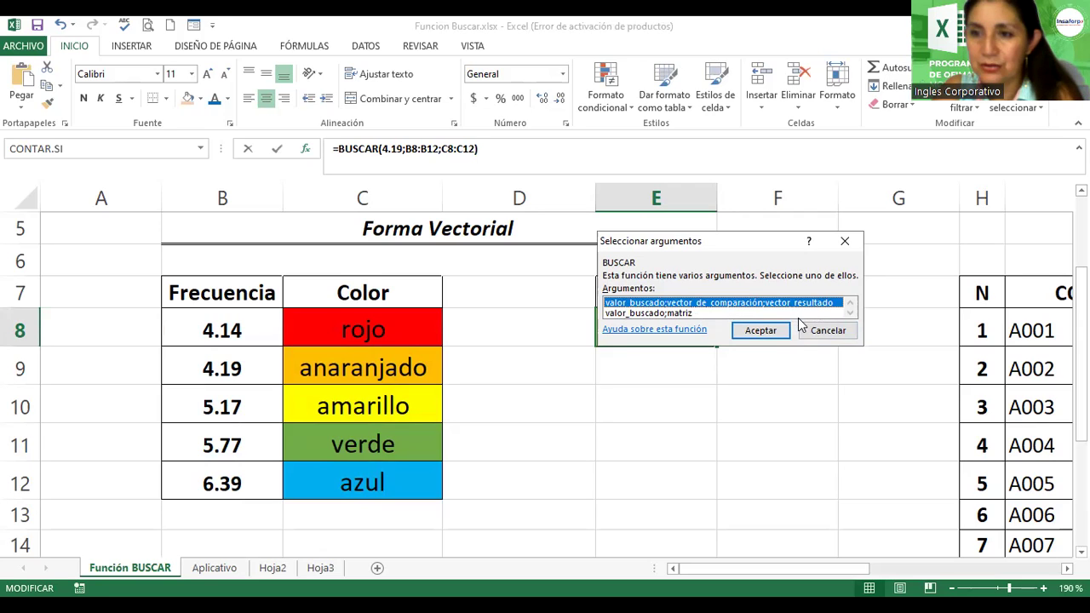
Step: Choose BUSCAR's vector form, review its comparison and result range arguments, and accept
left_click(760, 332)
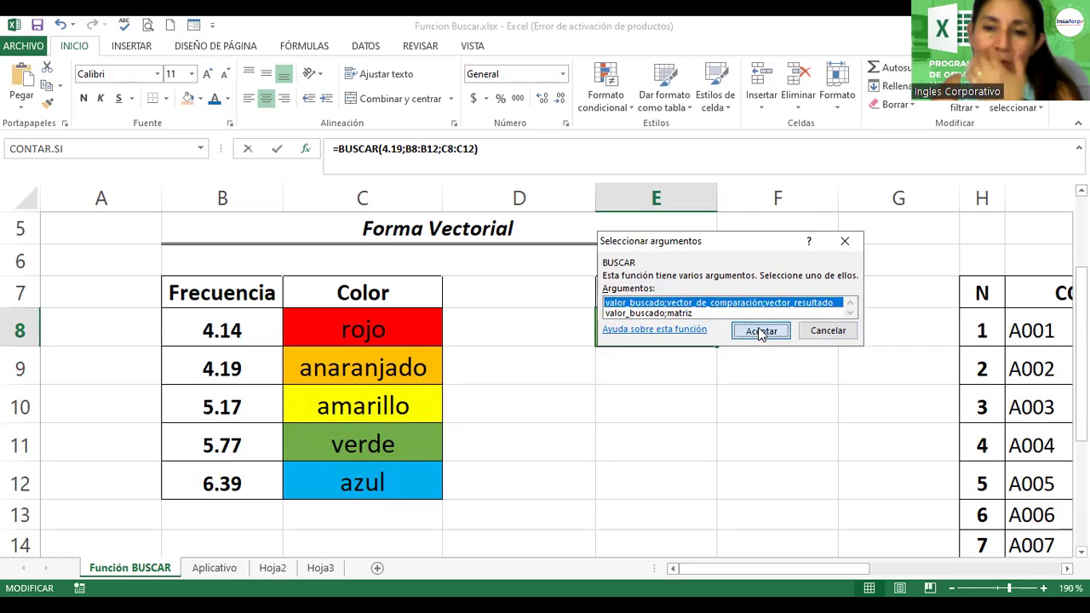
left_click_drag(775, 192, 728, 305)
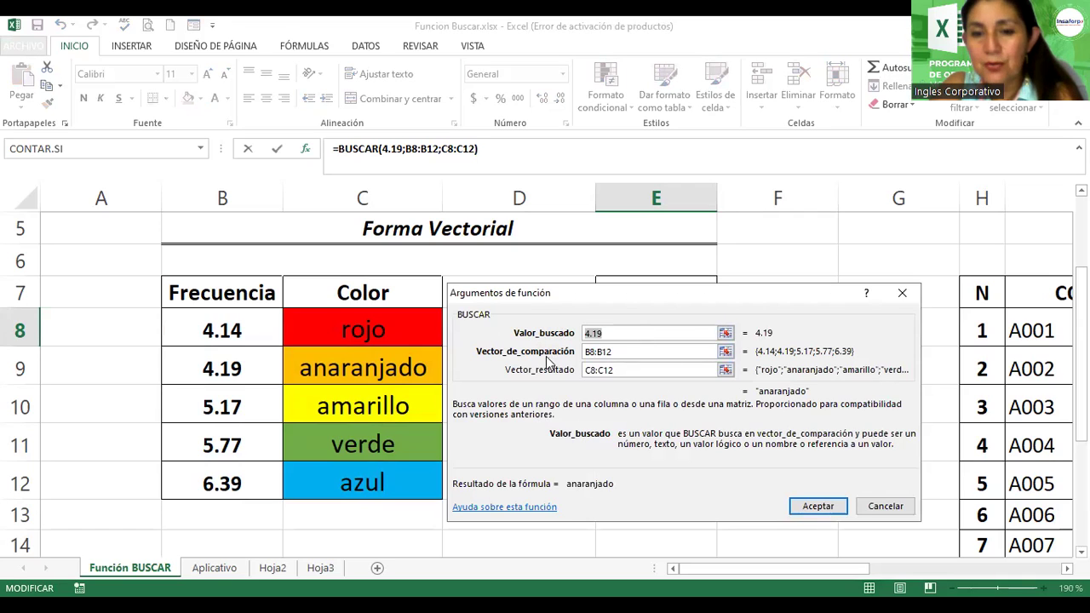
left_click(621, 352)
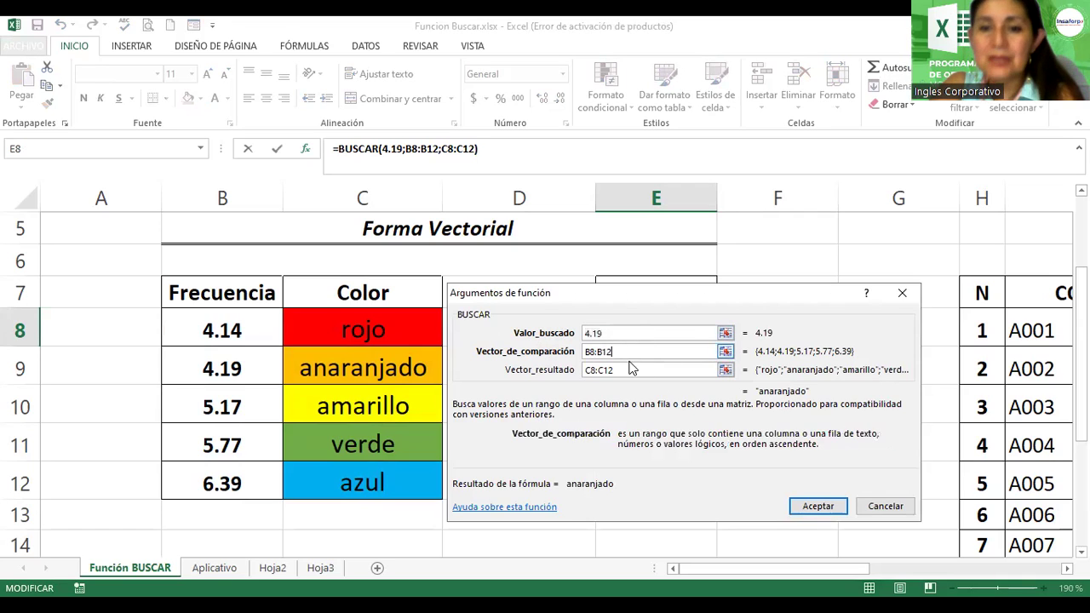
left_click(633, 368)
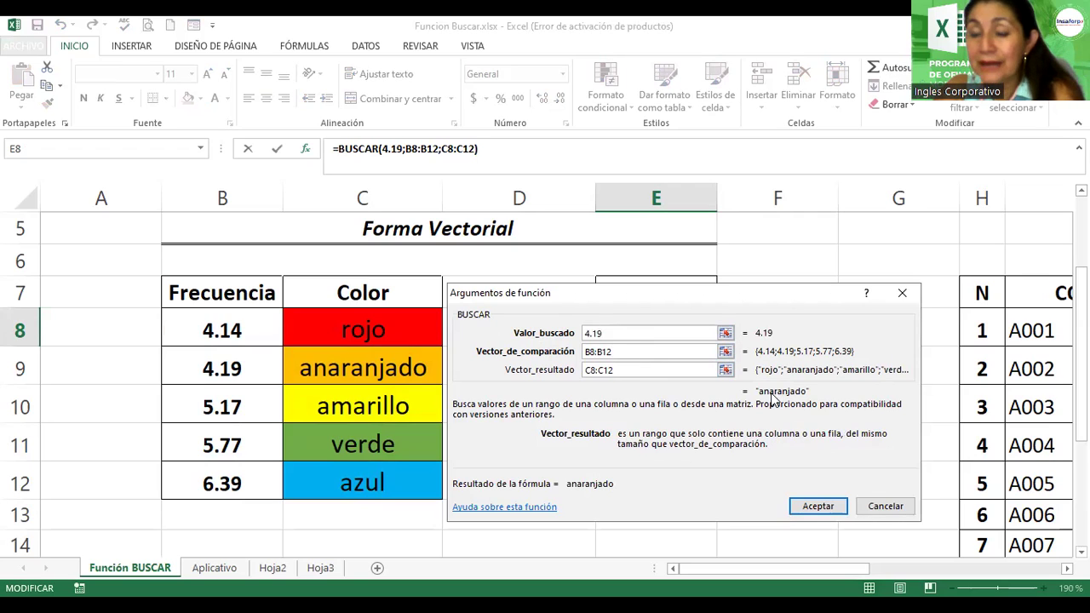
left_click(818, 506)
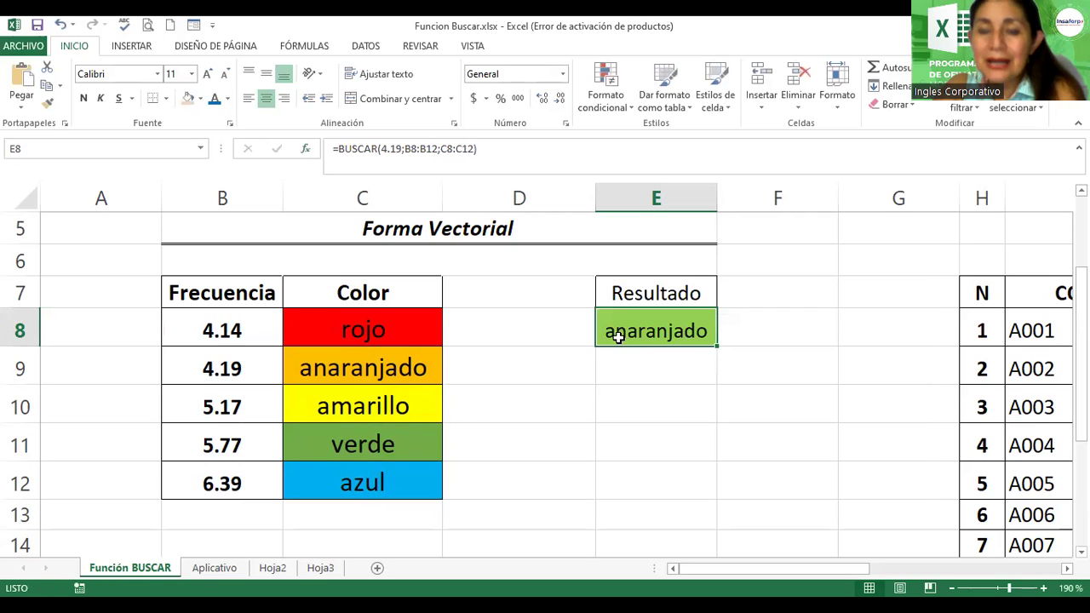
Step: Change E8's BUSCAR lookup value from 4.19 to 5.77, then to 4.25
double_click(619, 335)
left_click(648, 335)
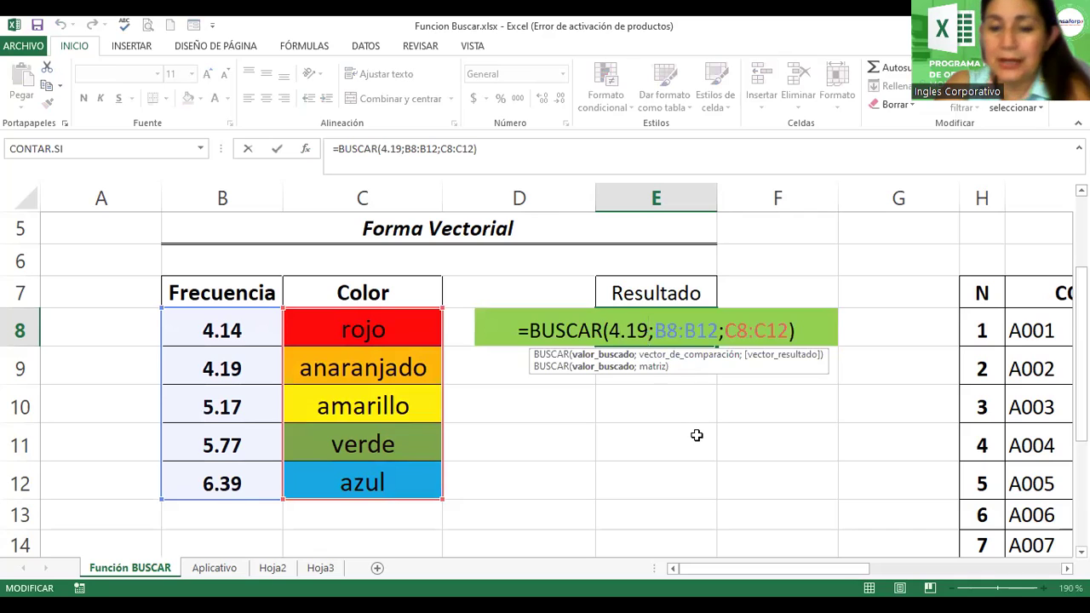
key("BackSpace")
key("BackSpace")
key("BackSpace")
key("BackSpace")
type("5.")
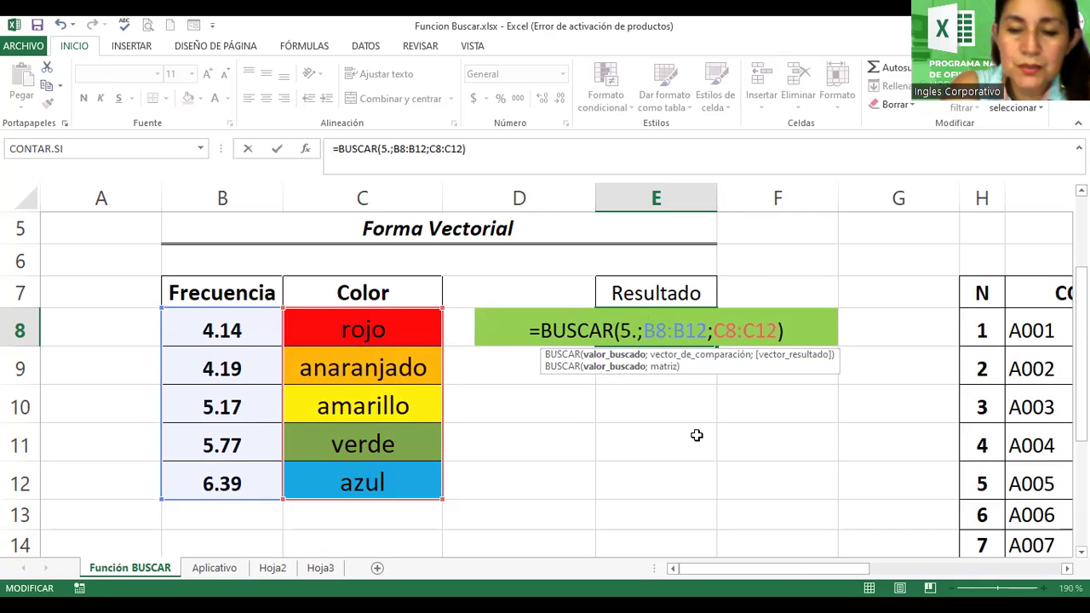
type("77")
key("Return")
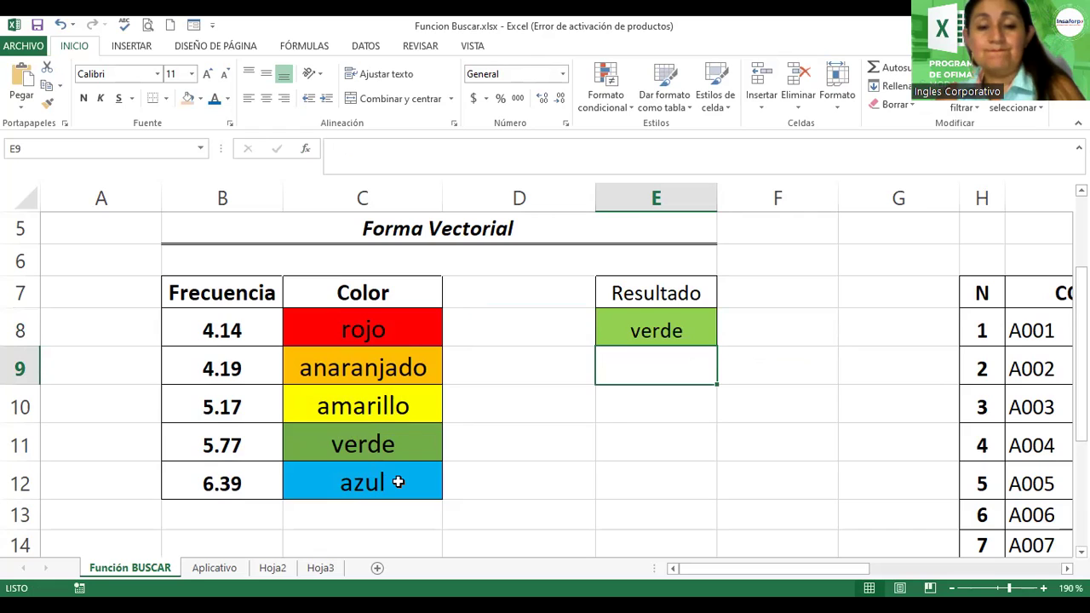
double_click(649, 332)
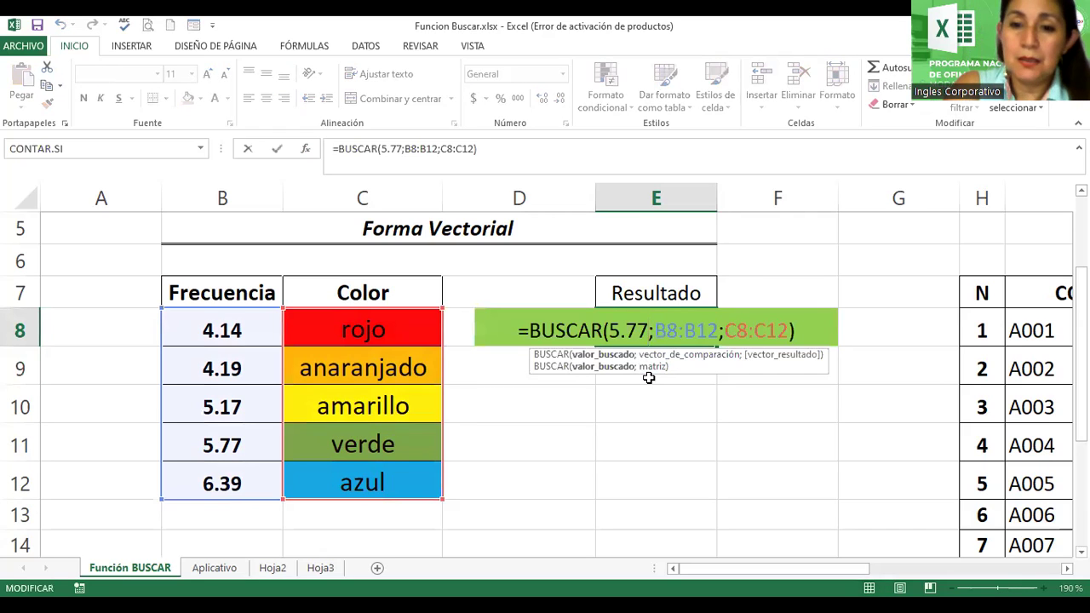
key("BackSpace")
key("BackSpace")
key("BackSpace")
type("4.25")
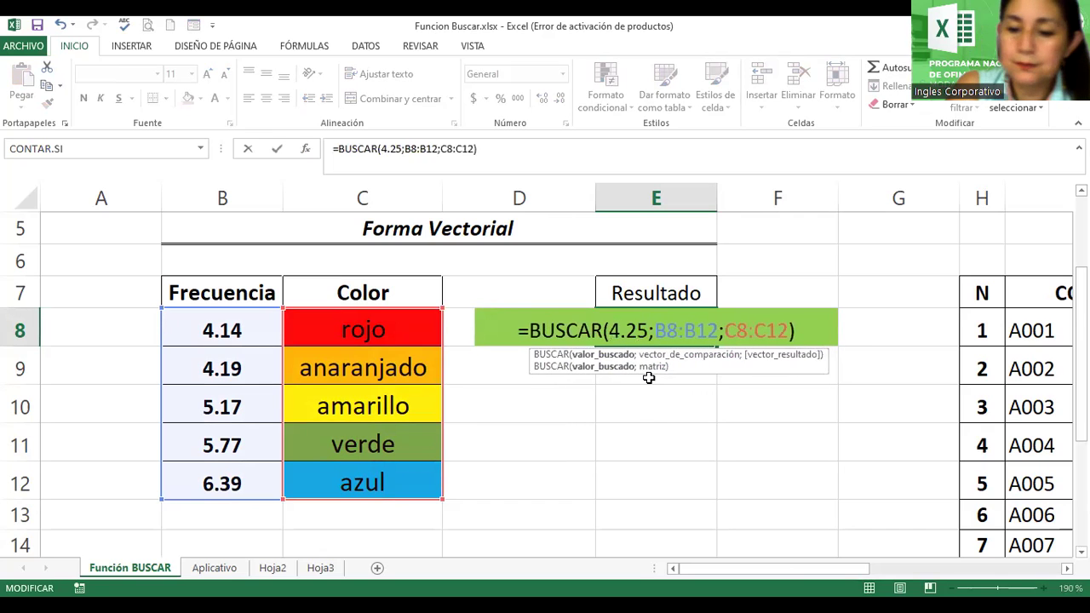
key("Return")
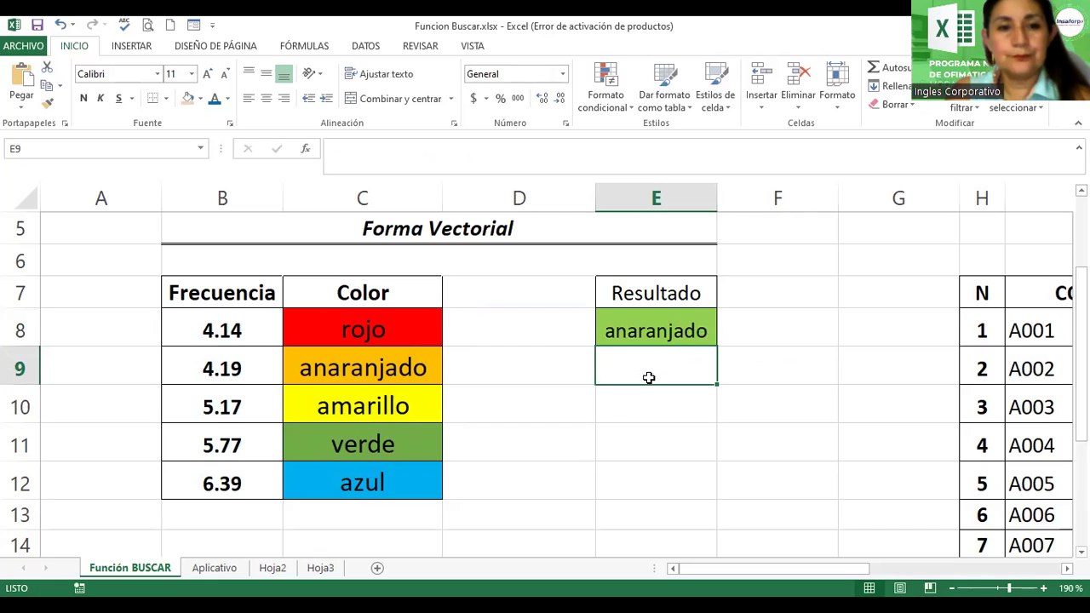
left_click(644, 335)
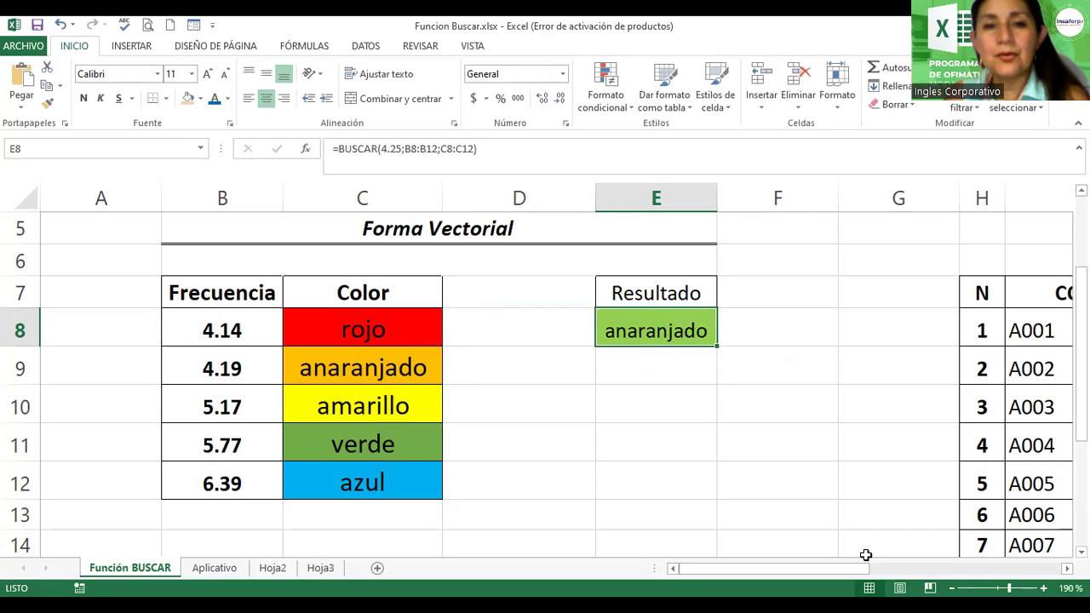
Step: Edit E8's lookup value again to 8 so it returns azul
double_click(679, 332)
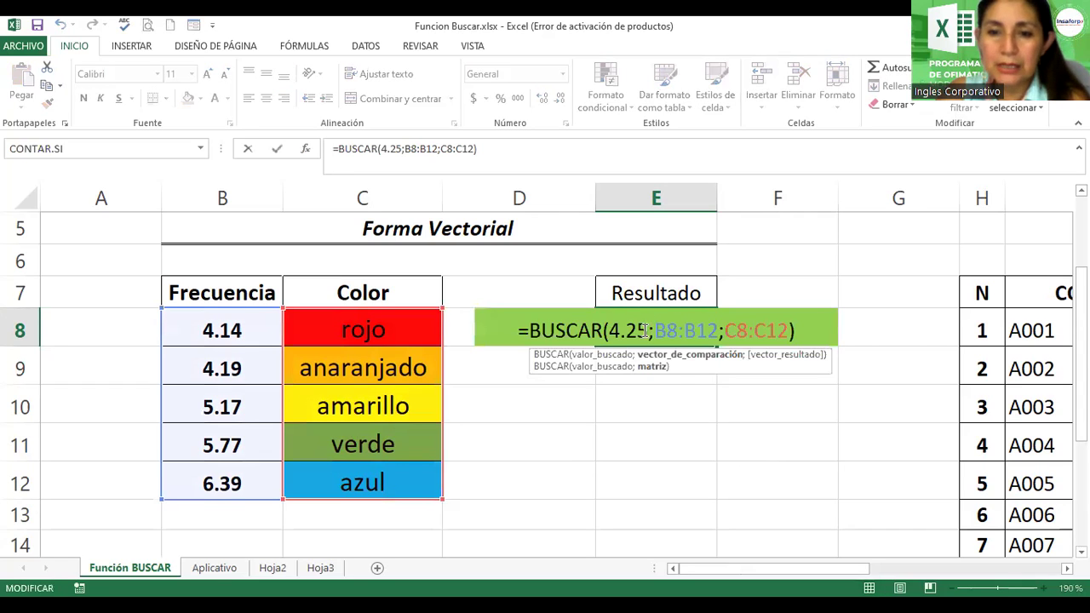
left_click(645, 330)
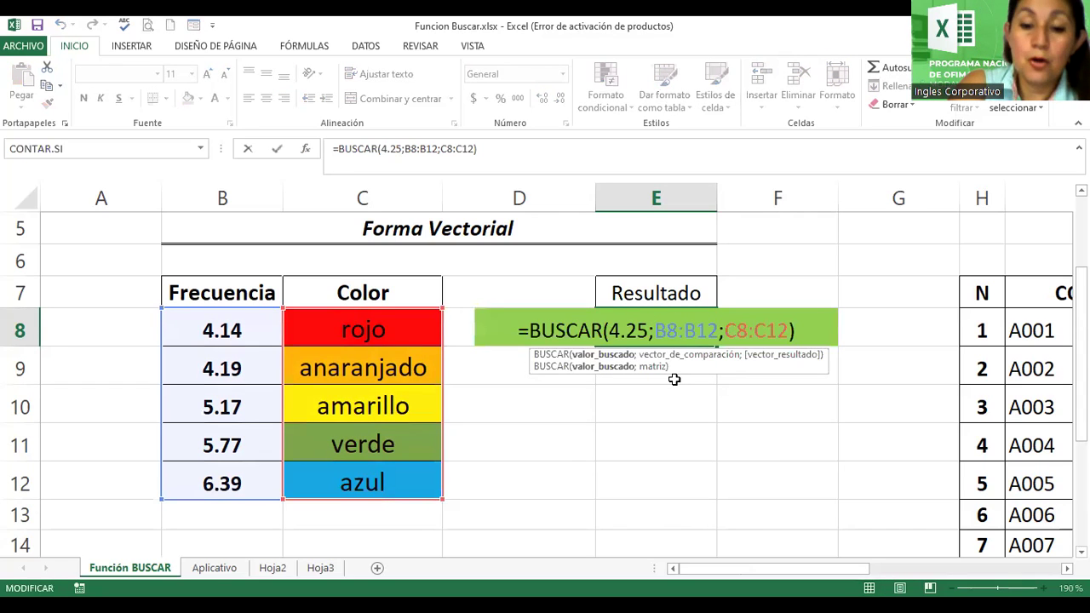
key("BackSpace")
key("BackSpace")
key("BackSpace")
type("8")
key("Return")
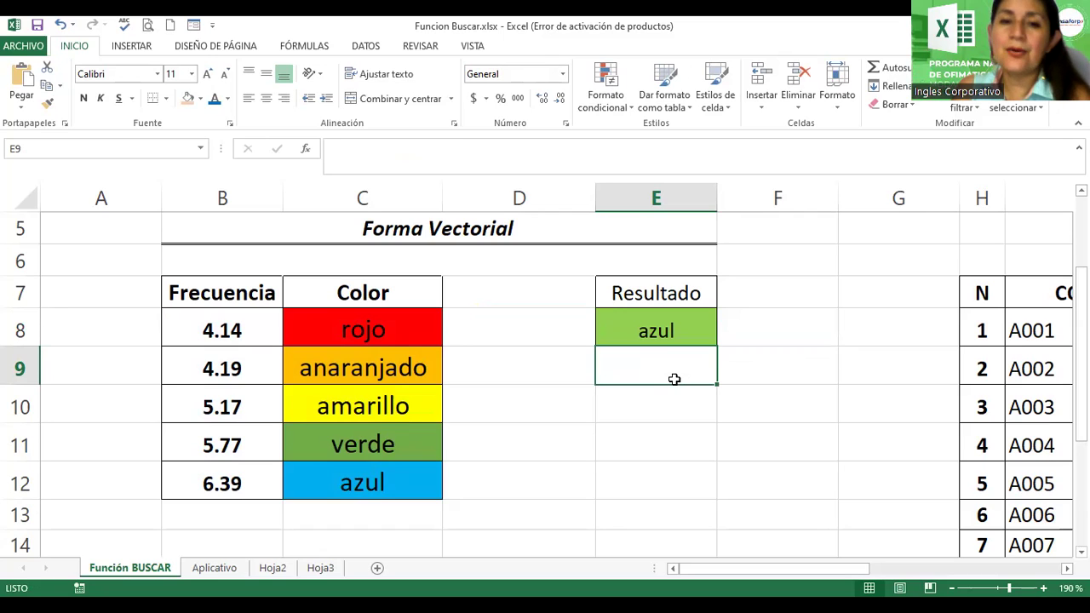
Step: Replace E8's lookup value 8 with 100
left_click(673, 328)
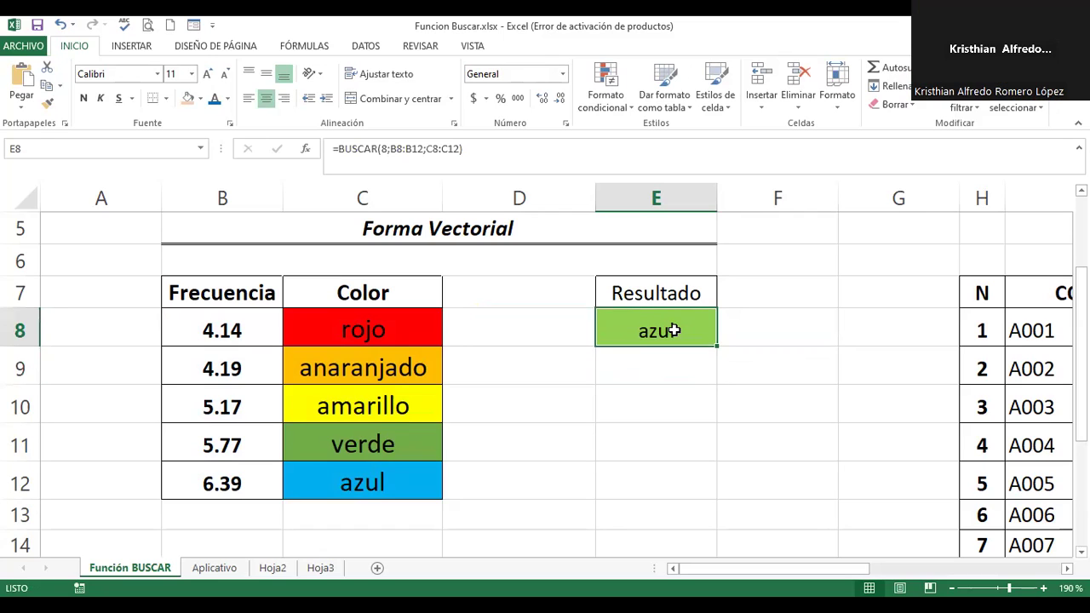
double_click(676, 331)
left_click(630, 329)
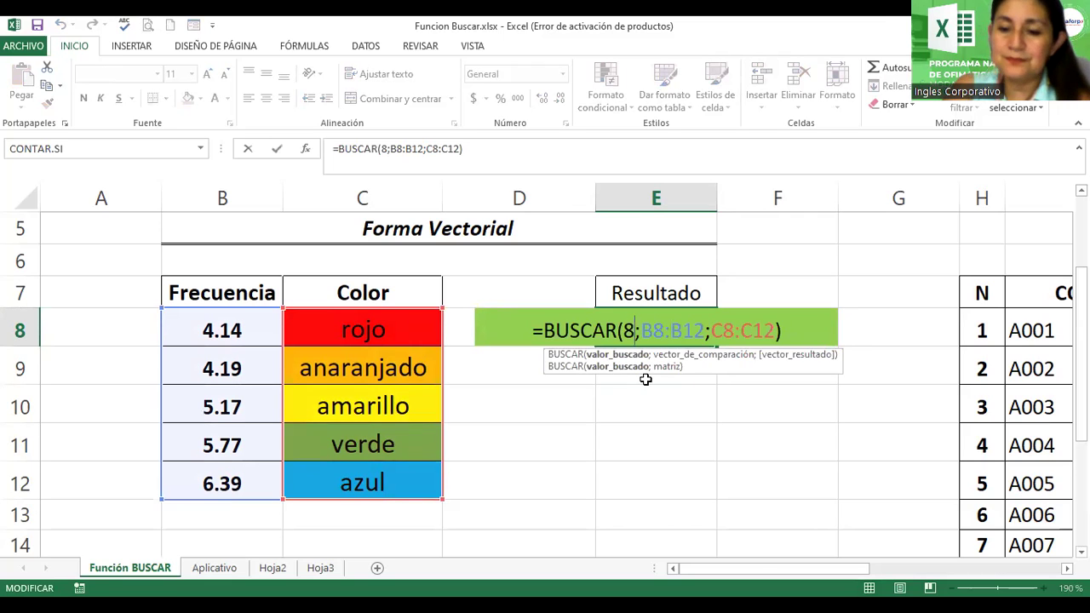
key("BackSpace")
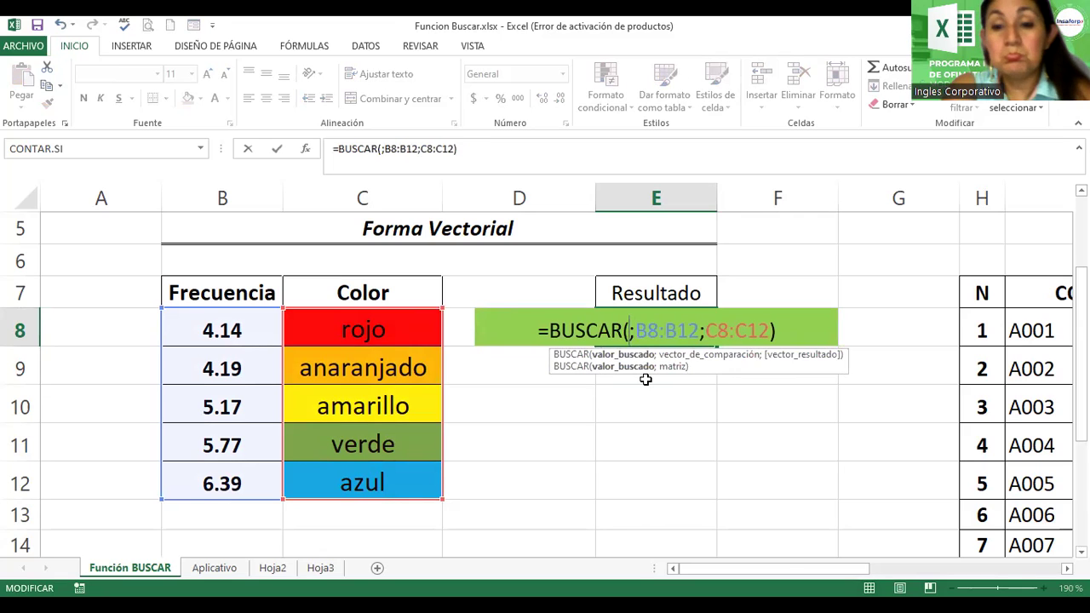
type("100")
key("Return")
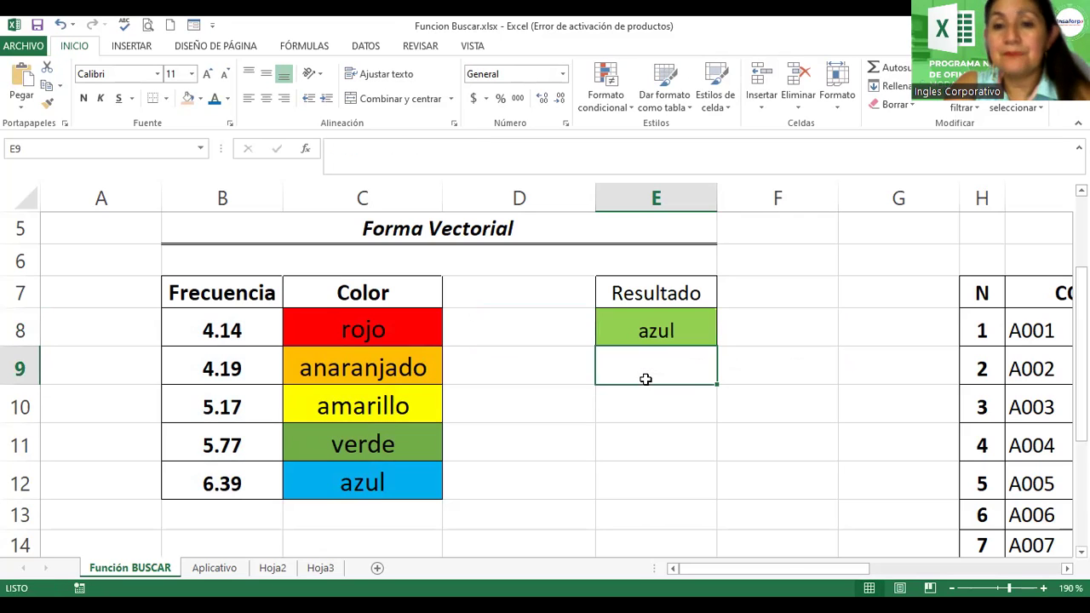
Step: Change E8's lookup value to 4.5 with F2 so it shows anaranjado again
key("Up")
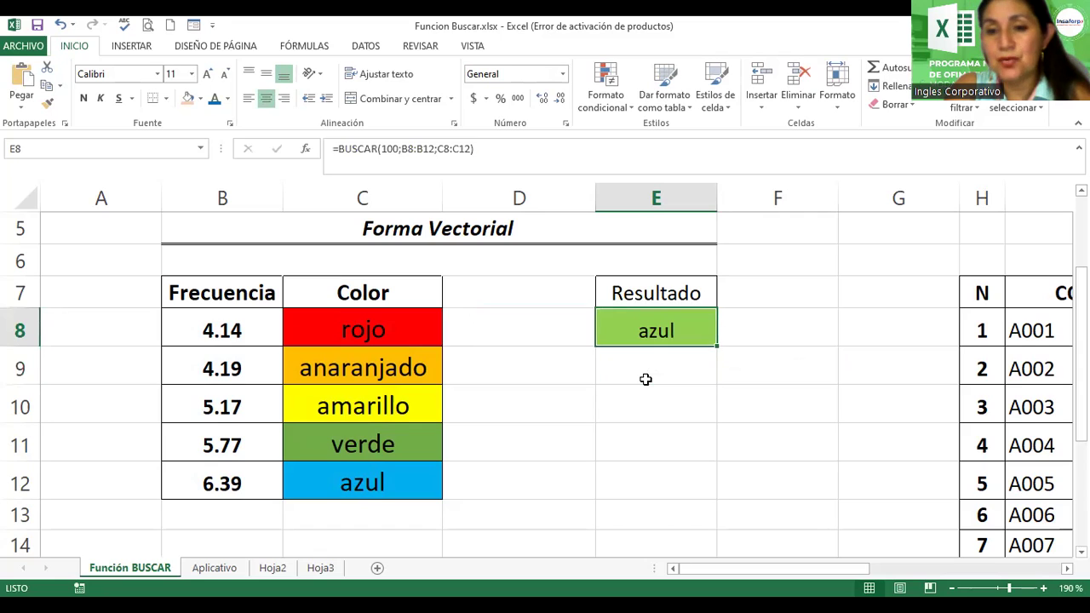
key("F2")
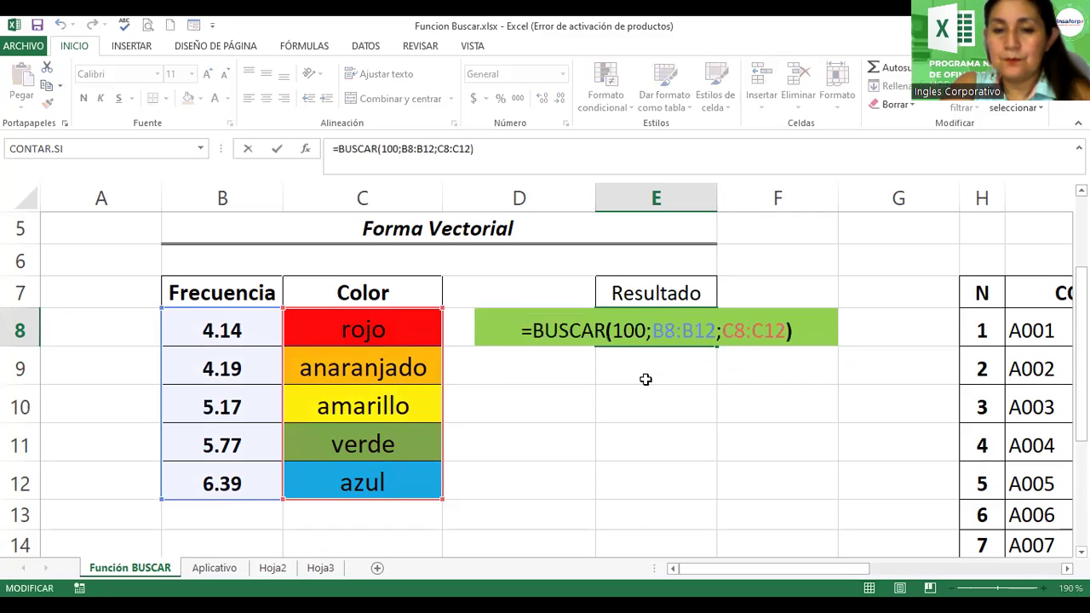
key("Left")
key("Left")
key("Left")
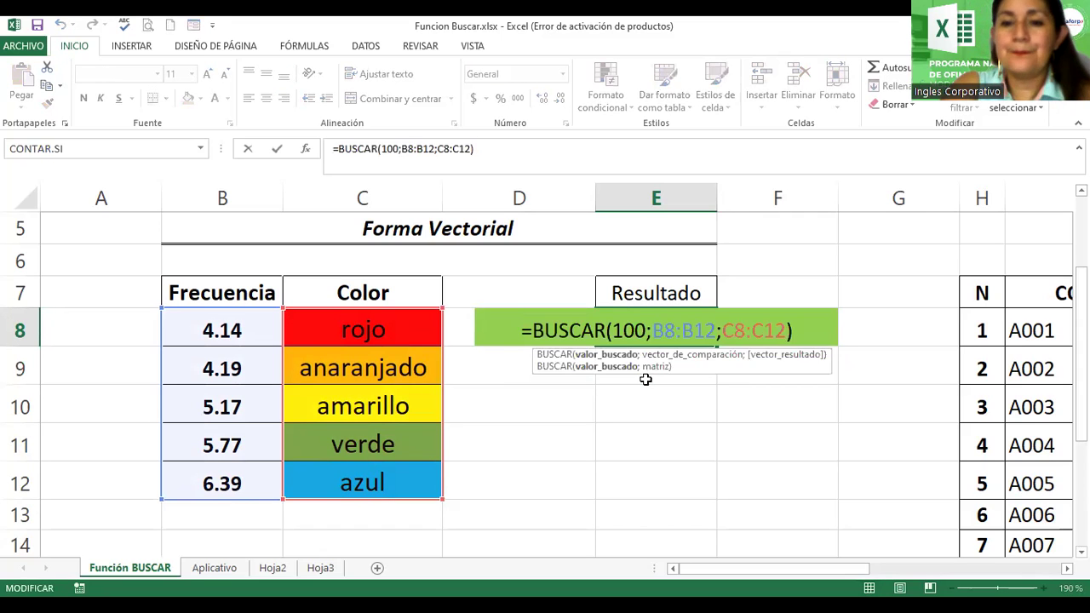
key("BackSpace")
key("BackSpace")
key("BackSpace")
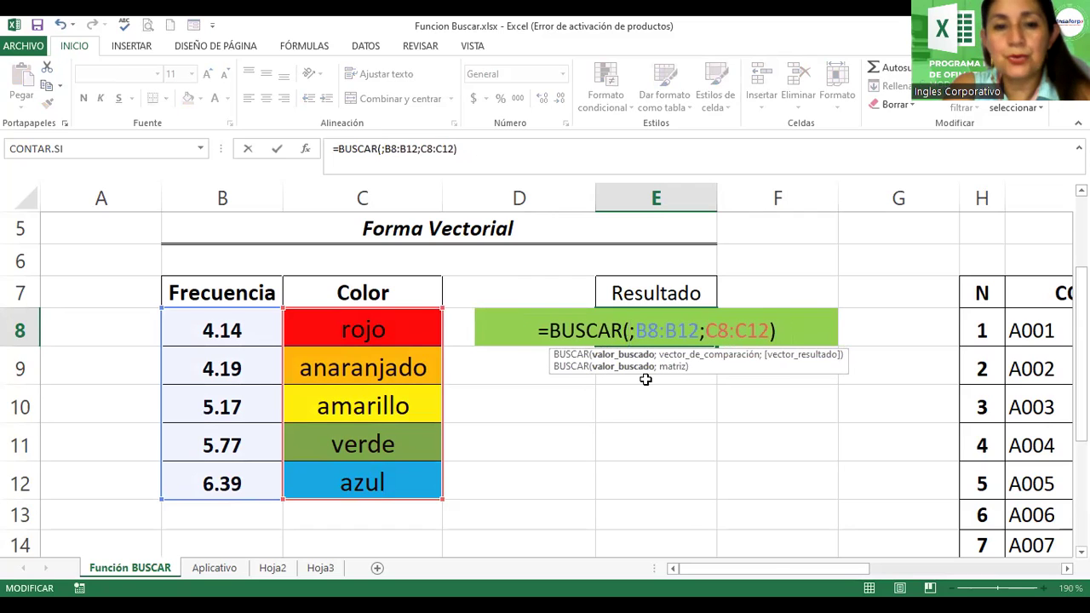
type("4.")
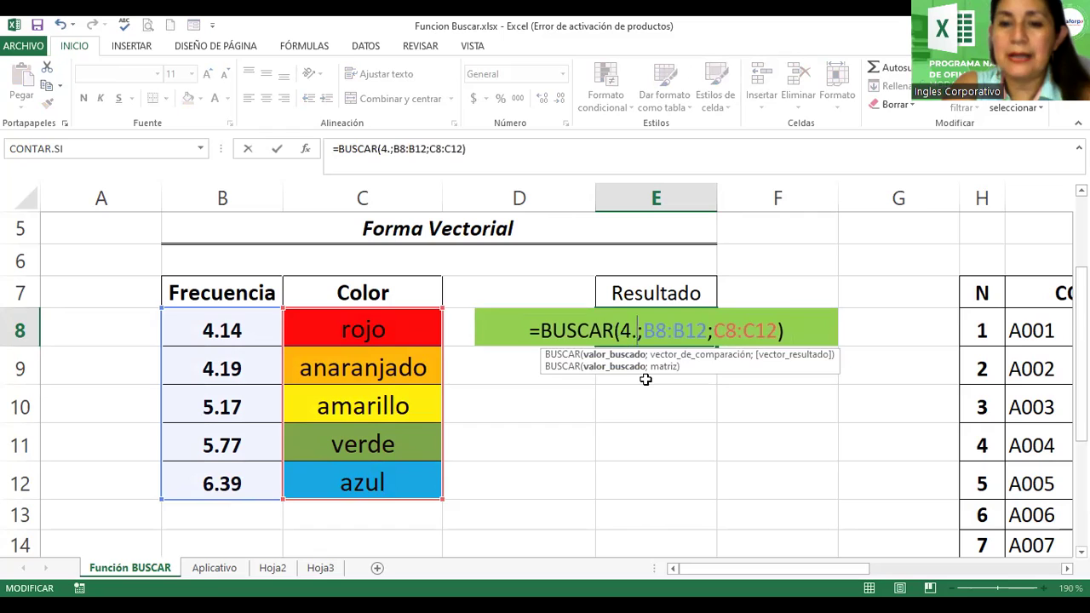
type("5")
key("Return")
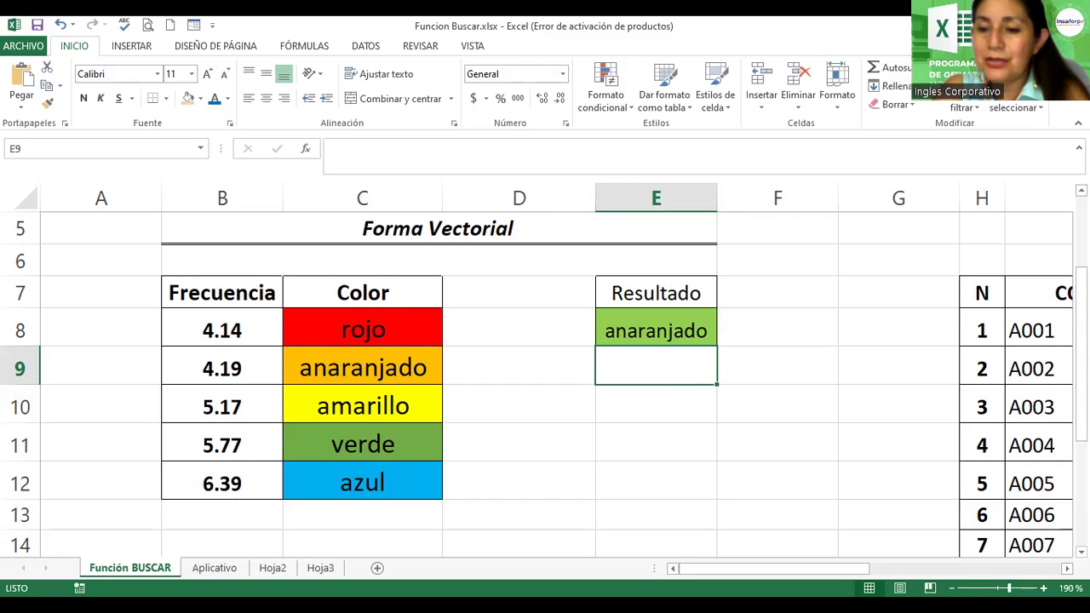
scroll(545, 375, "down", 2)
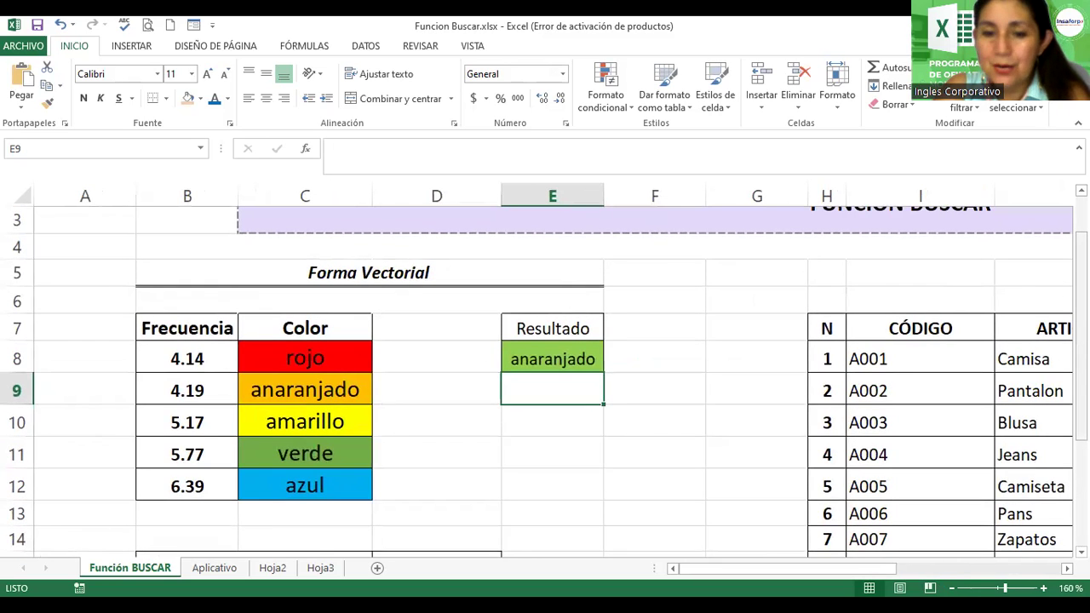
Step: Start a =buscar( formula in D16 with D15 as the lookup value
scroll(544, 375, "down", 2)
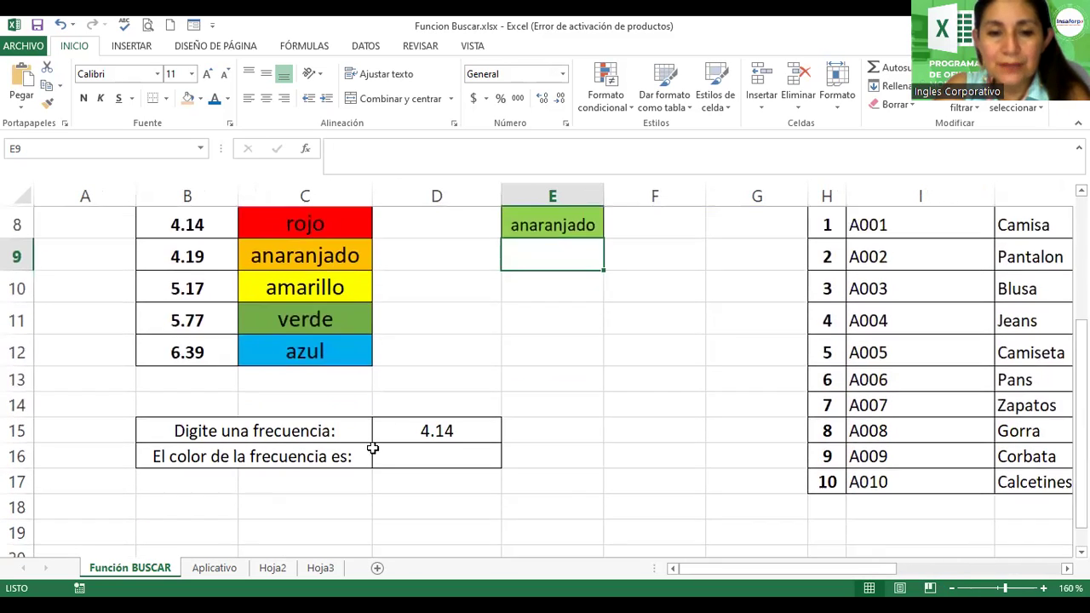
left_click(414, 449)
left_click(418, 431)
left_click(438, 460)
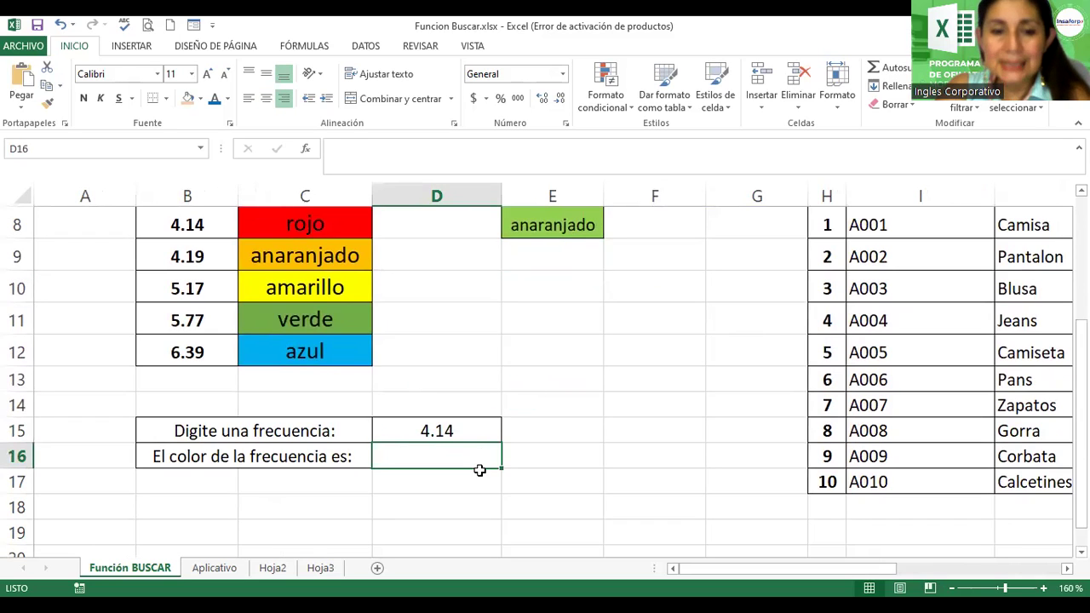
type("=")
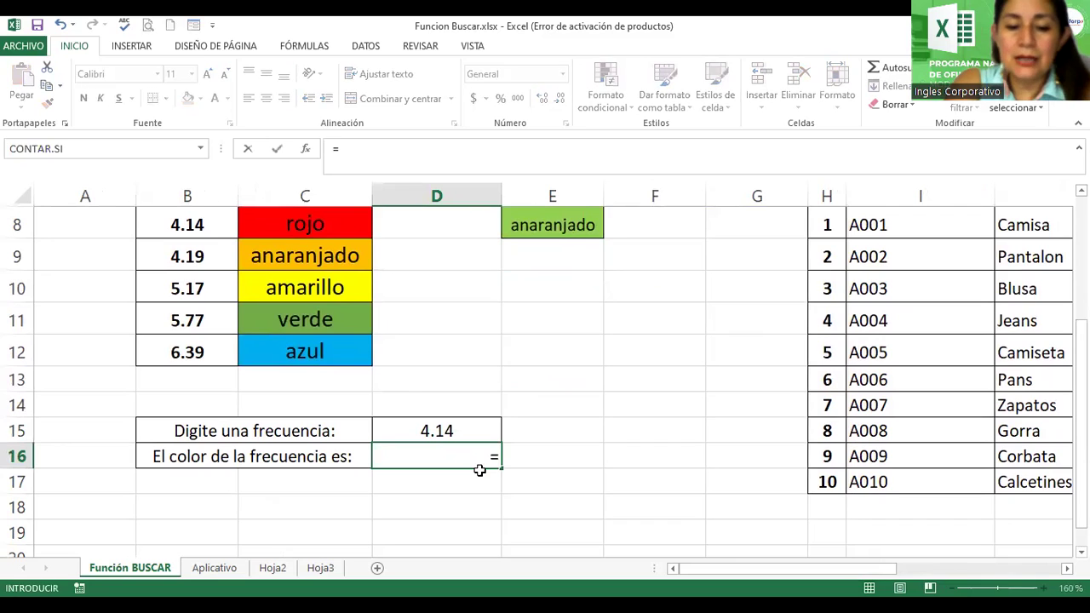
type("buscar")
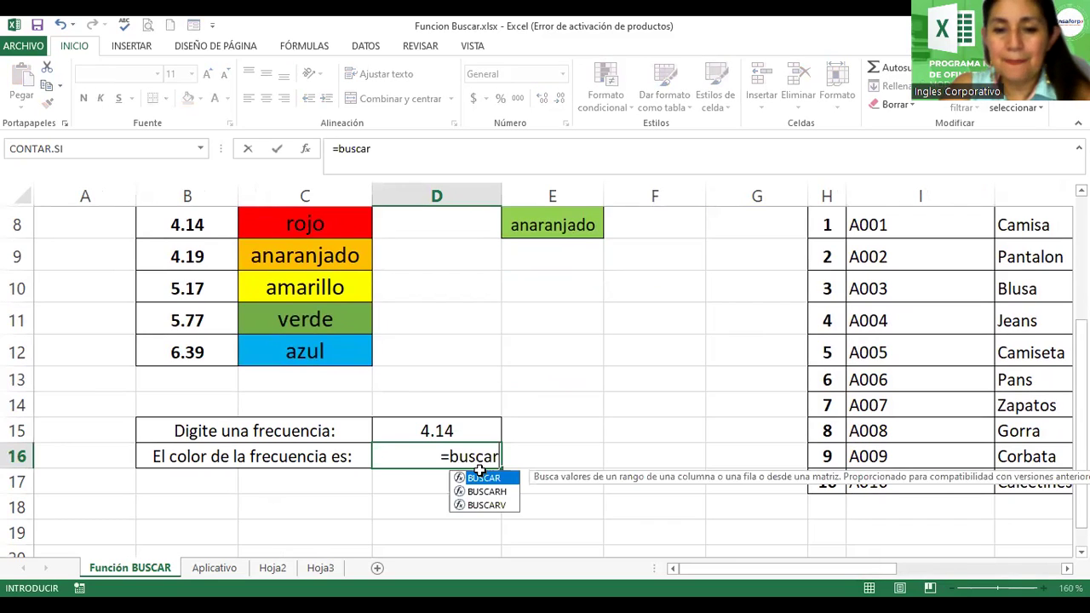
type("(")
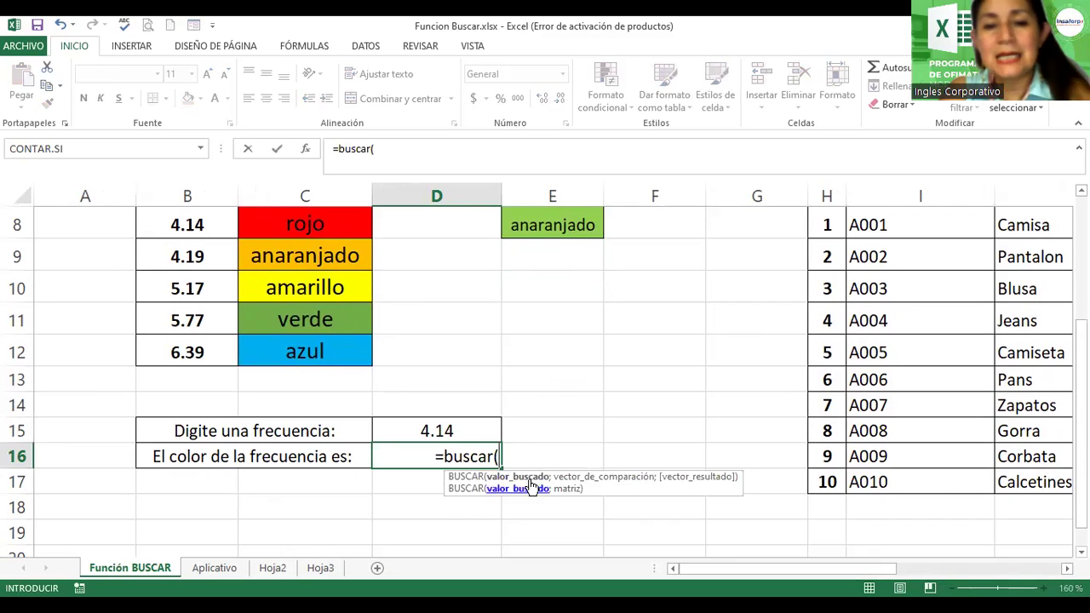
left_click(433, 431)
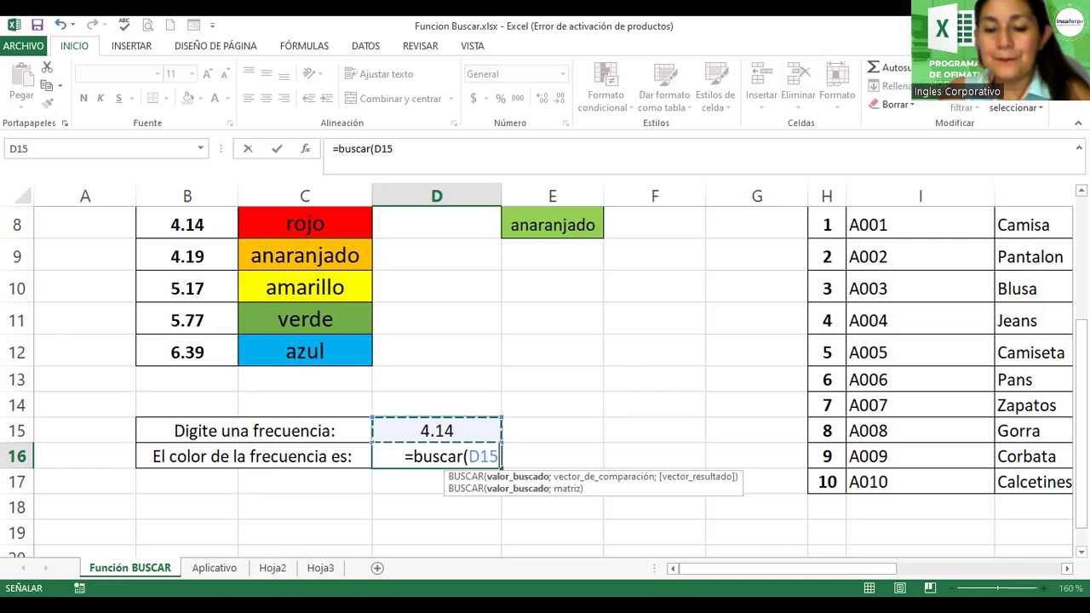
Step: Add B8:B12 as comparison range and C8:C12 as result range, returning rojo
type(";")
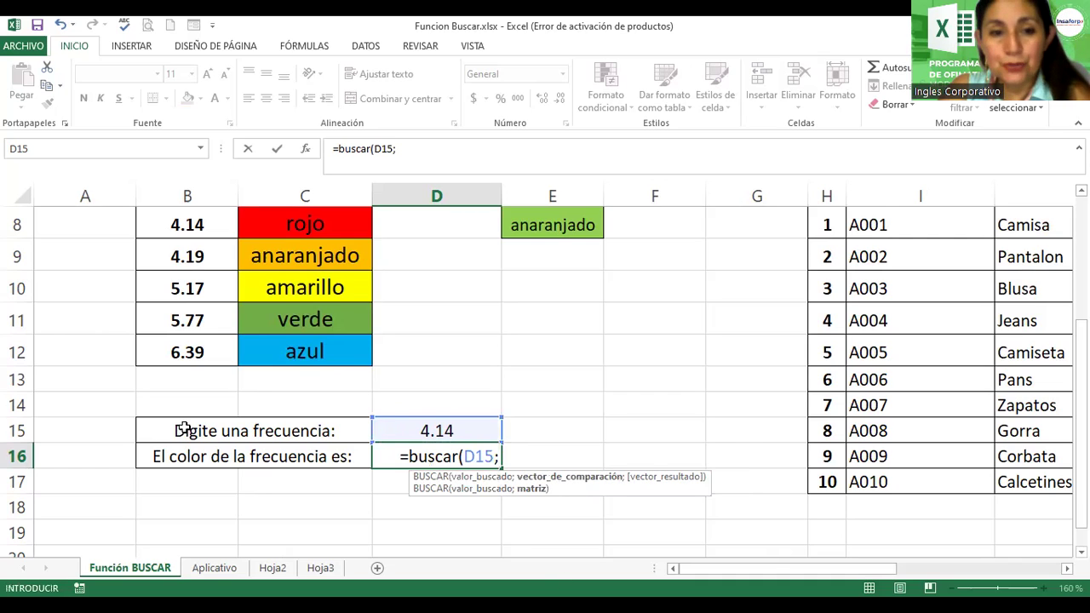
left_click(210, 224)
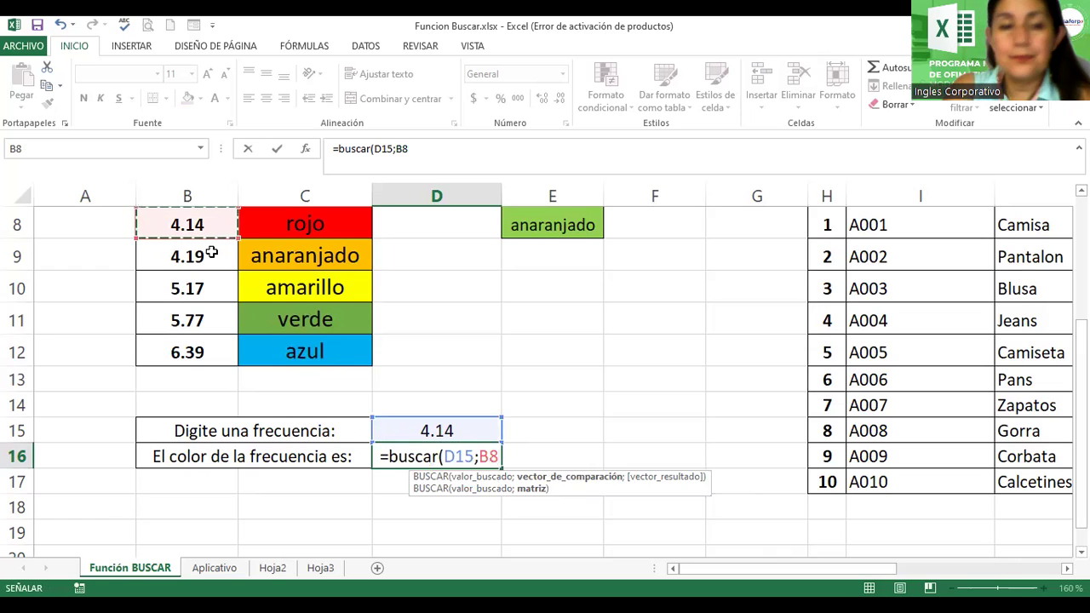
key("Up")
left_click(212, 252)
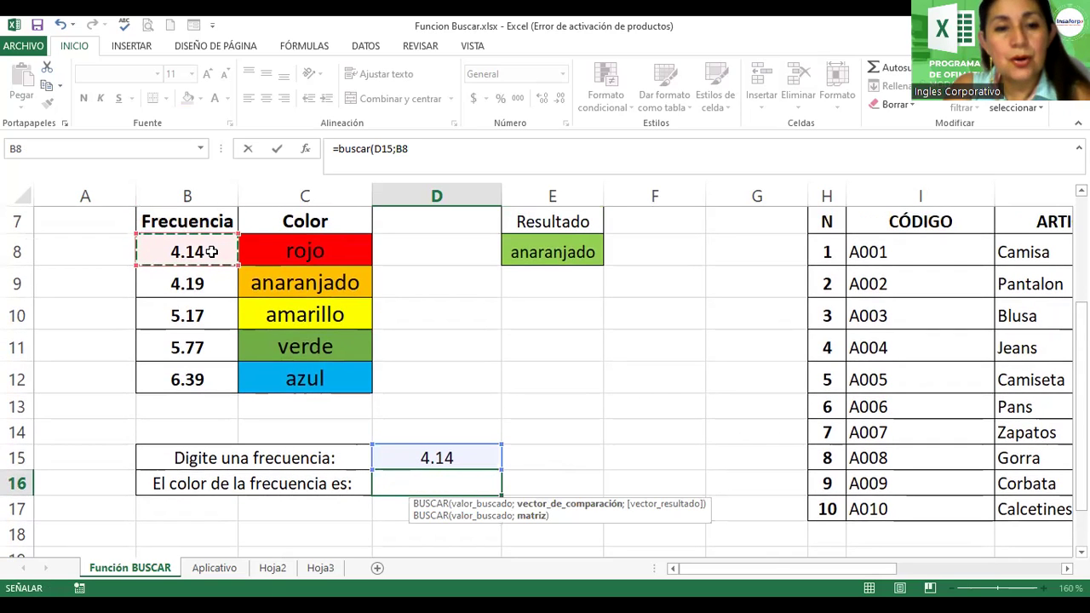
key("ctrl+shift+Down")
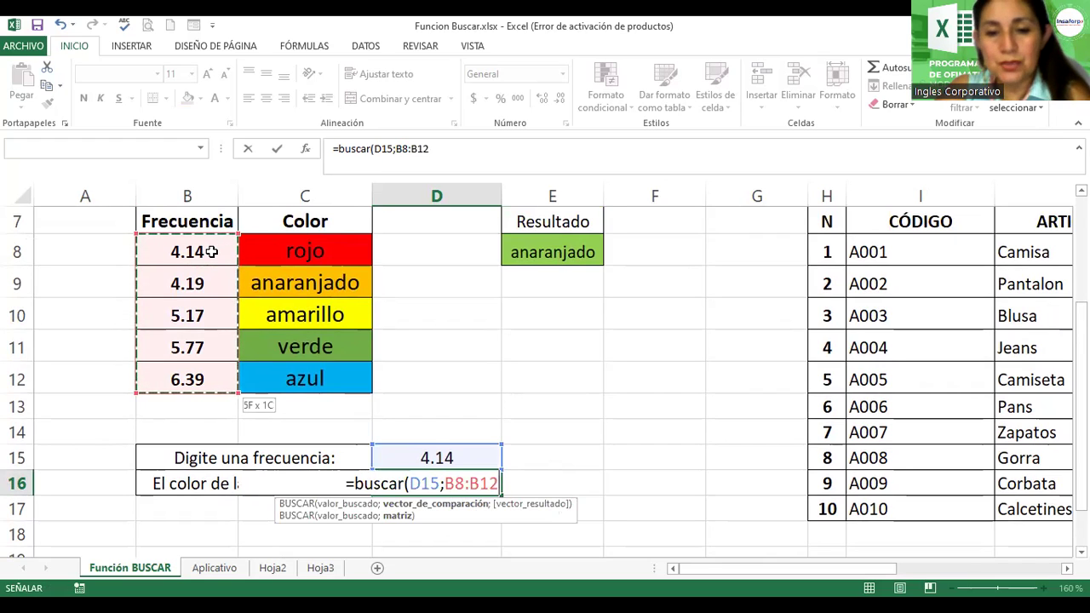
type(";")
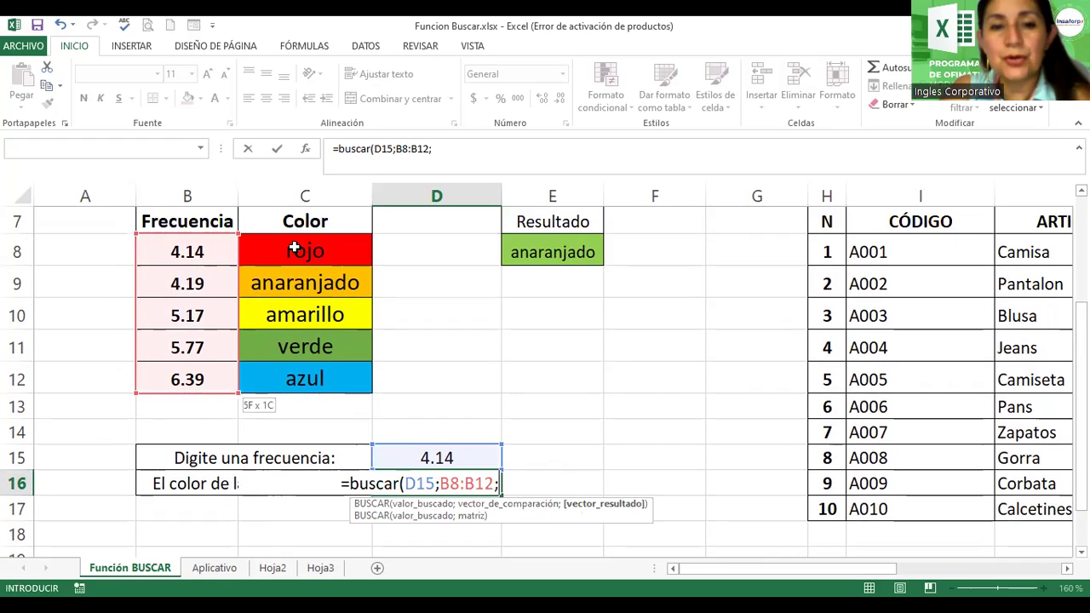
left_click_drag(294, 247, 294, 376)
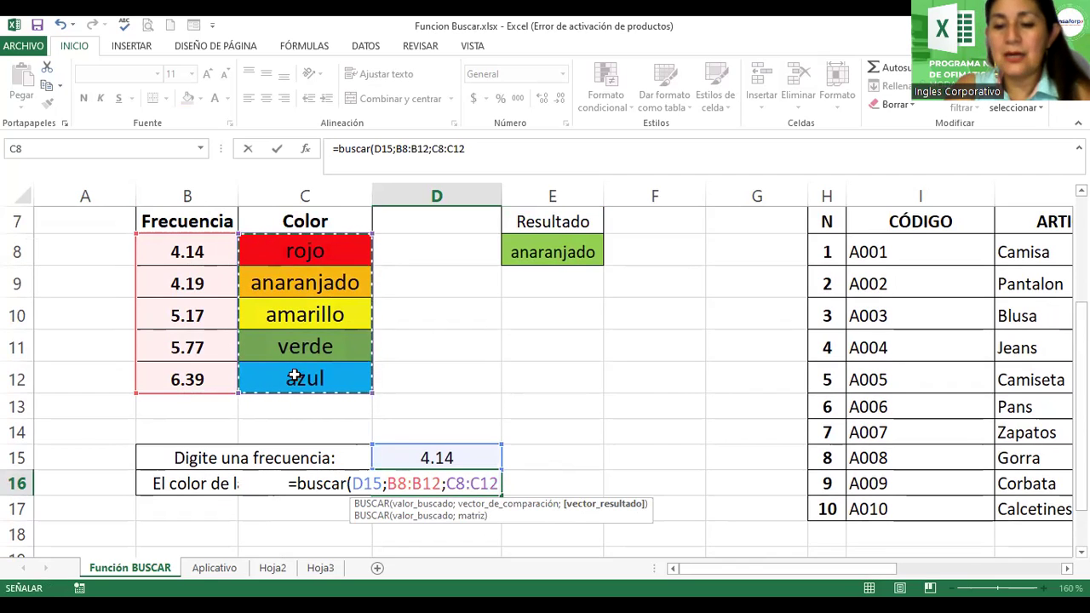
key("Return")
left_click(406, 457)
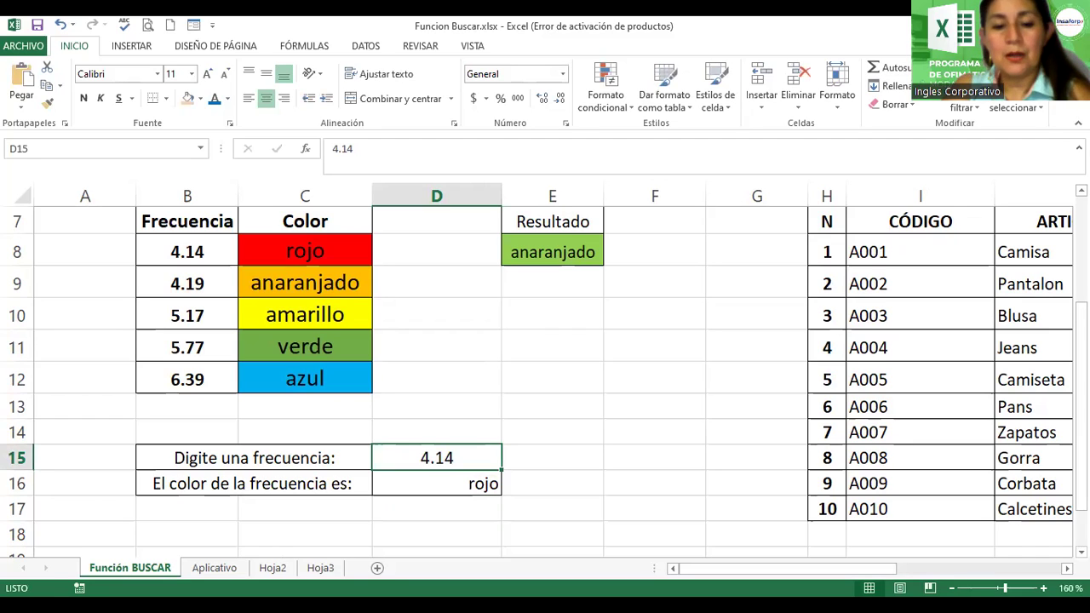
Step: Enter frequencies 4.14, 4.19, 6.39 and 5.17 in D15, ending with D16 showing amarillo
type("4.14")
key("Return")
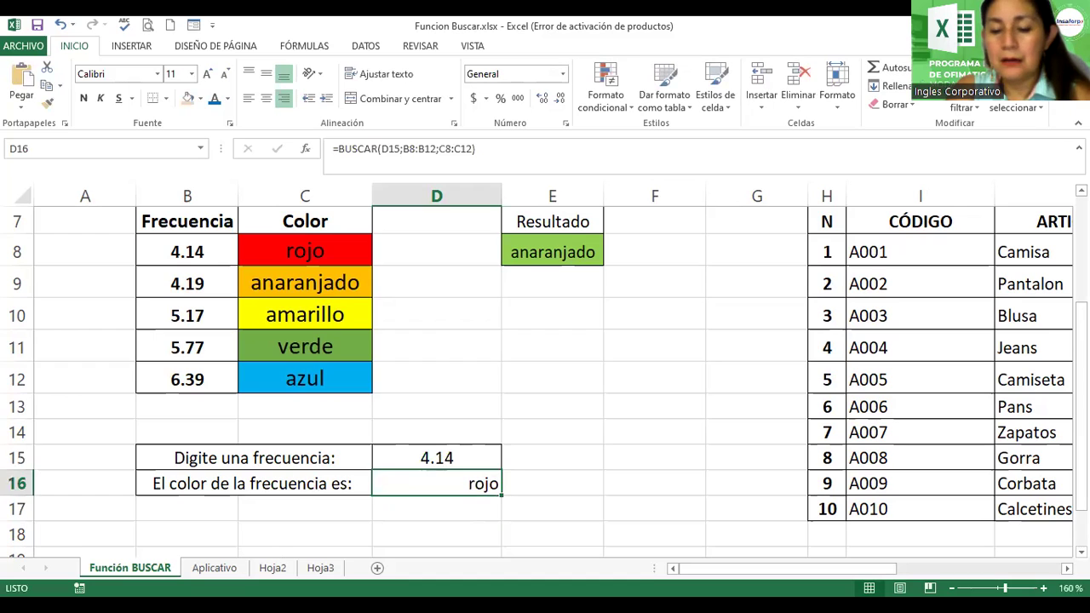
left_click(436, 457)
type("4.19")
key("Return")
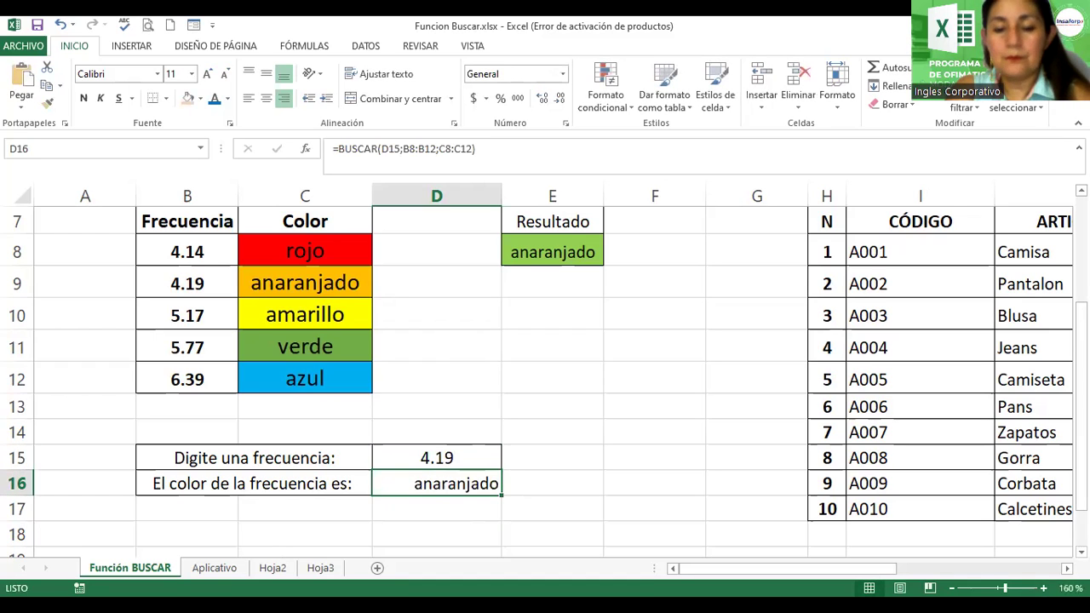
left_click(436, 457)
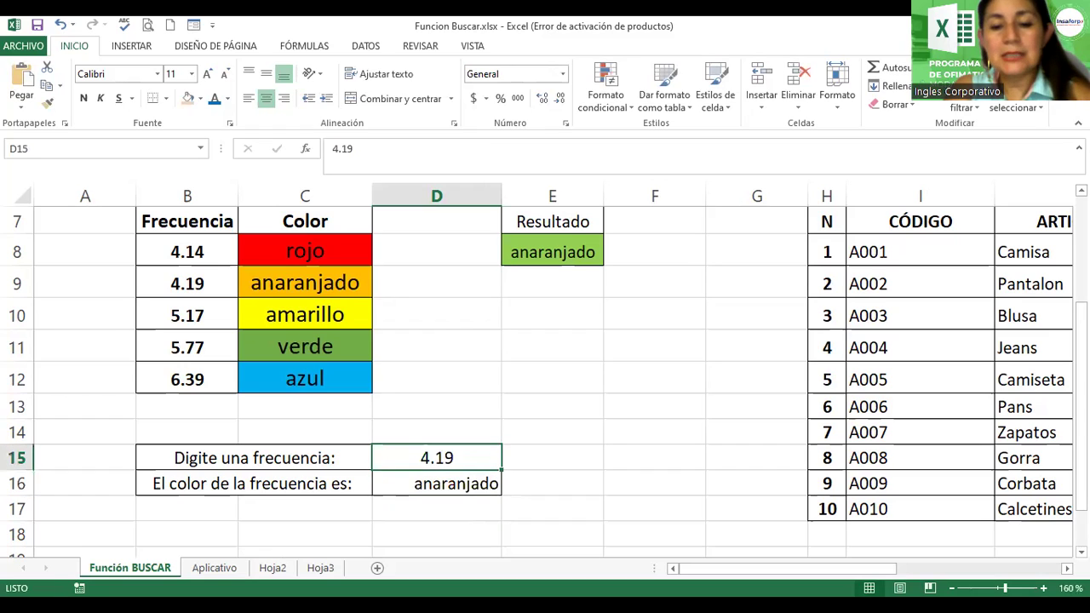
type("6.")
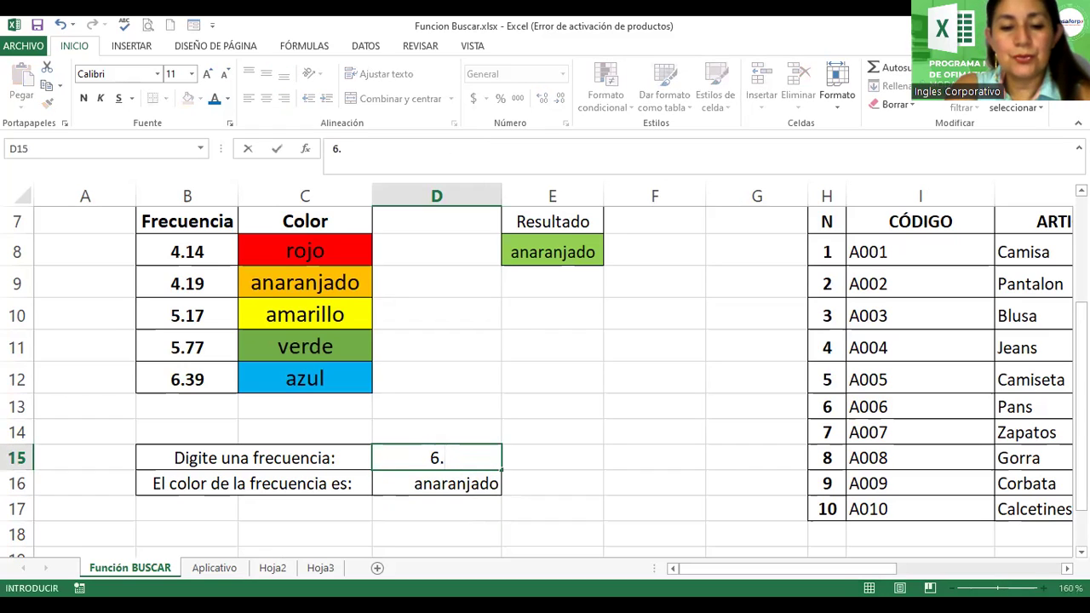
type("39")
key("Return")
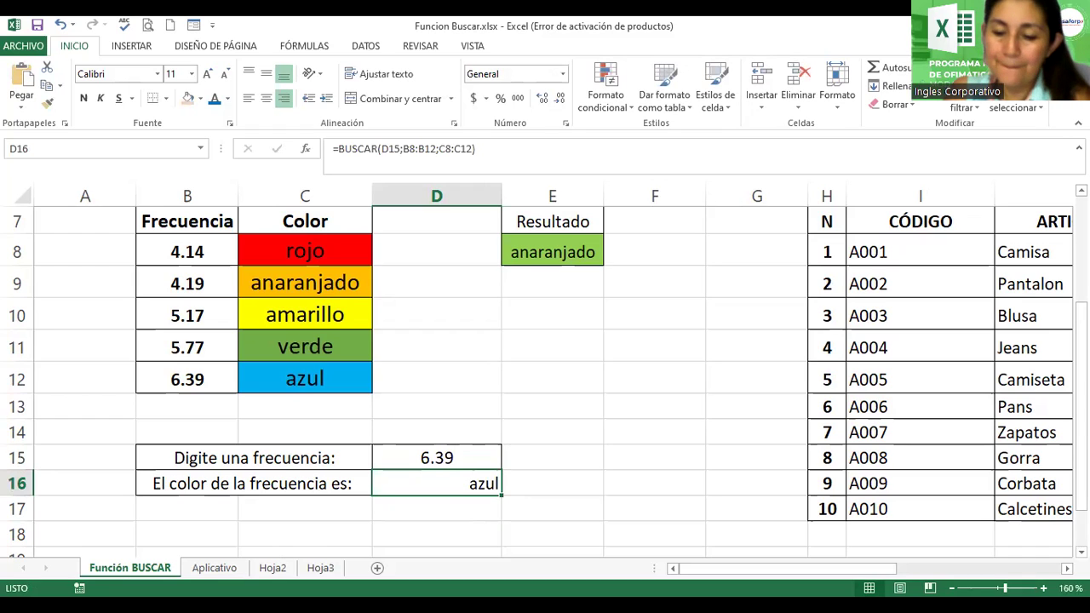
left_click(436, 457)
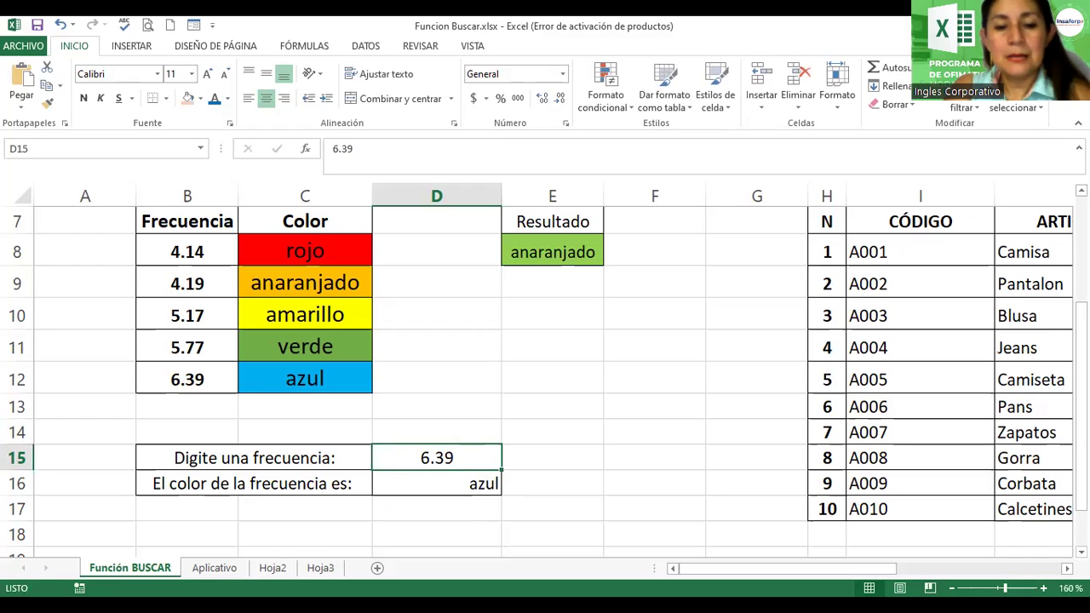
type("5.17")
key("Return")
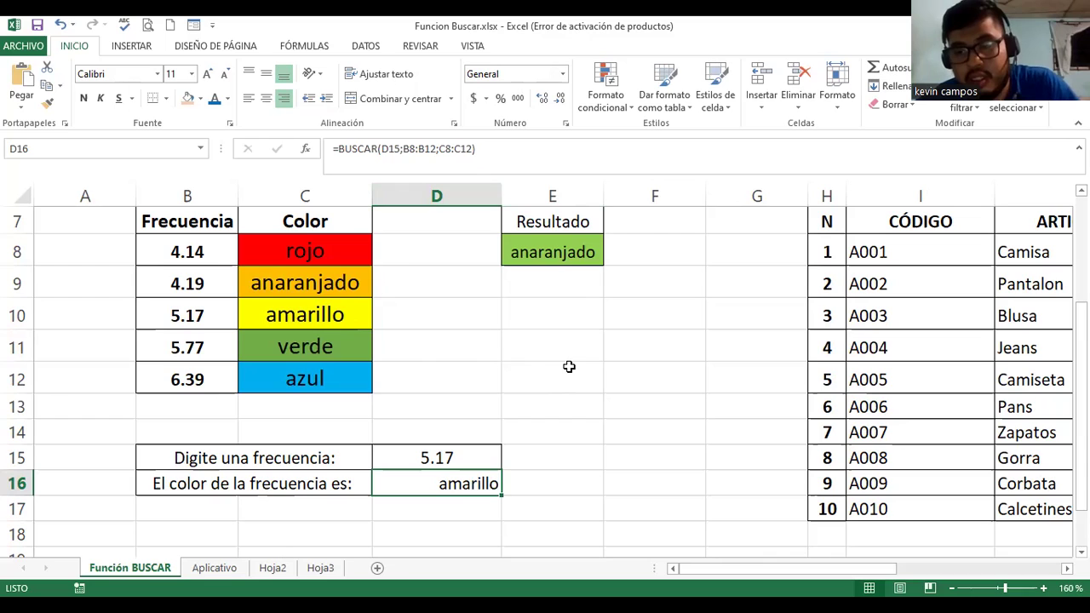
left_click(560, 581)
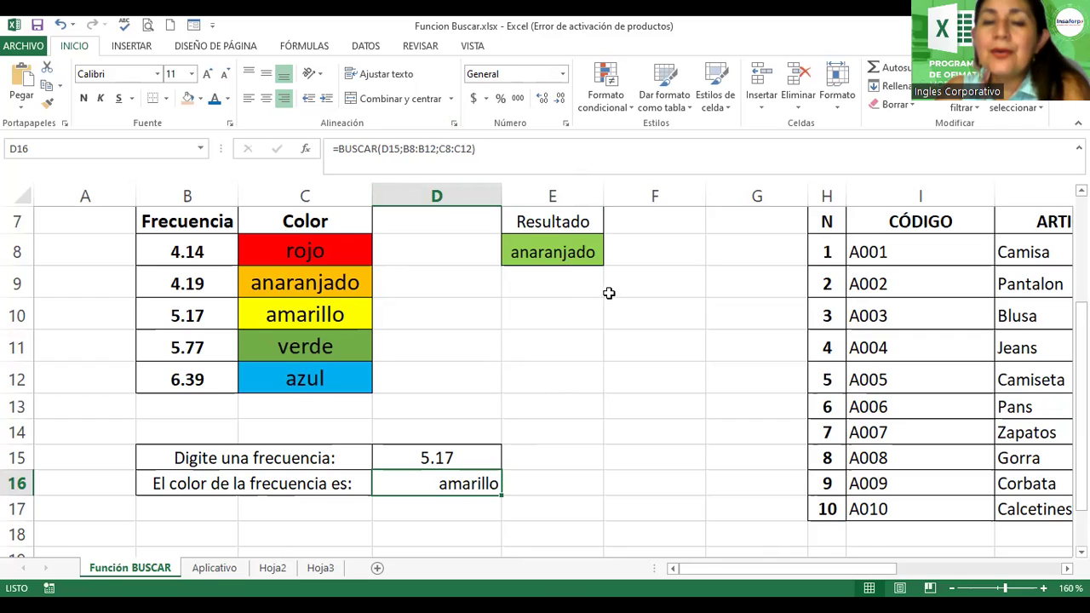
Step: Open E8's =BUSCAR(4.19;B8:B12;C8:C12) and highlight the lookup value, comparison and result ranges
left_click(560, 253)
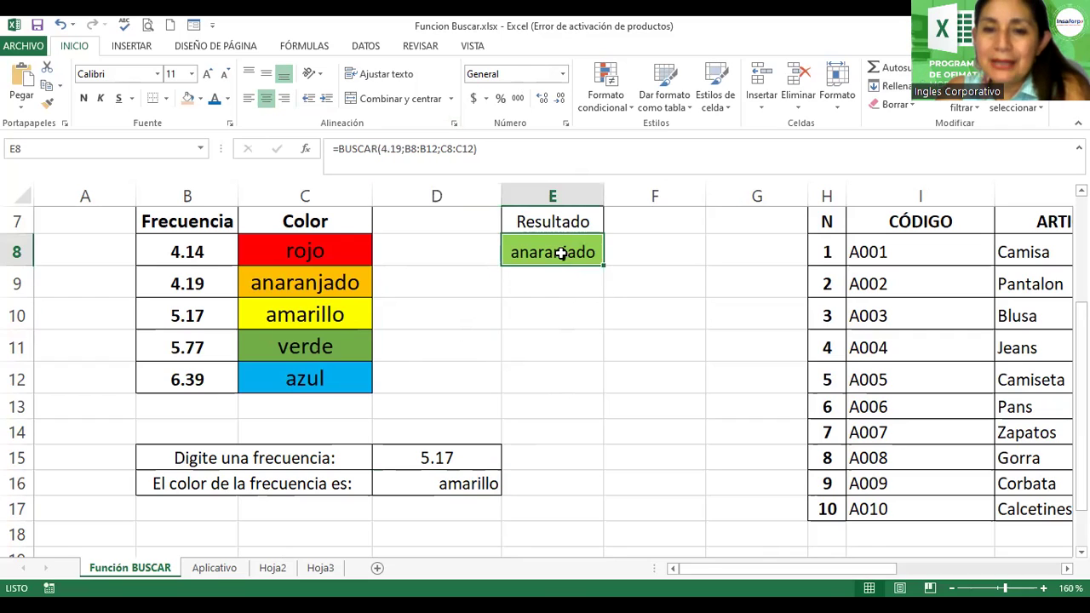
double_click(560, 253)
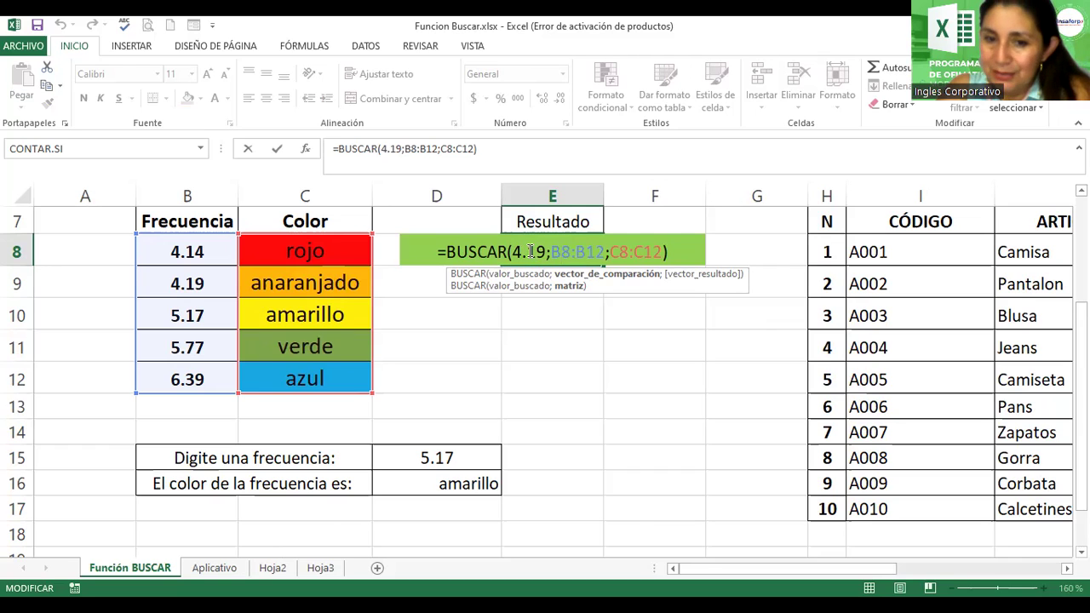
left_click(531, 251)
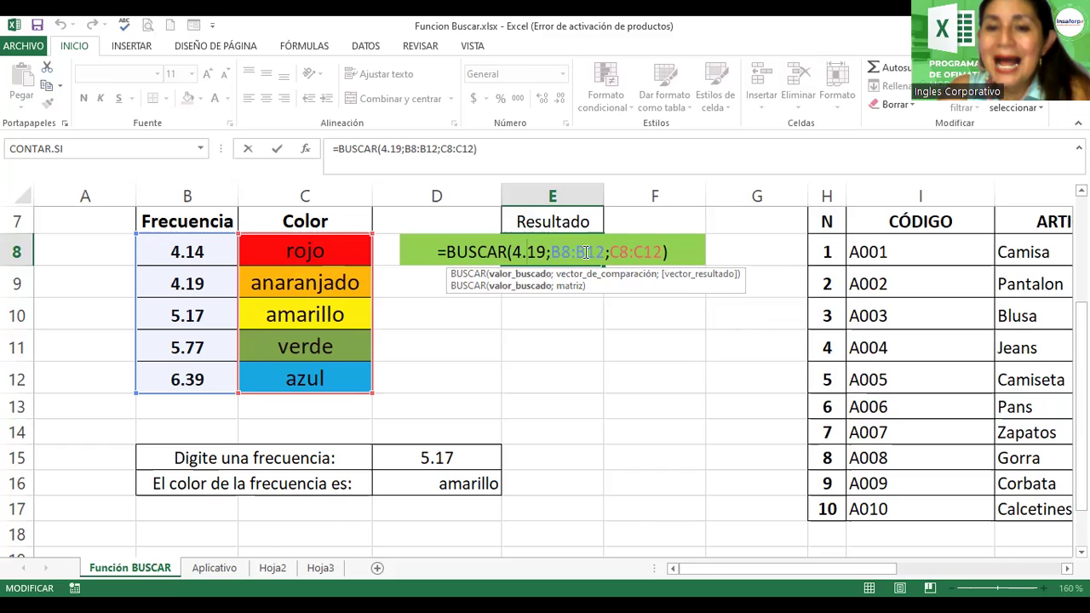
left_click_drag(604, 252, 551, 257)
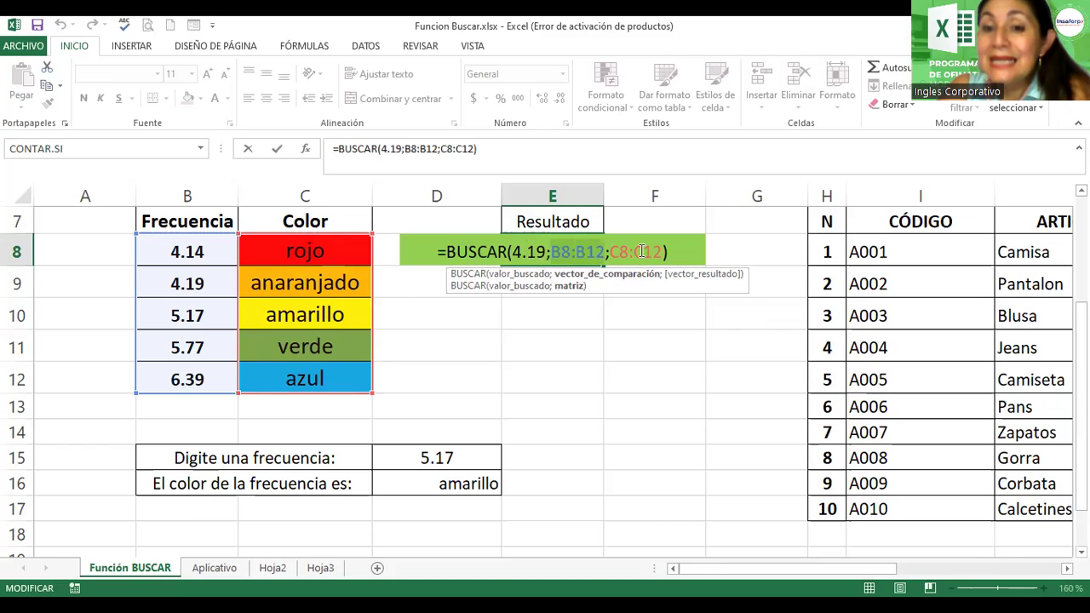
left_click_drag(662, 252, 612, 259)
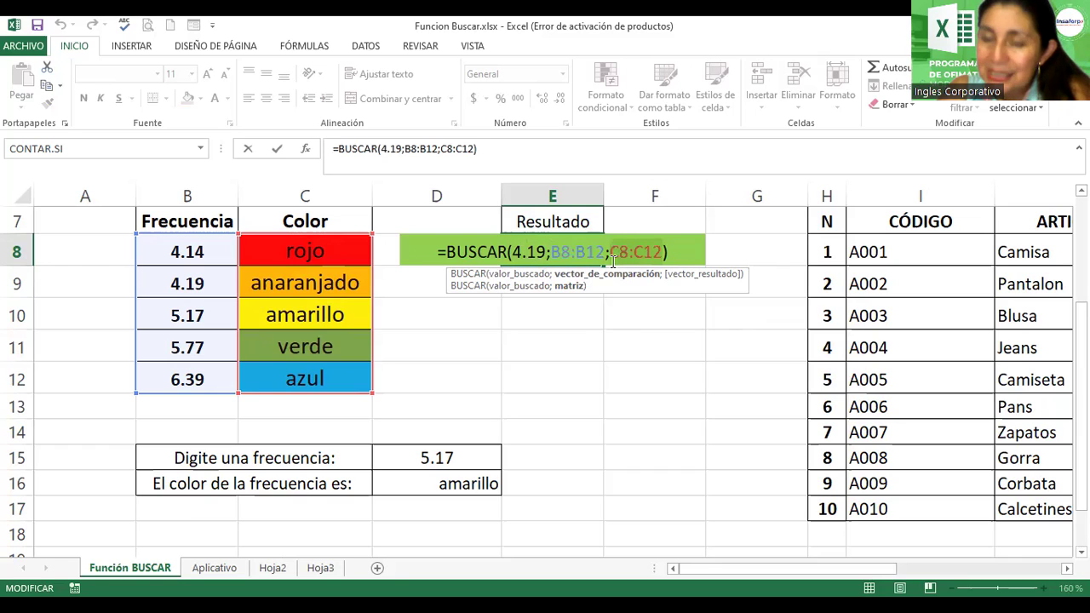
left_click(610, 258)
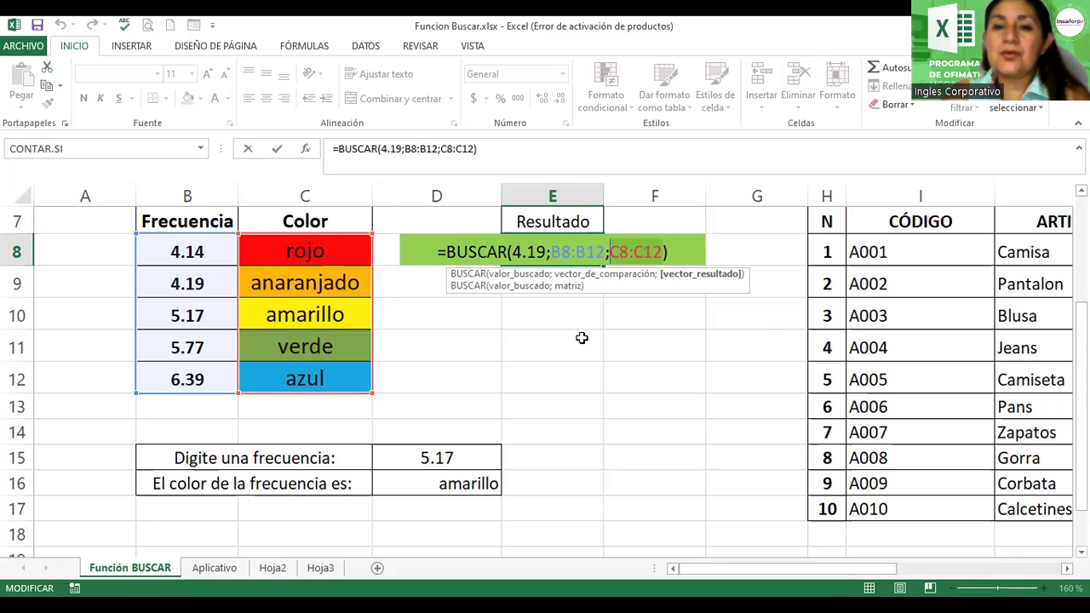
Step: Try frequencies 100, 0, 1 and 2 in D15, seeing azul then #N/A in D16
key("Return")
left_click(448, 458)
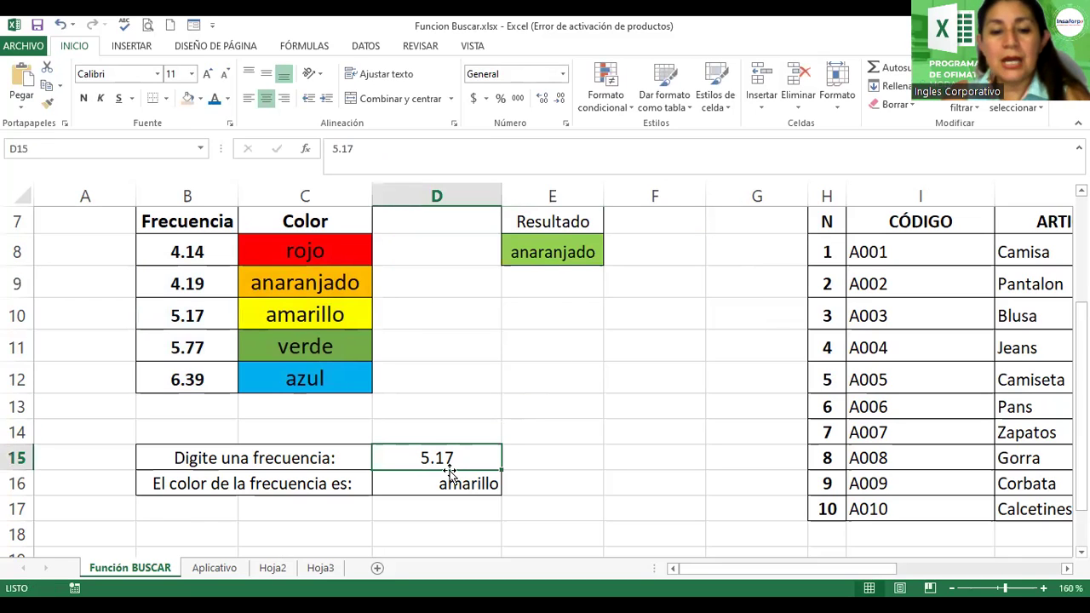
type("1")
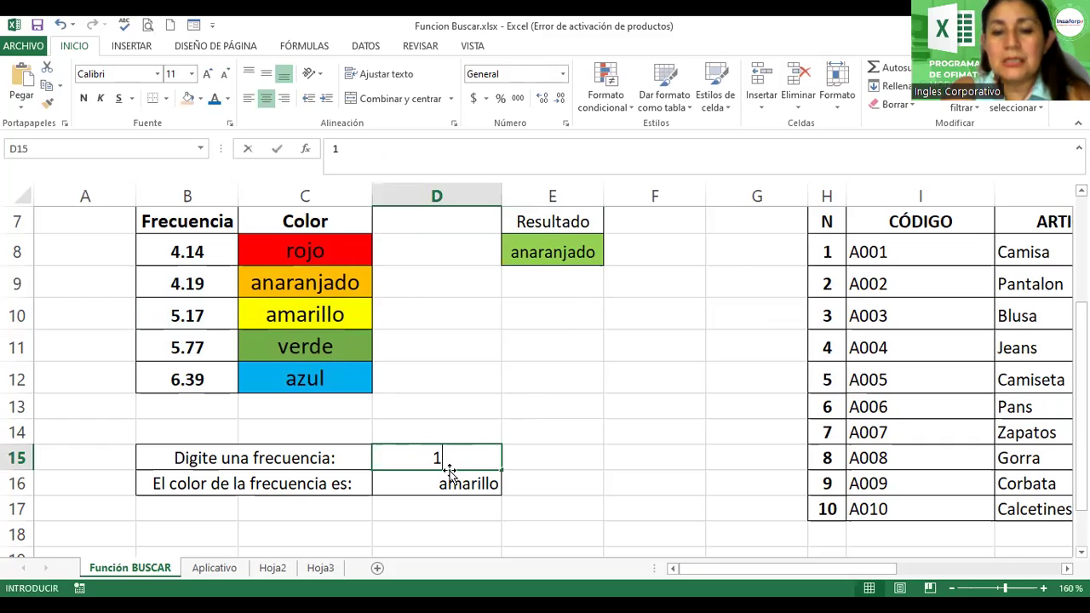
type("00")
key("Return")
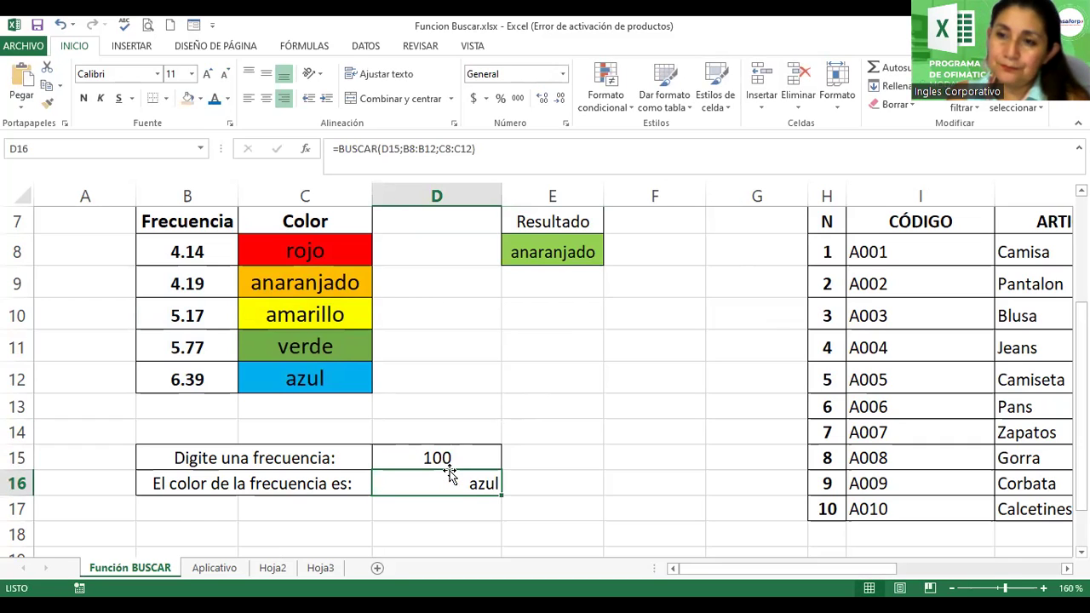
key("Up")
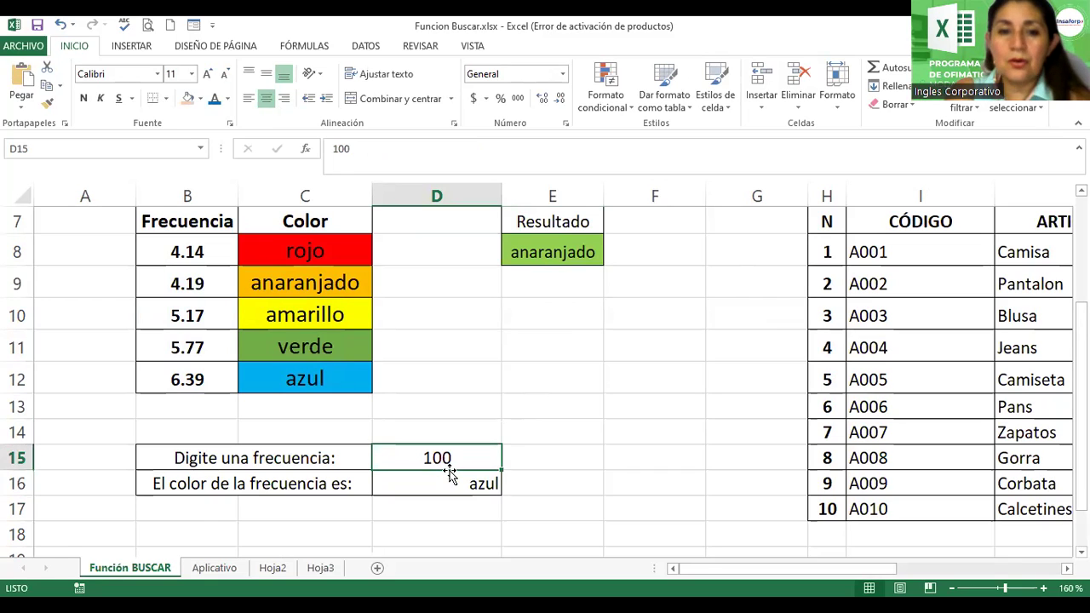
type("0")
key("Return")
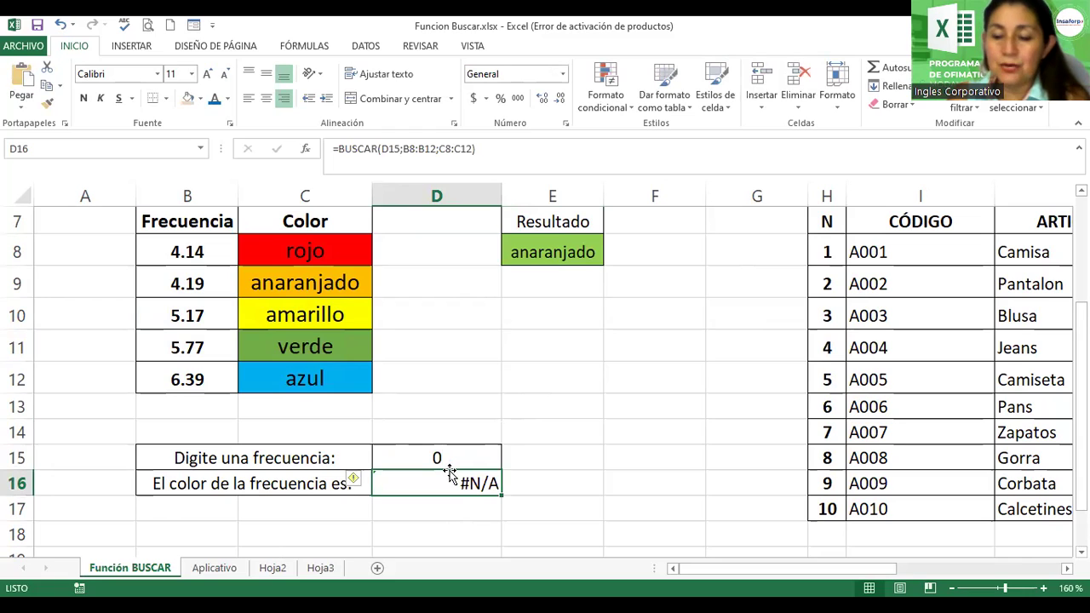
key("Up")
type("1")
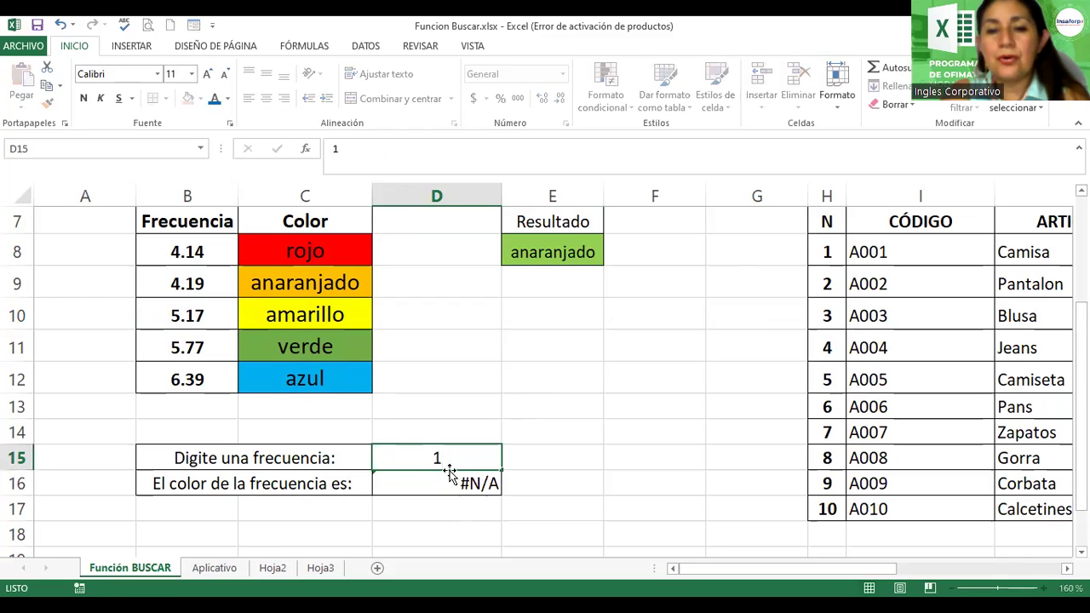
key("Return")
left_click(485, 456)
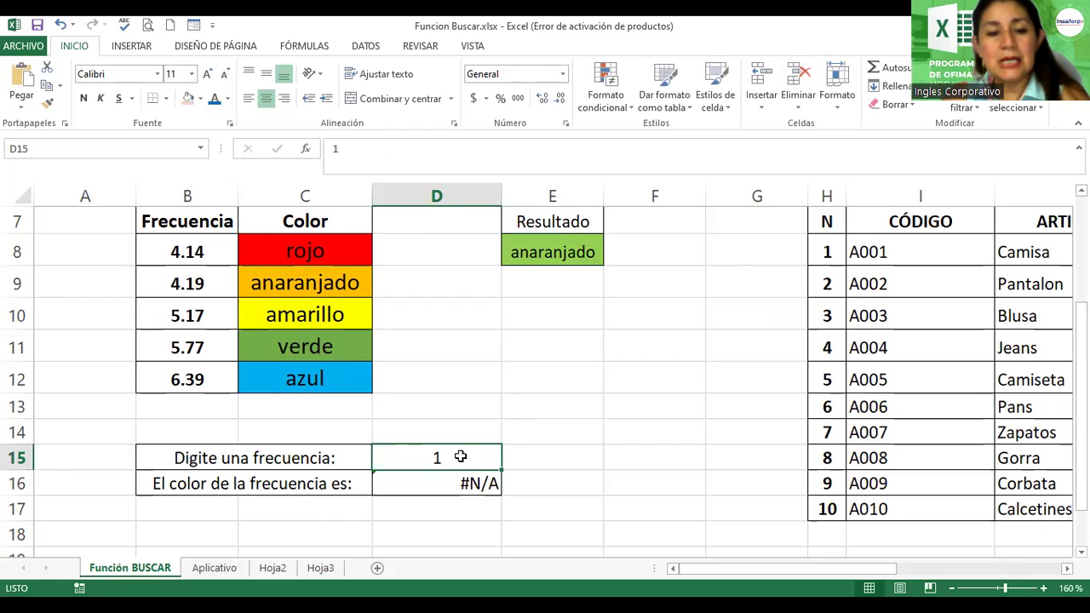
type("2")
key("Return")
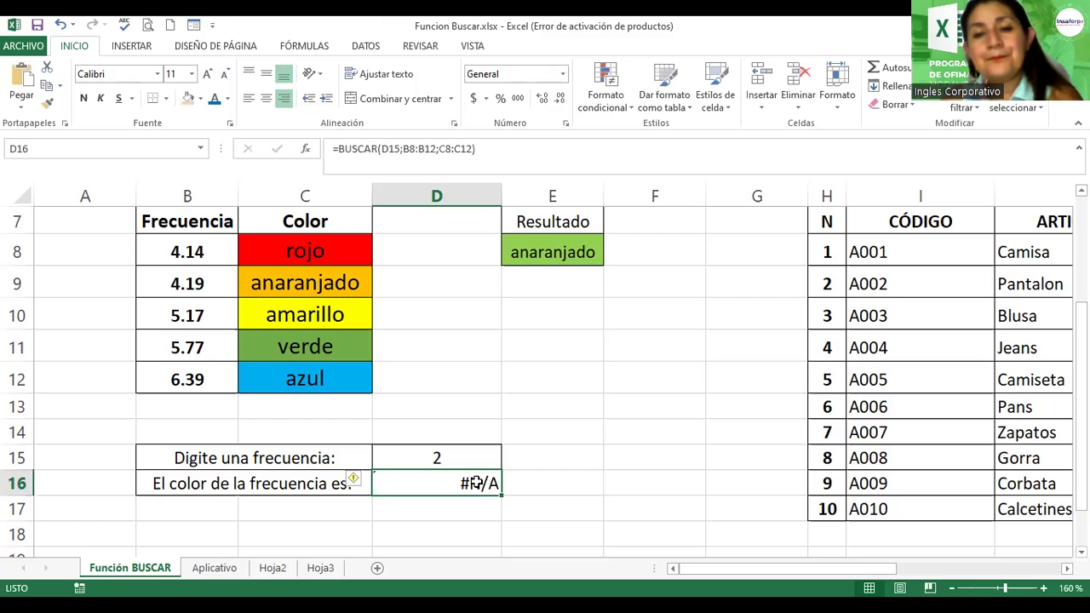
Step: Enter 3, 4.19 and 3 in D15, comparing #N/A against anaranjado in D16
left_click(460, 450)
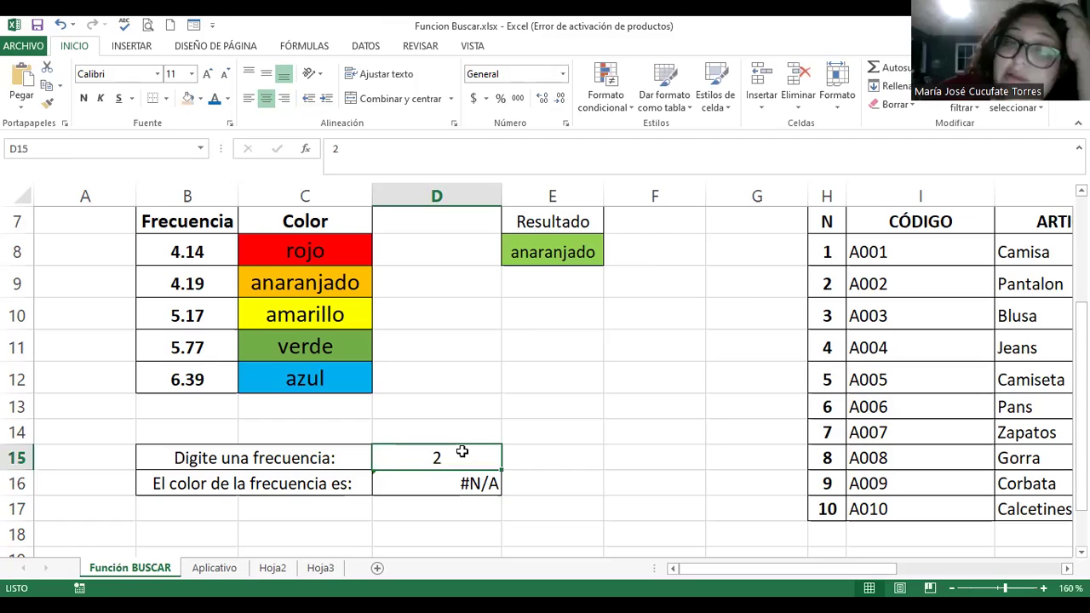
type("3")
key("Return")
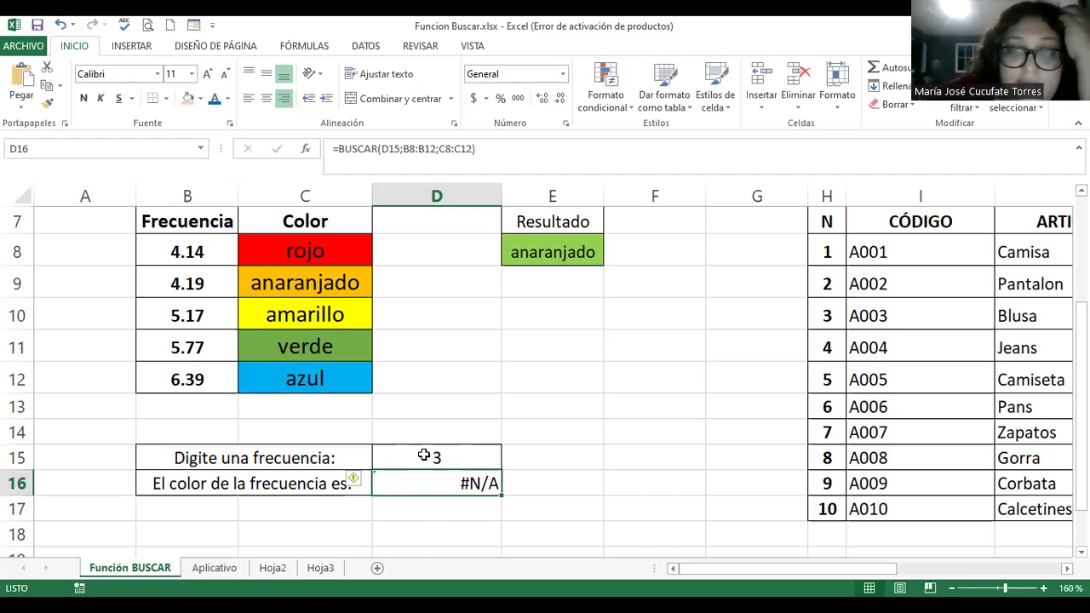
left_click(423, 456)
type("4.")
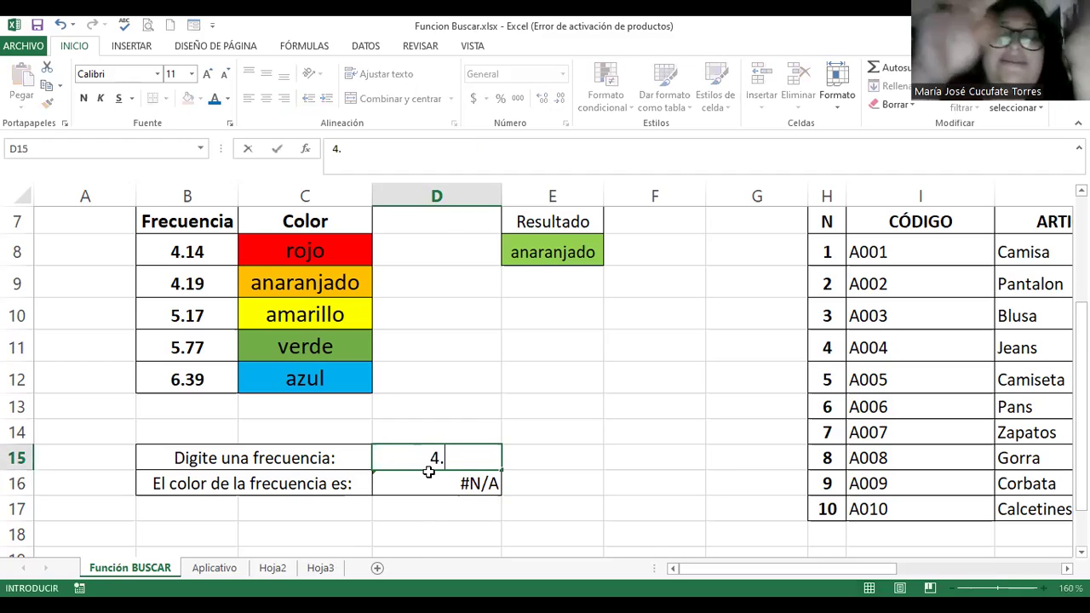
type("19")
key("Return")
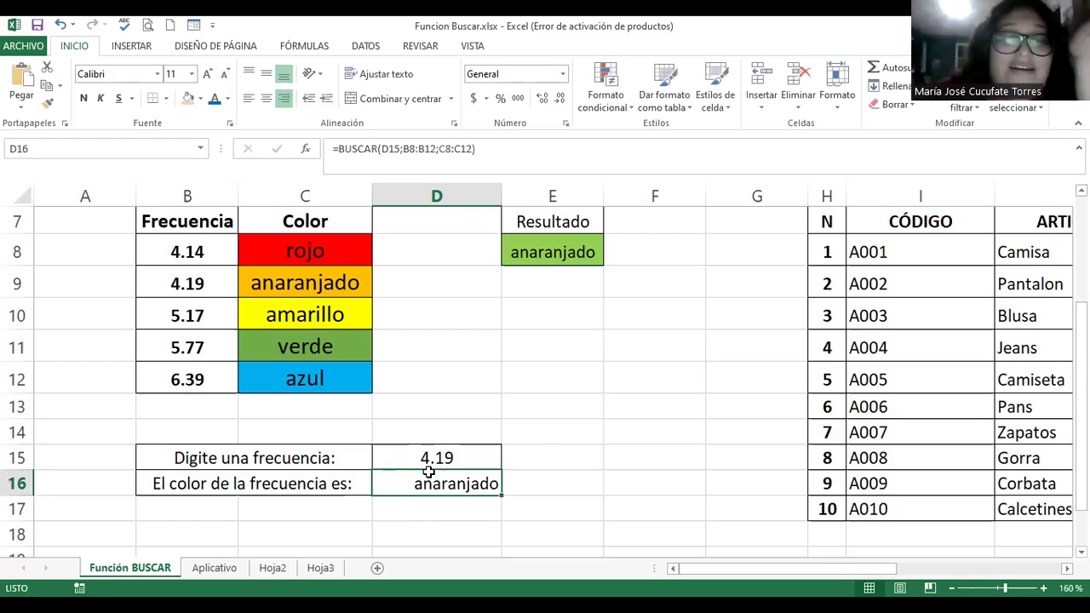
left_click(469, 457)
type("3")
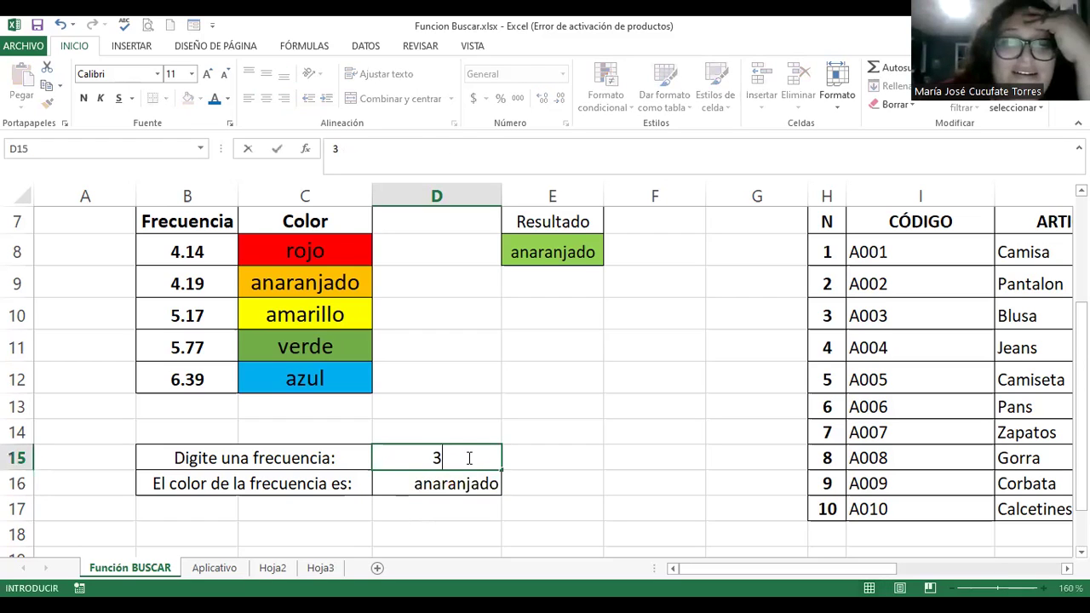
key("Return")
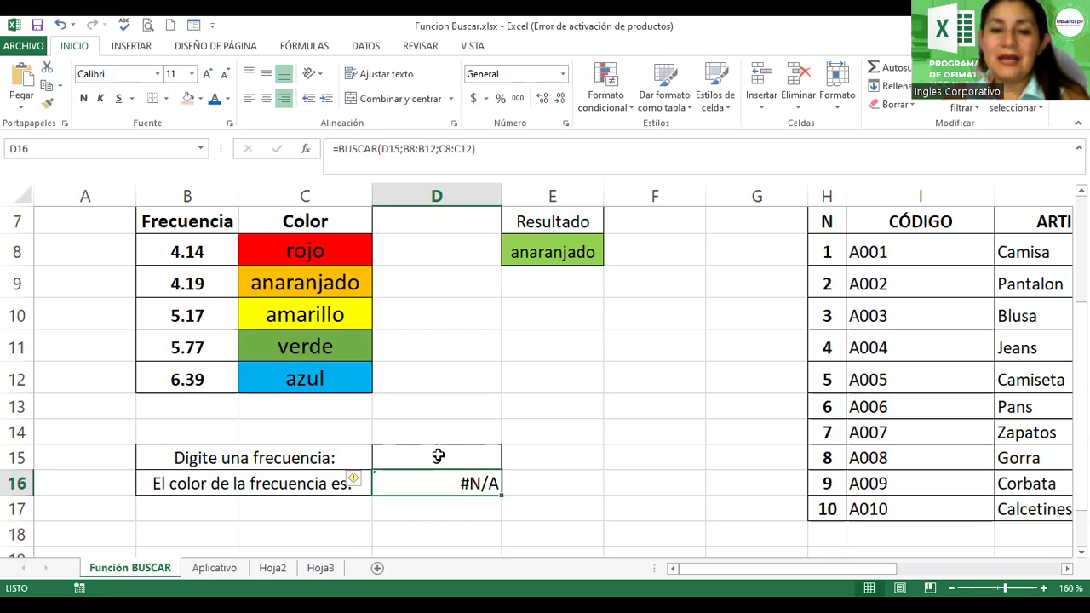
type("3")
Step: Inspect D16's formula, set D15 to 4.19, and scroll right to the CÓDIGO table
double_click(460, 479)
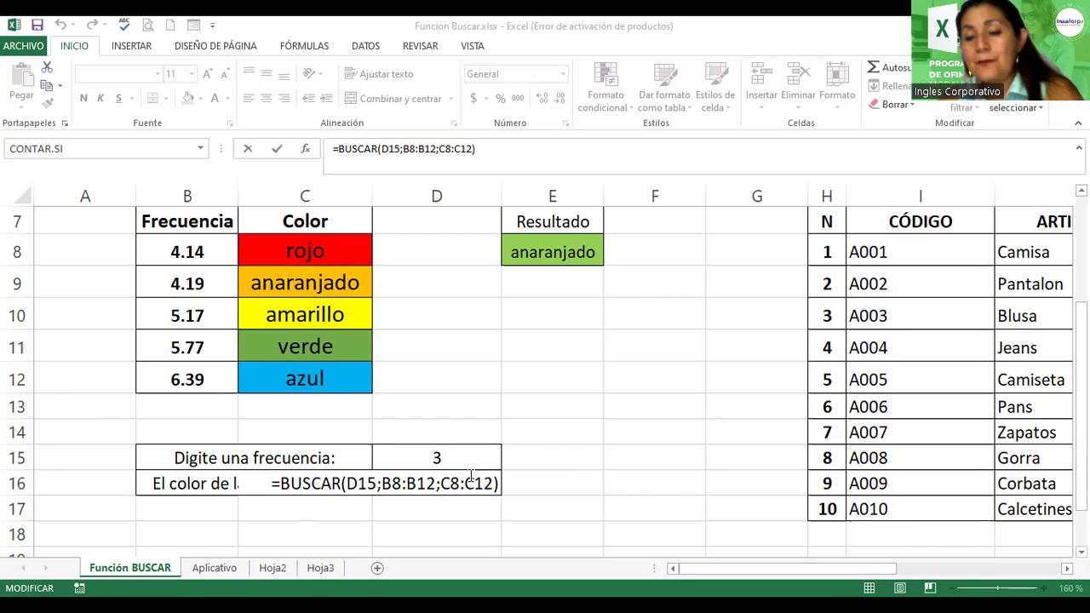
key("Return")
left_click(430, 459)
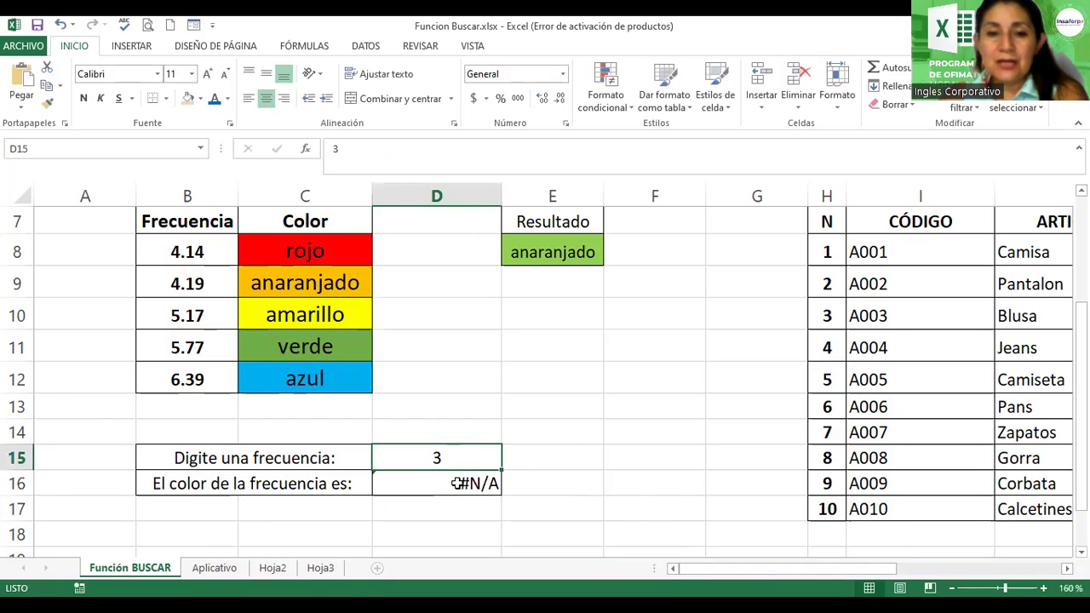
type("4.19")
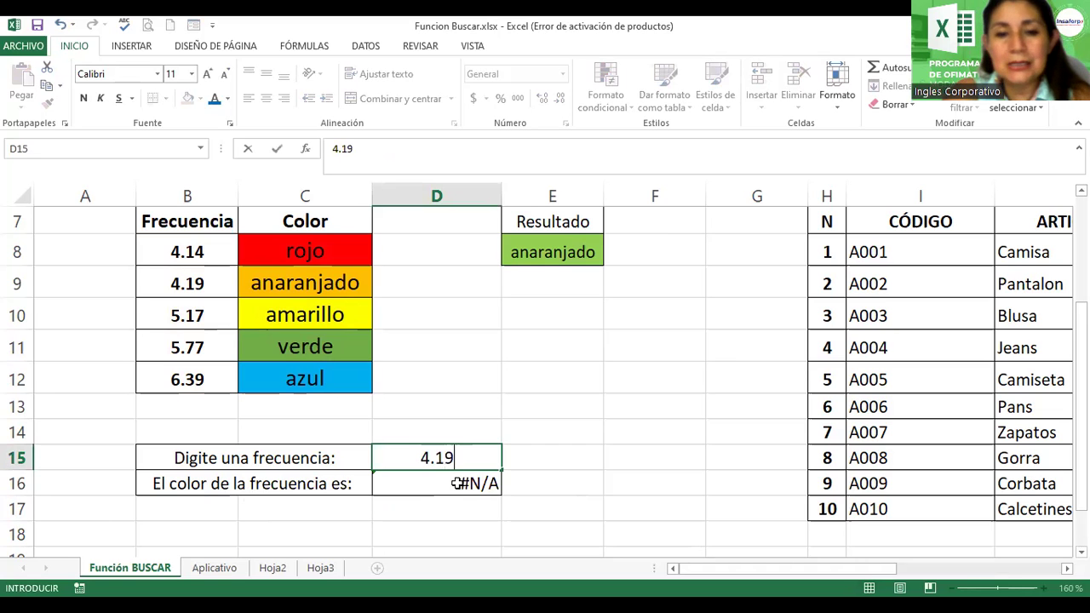
key("Return")
left_click_drag(722, 579, 915, 579)
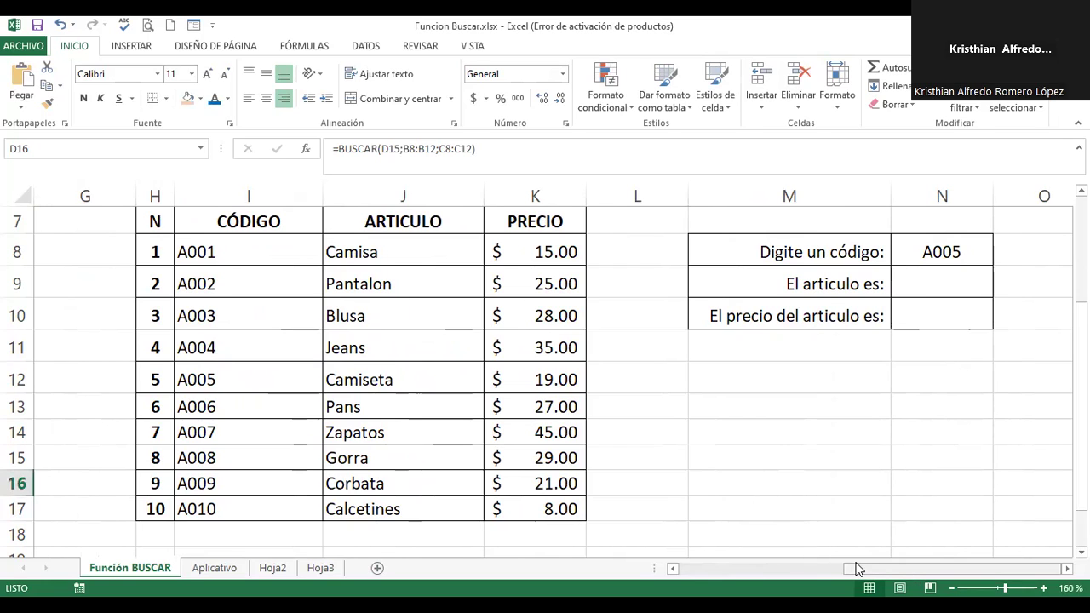
Step: Scroll back and compare E8's formula with D16's =BUSCAR(D15;B8:B12;C8:C12), both giving anaranjado
left_click_drag(851, 568, 687, 568)
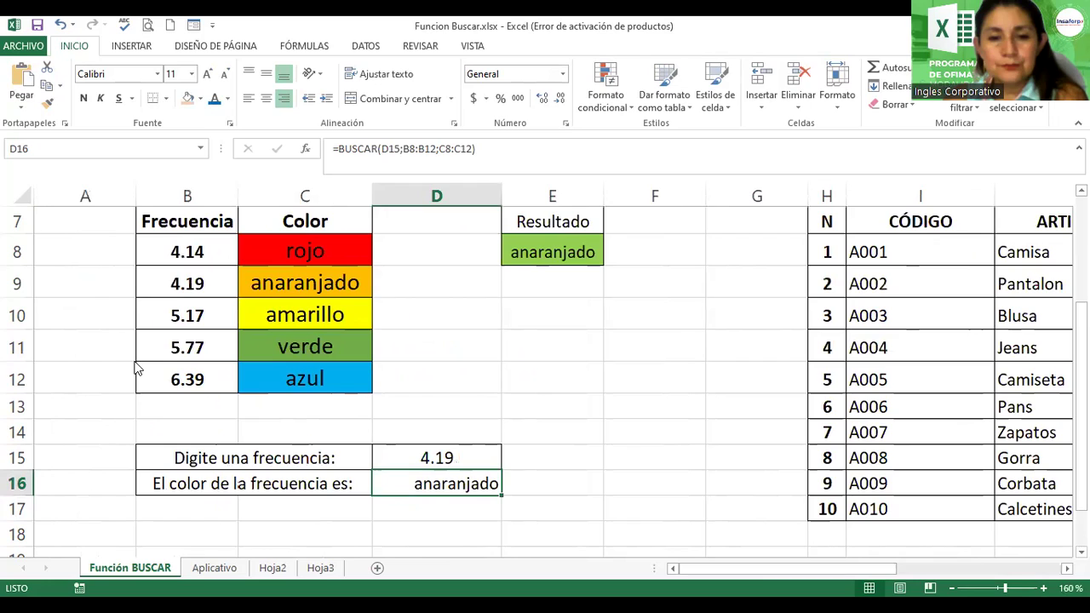
left_click(464, 453)
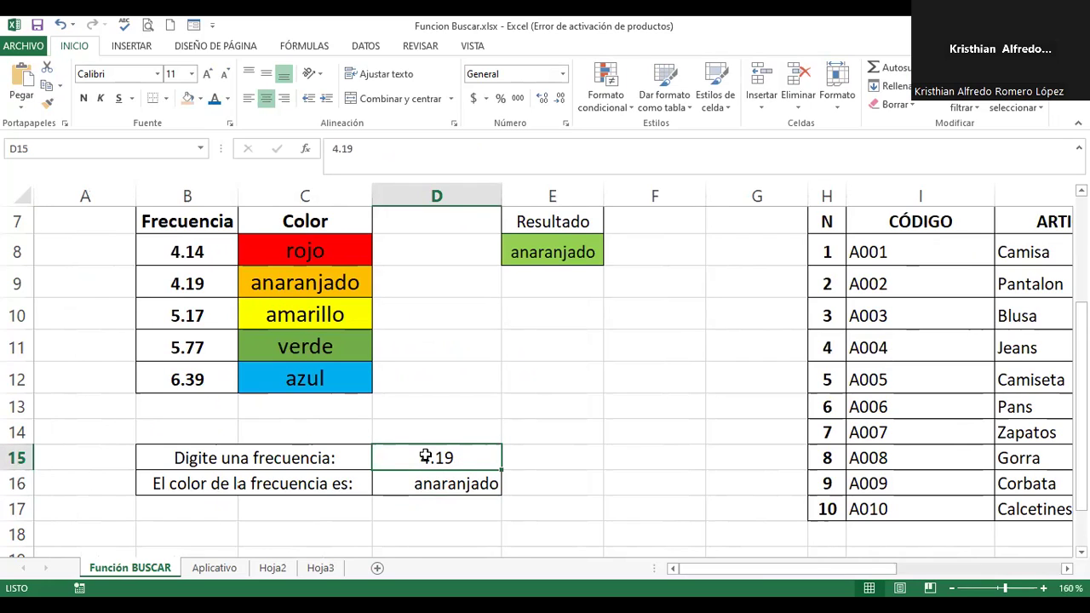
left_click(554, 256)
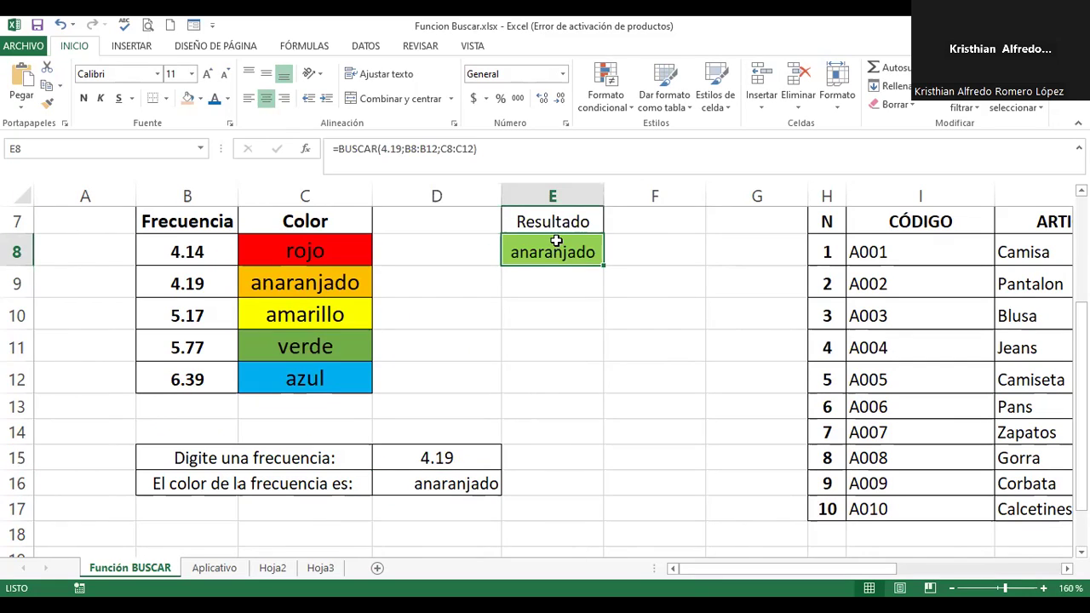
double_click(555, 244)
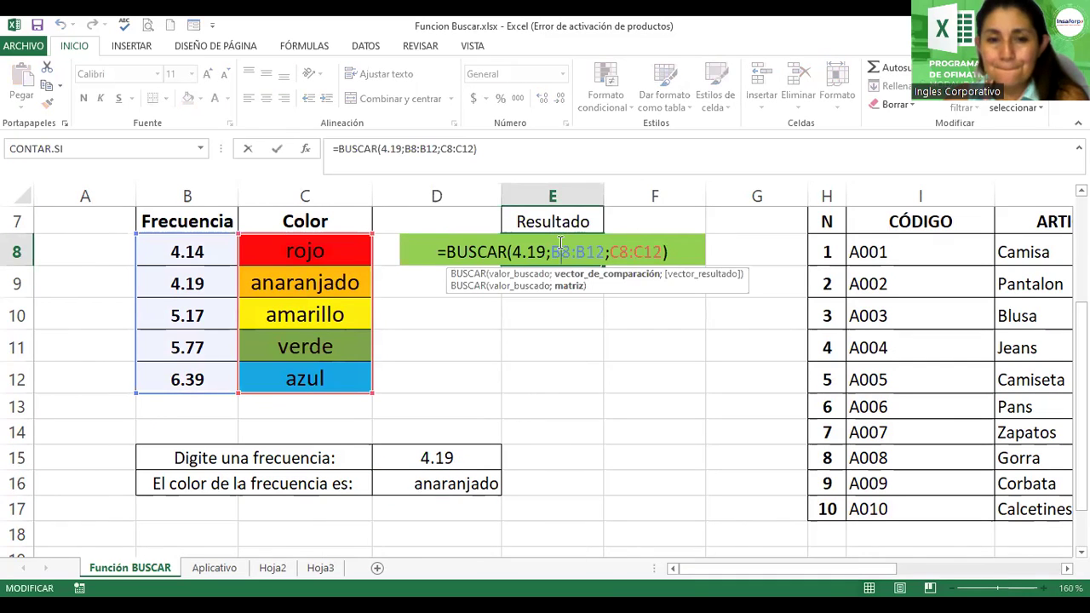
left_click(458, 467)
double_click(460, 459)
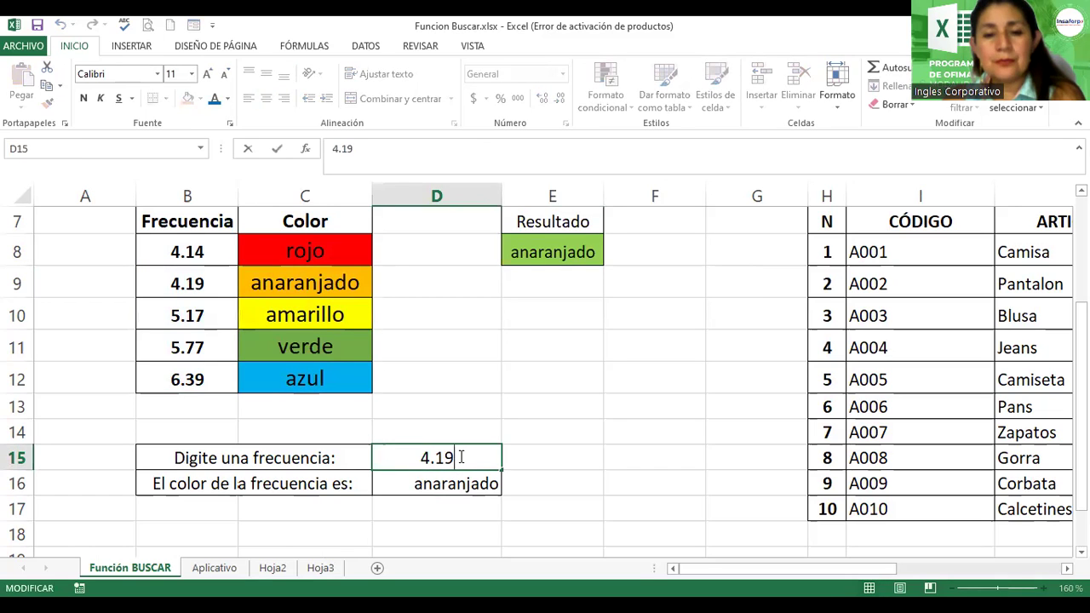
left_click(464, 483)
double_click(464, 482)
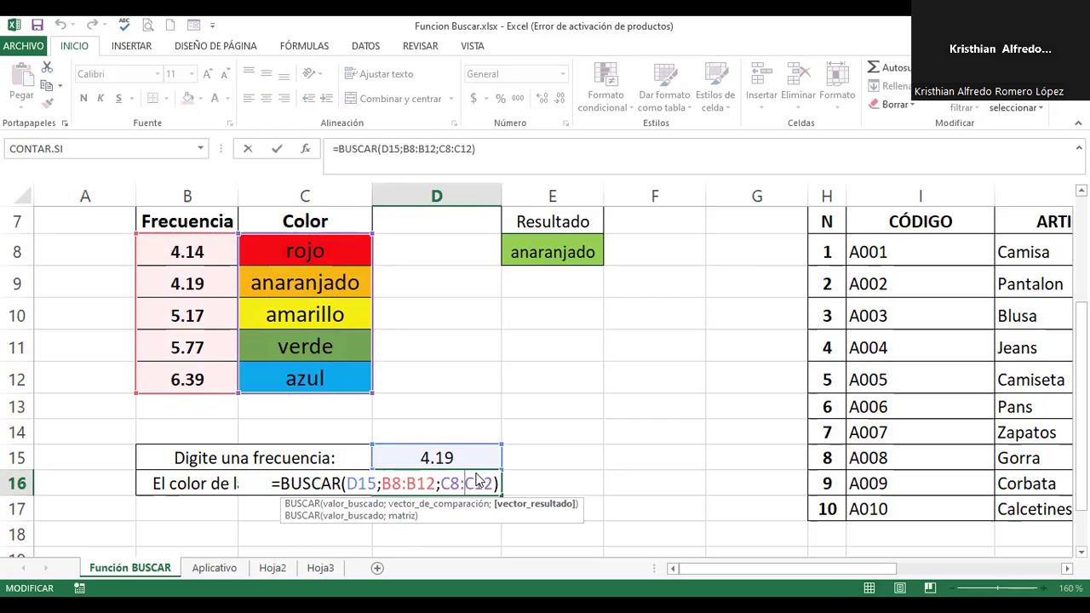
key("Return")
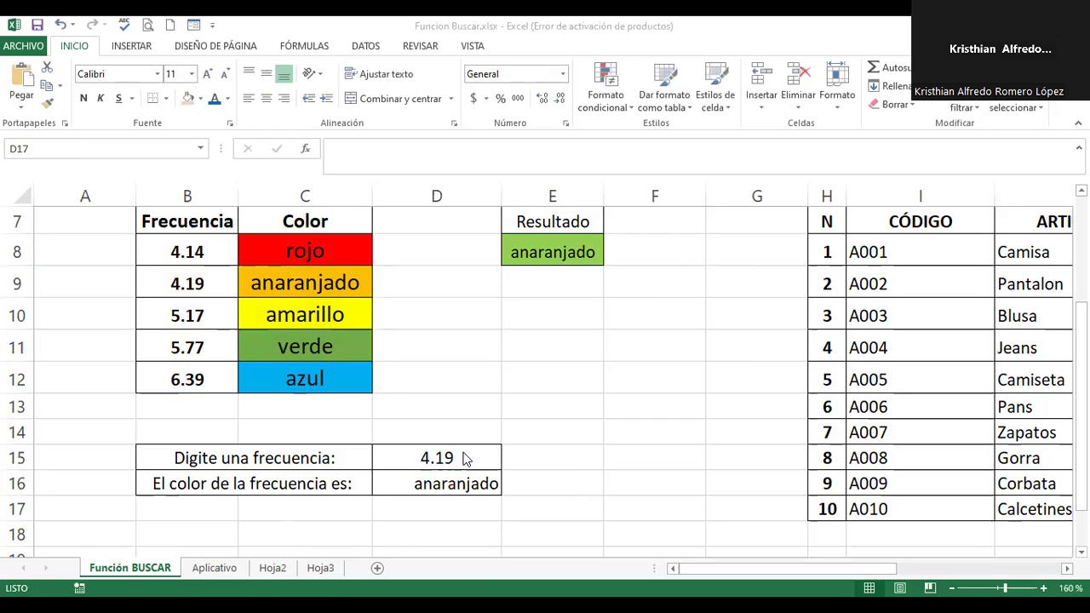
left_click(467, 458)
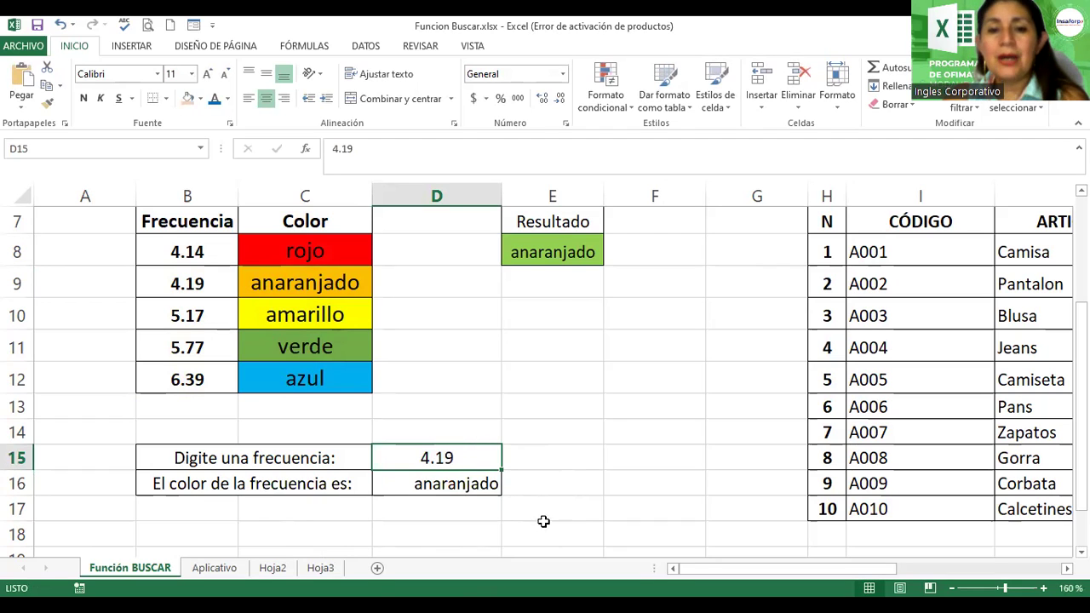
Step: Enter 3 as the frequency in D15 and check that D16's formula references D15
type("3")
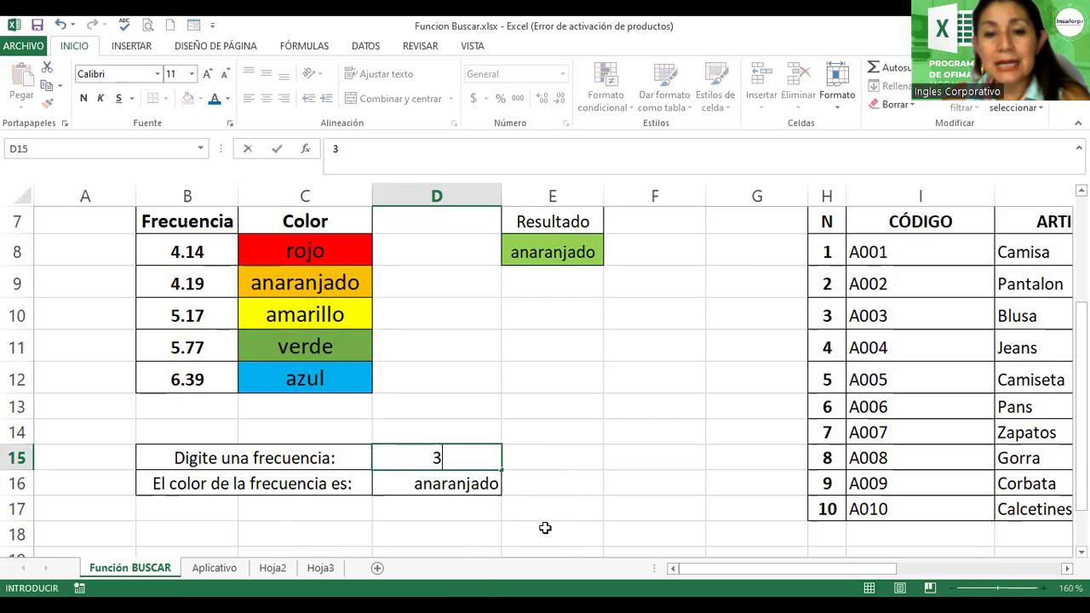
key("Return")
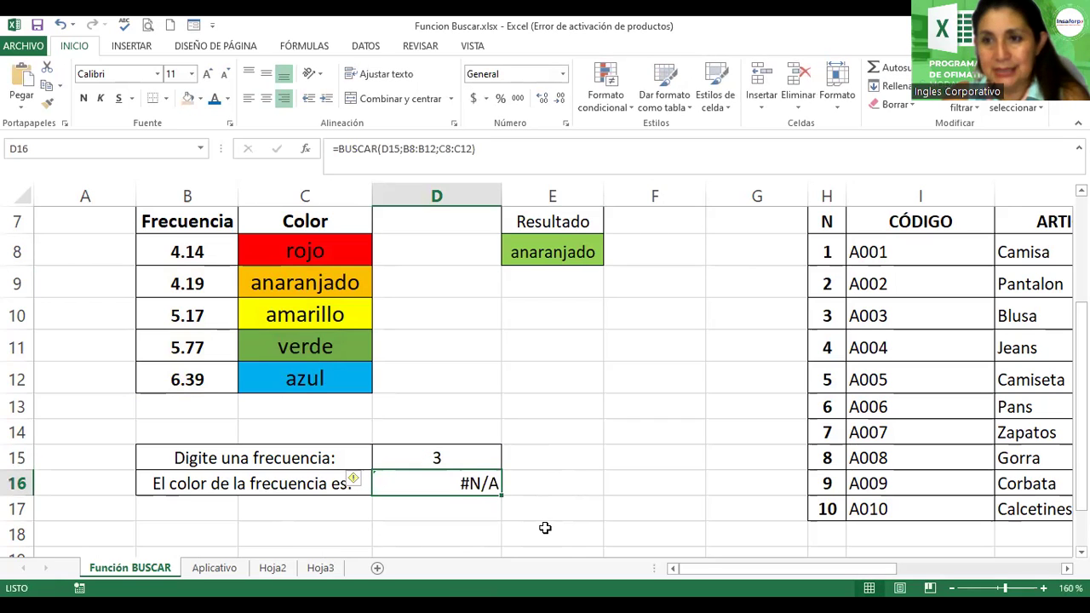
double_click(451, 482)
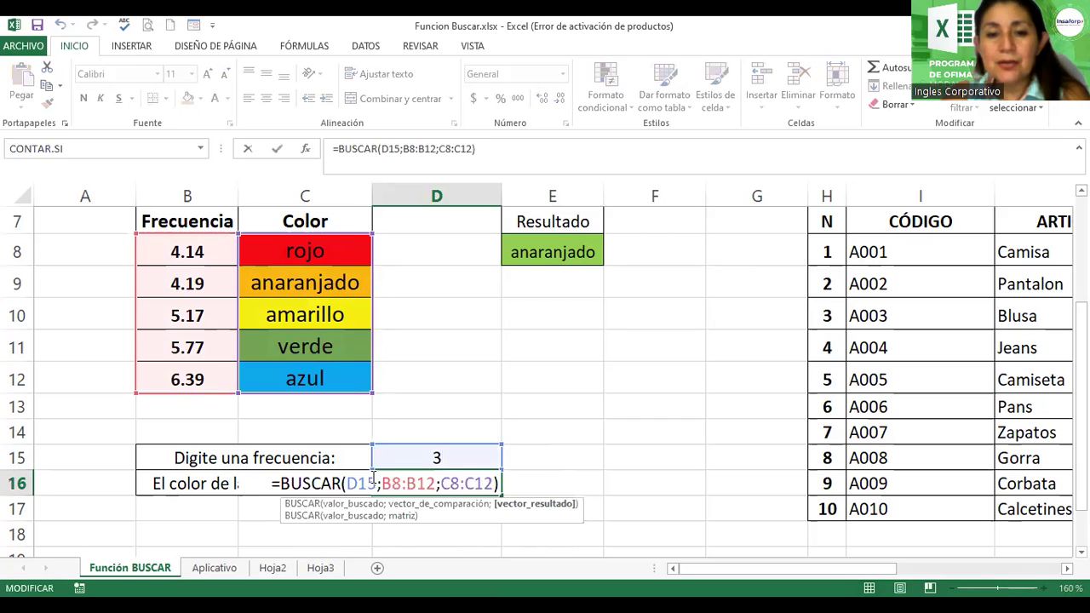
left_click_drag(374, 482, 348, 492)
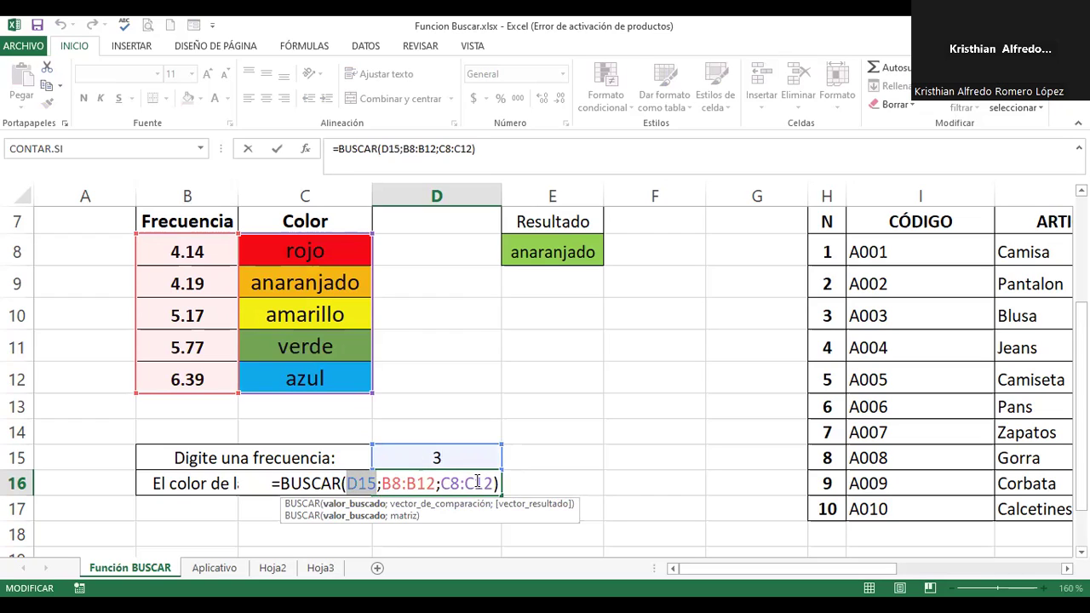
key("Return")
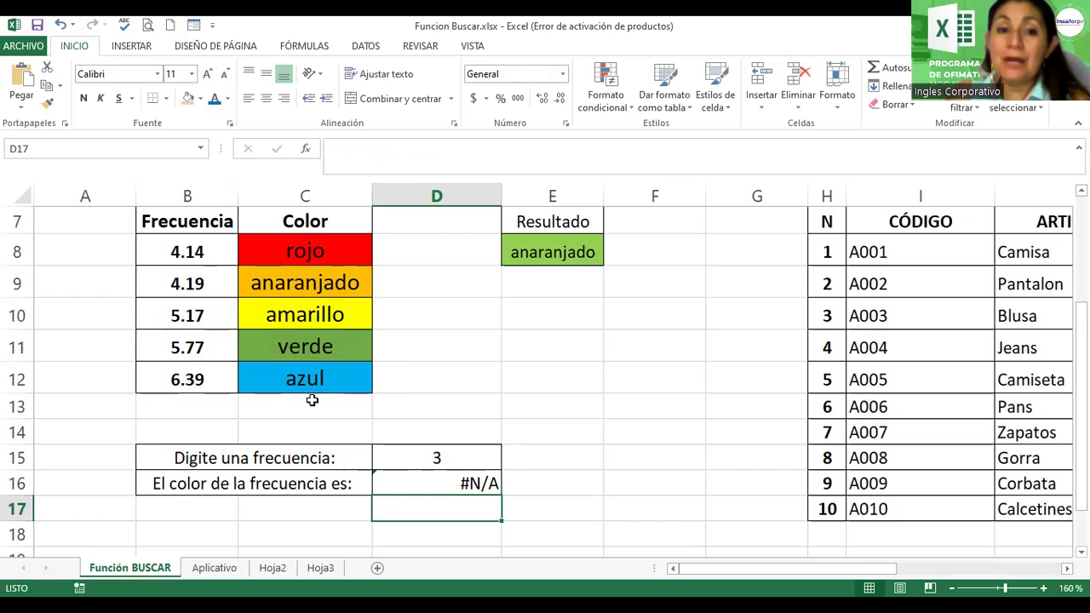
left_click(464, 458)
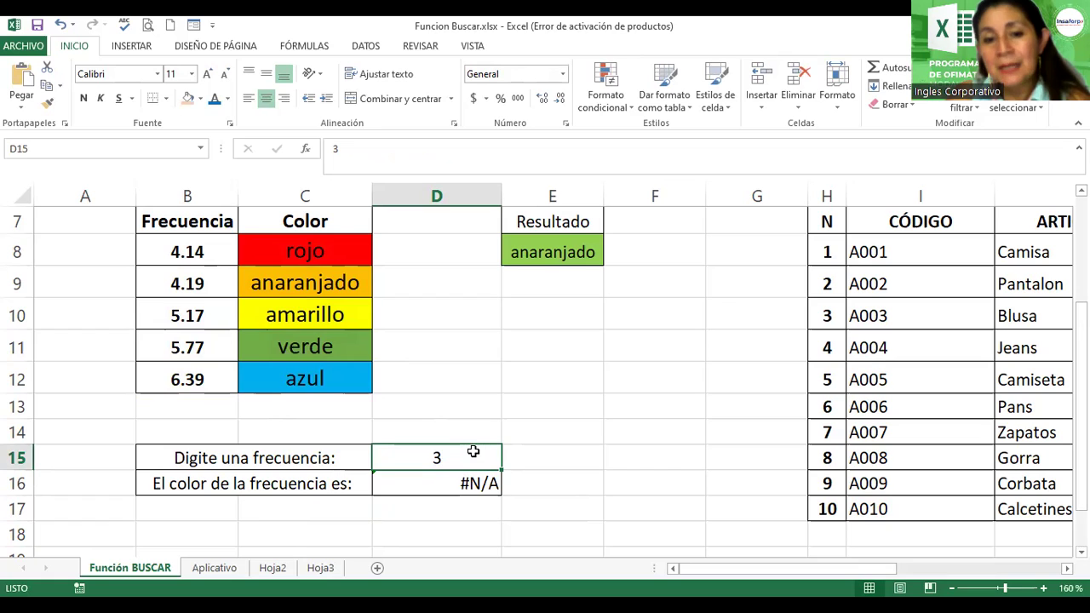
Step: Enter 4.15 as the frequency to get rojo, and review the BUSCAR formula's ranges
type("4")
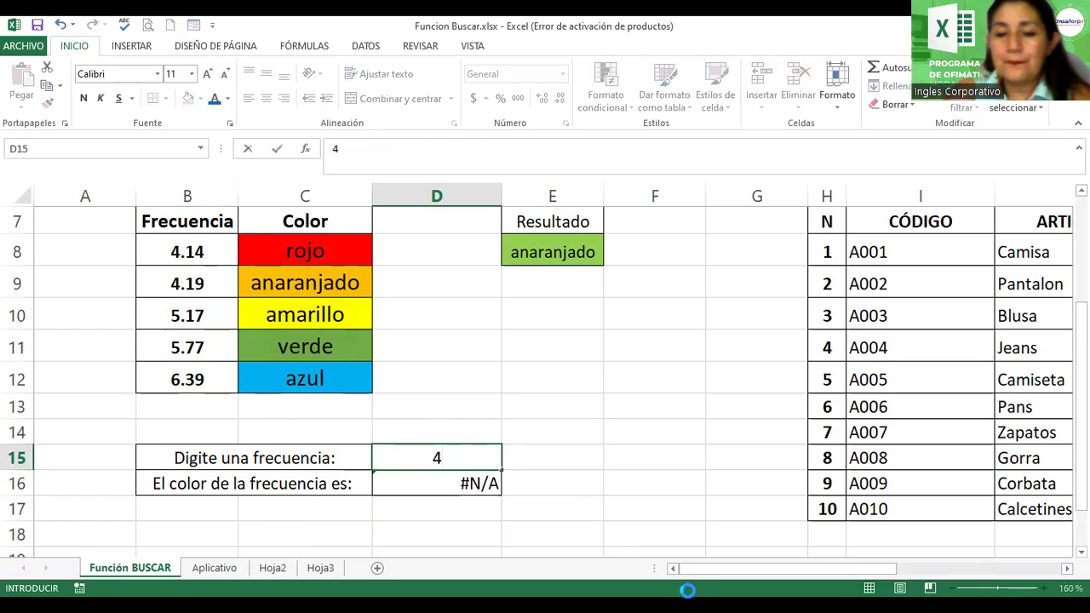
key("Return")
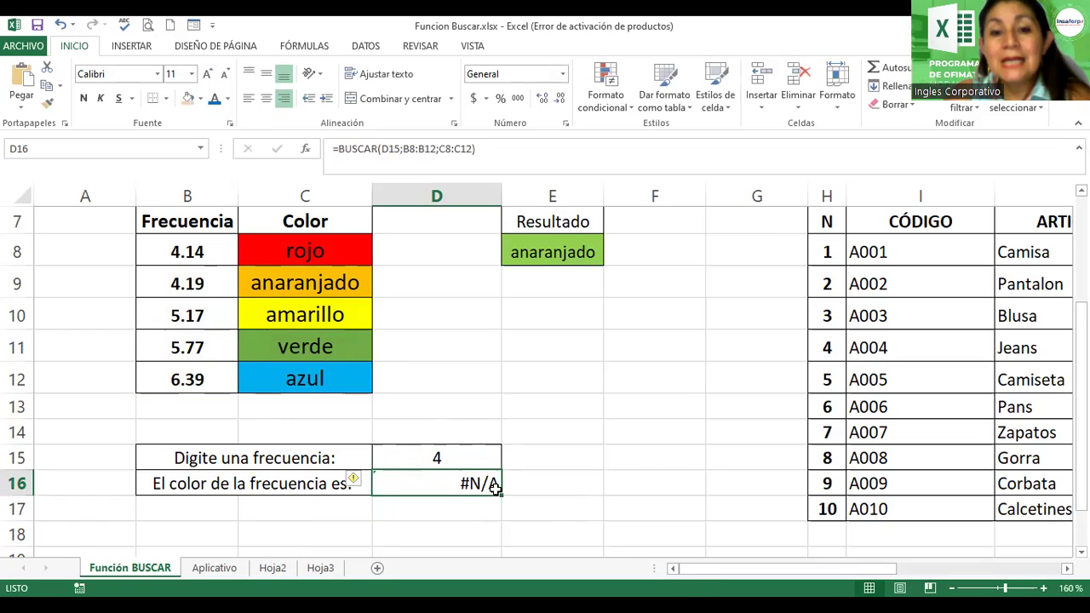
left_click(469, 449)
double_click(475, 458)
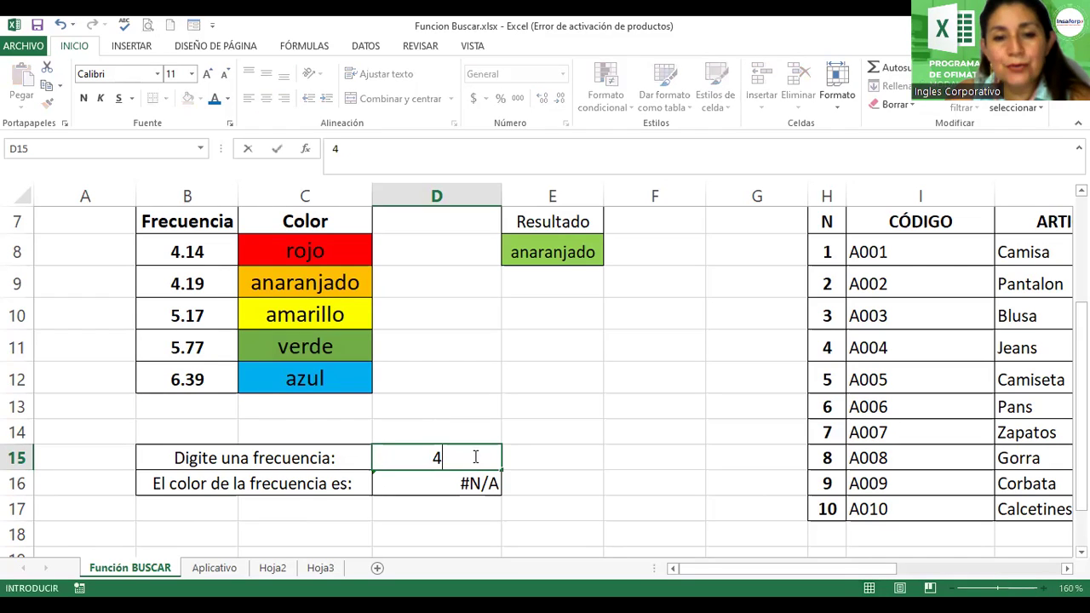
type(".")
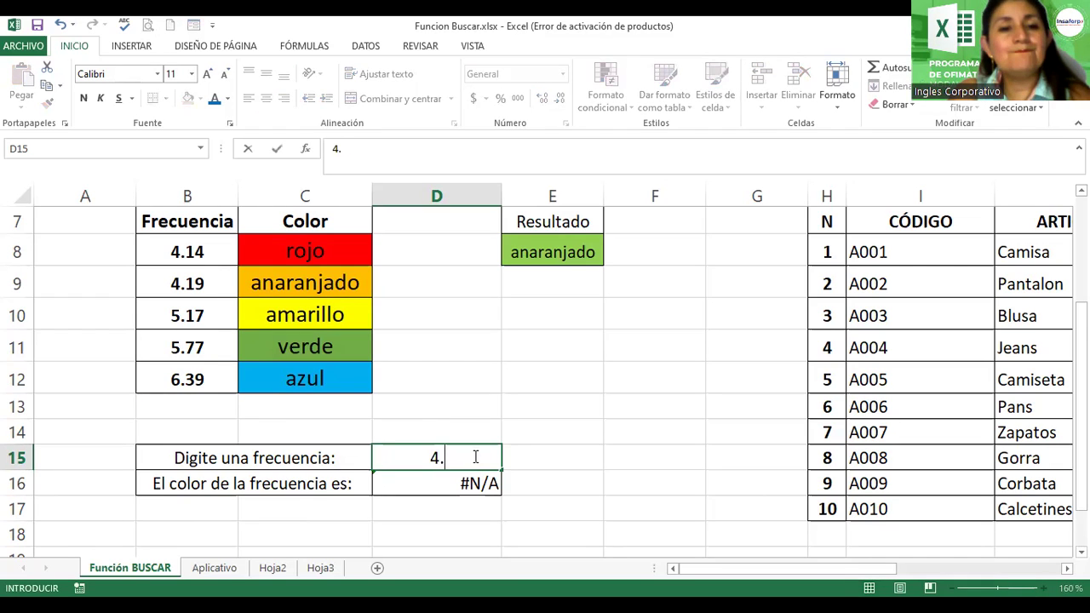
type("15")
key("Return")
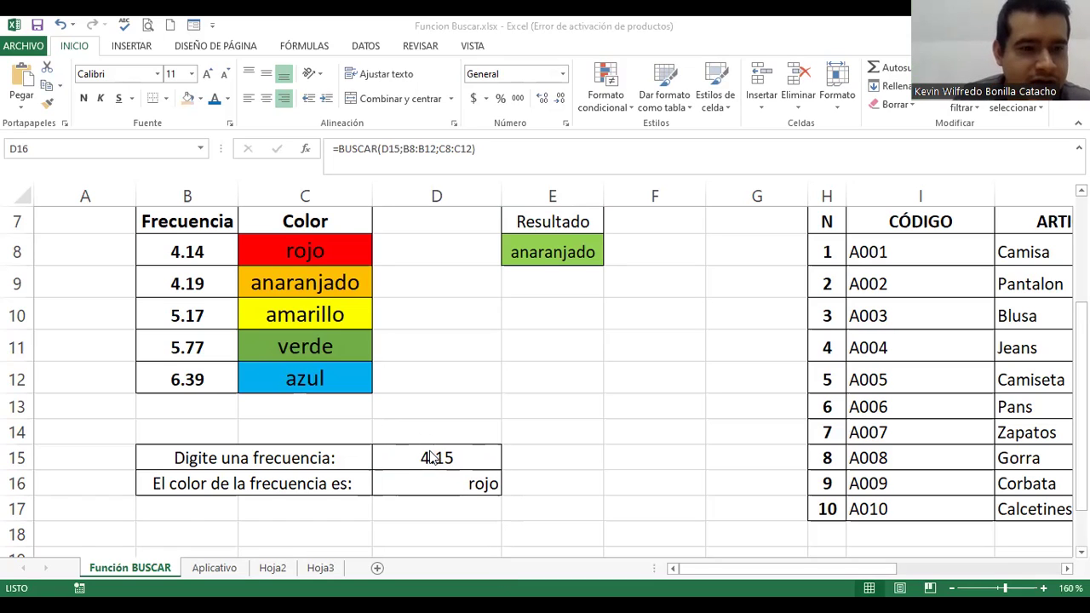
key("F2")
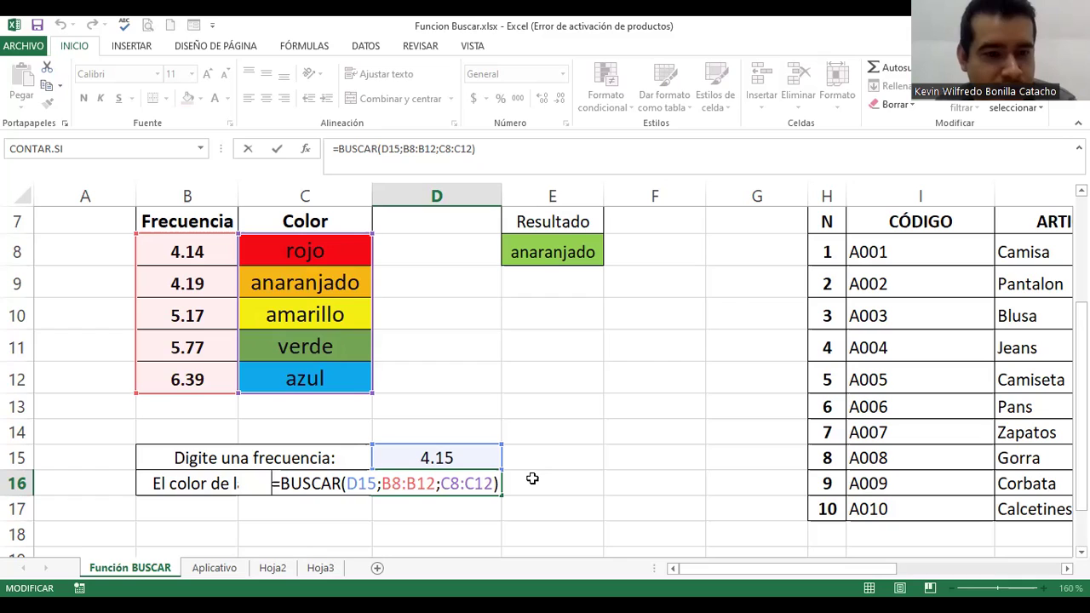
key("ctrl+Return")
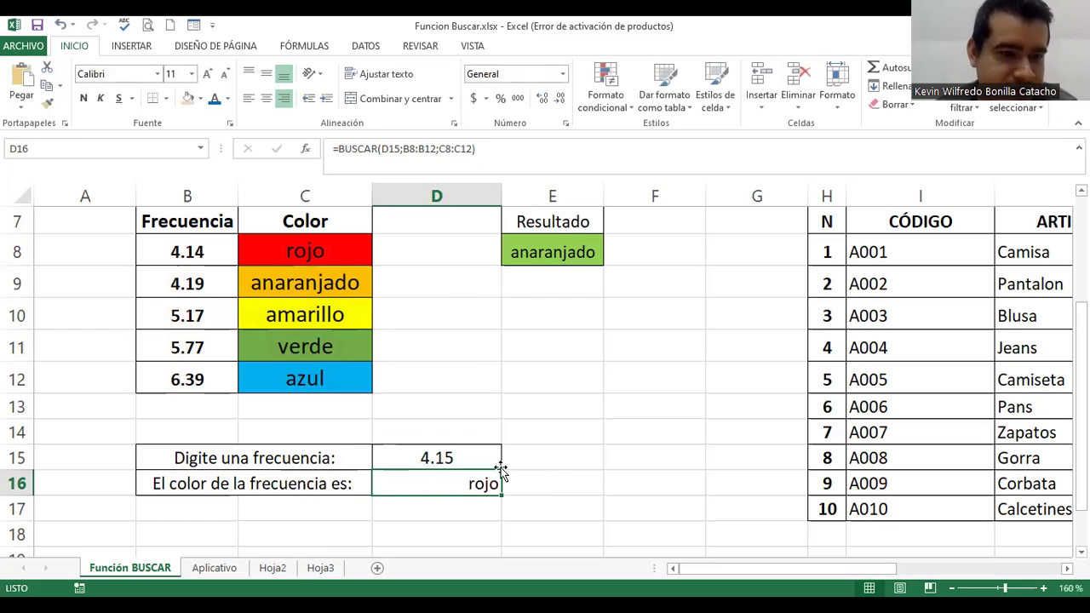
left_click(452, 457)
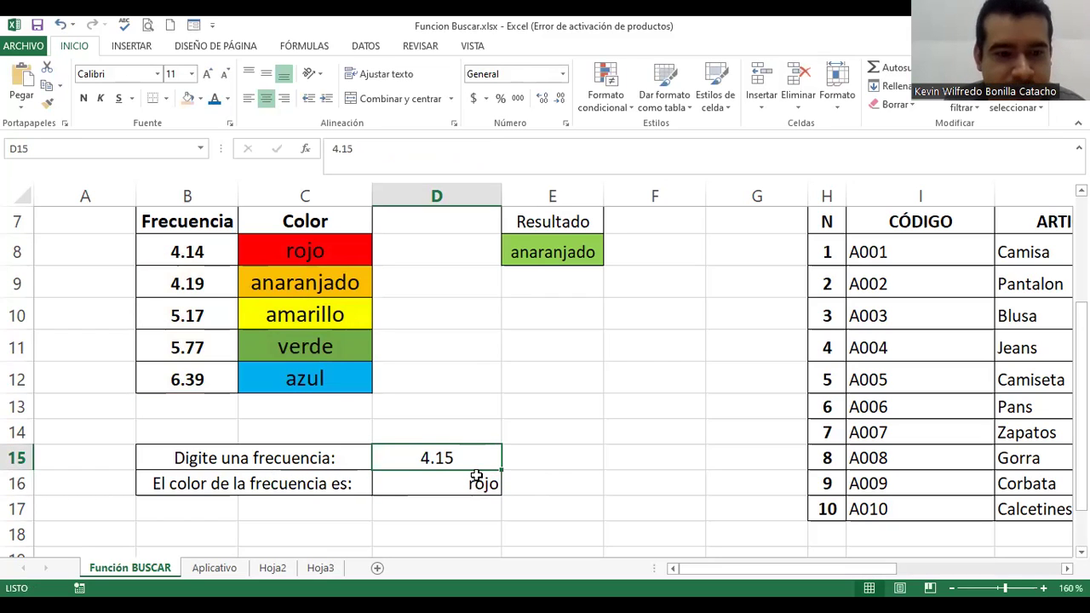
Step: Try frequencies 6.38 (verde), 3 (#N/A) and 4.13 (#N/A) in D15
type("6.")
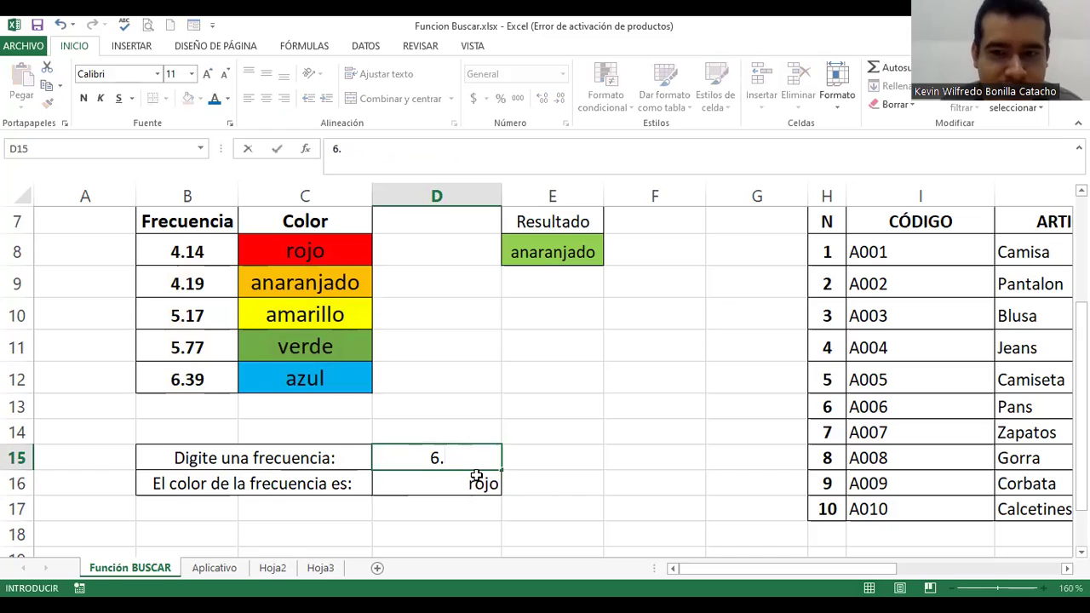
type("38")
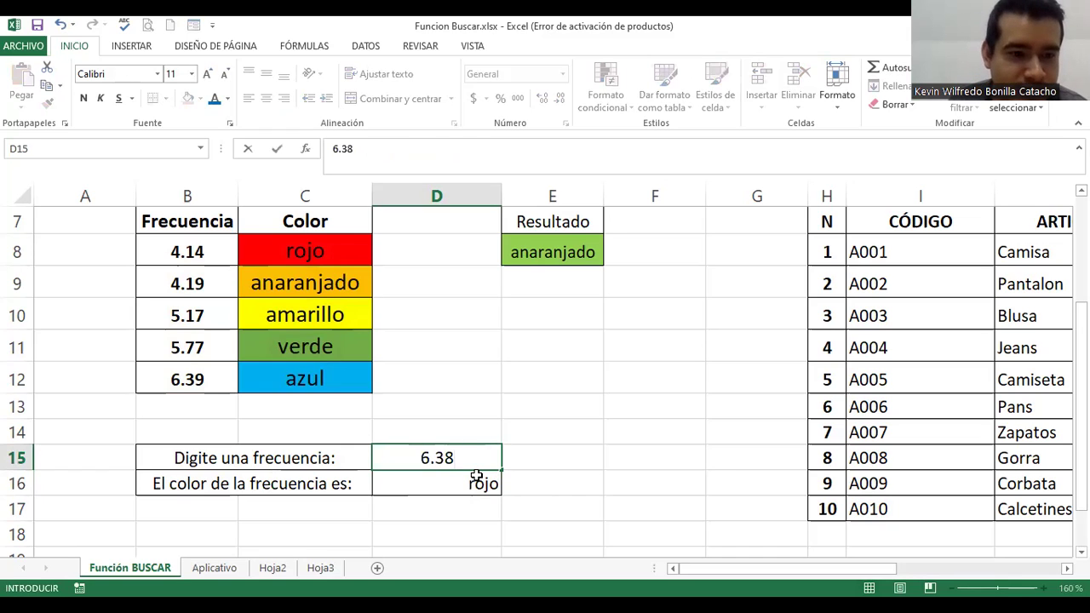
key("Return")
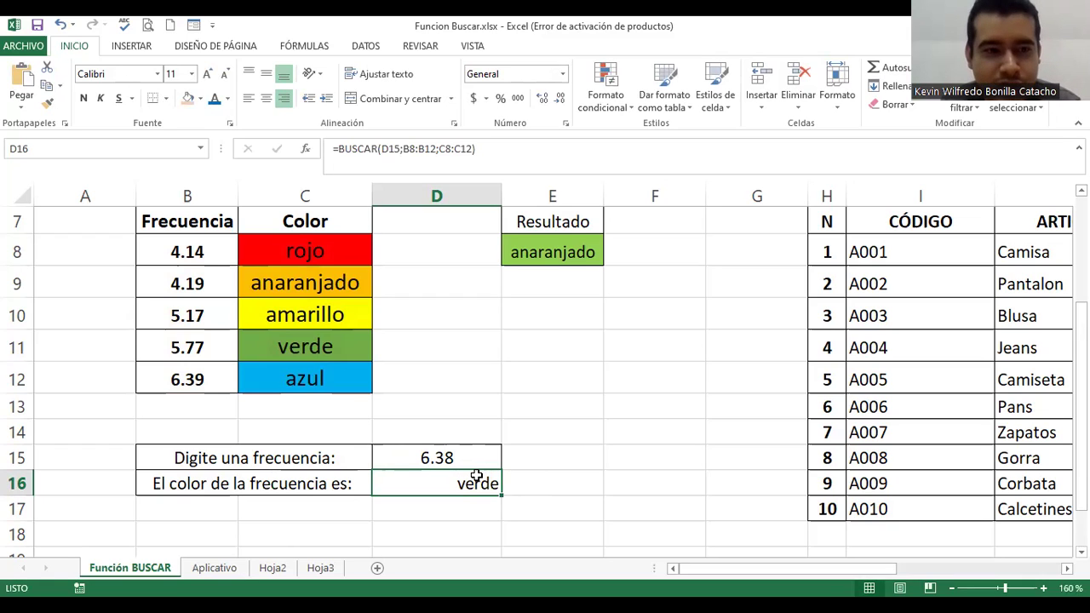
key("Up")
type("3")
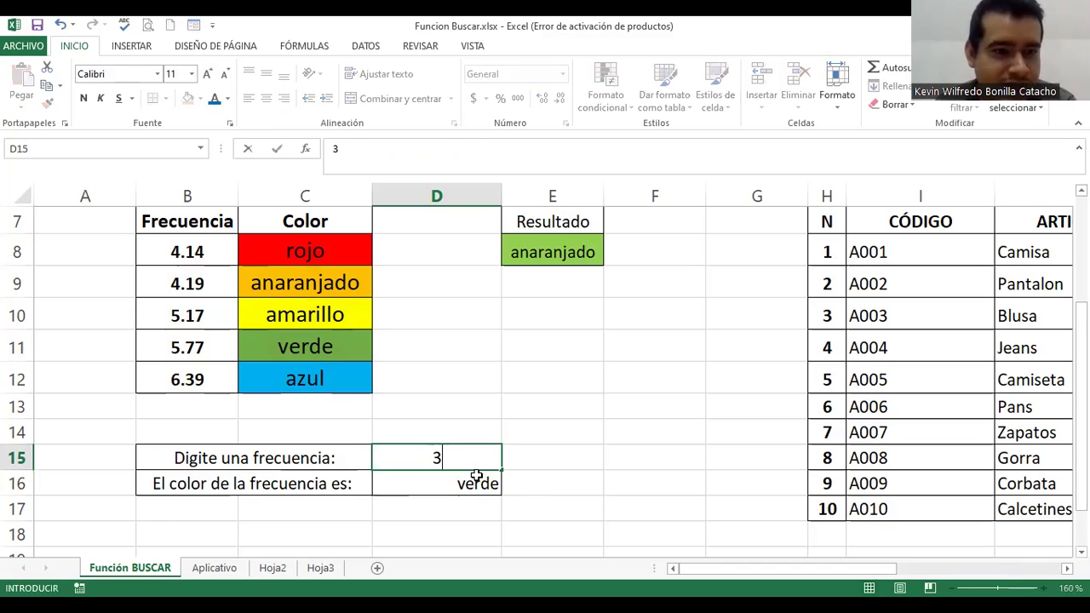
key("Return")
key("Up")
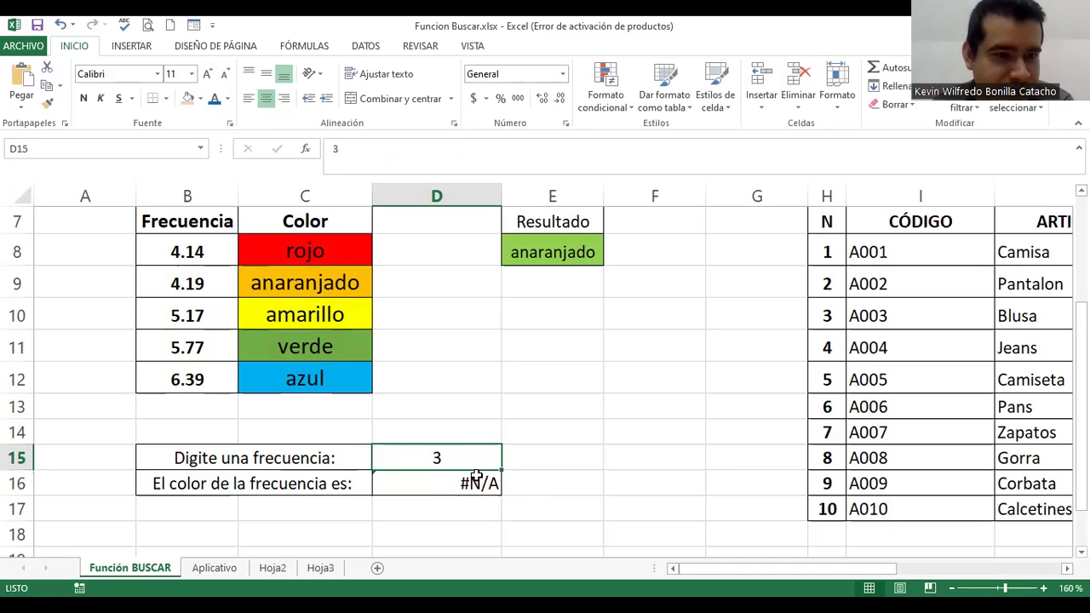
type("4.13")
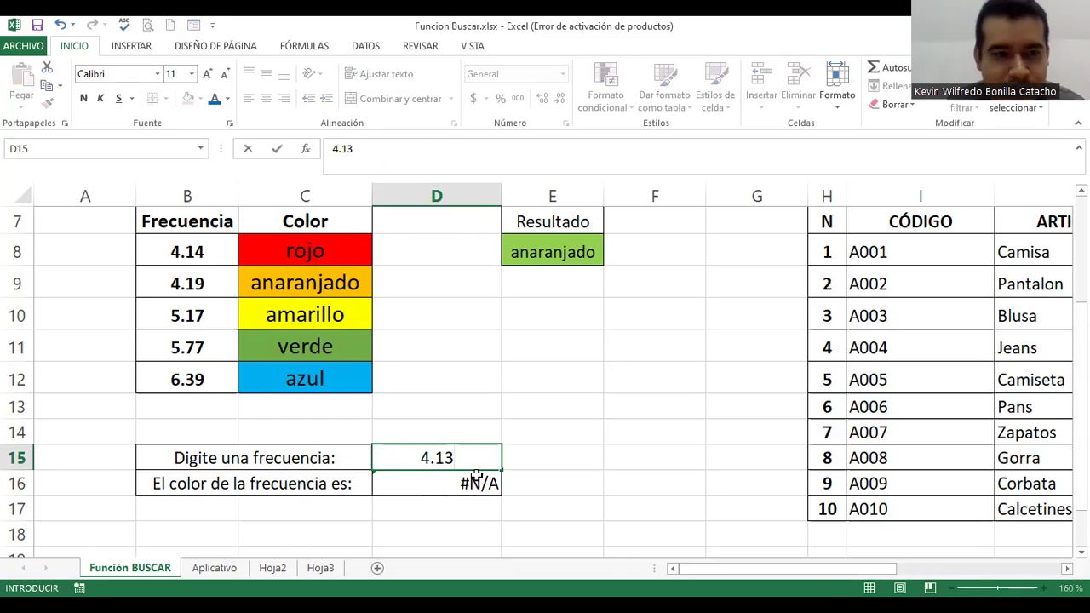
key("Return")
Step: Enter frequency 6 (verde), then 7 so D16 shows azul
key("Up")
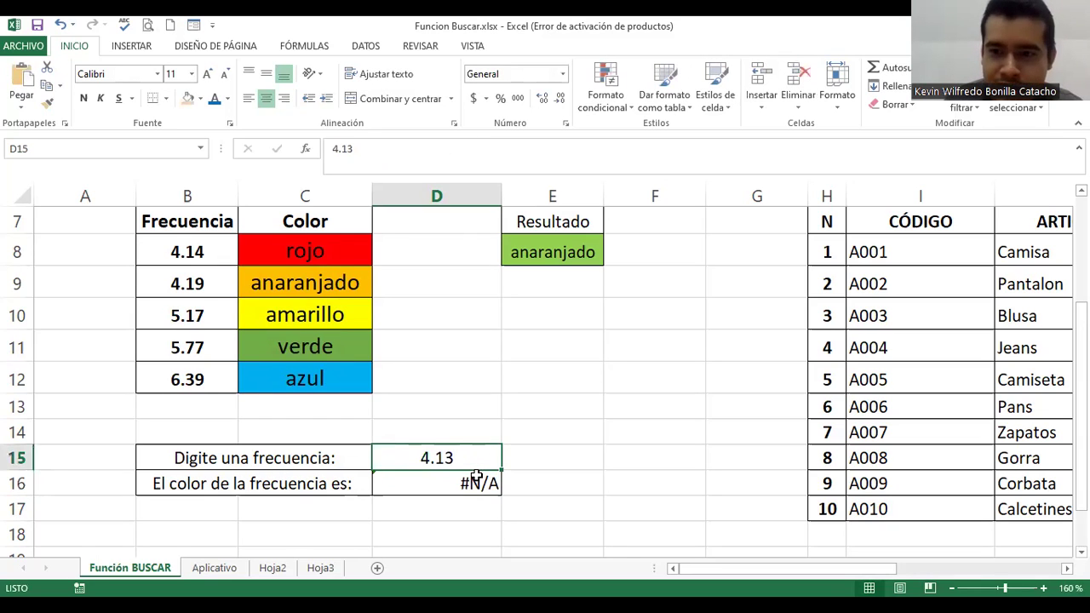
key("Down")
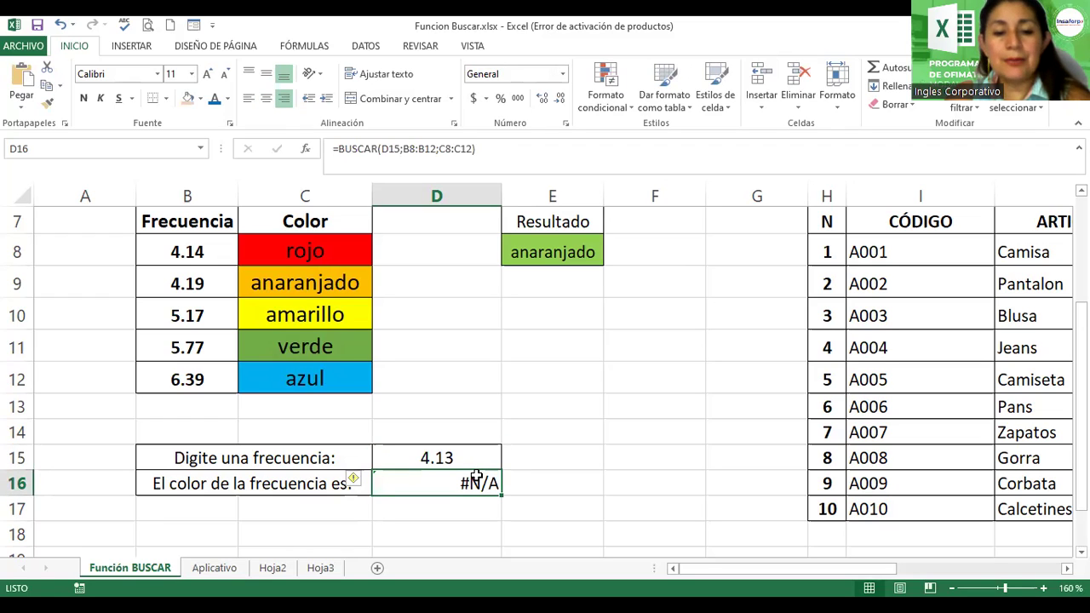
type("6")
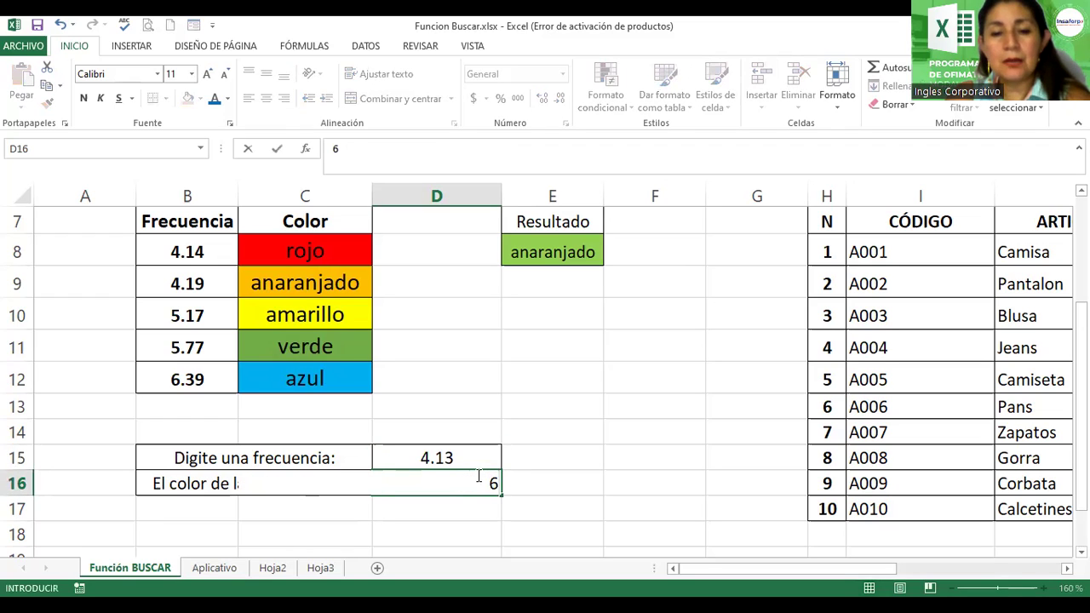
key("Escape")
key("Up")
type("6")
key("Return")
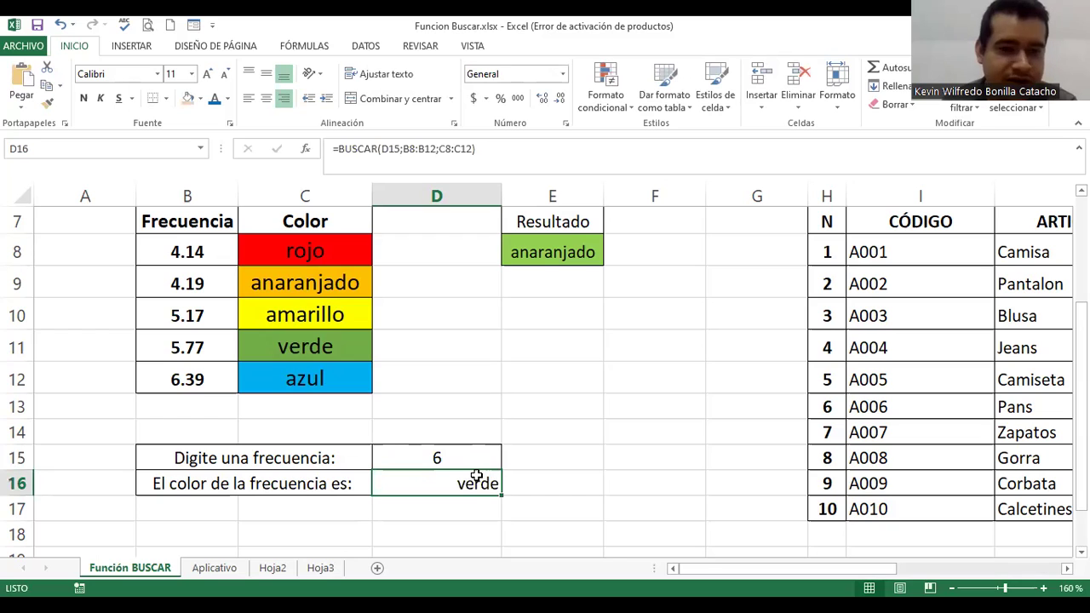
key("Up")
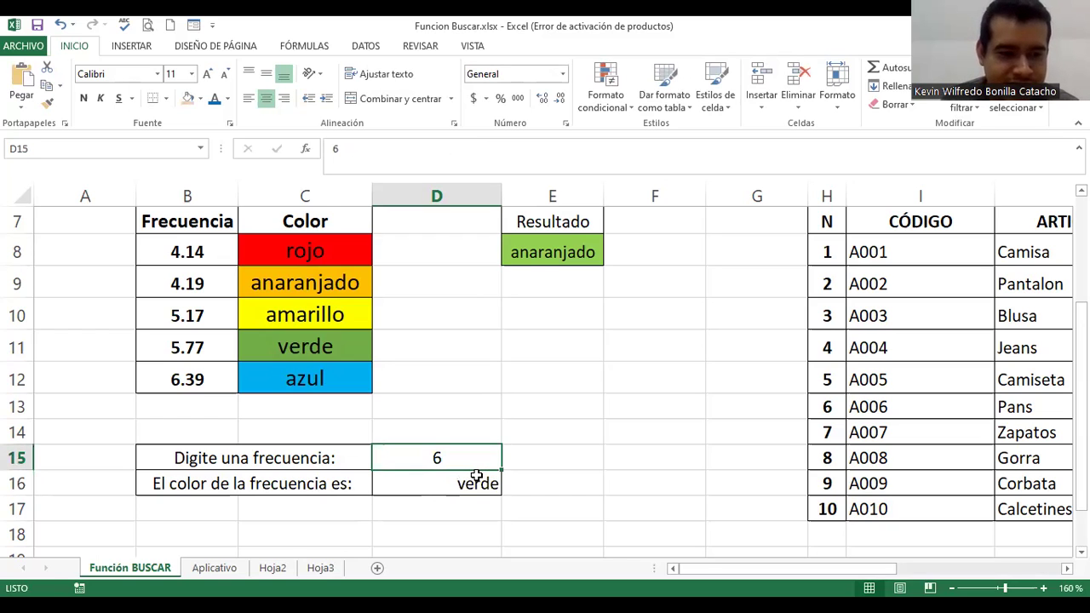
type("7")
key("Return")
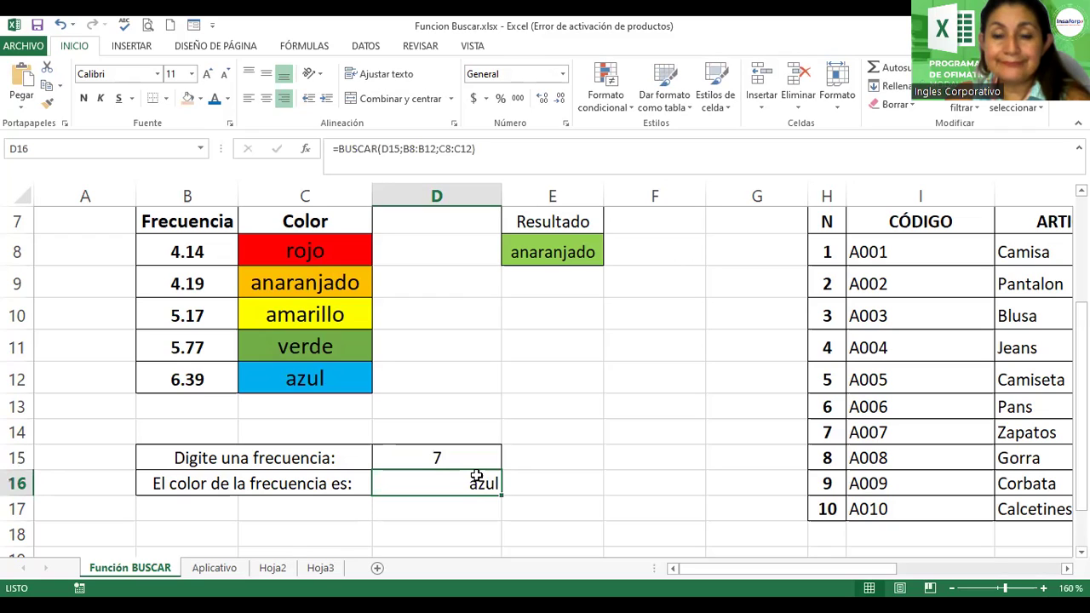
key("Down")
key("Up")
key("Up")
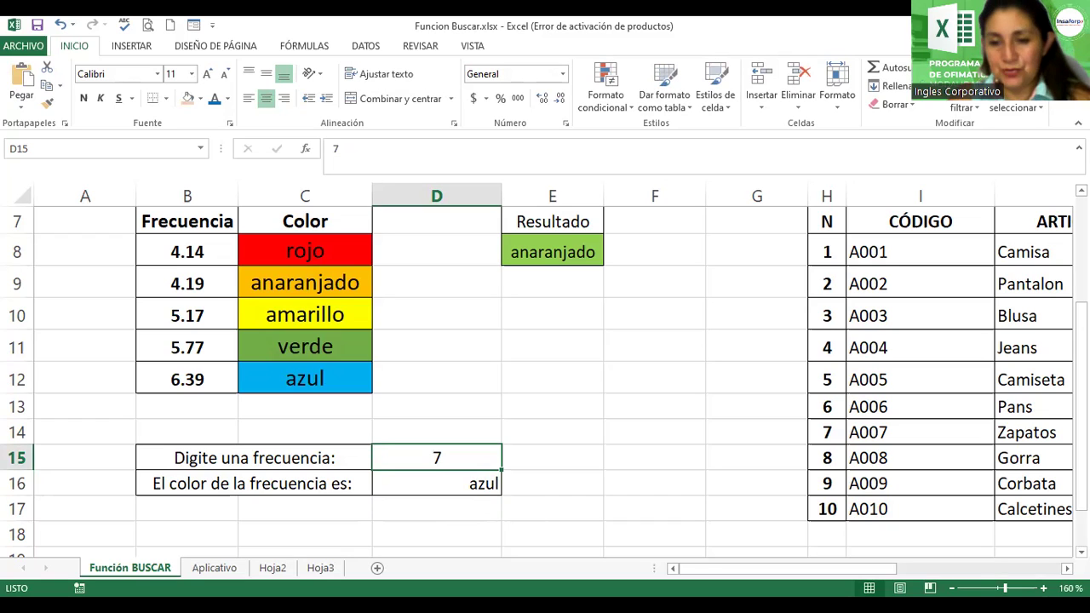
mouse_move(856, 568)
left_mouse_down()
mouse_move(947, 568)
mouse_move(1038, 549)
left_mouse_up()
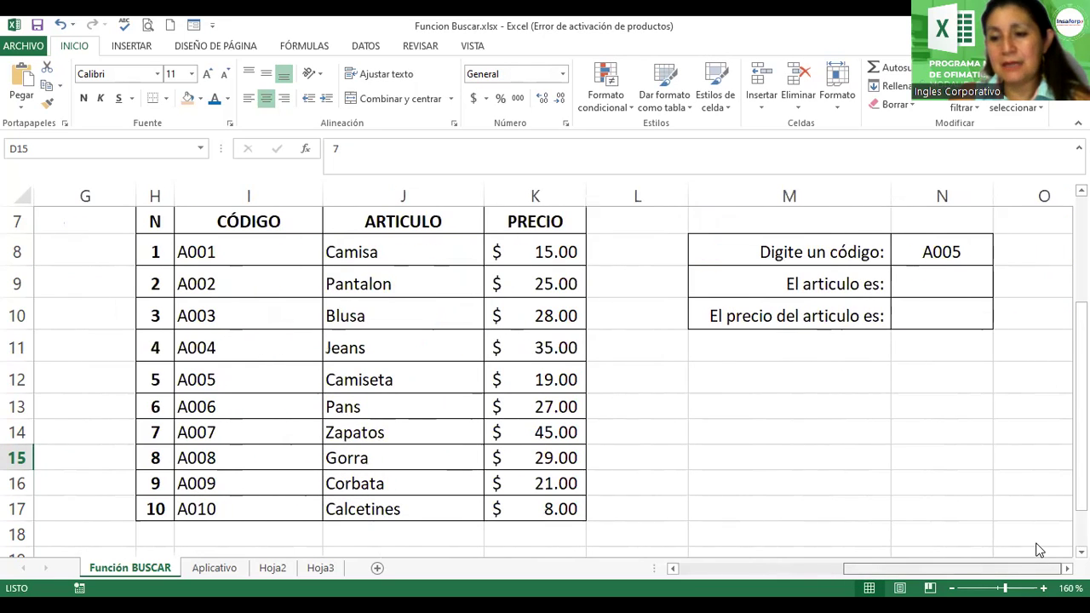
left_click_drag(1038, 549, 1064, 564)
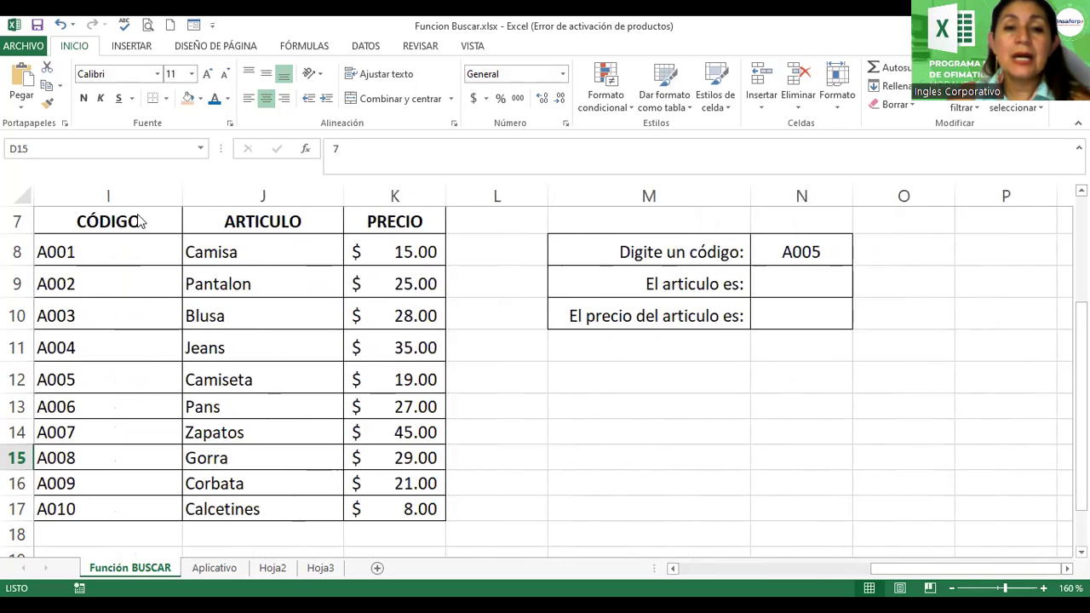
left_click_drag(885, 569, 817, 569)
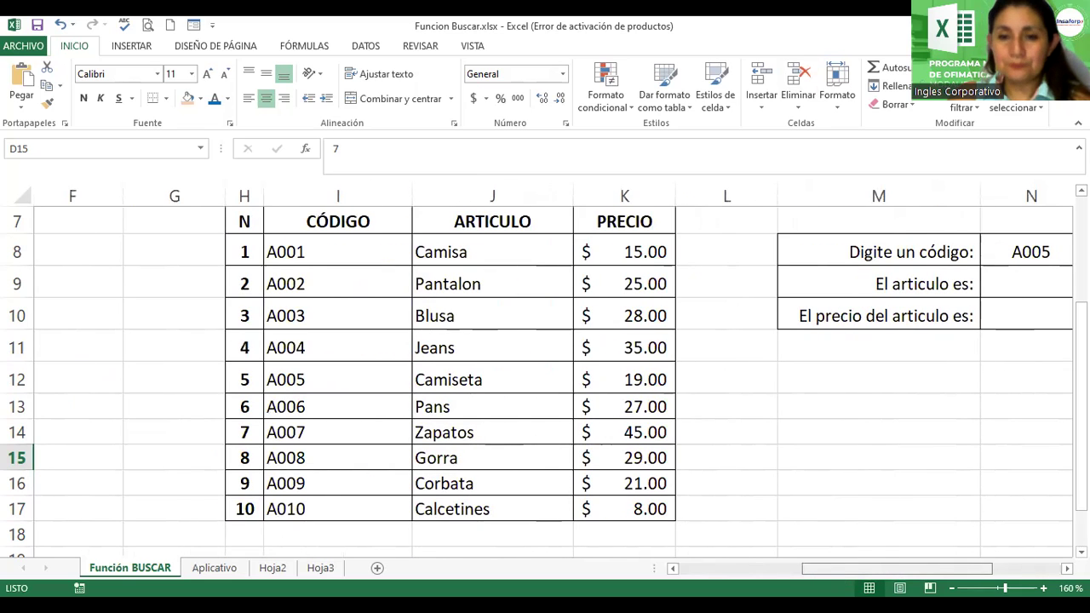
left_click(302, 247)
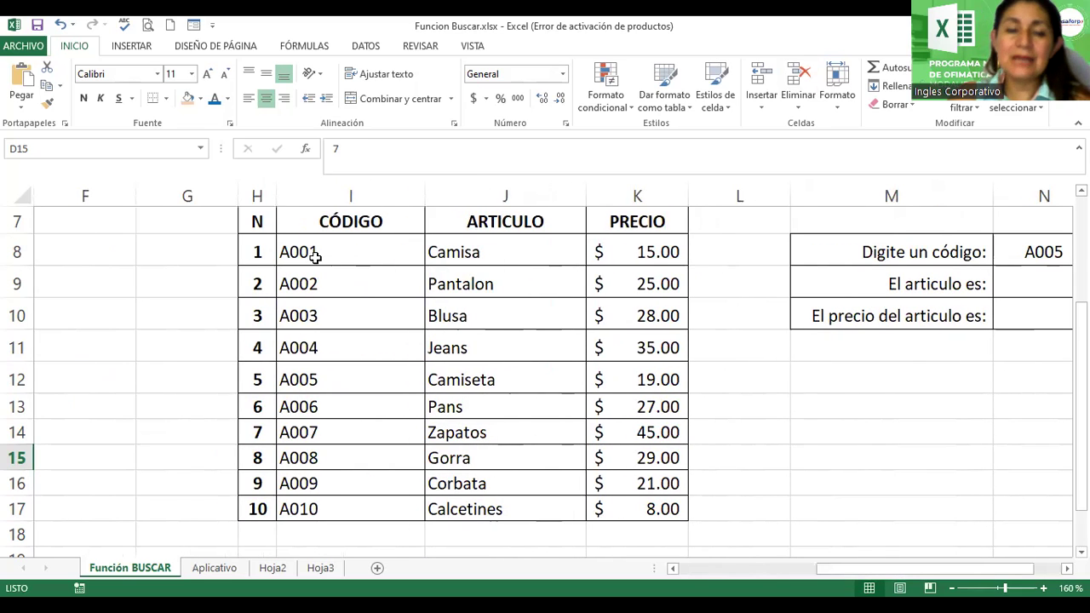
left_click_drag(320, 254, 549, 287)
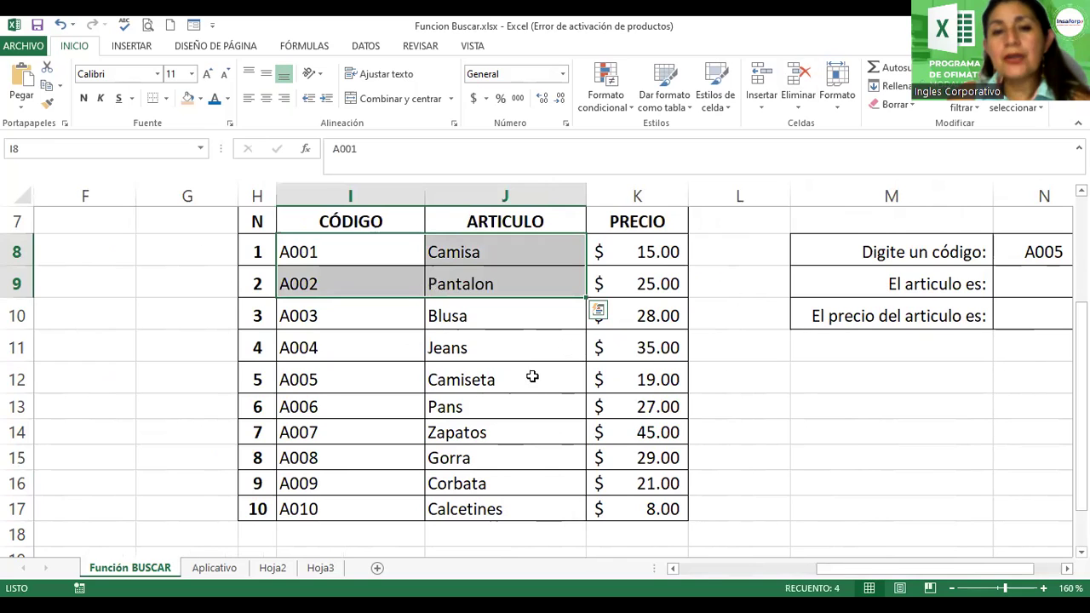
left_click(495, 317)
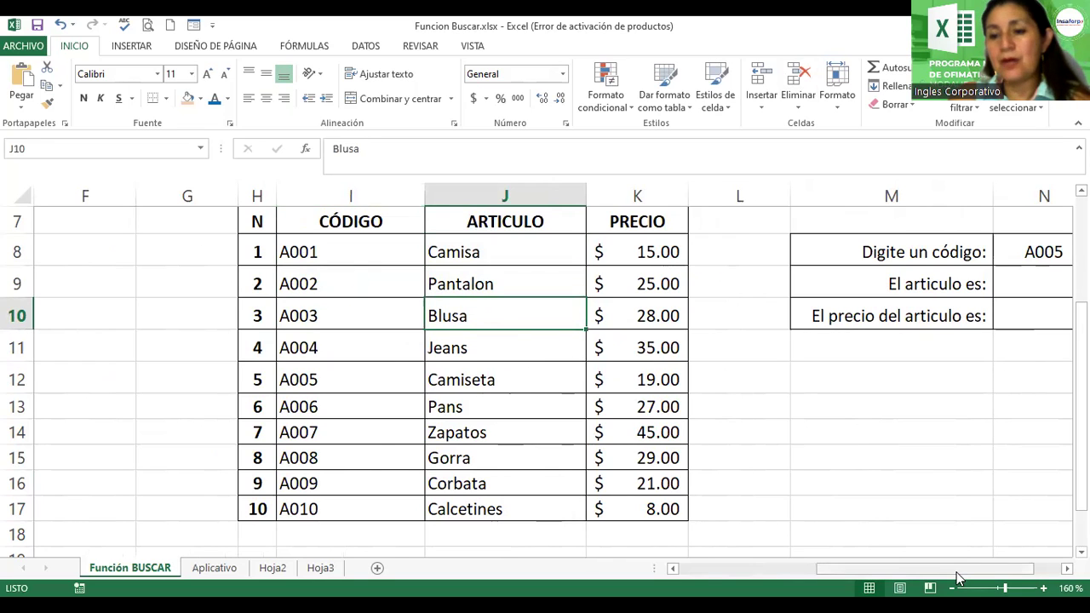
left_click_drag(961, 577, 1007, 564)
left_click(939, 247)
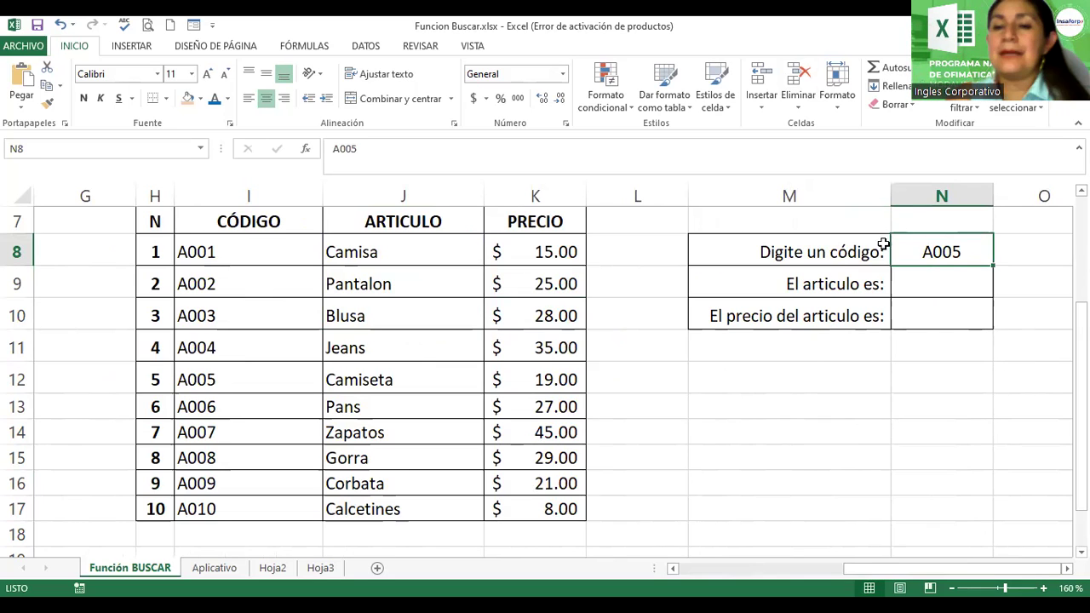
left_click(931, 292)
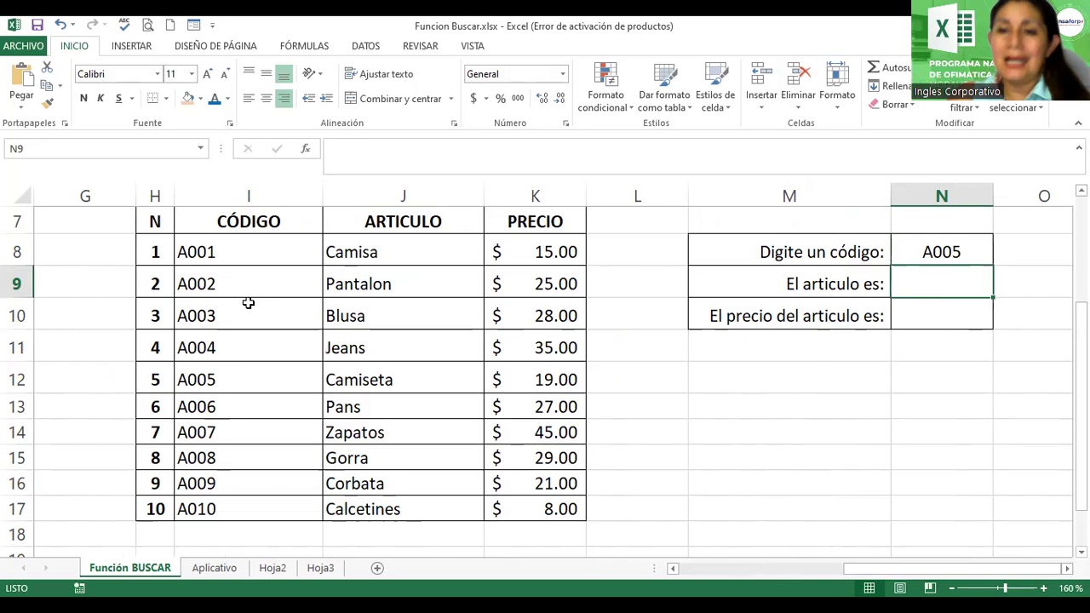
left_click(345, 253)
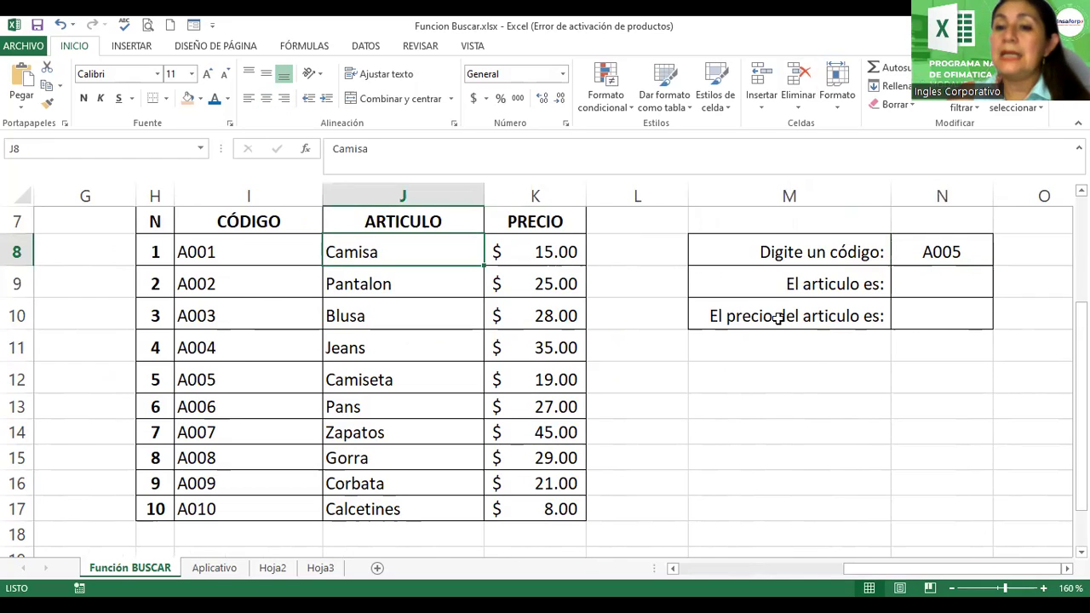
left_click(942, 311)
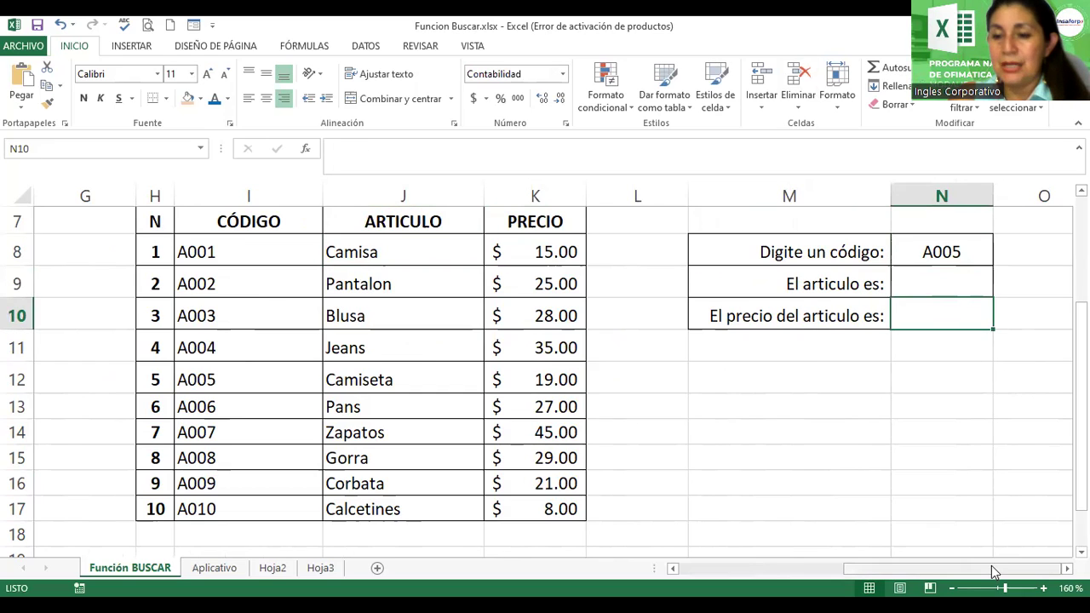
left_click(945, 244)
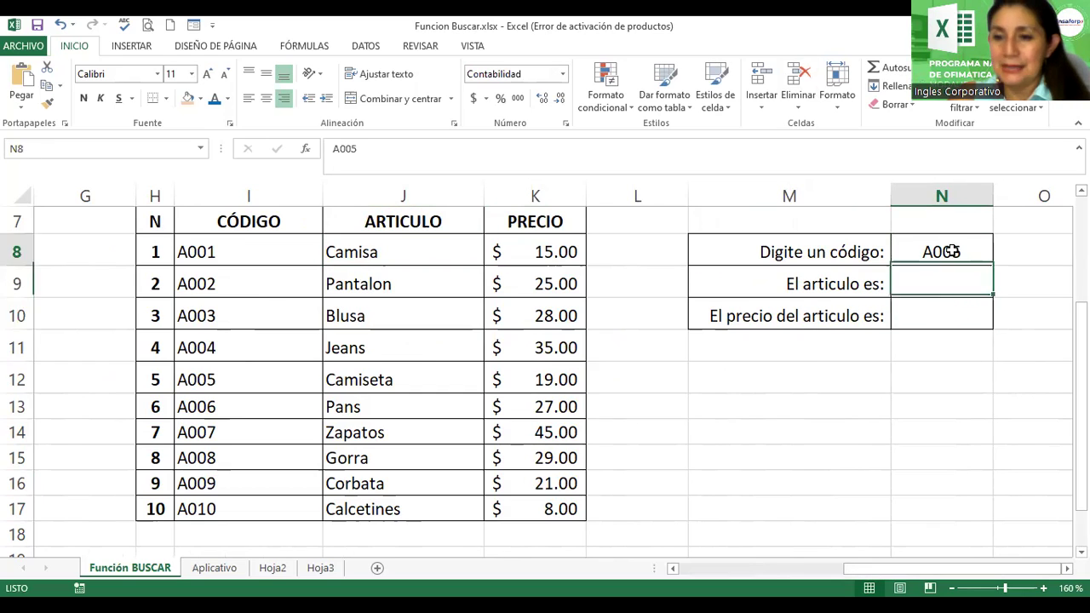
left_click(921, 291)
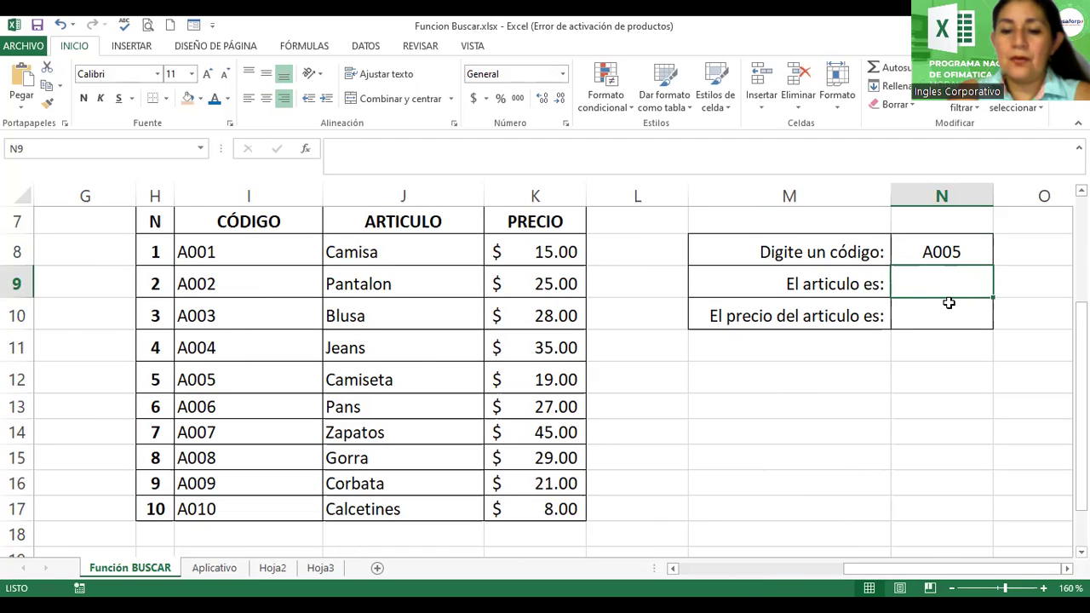
Step: Enter =BUSCAR(N8;I8:I17;J8:J17) in N9 to return the article for the code
type("=busar")
key("BackSpace")
type("car")
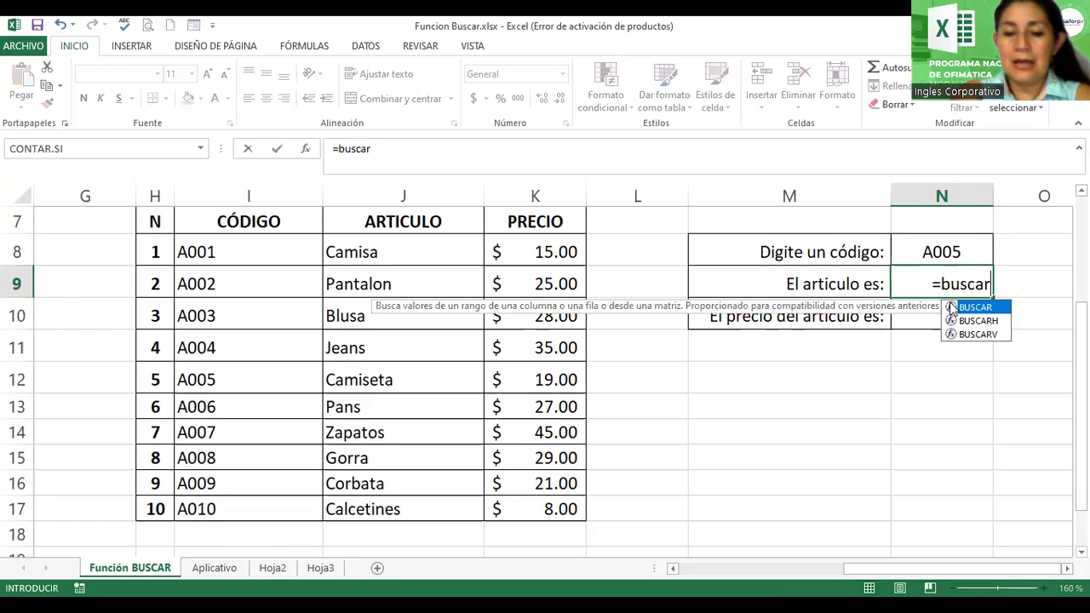
type("()")
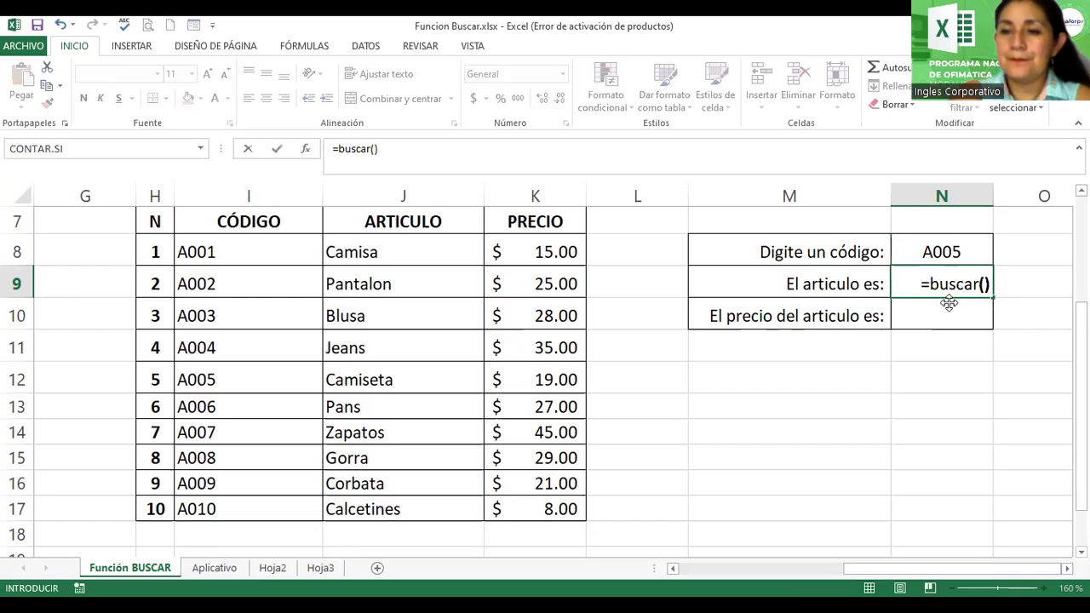
key("BackSpace")
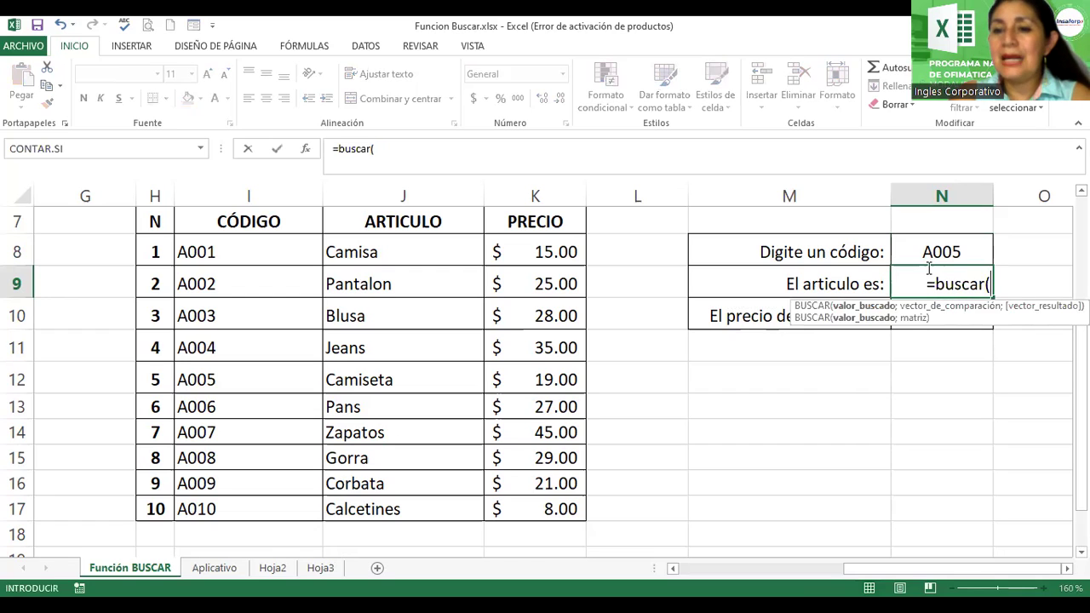
left_click(926, 243)
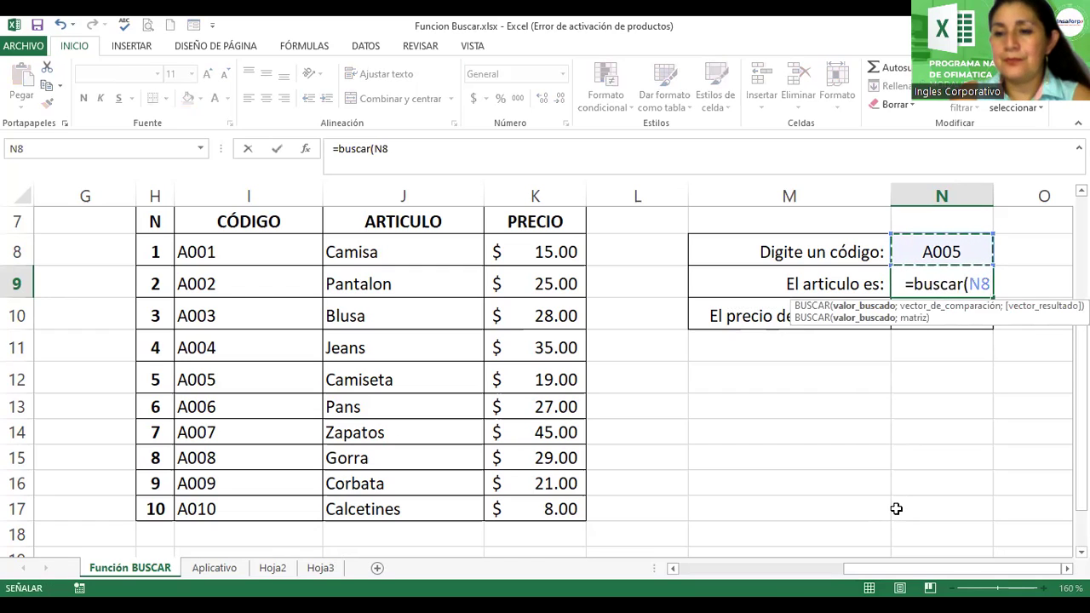
type(";")
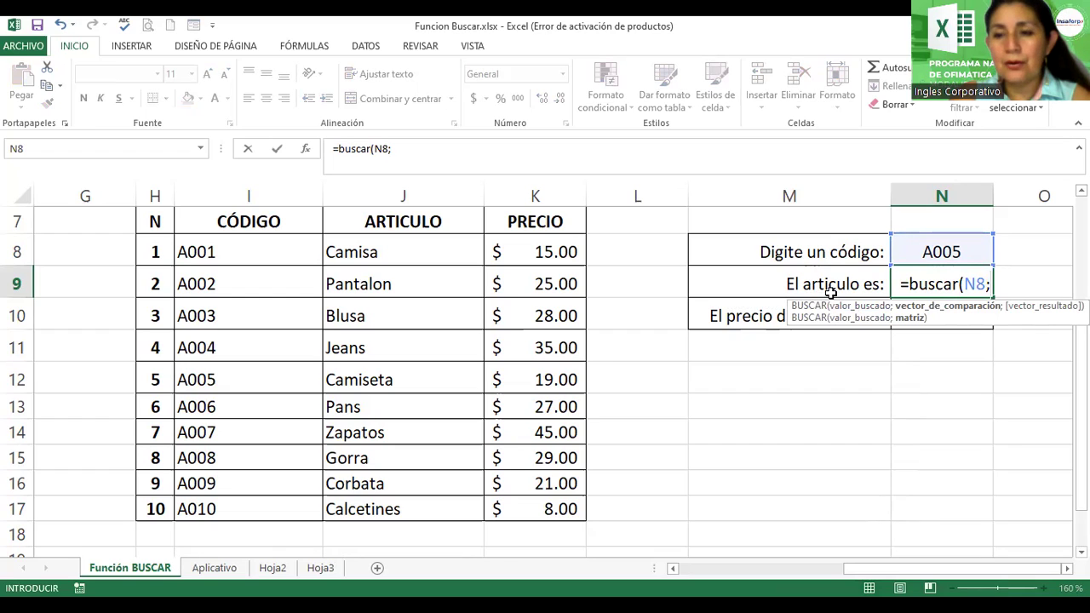
left_click(218, 251)
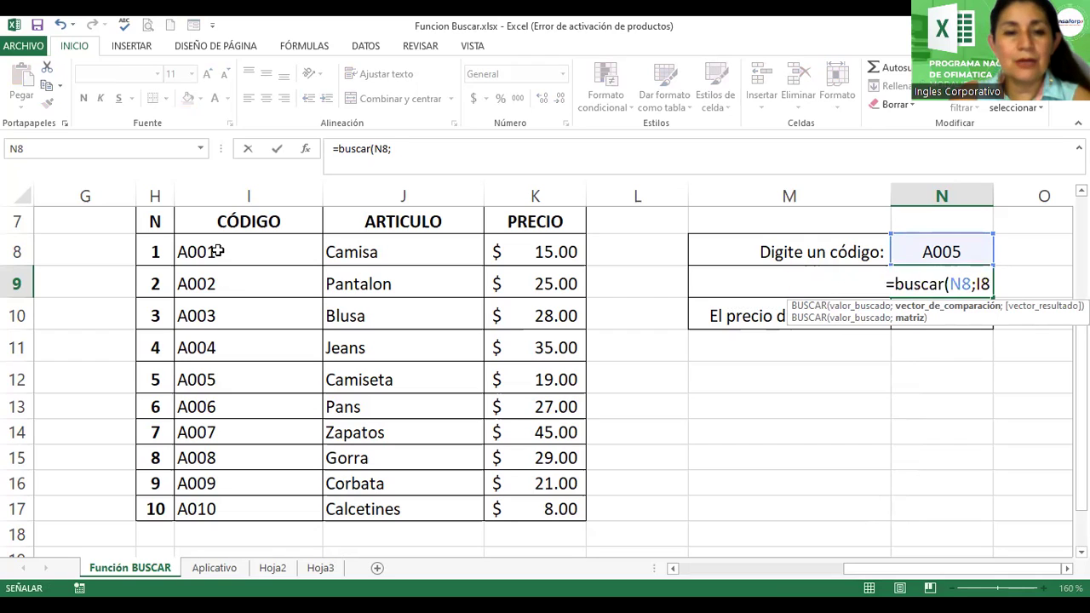
left_click(249, 510, "shift")
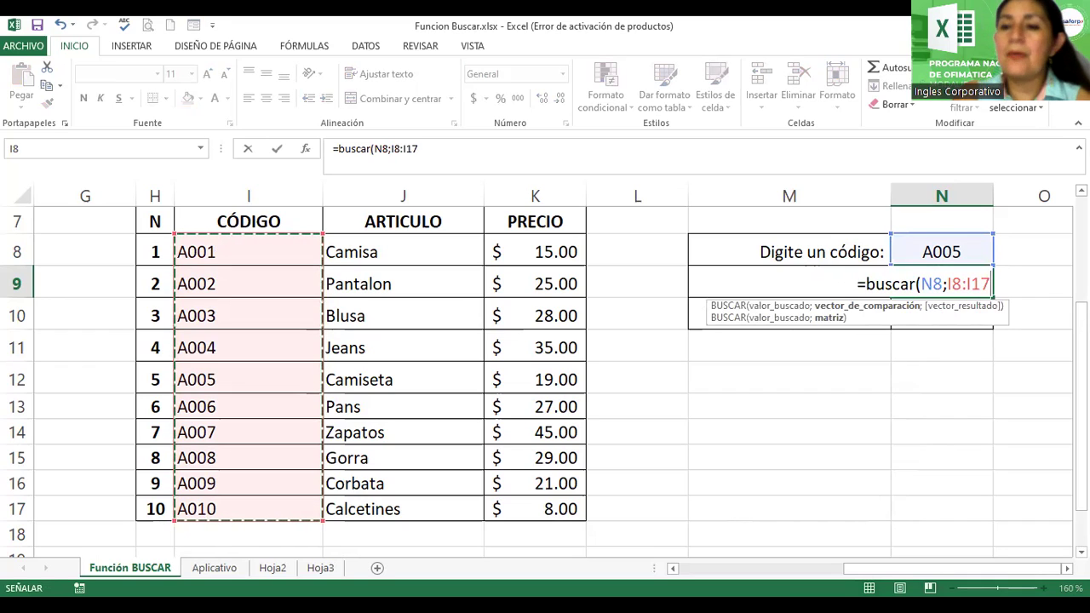
type(";")
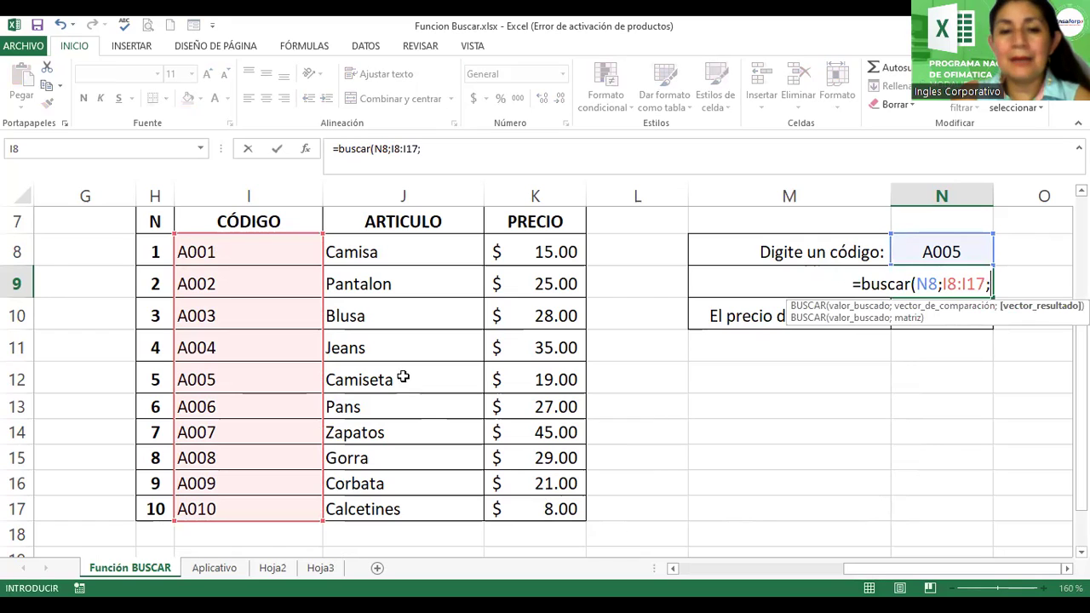
left_click(398, 245)
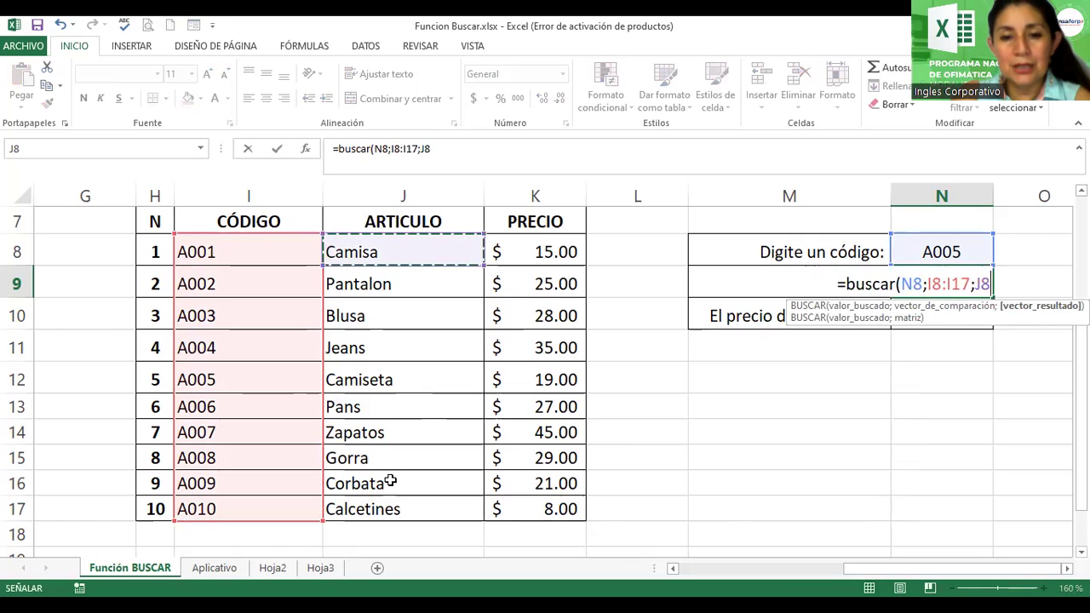
left_click(362, 508, "shift")
type(")")
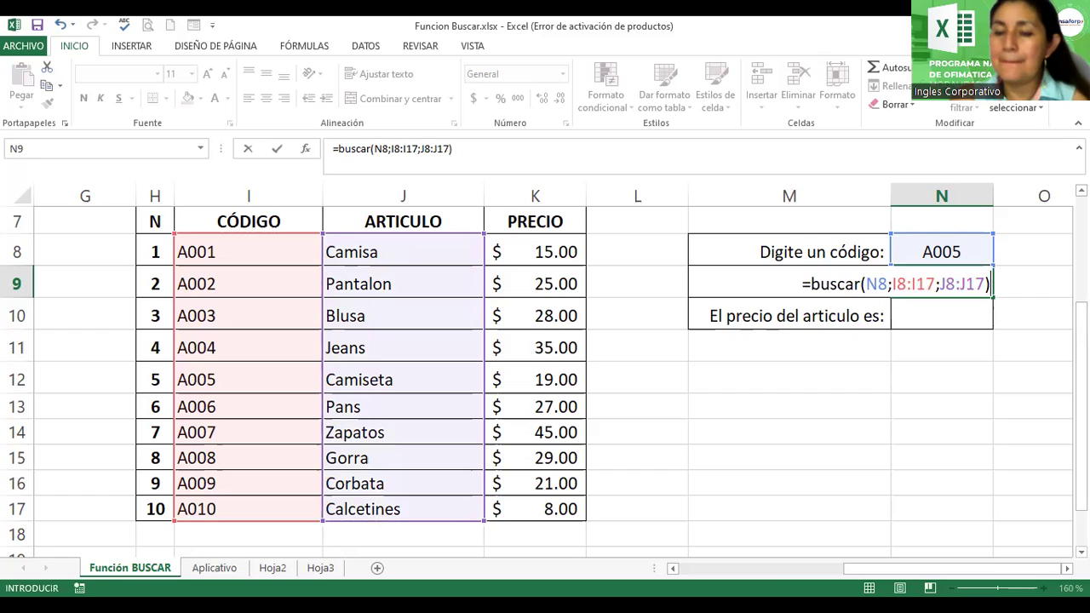
key("Return")
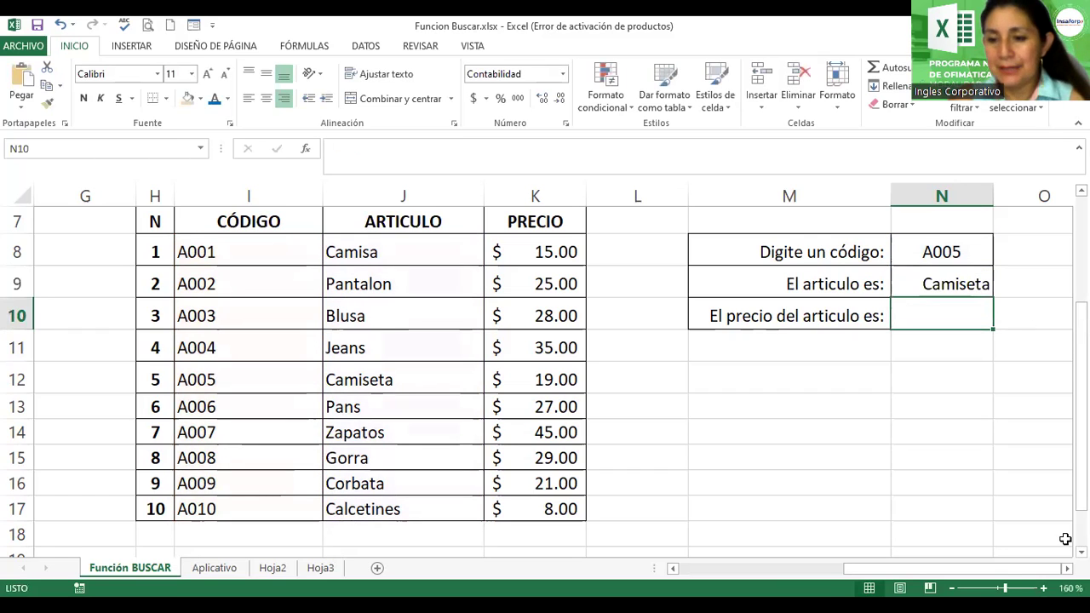
scroll(1064, 539, "right", 2)
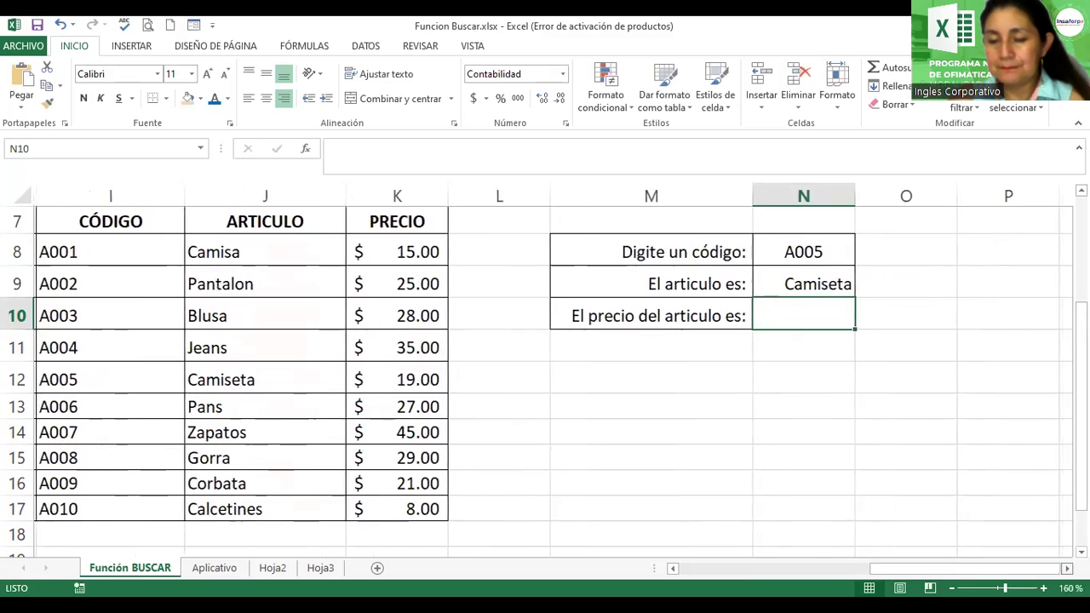
left_click(794, 283)
double_click(793, 284)
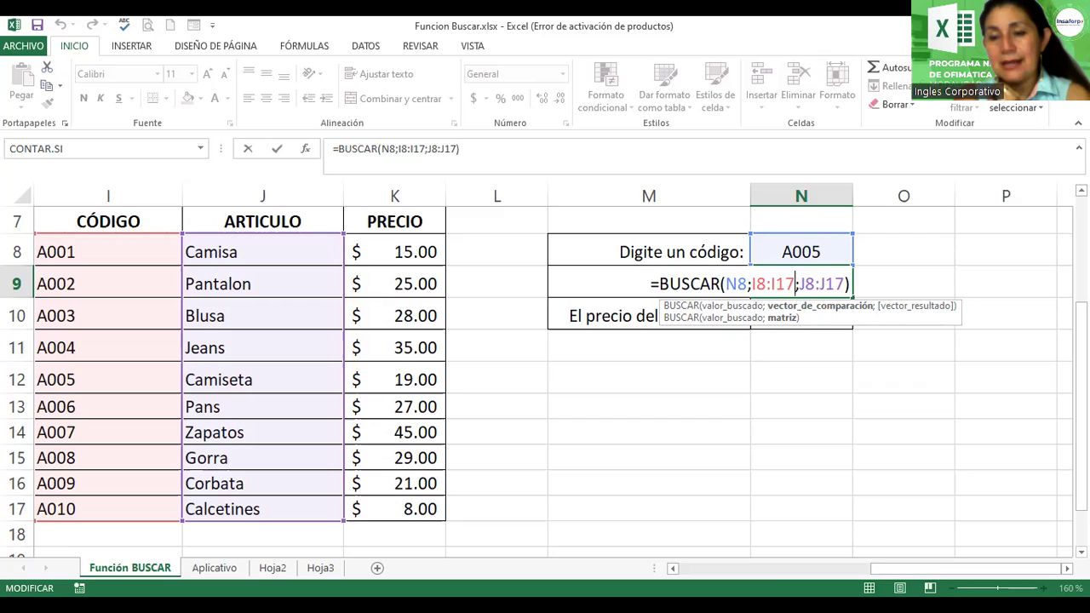
Step: Start the N10 price formula with N8 as lookup value, correcting BUSCARV to BUSCAR
key("Return")
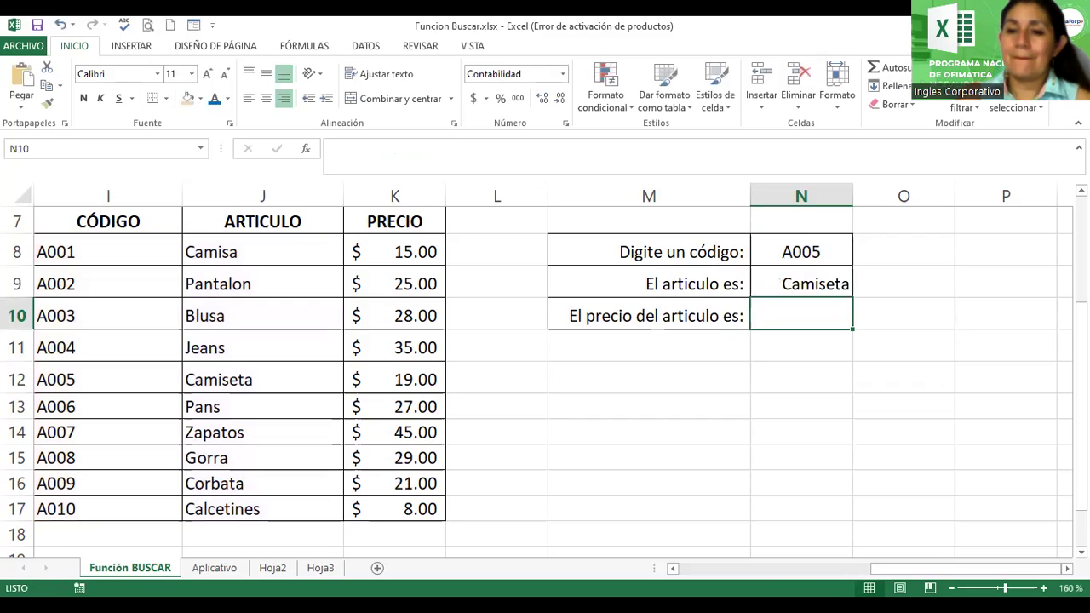
type("=")
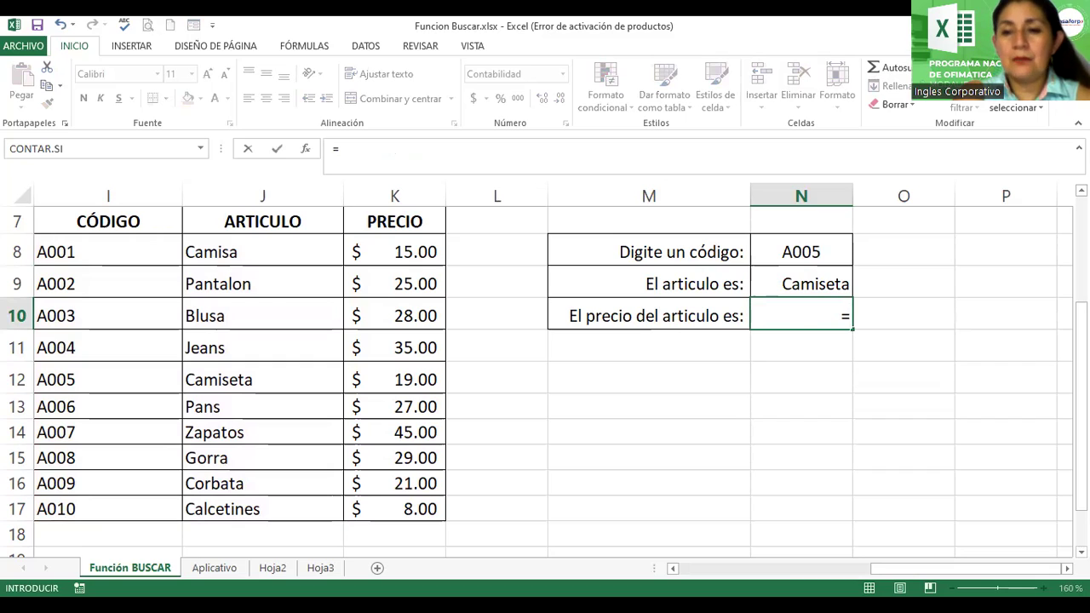
type("buscarv")
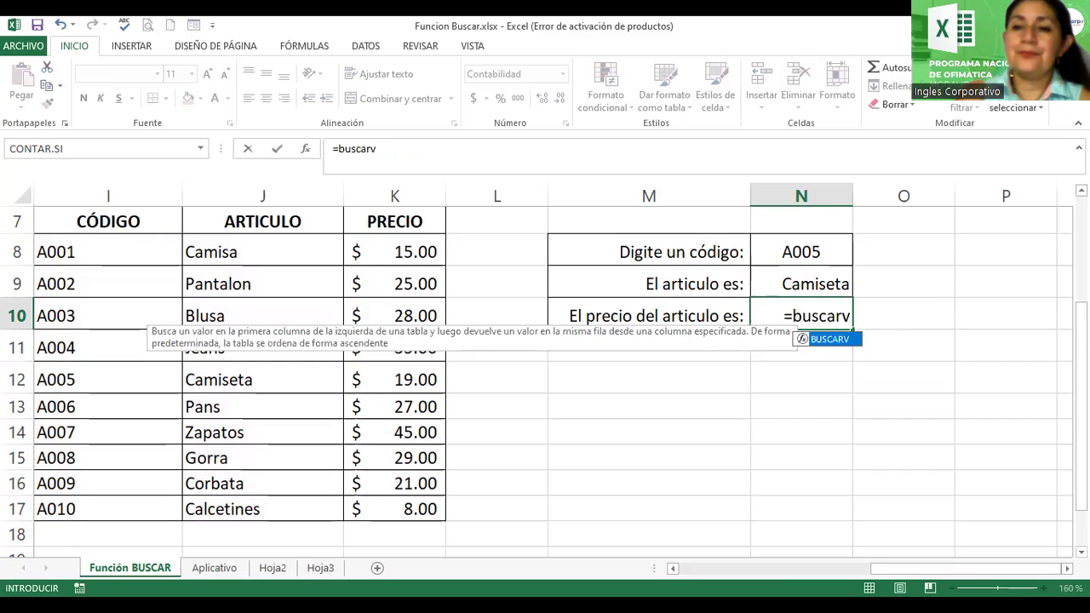
type("(")
left_click(108, 251)
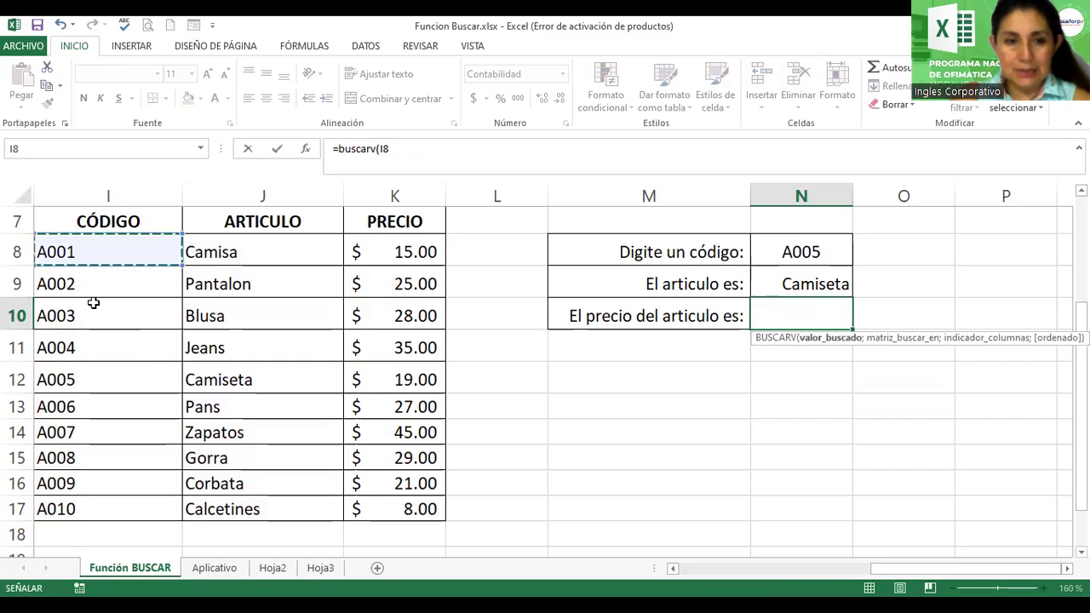
left_click_drag(108, 251, 108, 483)
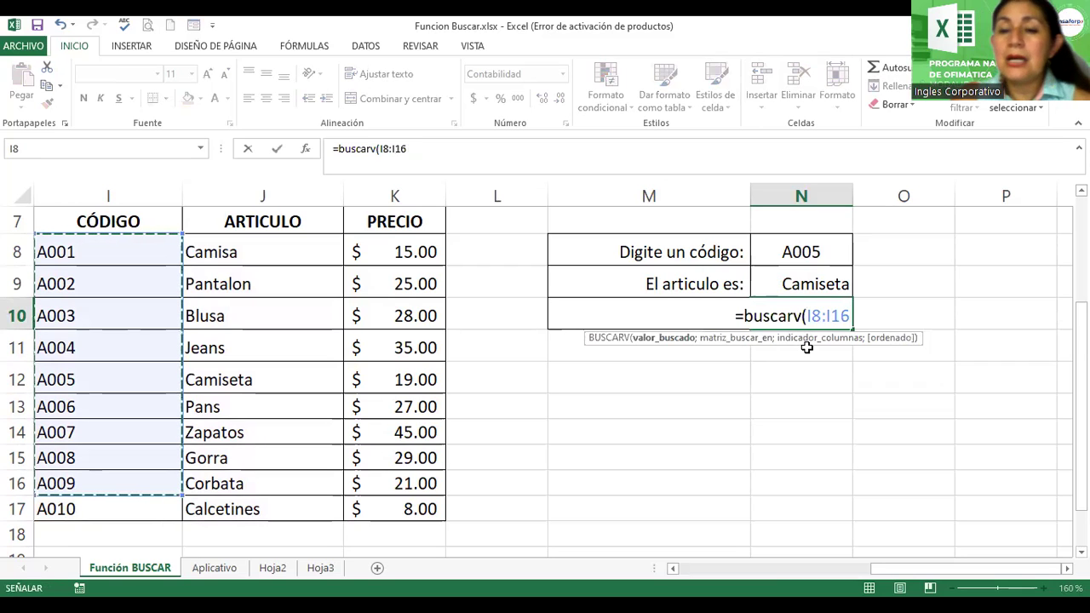
key("BackSpace")
key("BackSpace")
key("BackSpace")
left_click(813, 245)
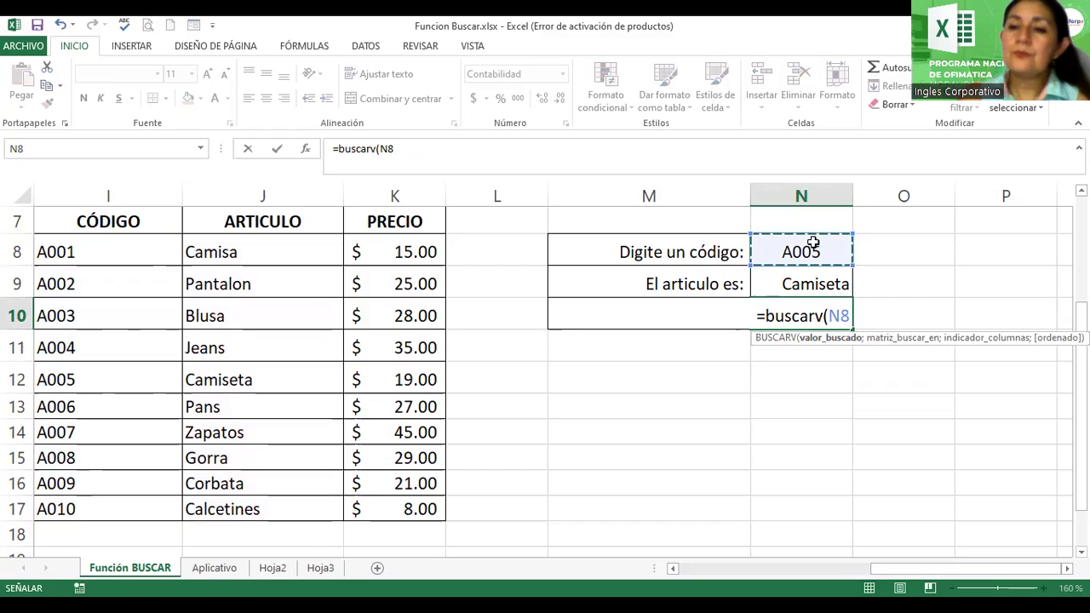
type(";")
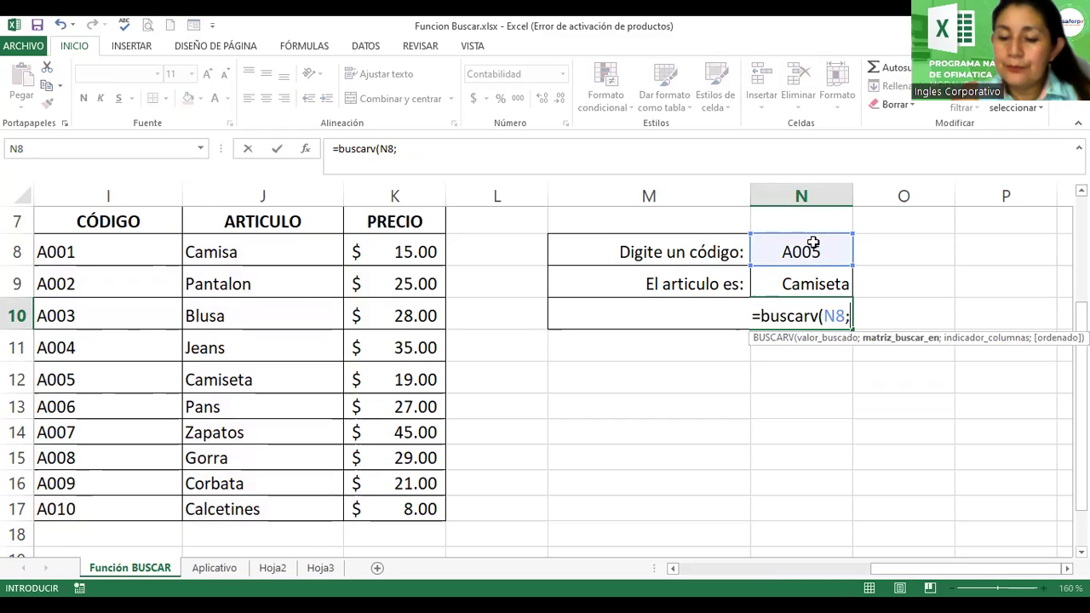
key("Left")
key("Left")
key("Right")
key("Right")
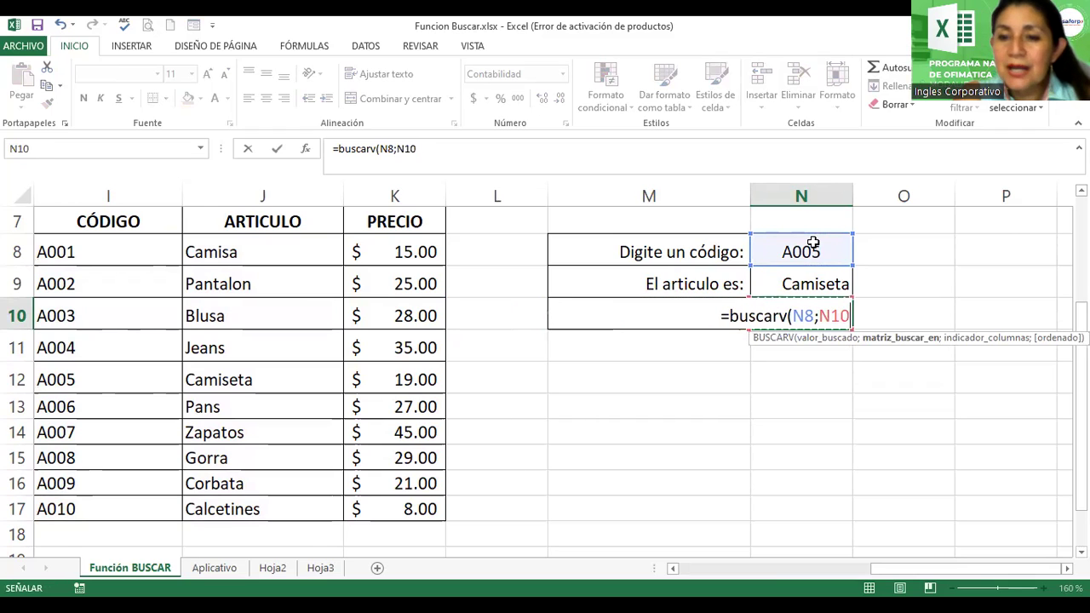
key("F2")
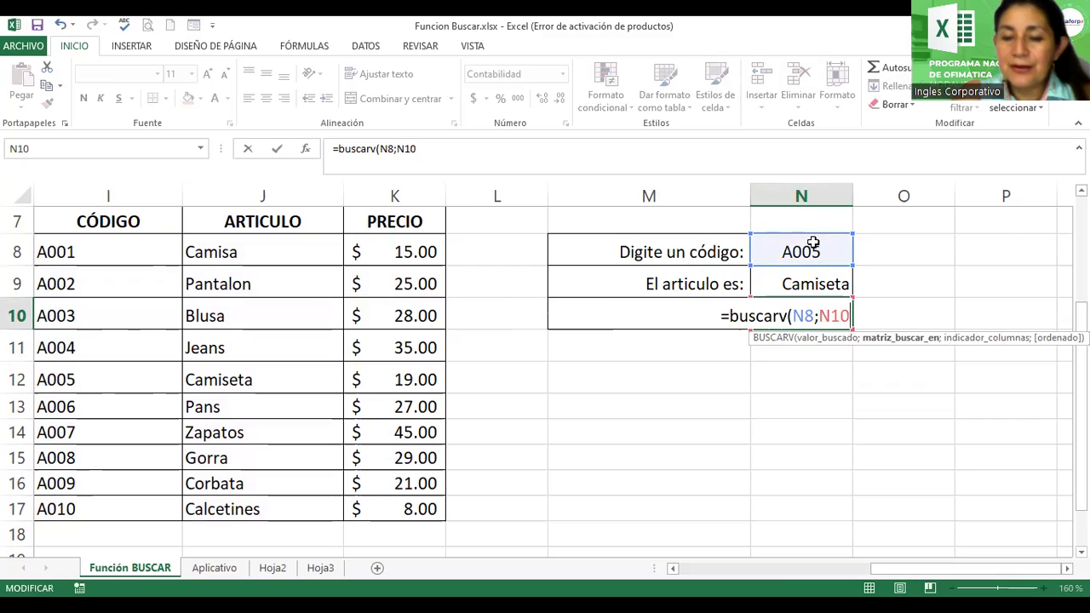
key("Left")
key("Left")
key("Left")
key("Left")
key("Left")
key("Left")
key("BackSpace")
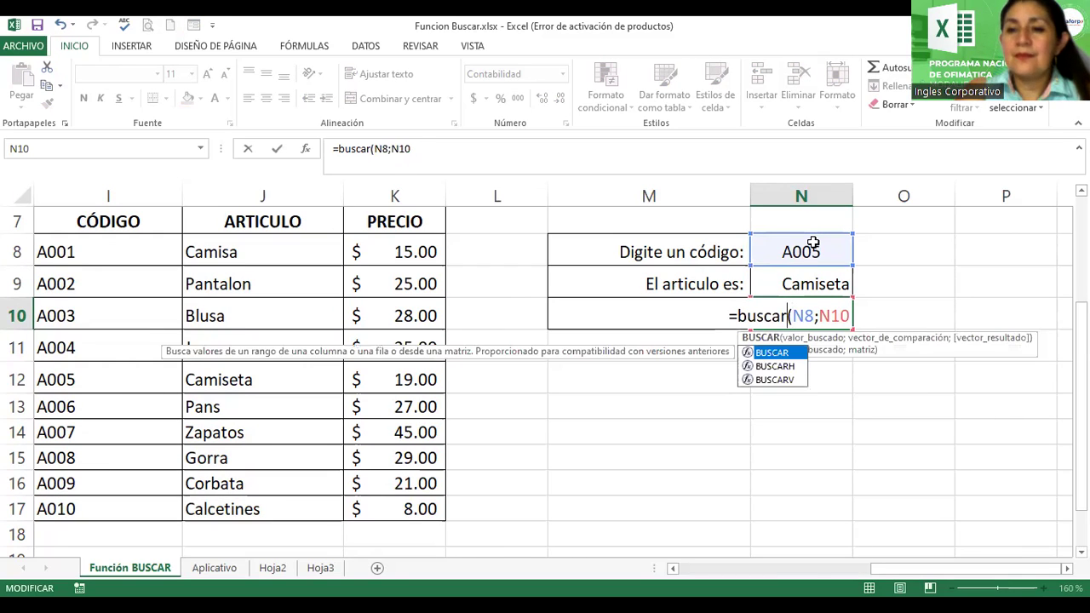
key("Right")
key("Right")
key("Right")
key("Right")
key("Right")
key("Right")
key("Right")
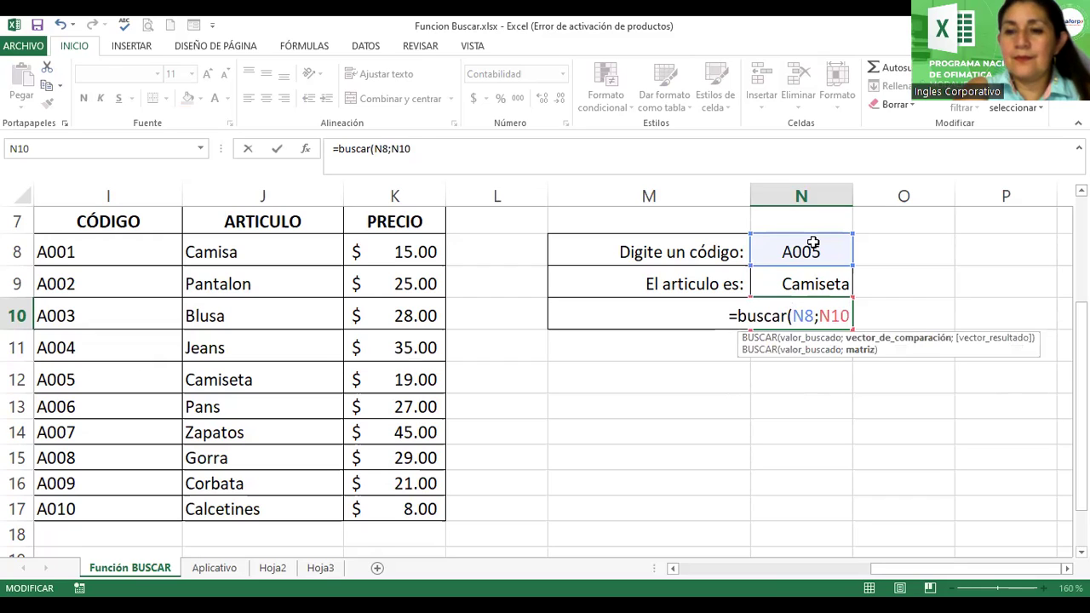
key("BackSpace")
key("BackSpace")
key("BackSpace")
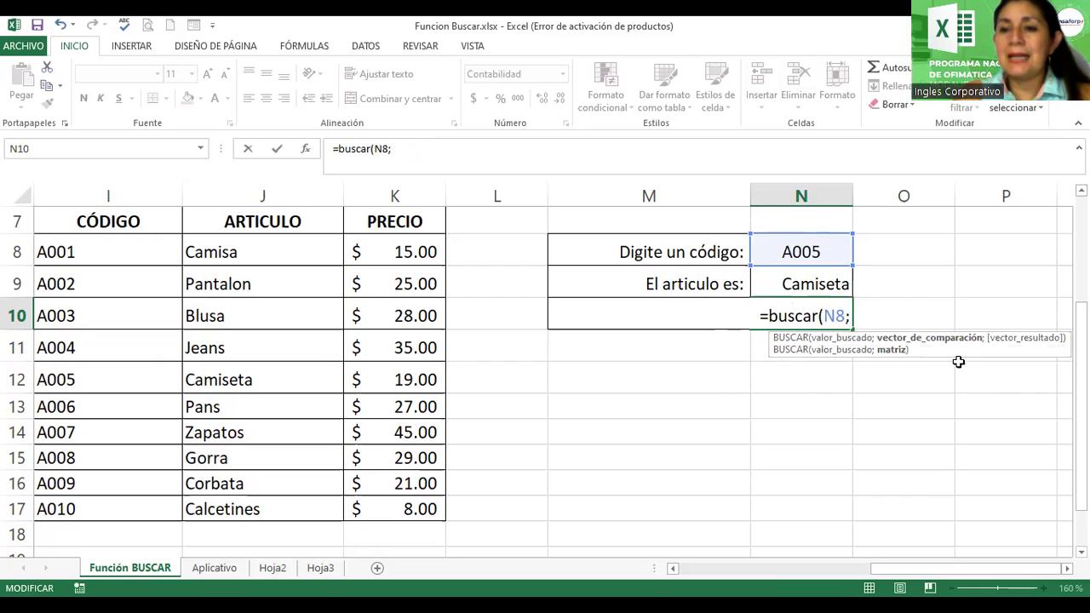
Step: Add ranges I8:I17 and K8:K17 to finish =buscar(N8;I8:I17;K8:K17), showing $ 19.00
left_click(85, 251)
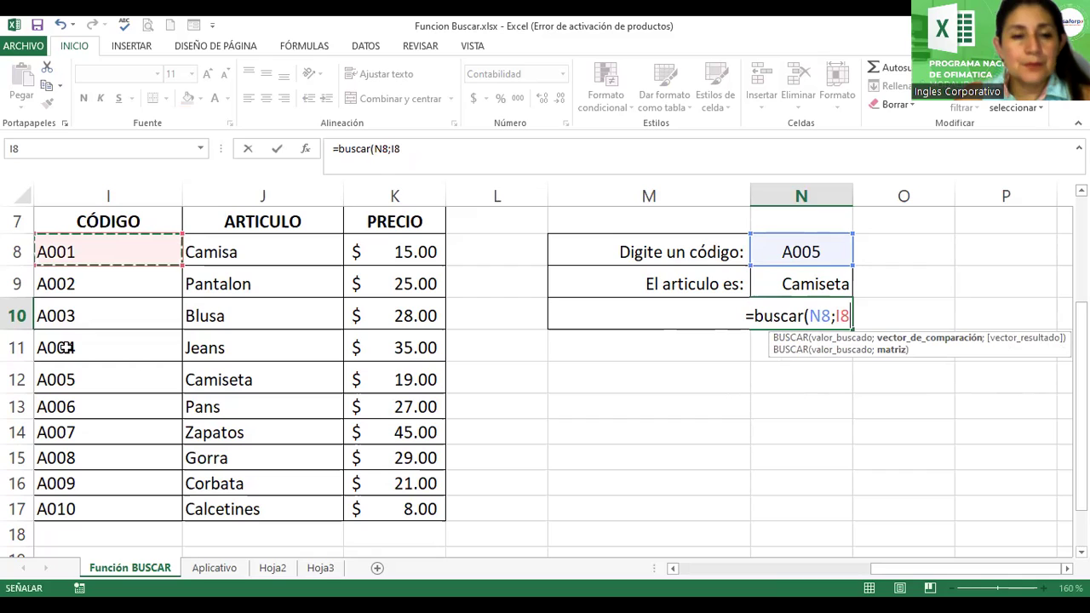
left_click(75, 508, "shift")
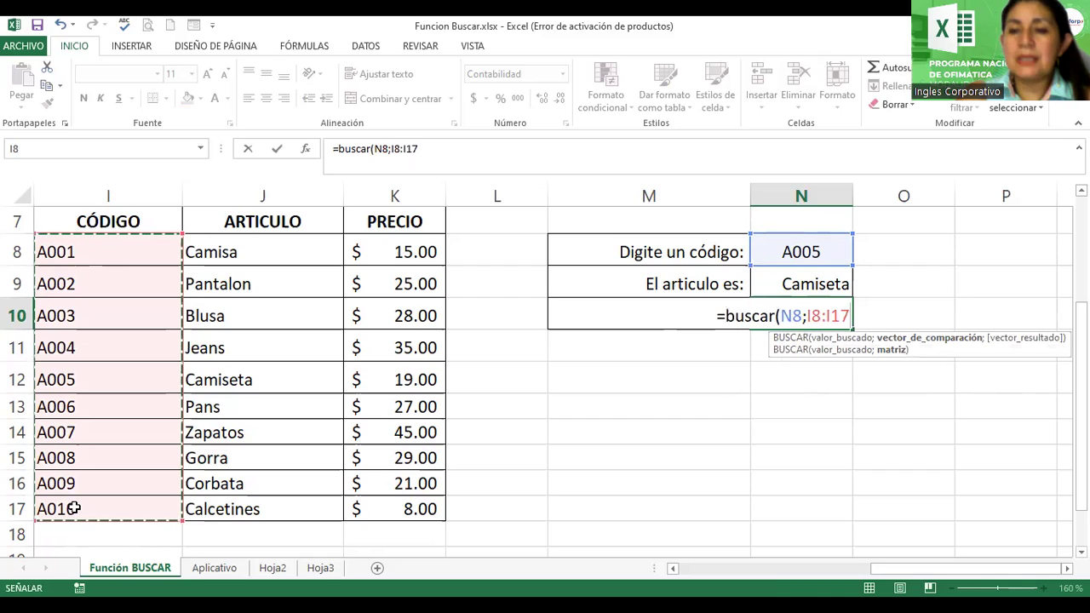
type(";")
left_click(387, 246)
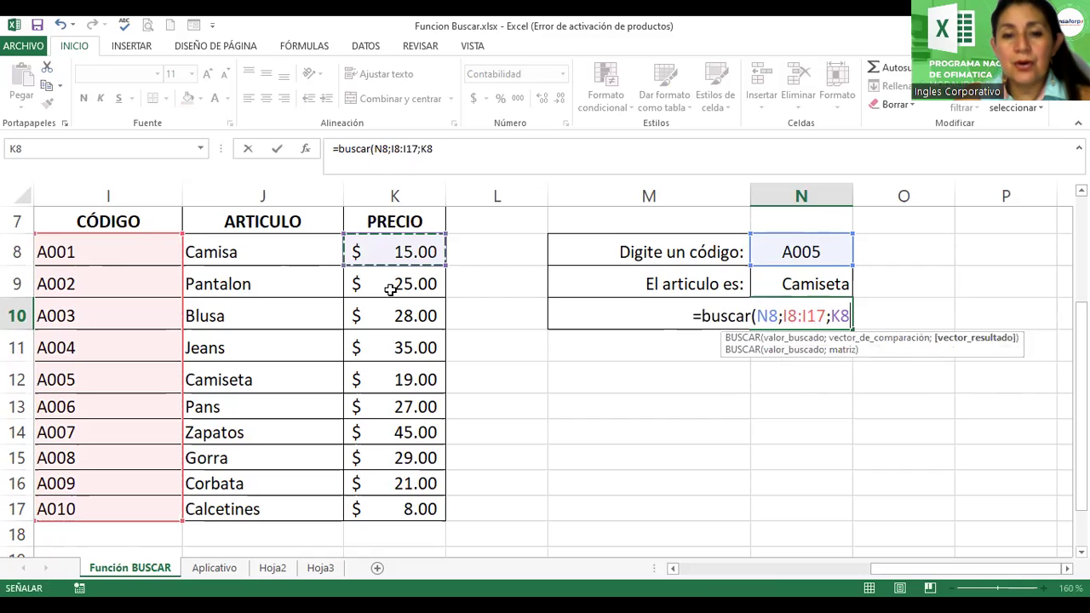
key("ctrl+shift+Down")
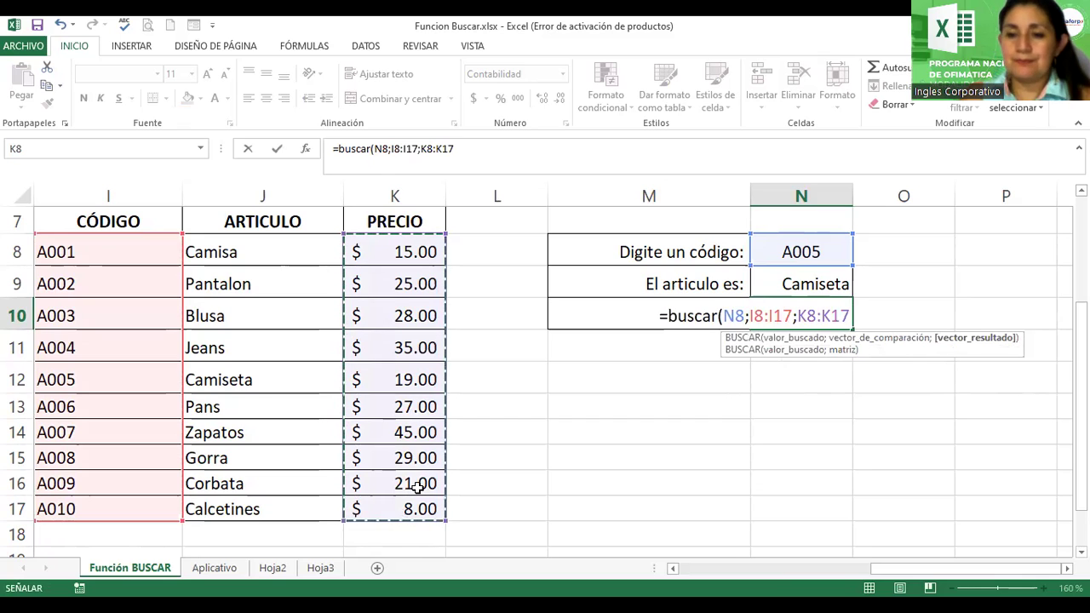
type(")")
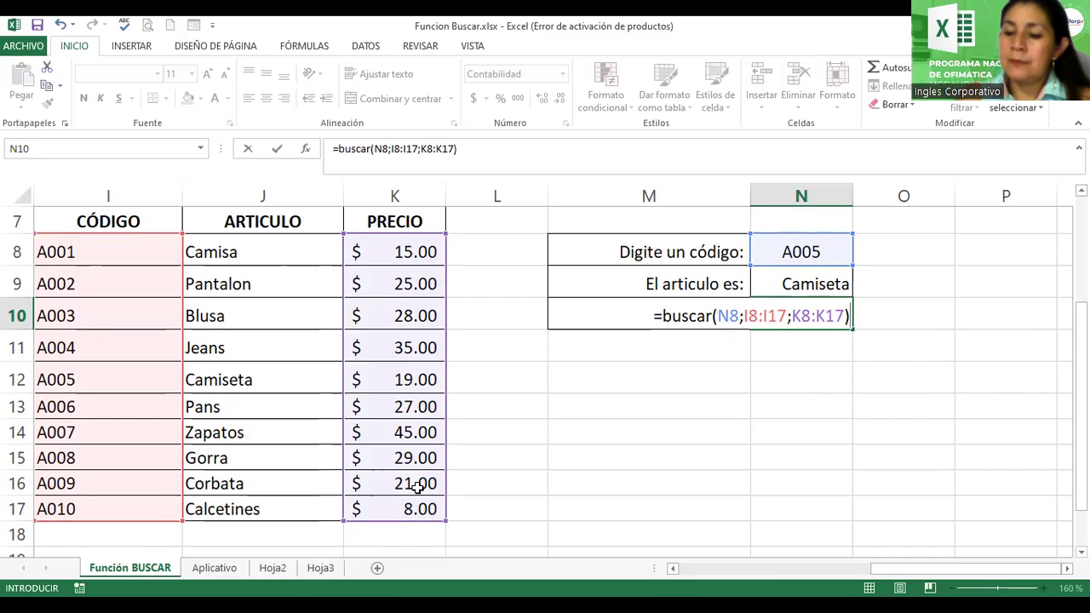
key("Return")
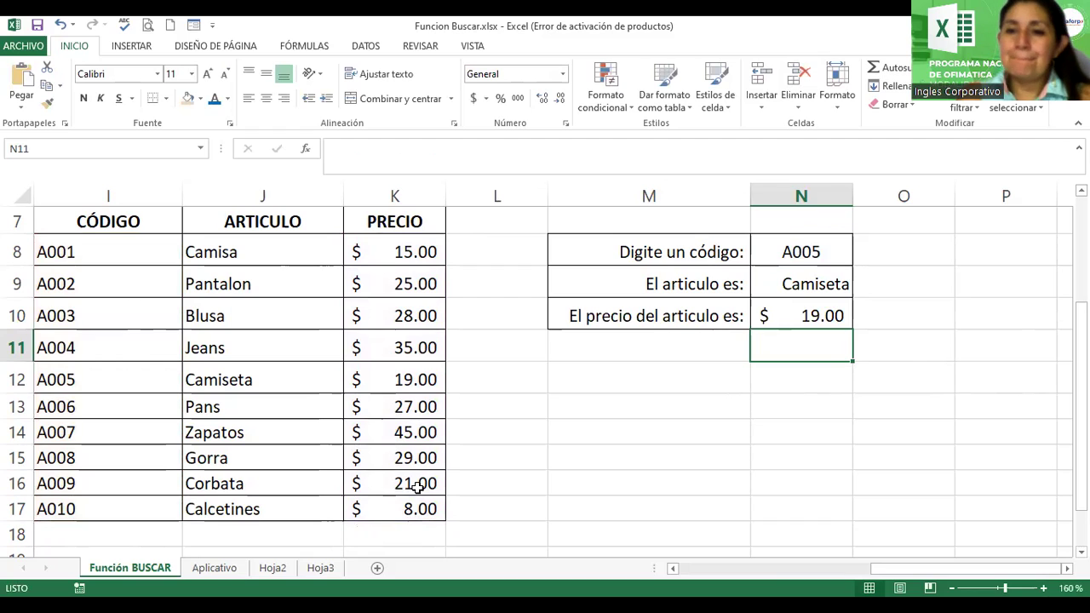
Step: Change the code in N8 to A001 to test the lookups
double_click(821, 250)
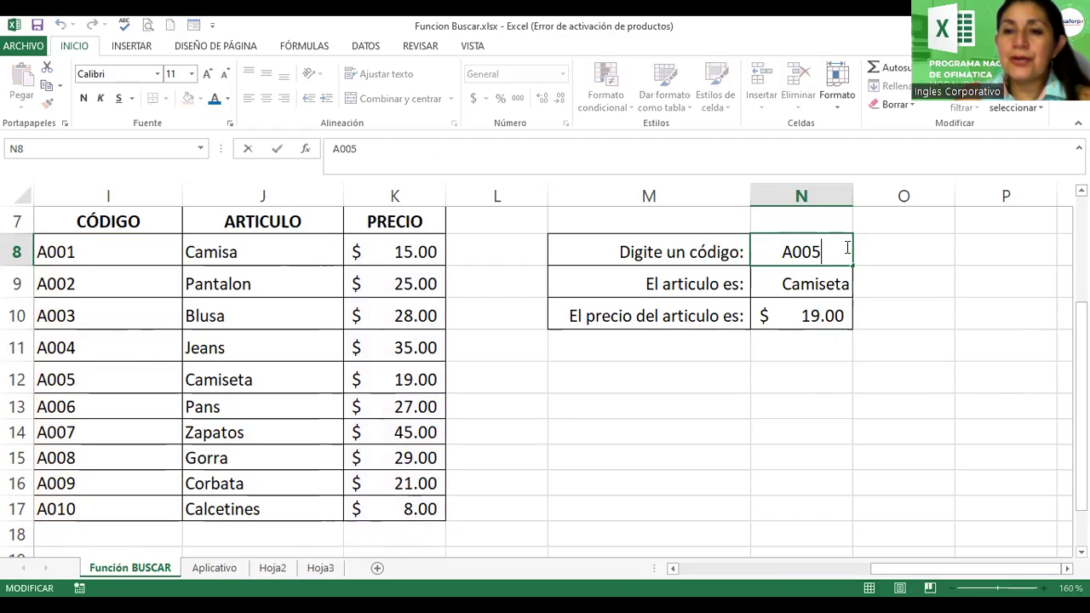
key("BackSpace")
type("1")
key("Return")
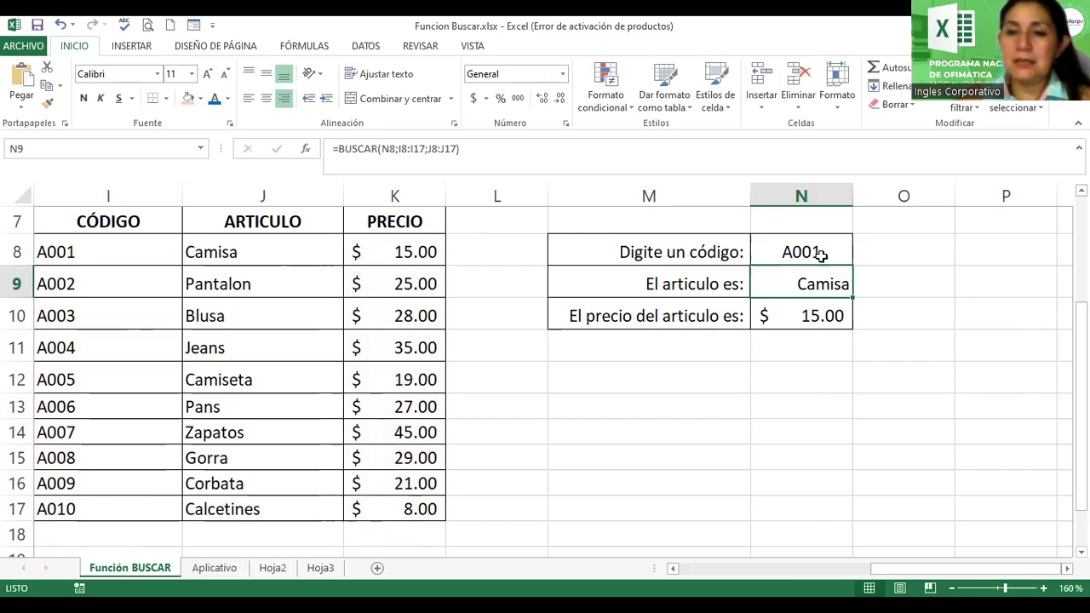
Step: Change the code in N8 to A010, returning Calcetines and $ 8.00
left_click(828, 251)
double_click(830, 251)
key("BackSpace")
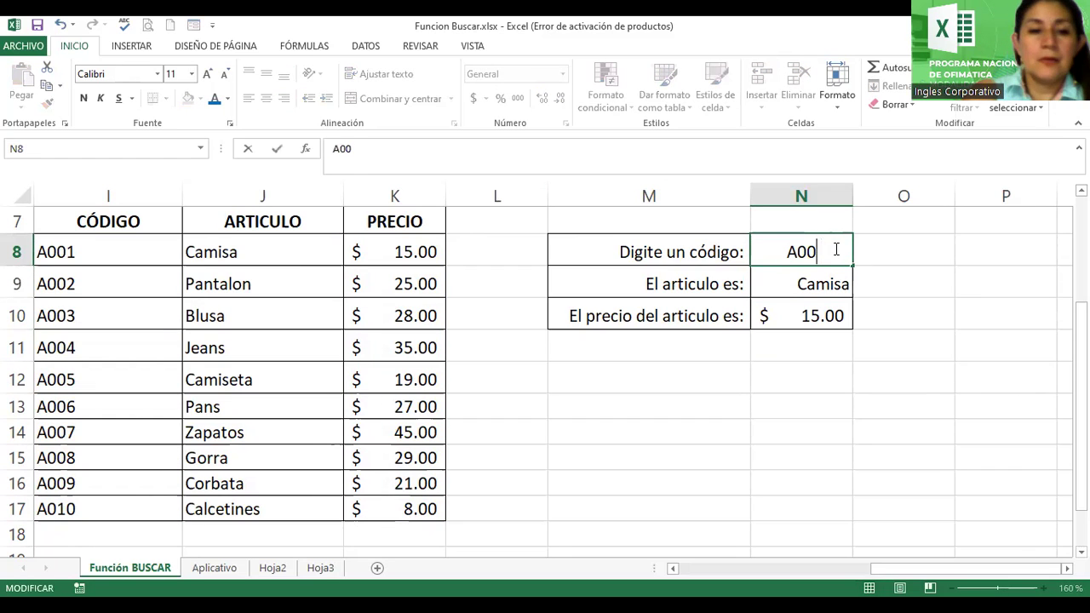
key("BackSpace")
type("10")
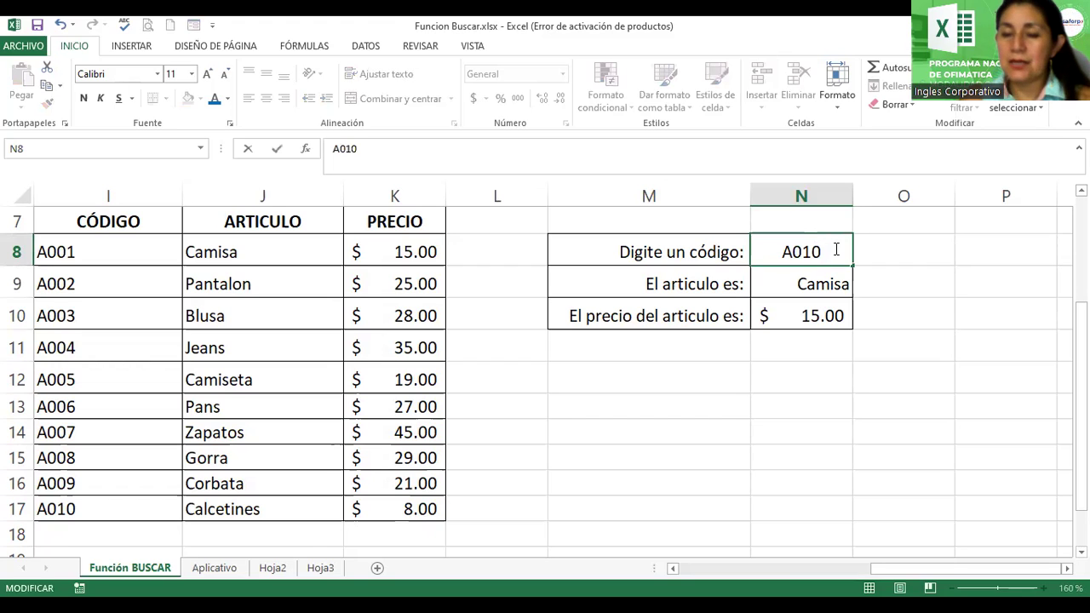
key("Return")
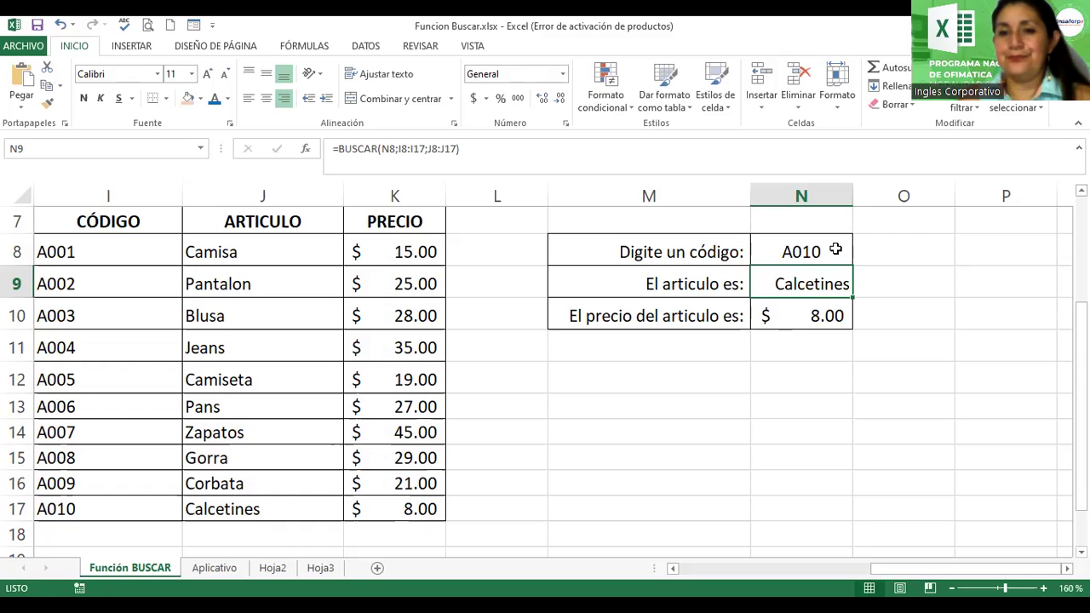
Step: Apply bold, italic and a light gold fill to the code, article and price box M8:N10
left_click_drag(585, 251, 809, 317)
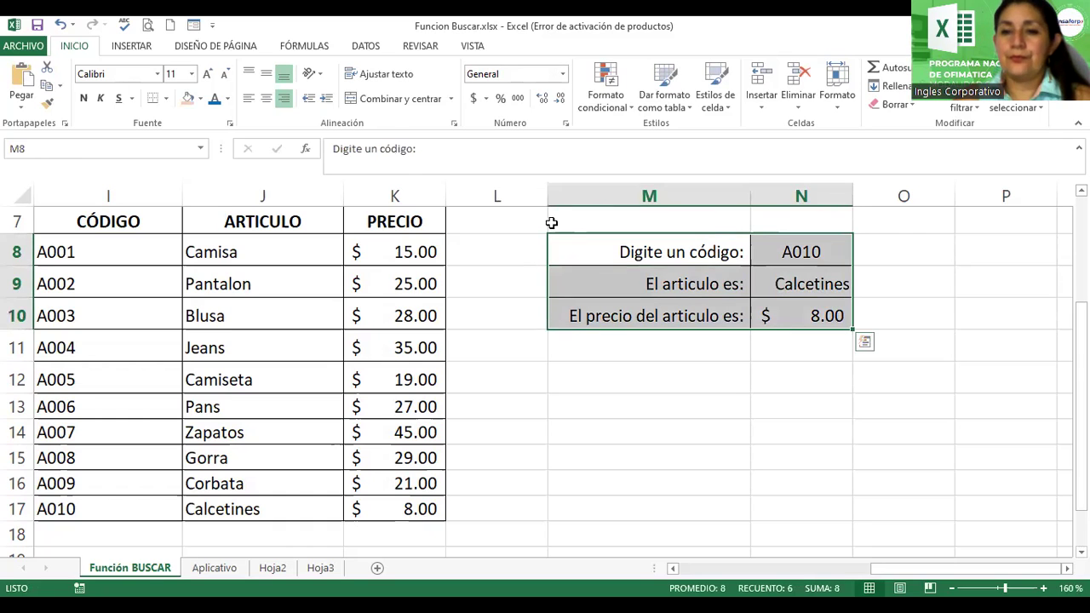
left_click(83, 97)
left_click(99, 98)
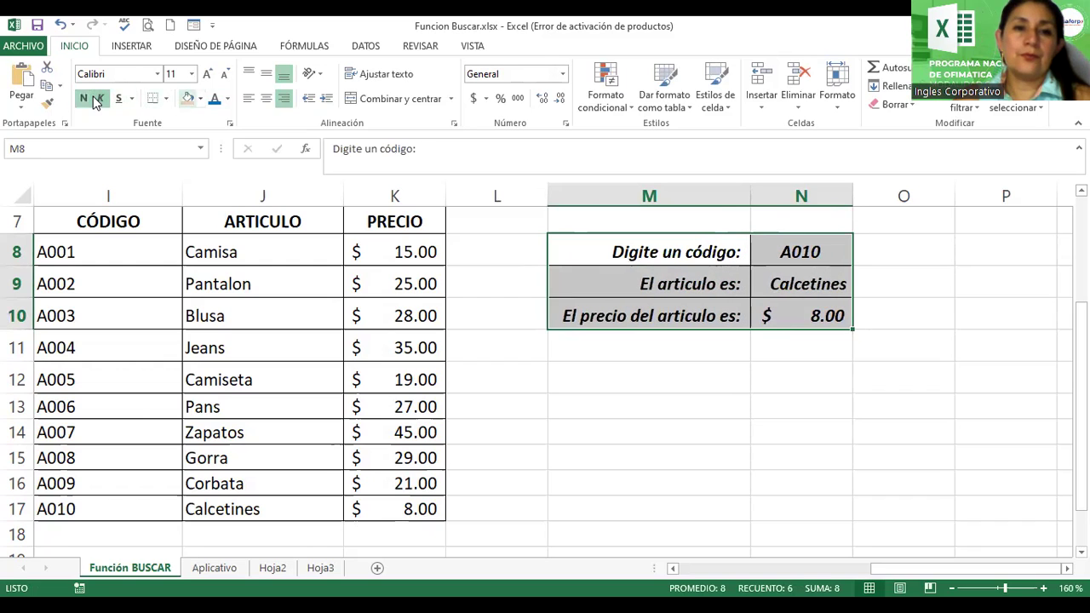
left_click(200, 99)
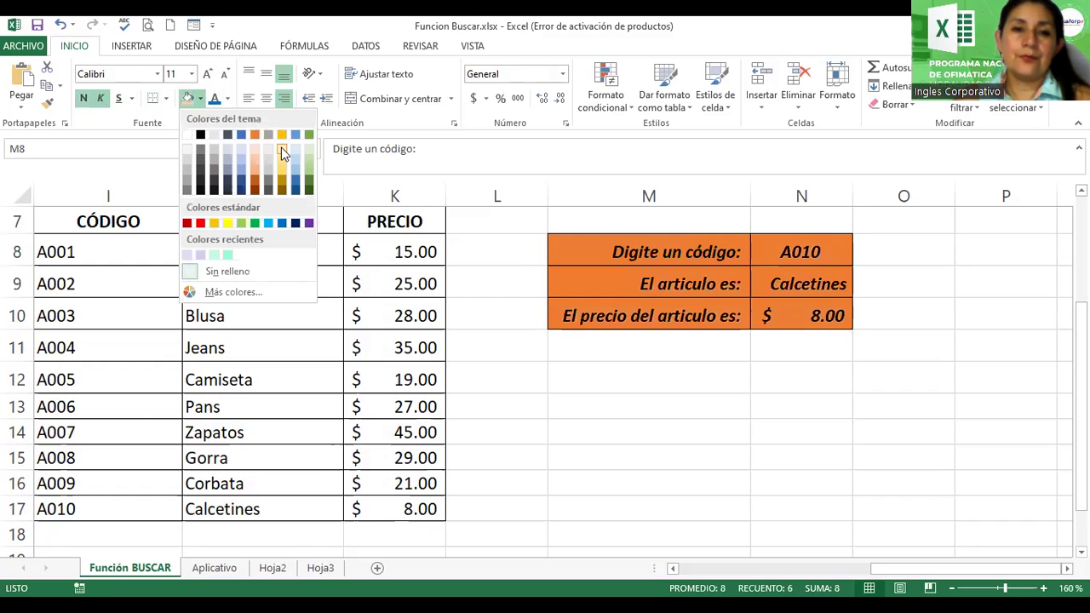
left_click(281, 148)
left_click(800, 406)
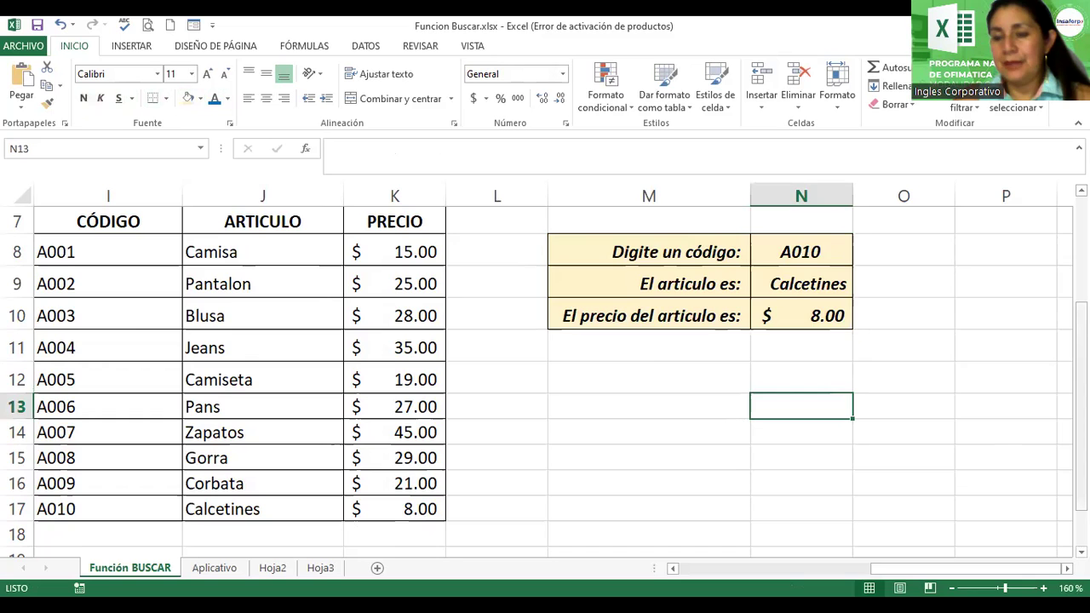
scroll(545, 375, "up", 1)
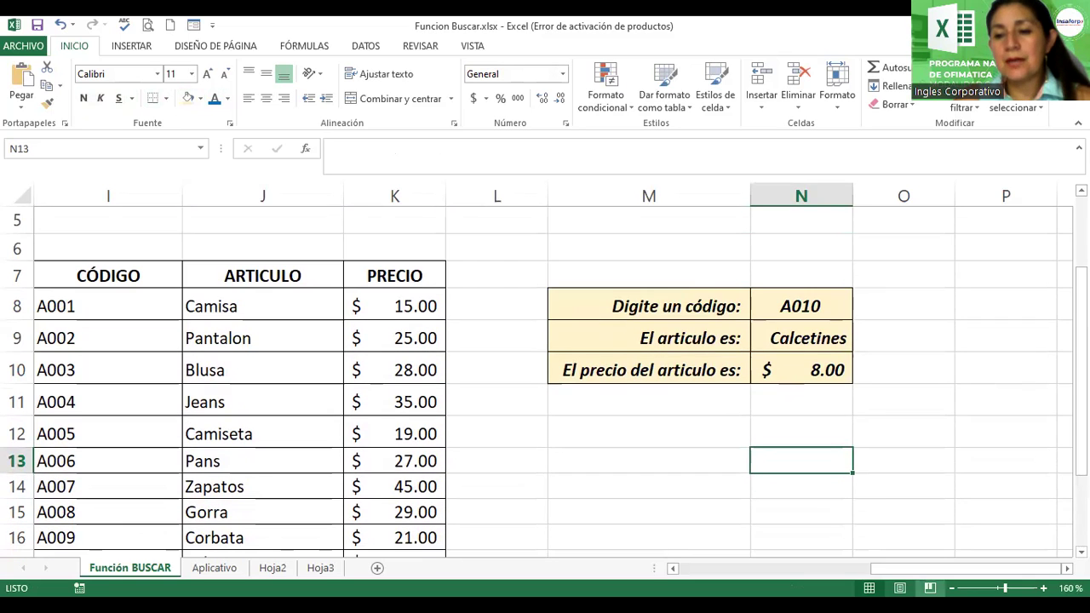
scroll(545, 374, "down", 1)
scroll(545, 375, "down", 1)
scroll(545, 375, "down", 1)
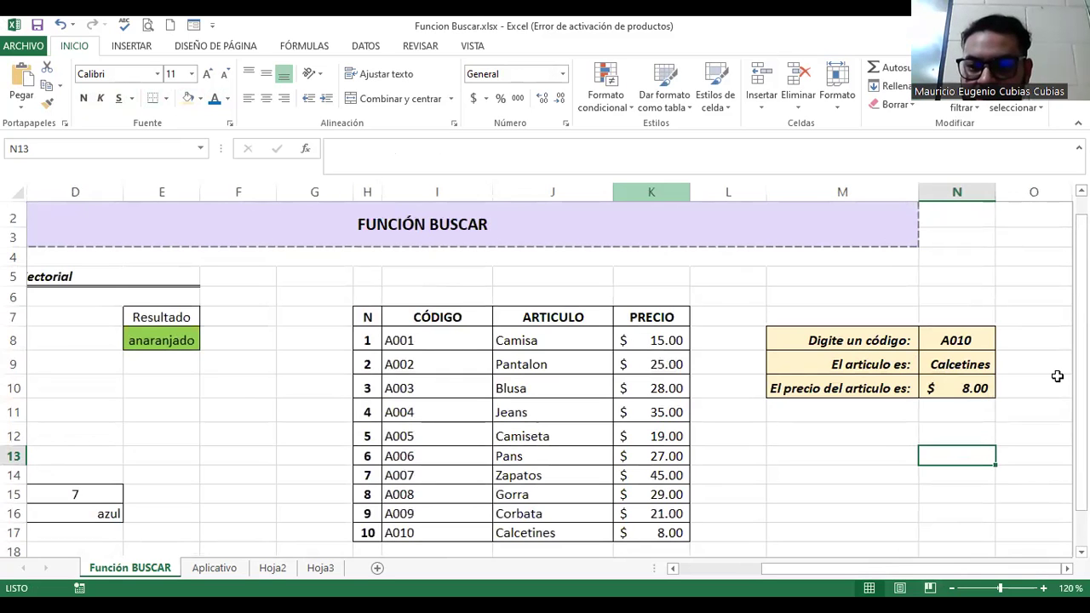
double_click(955, 387)
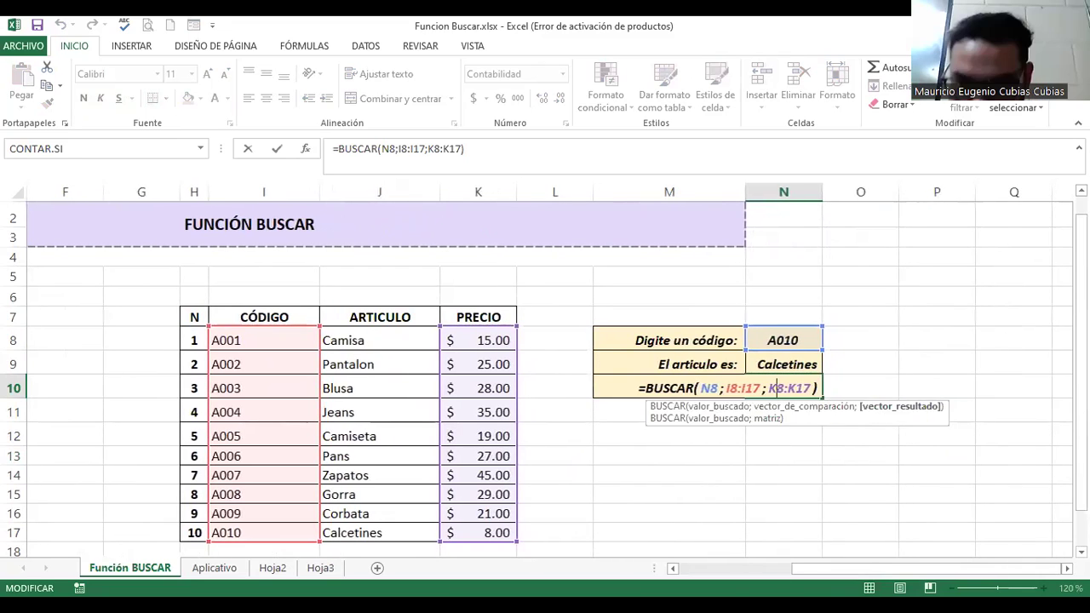
key("ctrl+Return")
scroll(545, 371, "up", 2)
scroll(544, 371, "up", 3)
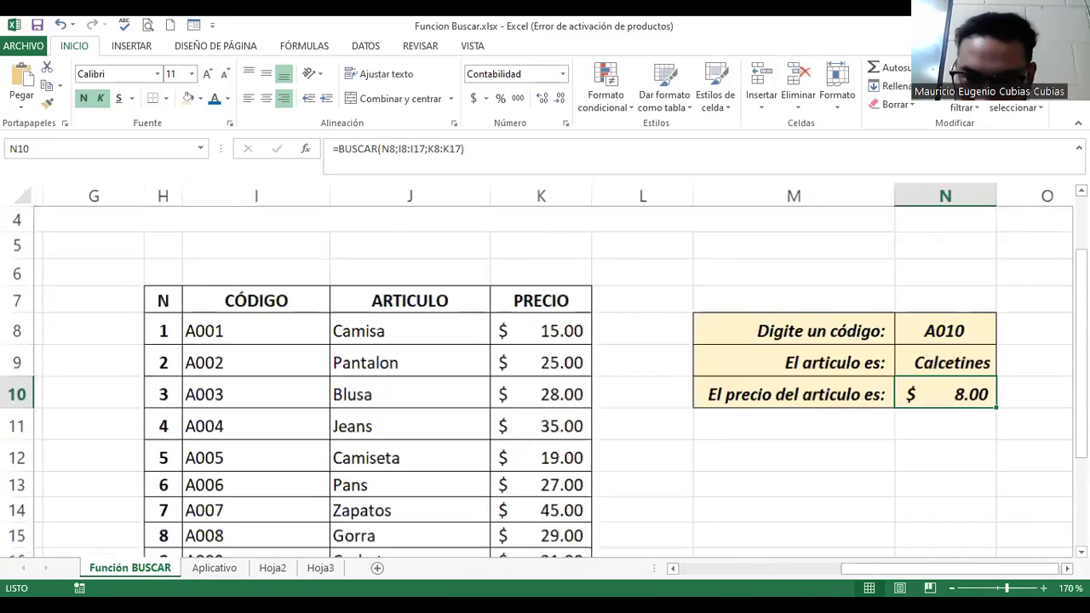
double_click(437, 392)
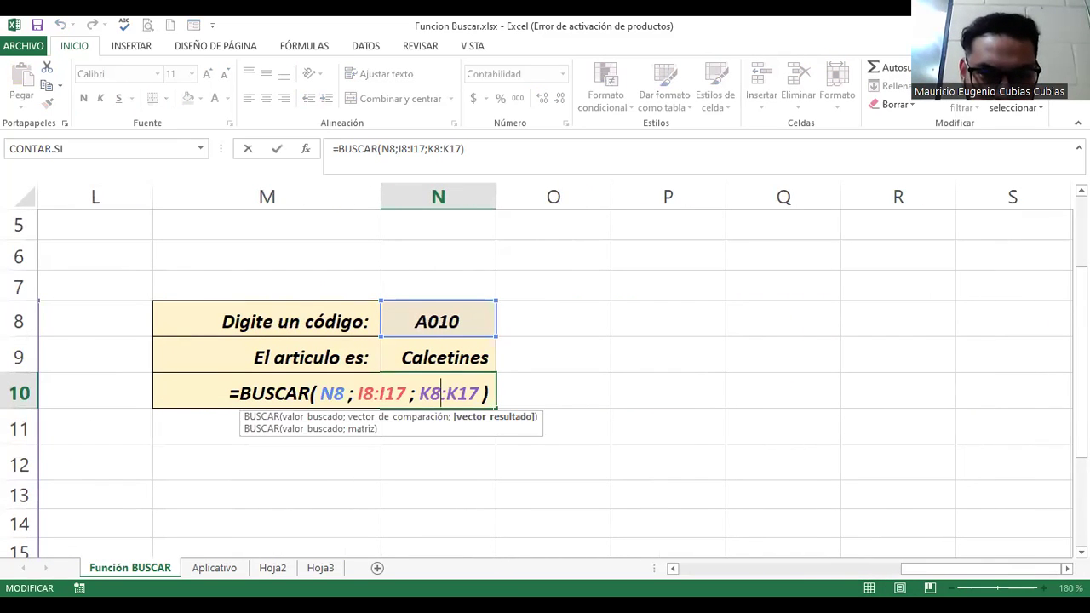
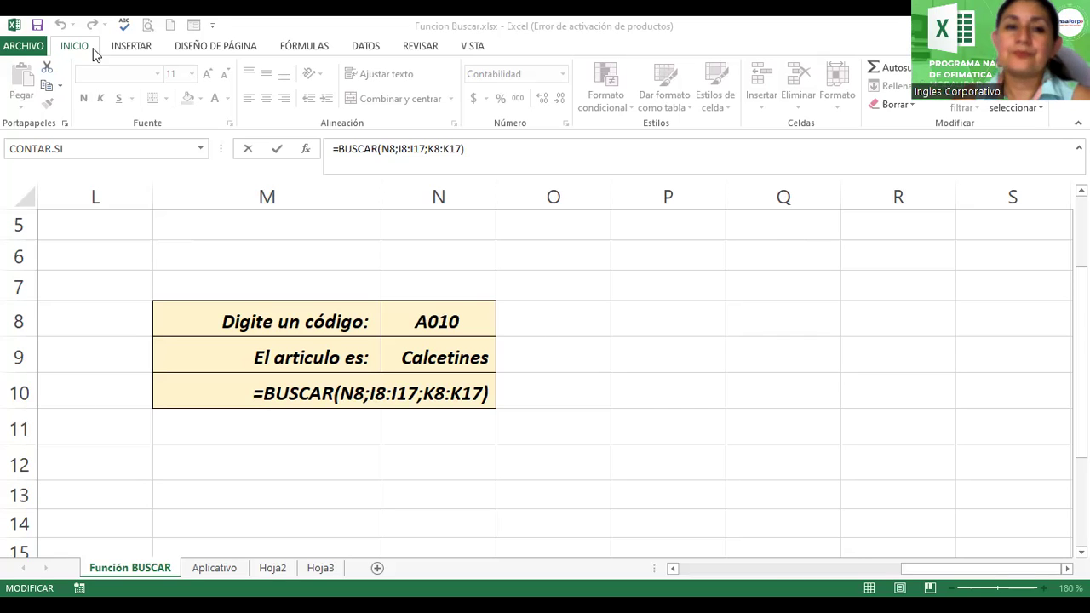
Step: Commit the BUSCAR formula in N10 so it returns $ 8.00 for A010, then zoom out to 100%
left_click(490, 392)
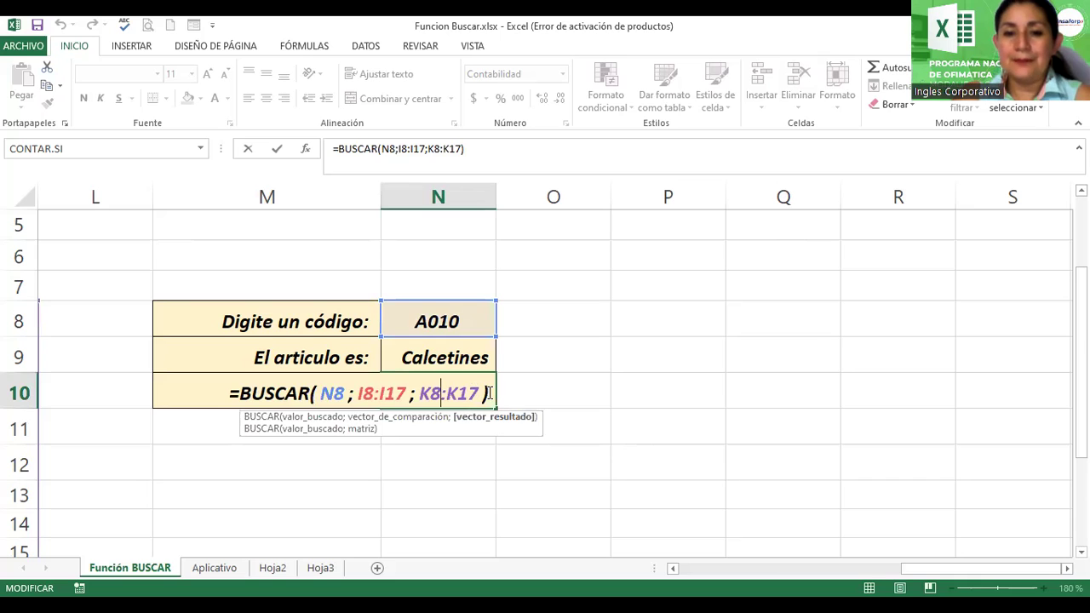
key("Return")
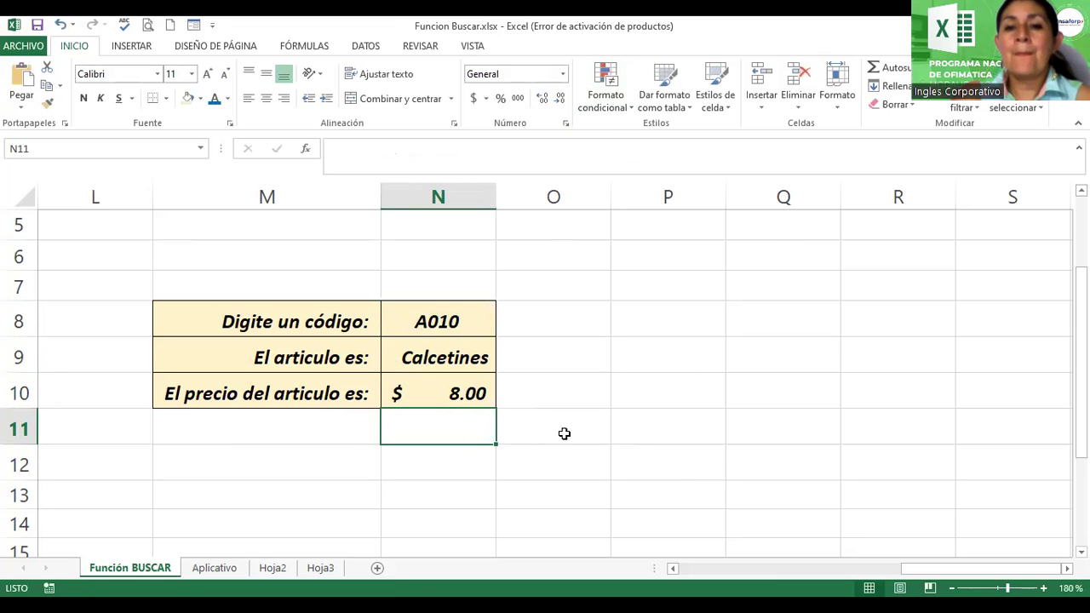
left_click(951, 588)
scroll(409, 424, "down", 7, "ctrl")
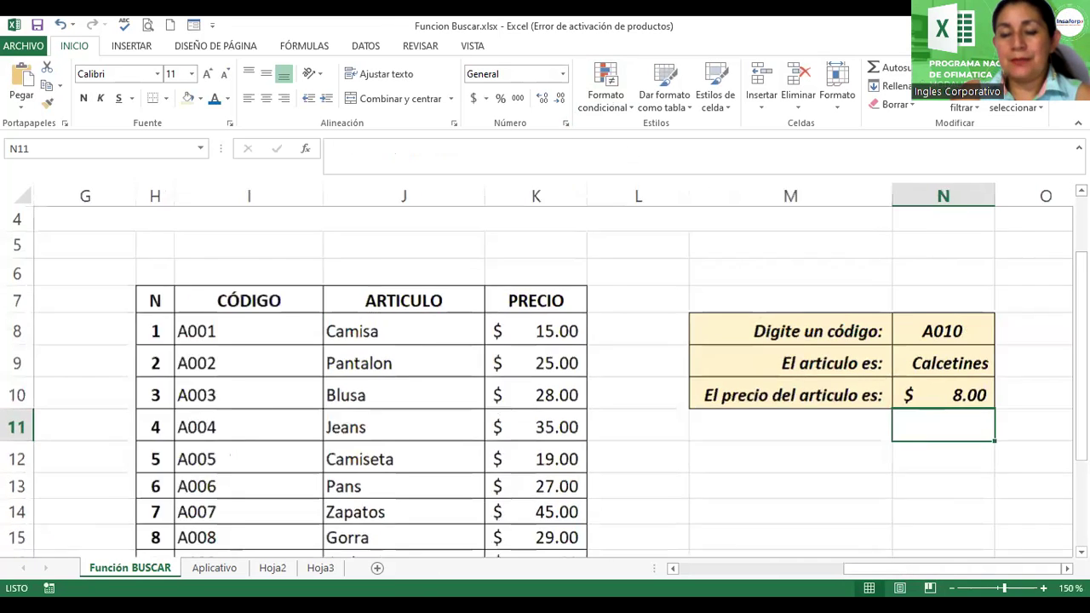
Step: On the Aplicativo sheet, renumber the instruction box items from '2.' to '3.' and '3.' to '4.'
left_click(204, 570)
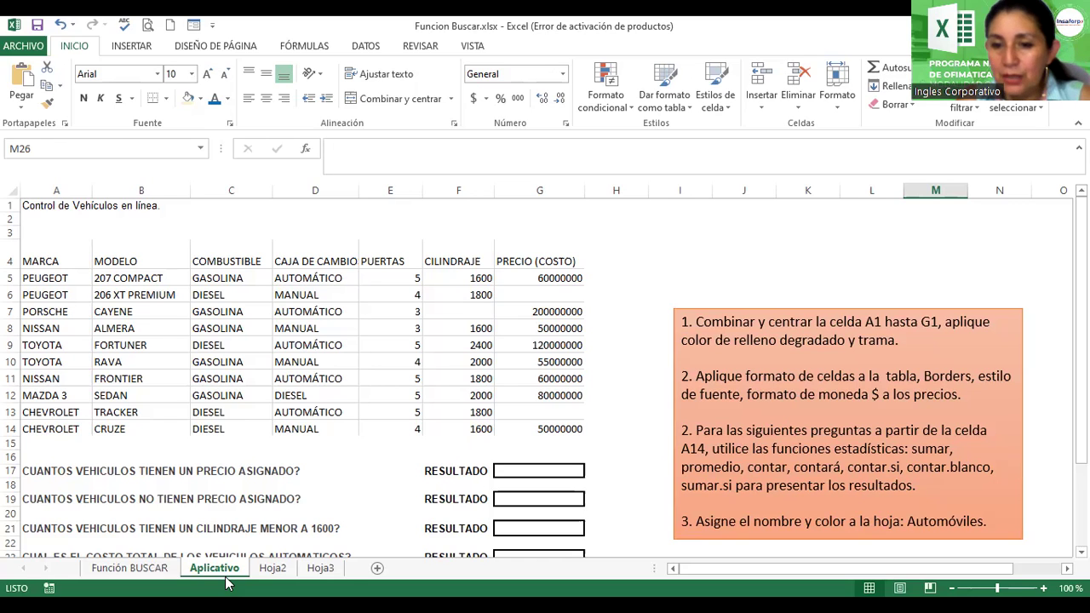
left_click(685, 431)
left_click(684, 432)
key("Delete")
type("3")
left_click(683, 521)
key("Delete")
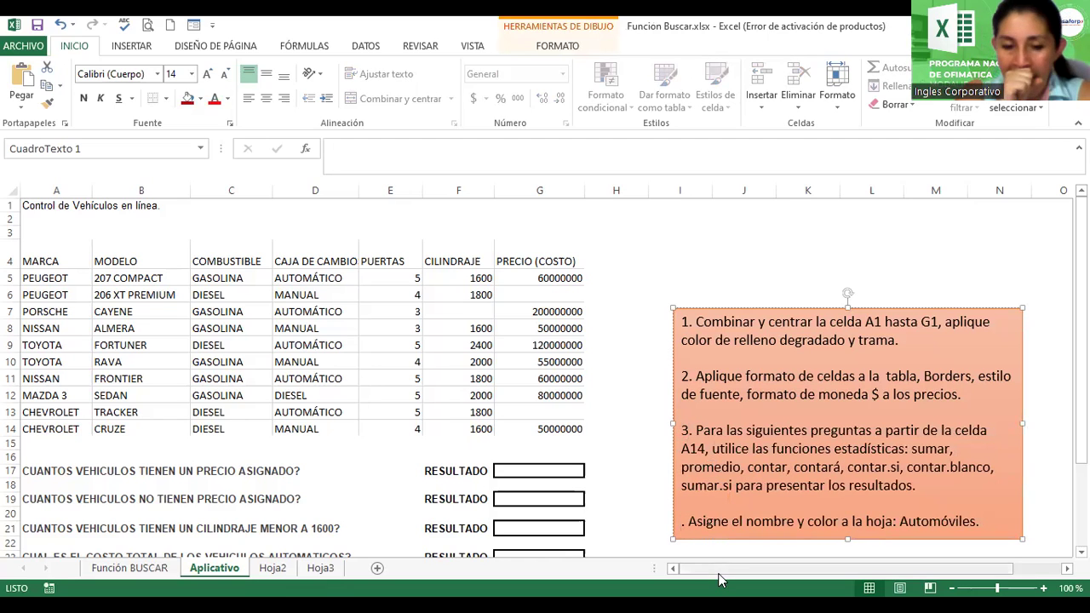
type("4")
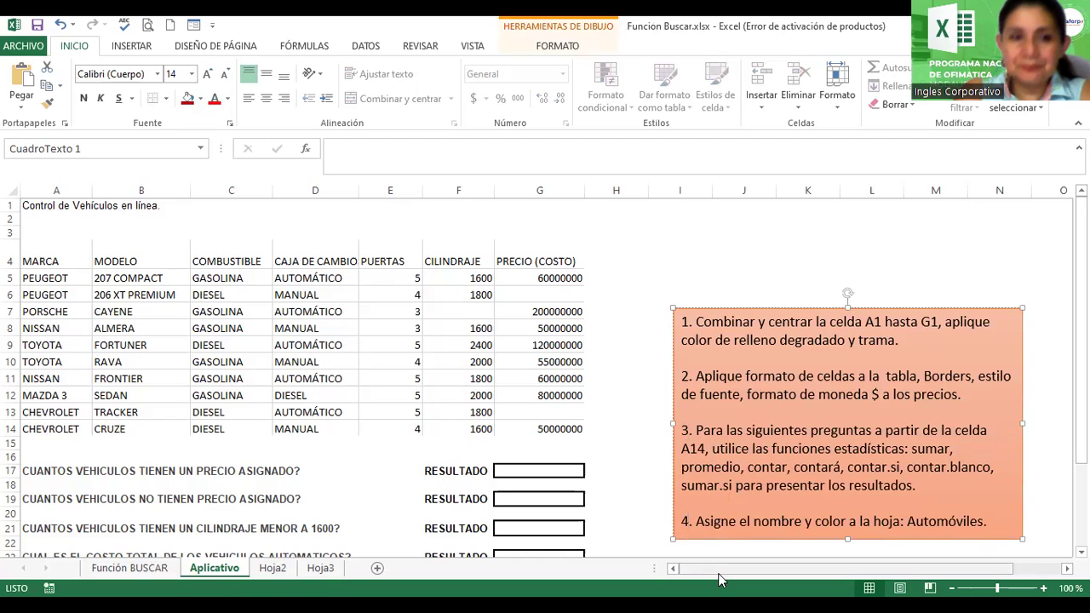
Step: Merge and centre A1:G3 and align the title to the middle vertically
left_click(34, 203)
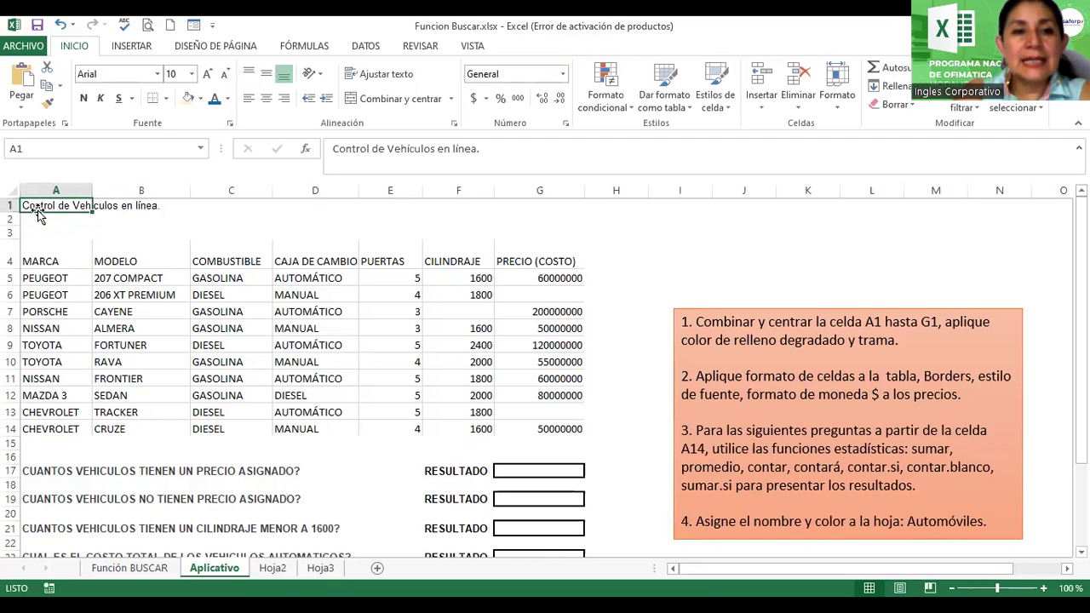
mouse_move(34, 205)
left_mouse_down()
mouse_move(34, 219)
mouse_move(630, 231)
left_mouse_up()
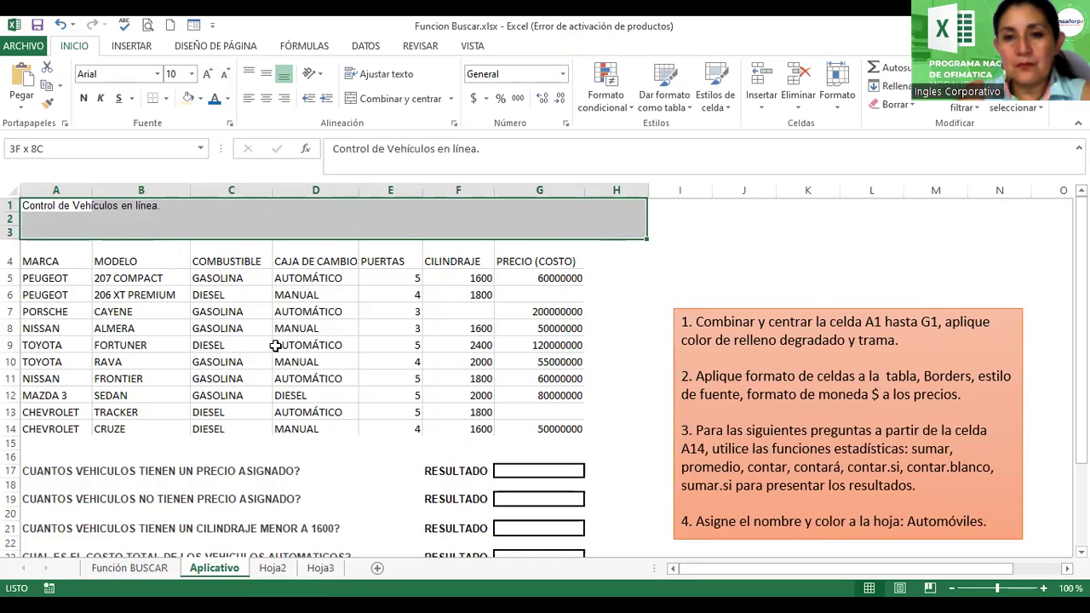
left_click_drag(630, 231, 561, 231)
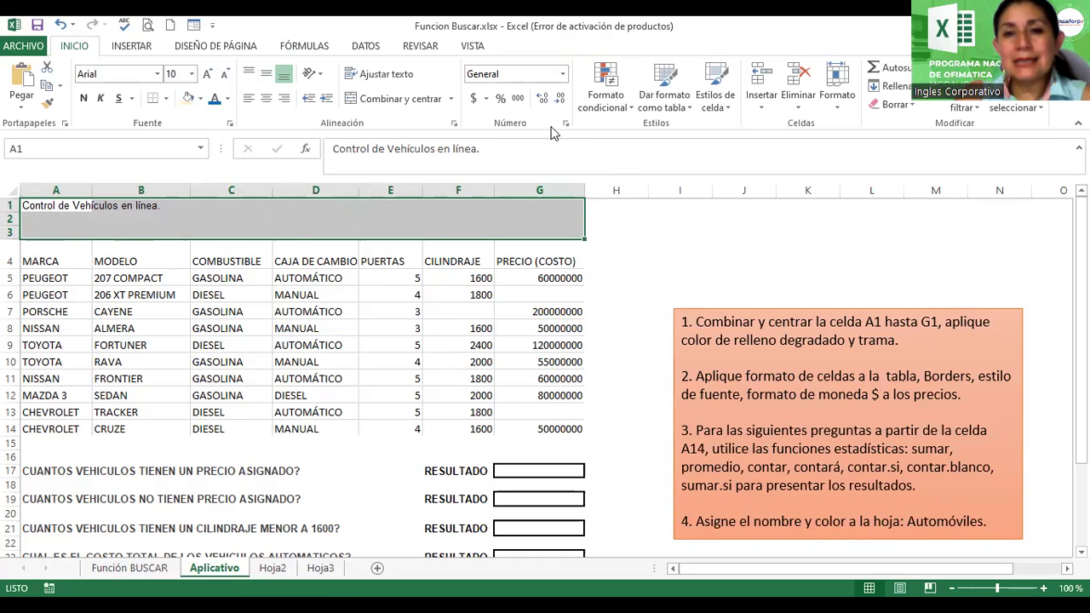
left_click(365, 99)
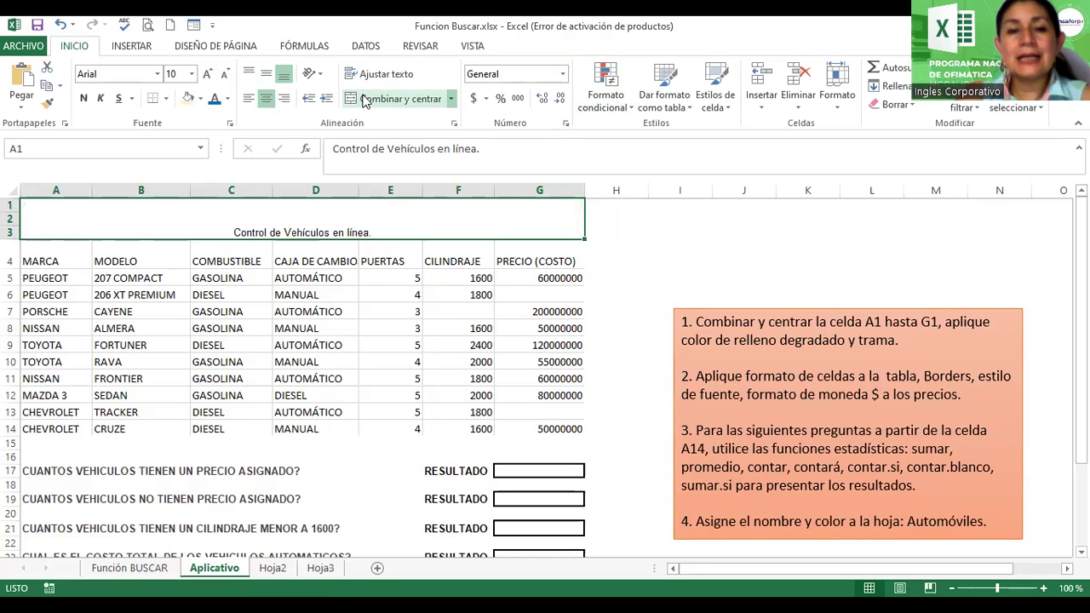
left_click(266, 77)
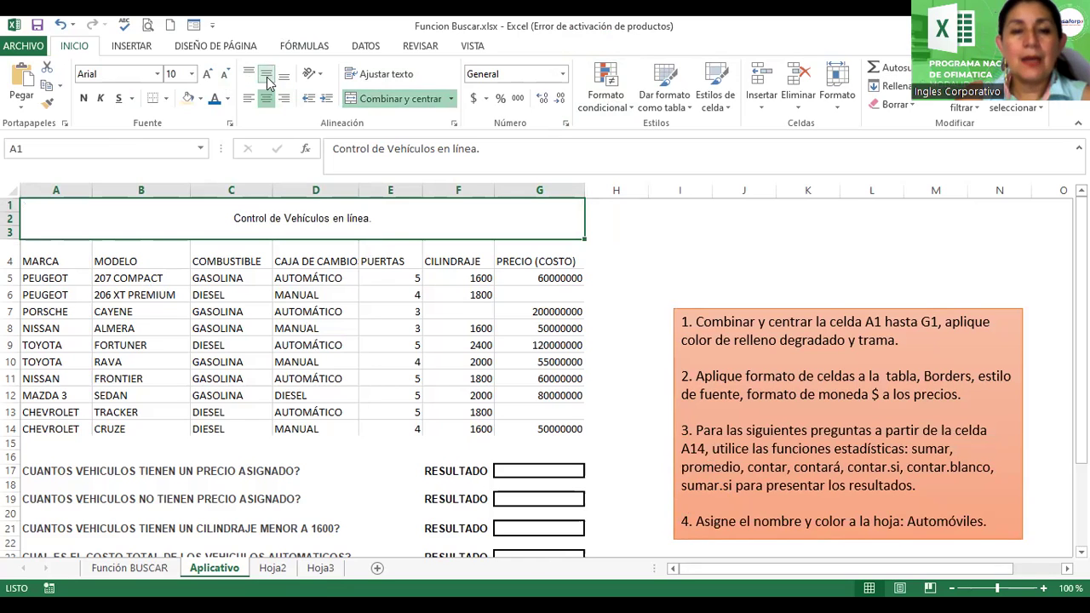
Step: Set the title to 24-point Adobe Gothic Std
left_click(207, 76)
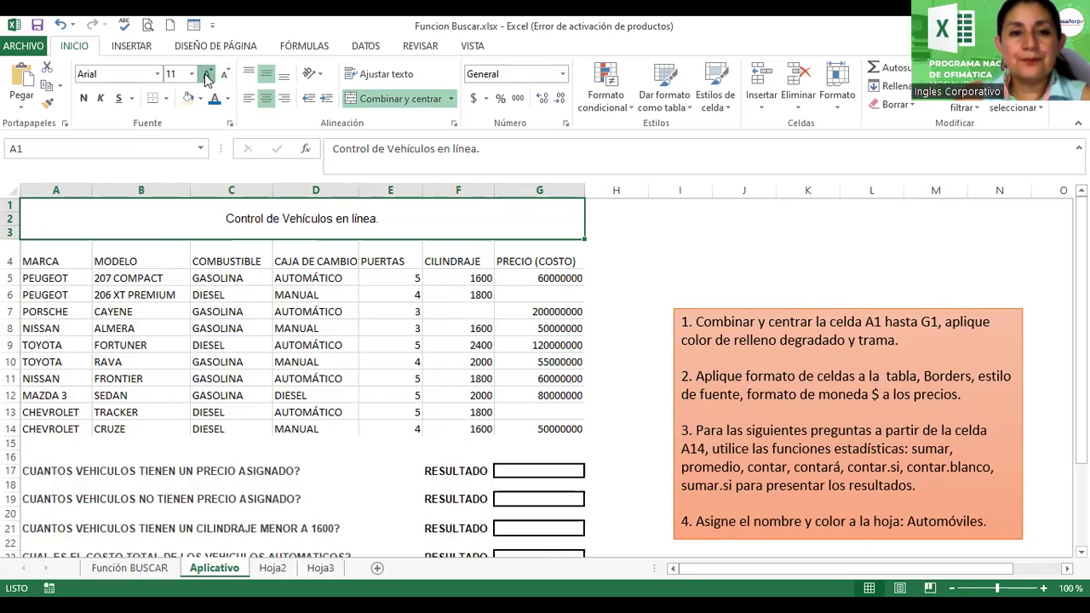
double_click(207, 77)
double_click(206, 77)
double_click(206, 76)
left_click(207, 77)
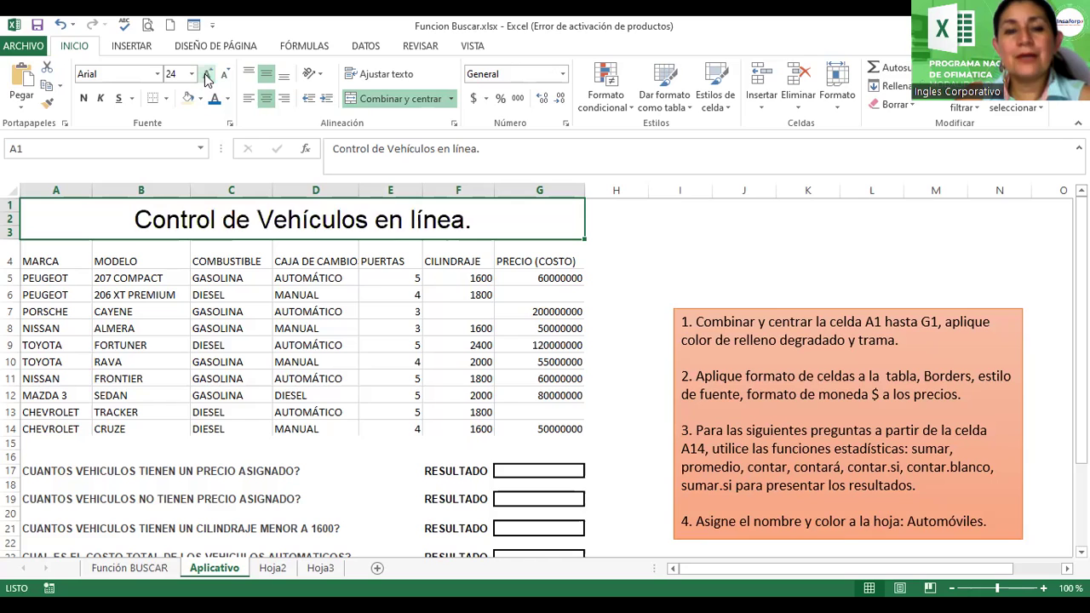
left_click(156, 74)
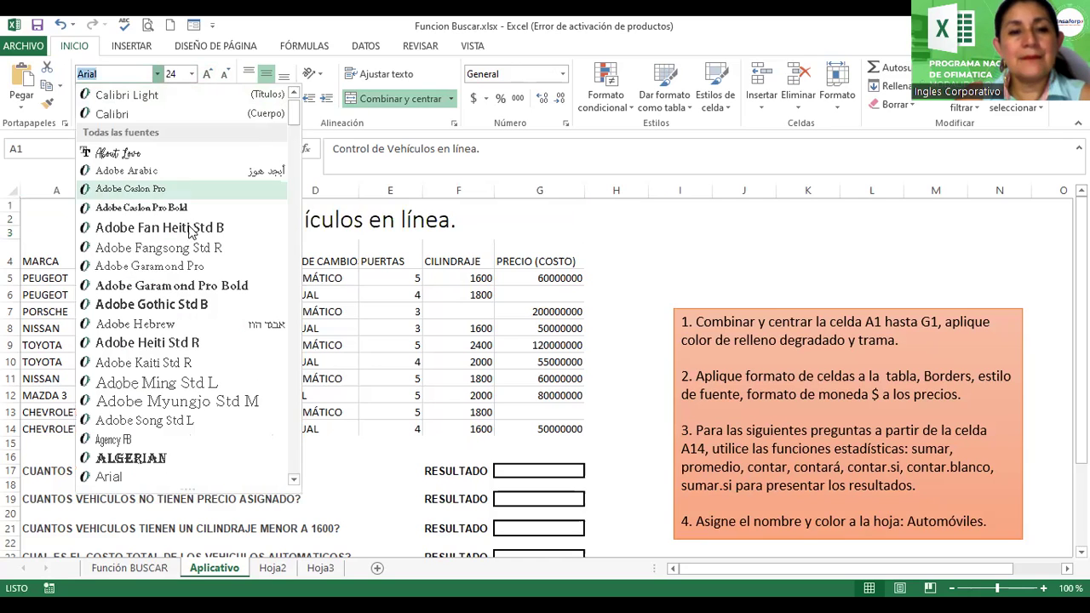
left_click(180, 309)
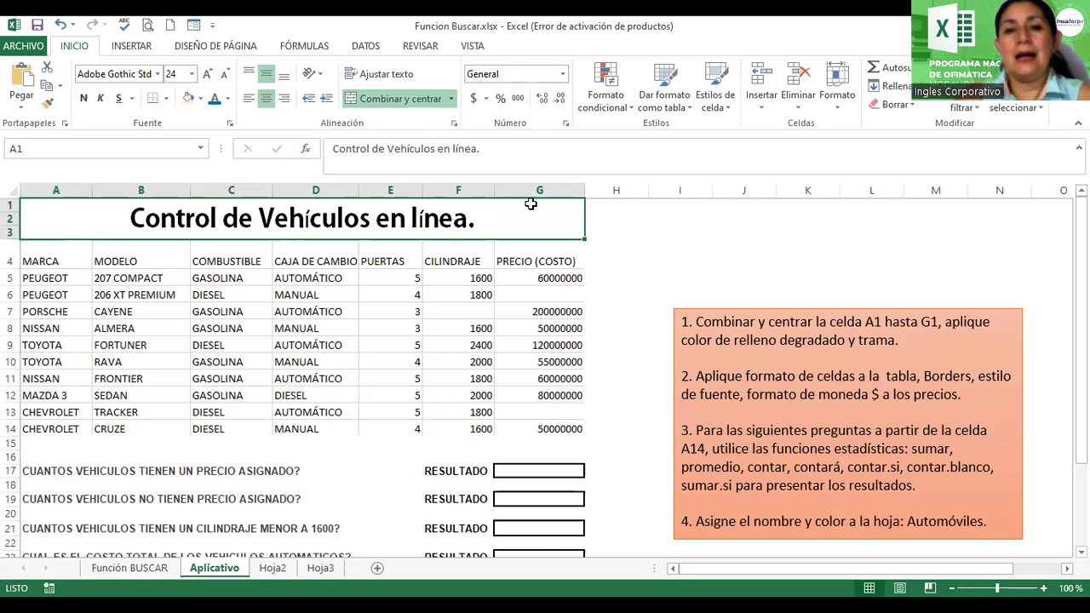
left_click(454, 123)
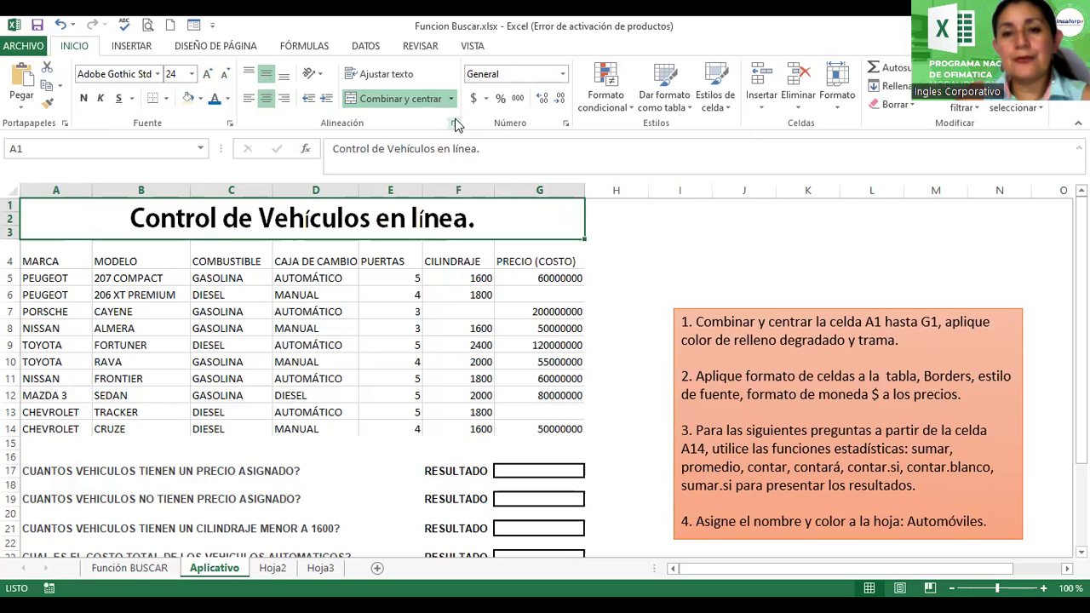
Step: Apply a two-colour blue gradient fill to the title block
left_click(678, 256)
left_click(512, 444)
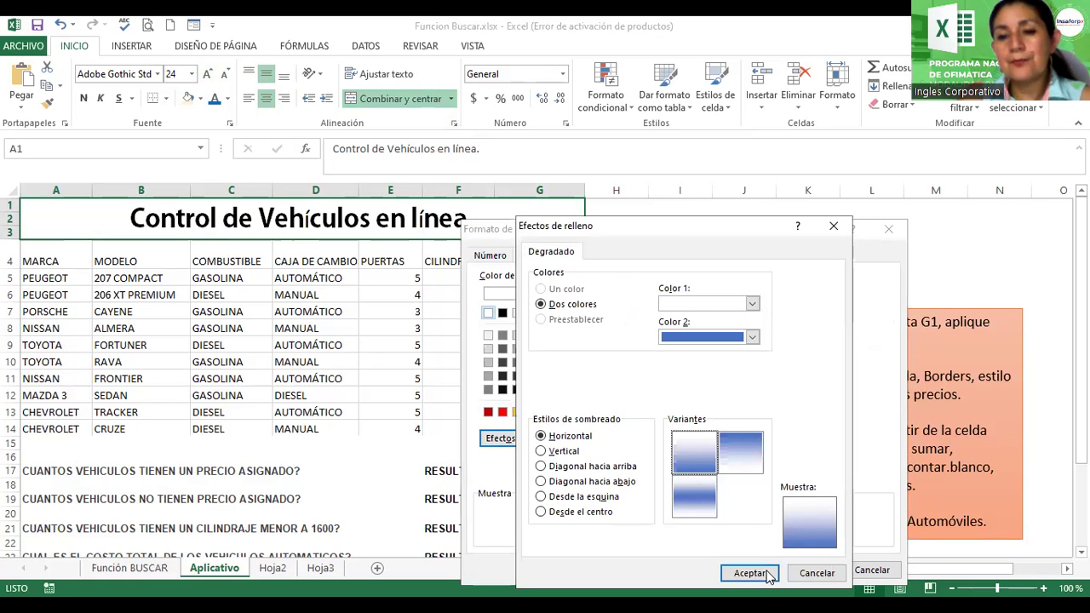
left_click(776, 572)
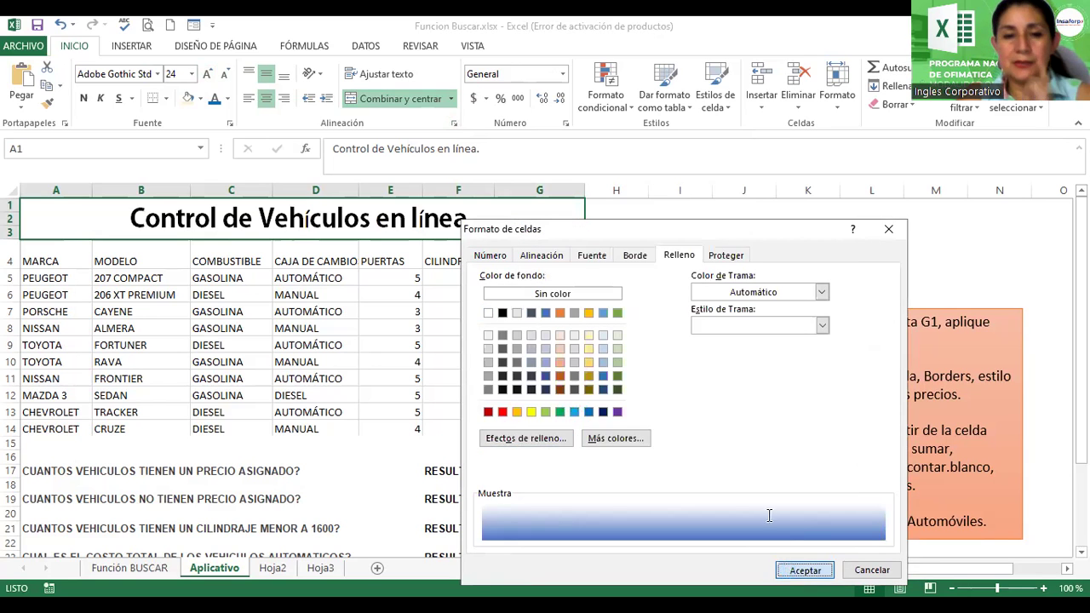
left_click(787, 570)
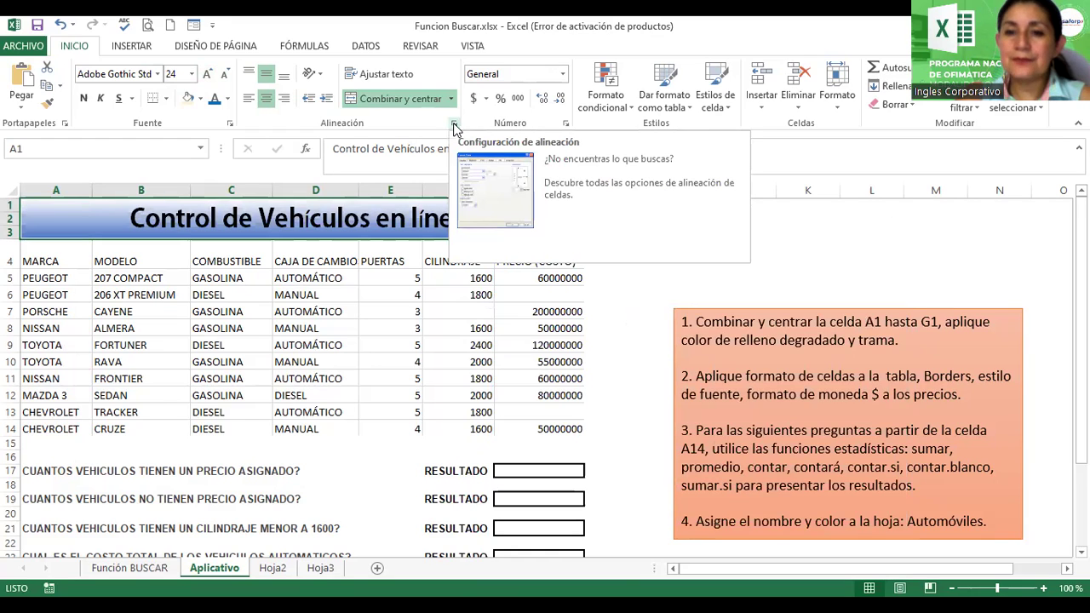
Step: Change the gradient's second colour to yellow with Diagonal hacia arriba shading
left_click(454, 126)
left_click(693, 257)
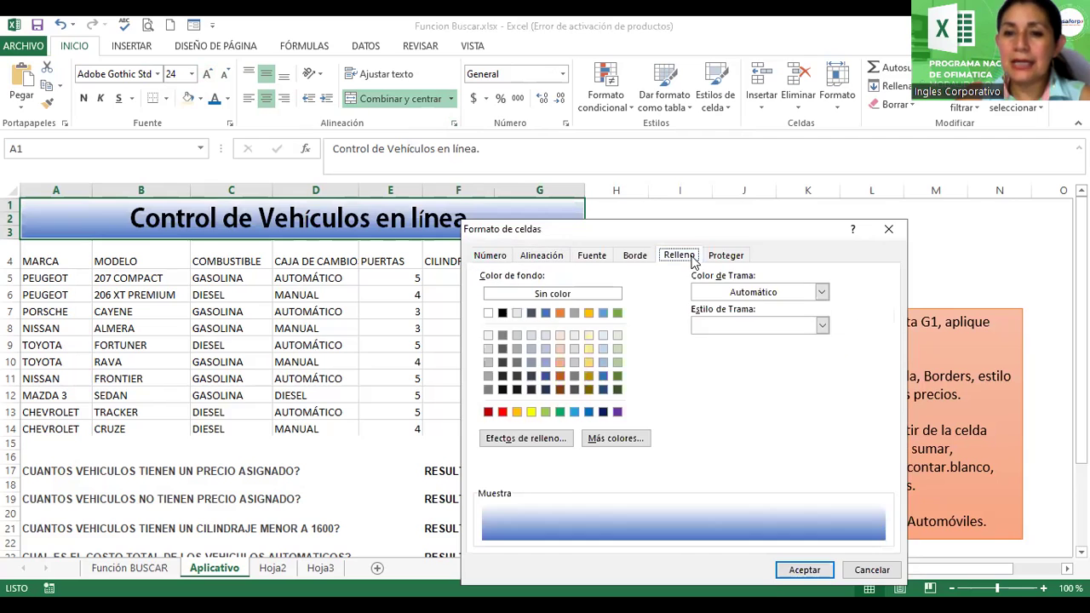
left_click(545, 438)
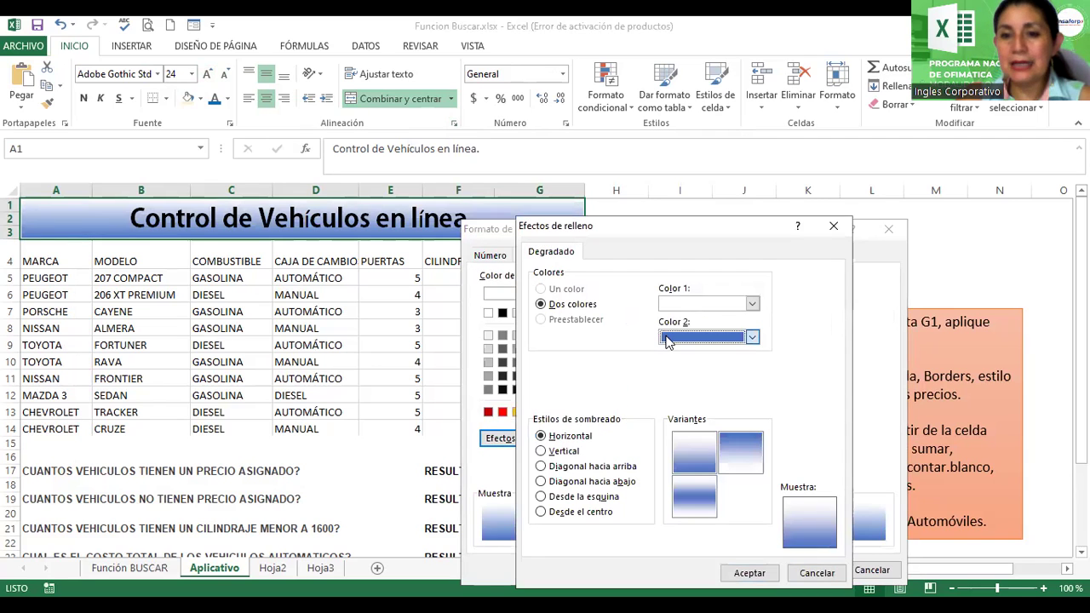
left_click(668, 339)
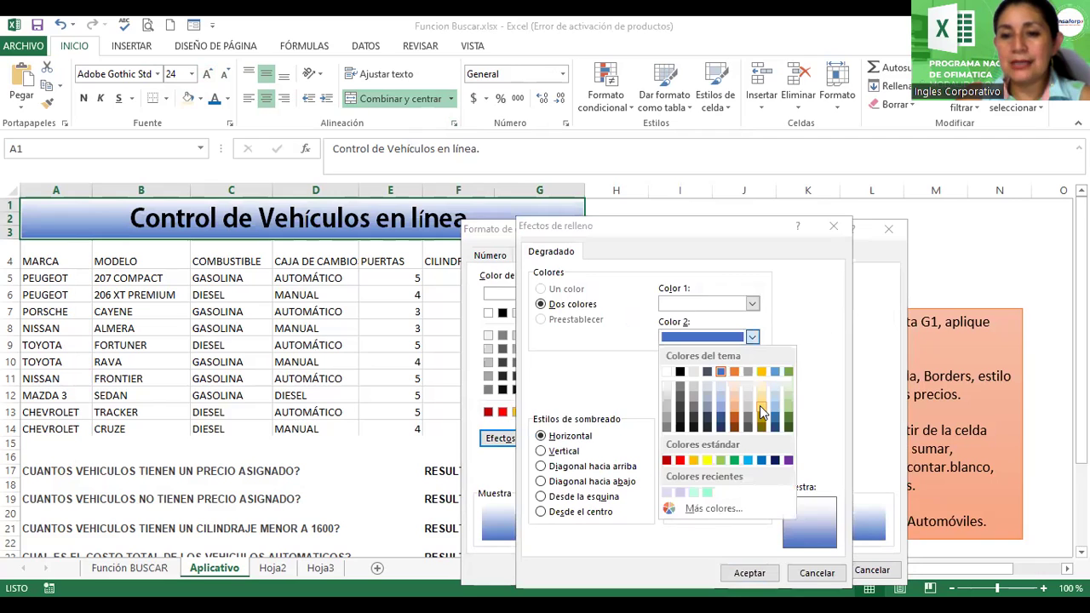
left_click(759, 405)
key("alt+d")
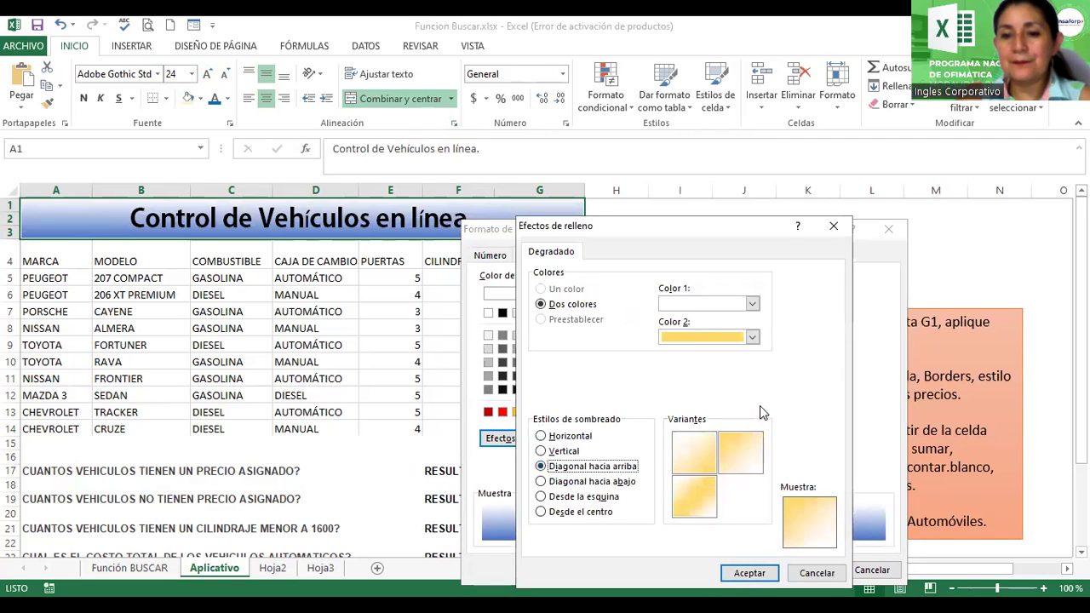
left_click(742, 573)
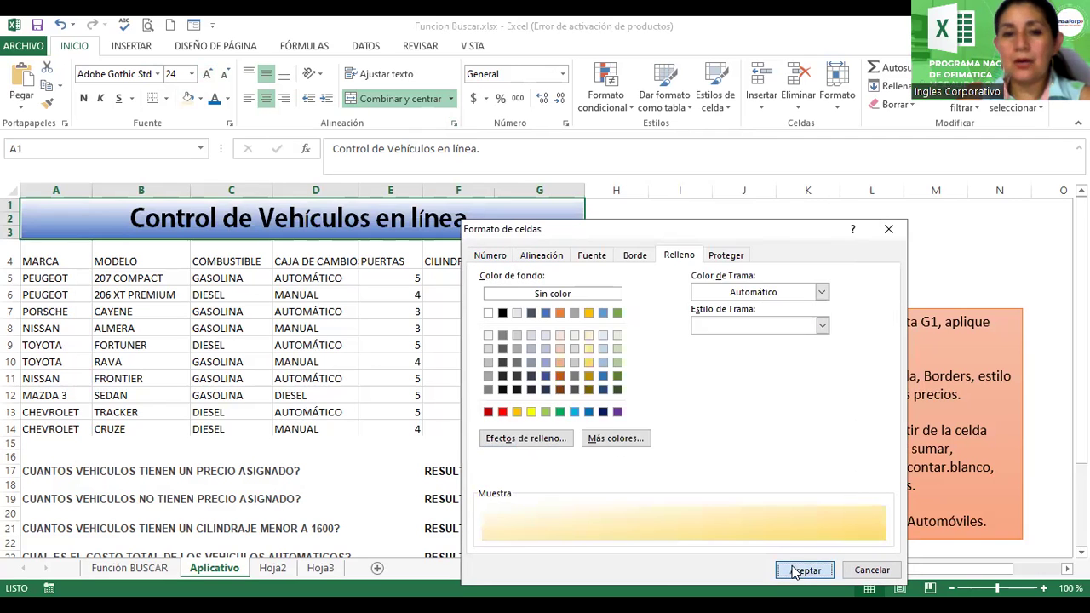
left_click(794, 571)
left_click(721, 242)
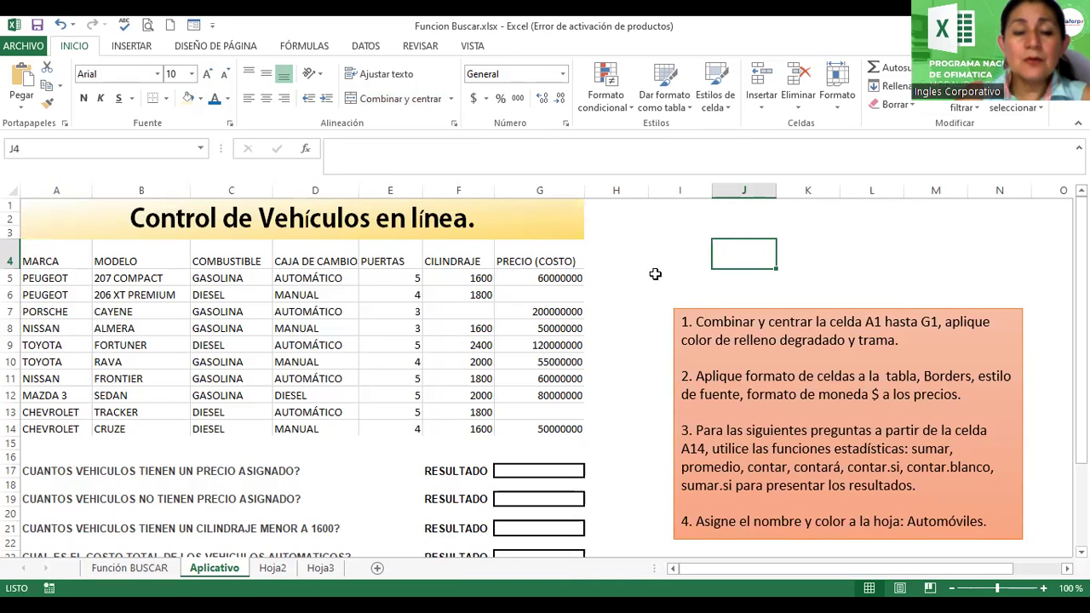
left_click(611, 396)
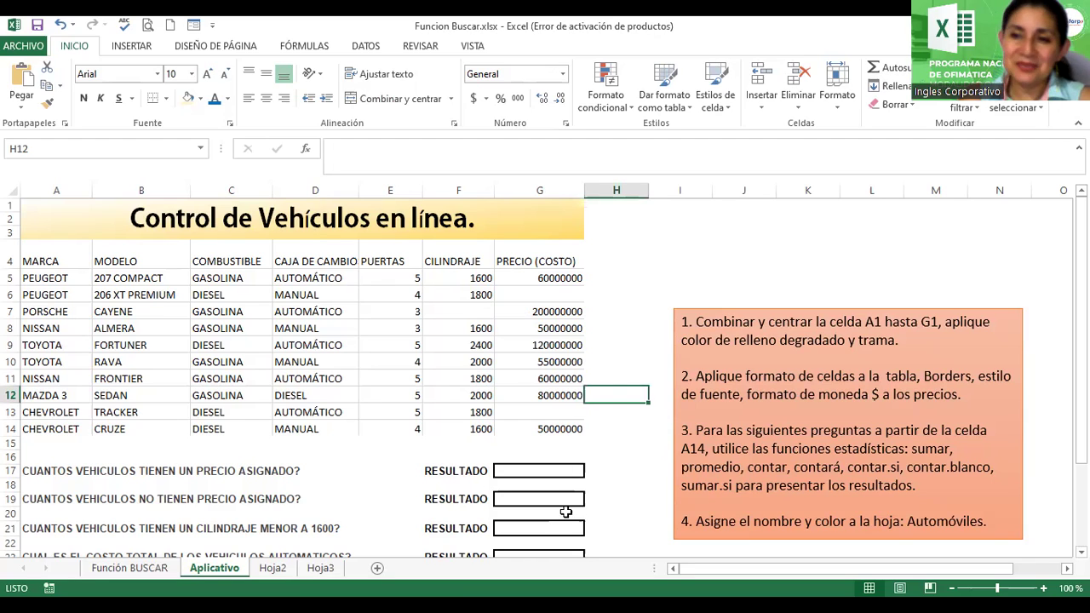
left_click(514, 469)
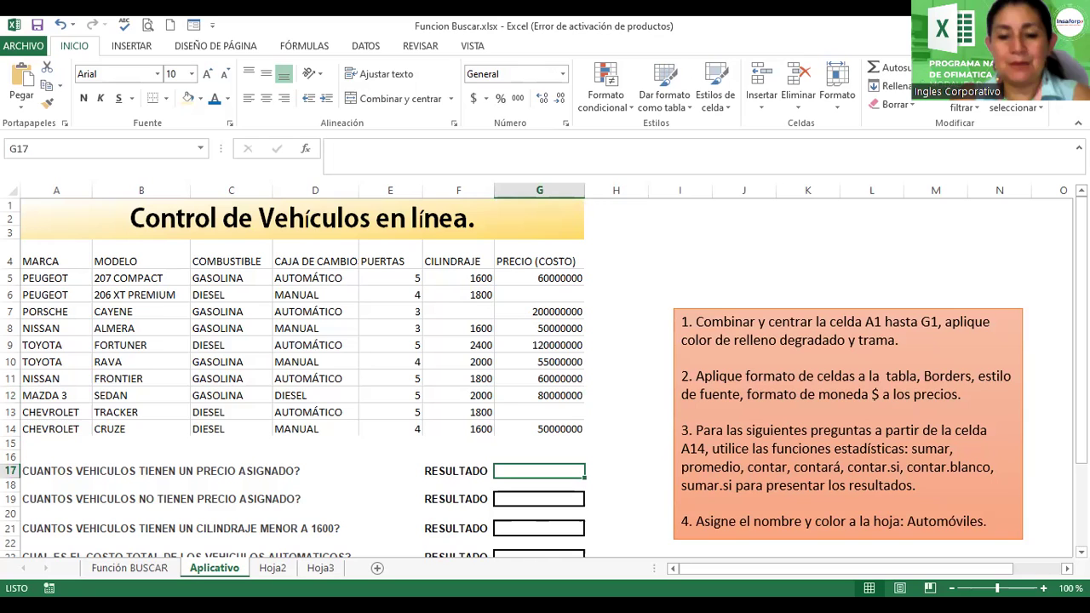
Step: Enter =CONTAR(G5:G14) in G17 to count the 8 vehicles with a price
type("=")
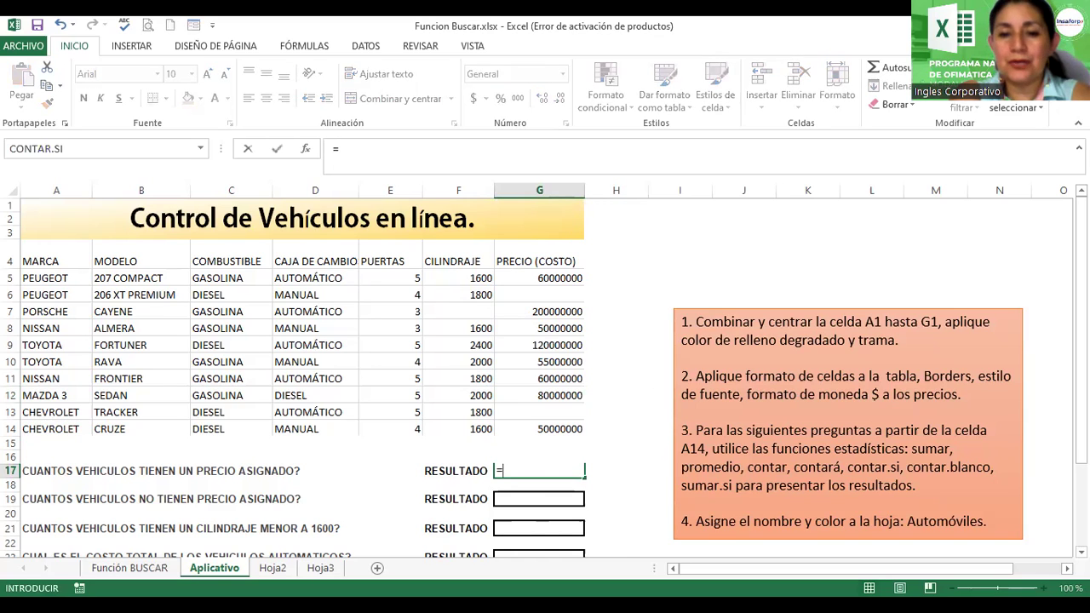
type("contar")
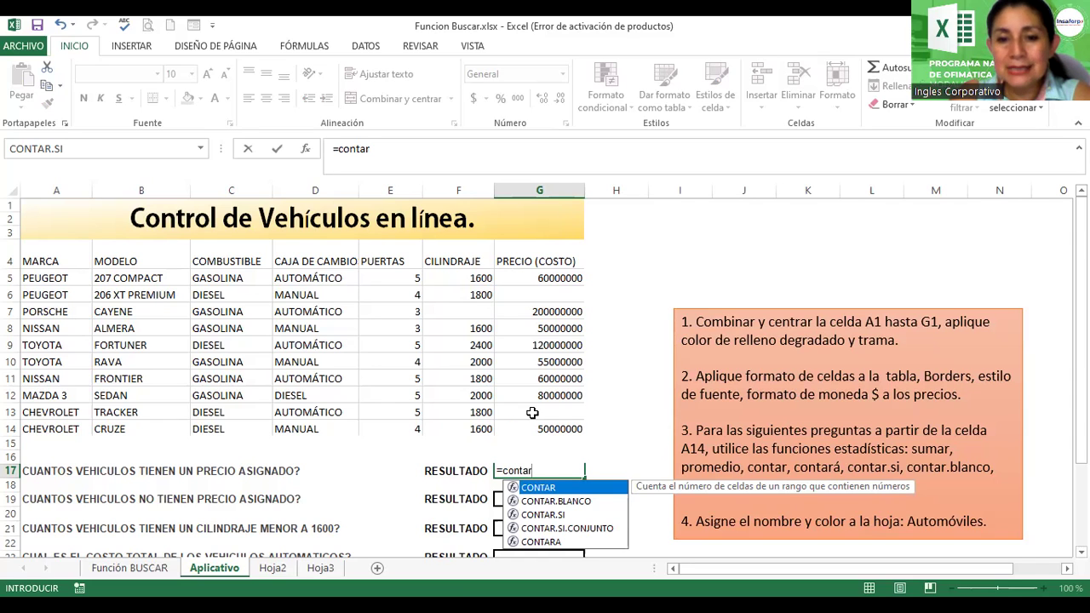
type("(")
left_click_drag(536, 278, 529, 424)
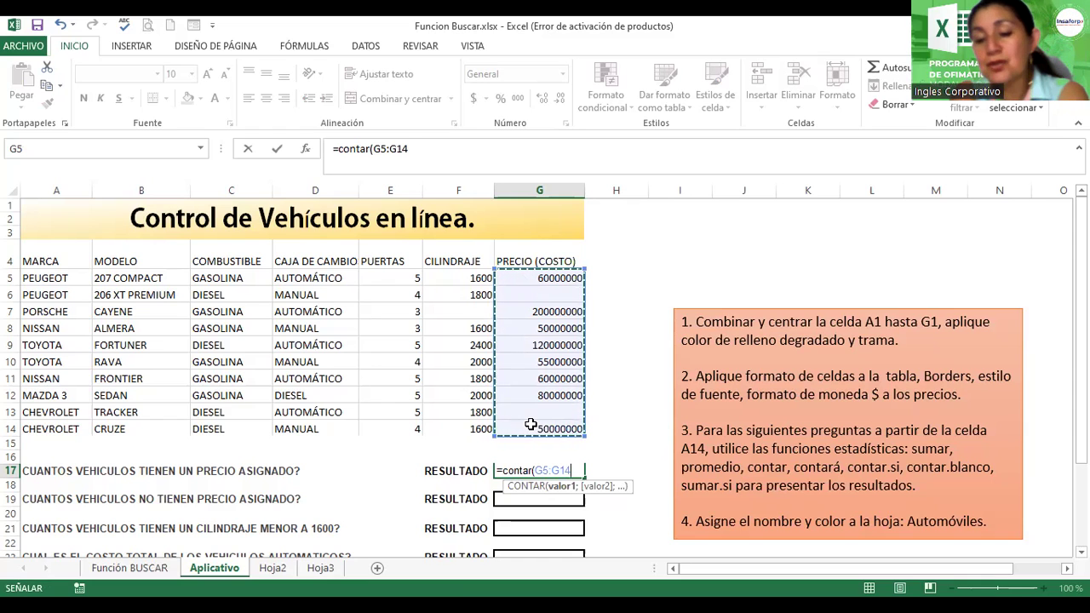
key("Return")
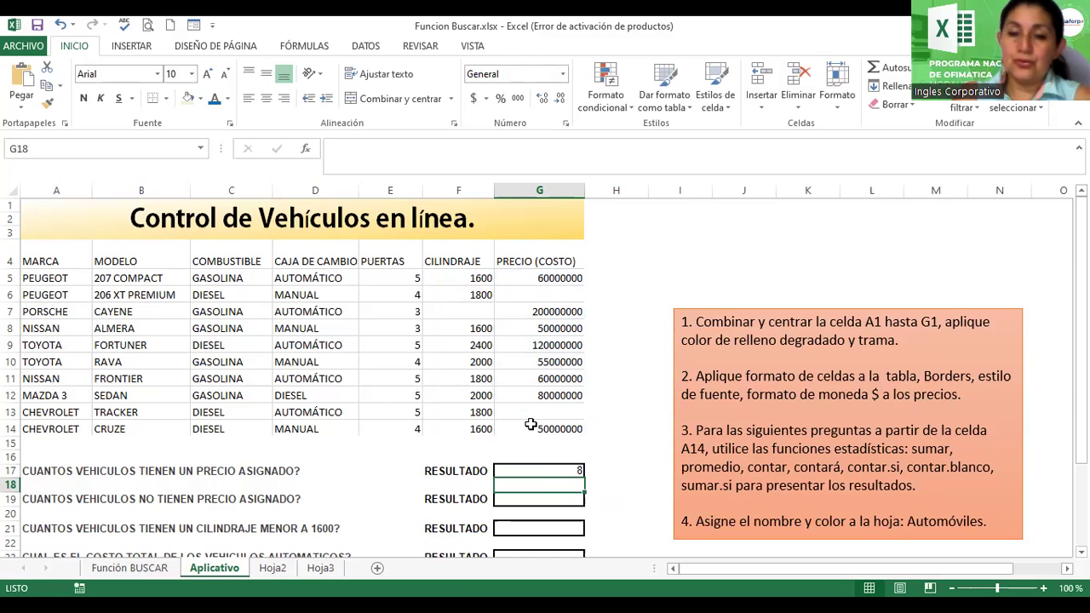
left_click(541, 471)
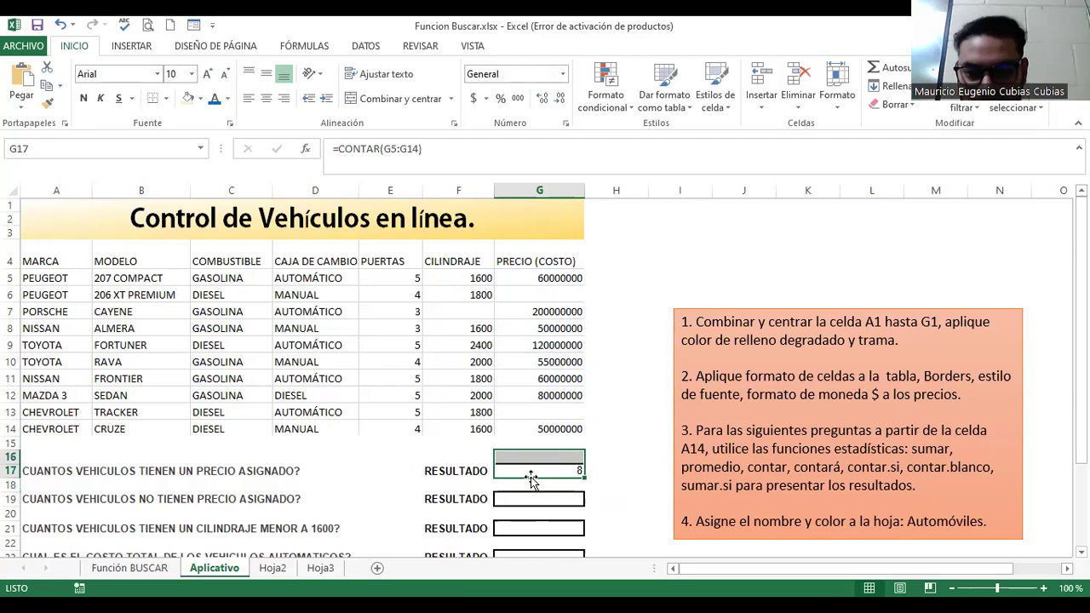
Step: Make the 8 in G17 italic, two font sizes larger and centred
left_click(101, 98)
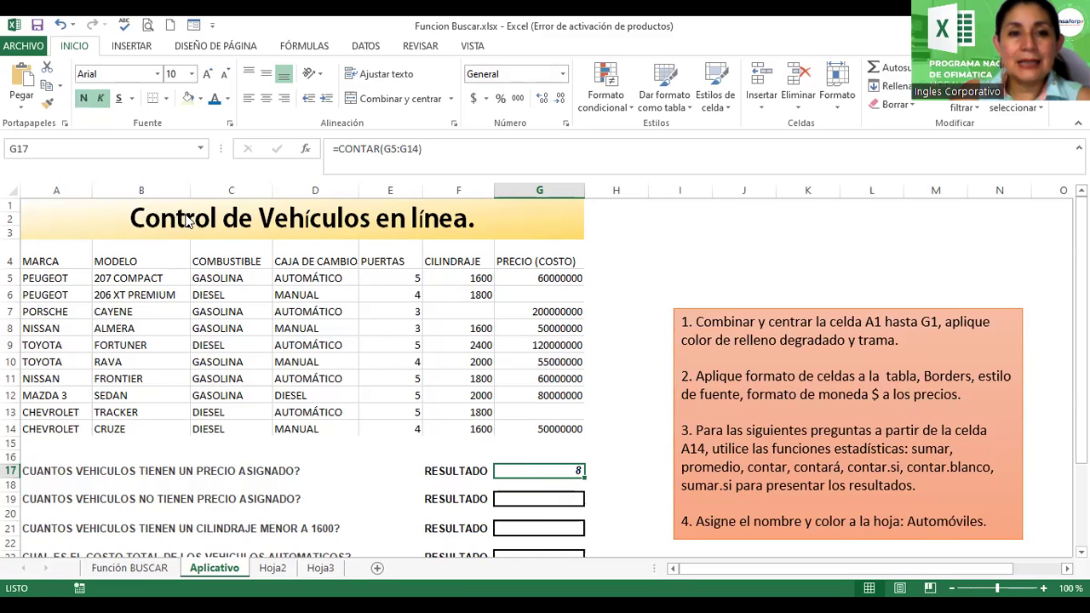
left_click(207, 74)
left_click(206, 74)
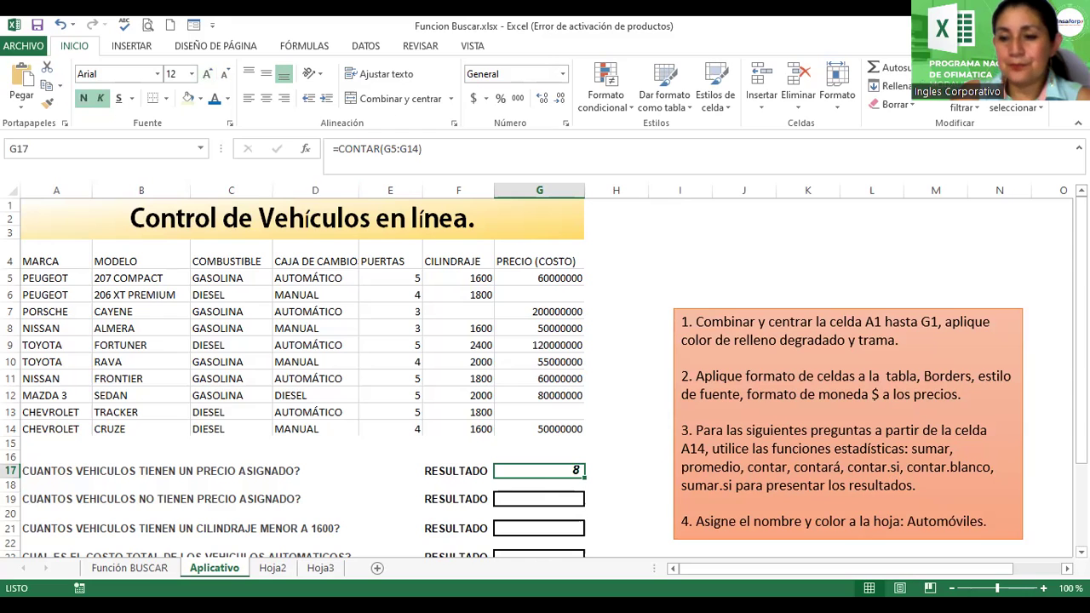
scroll(273, 204, "down", 2)
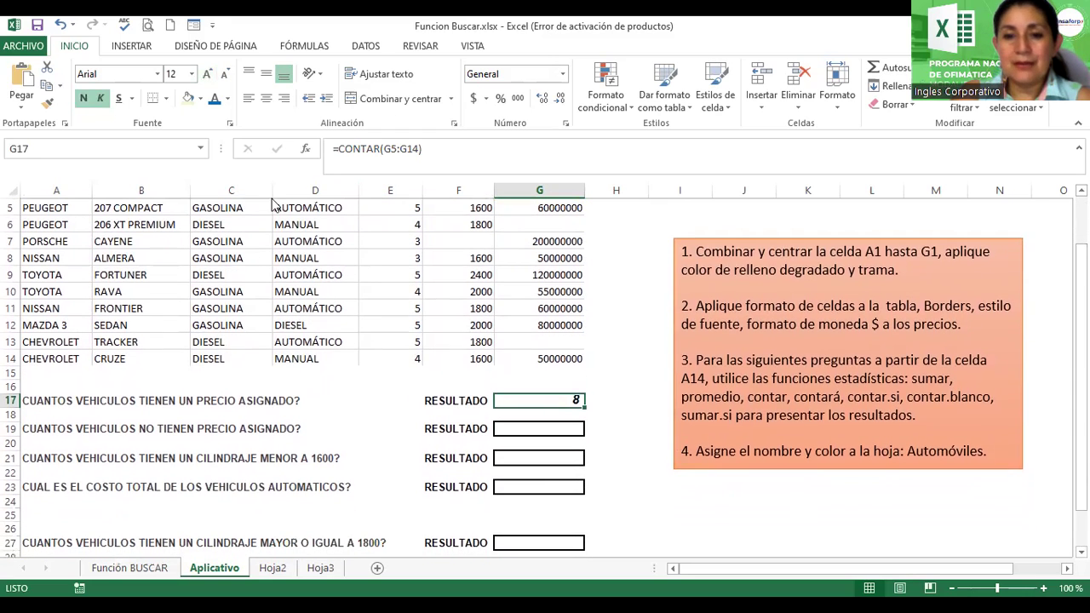
left_click(265, 97)
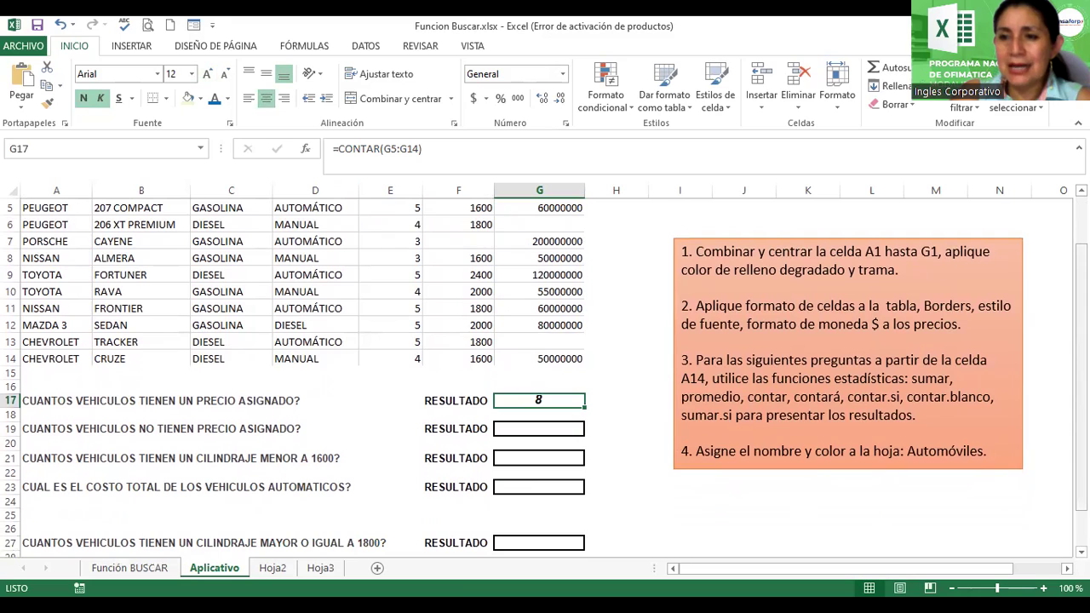
scroll(562, 443, "up", 1)
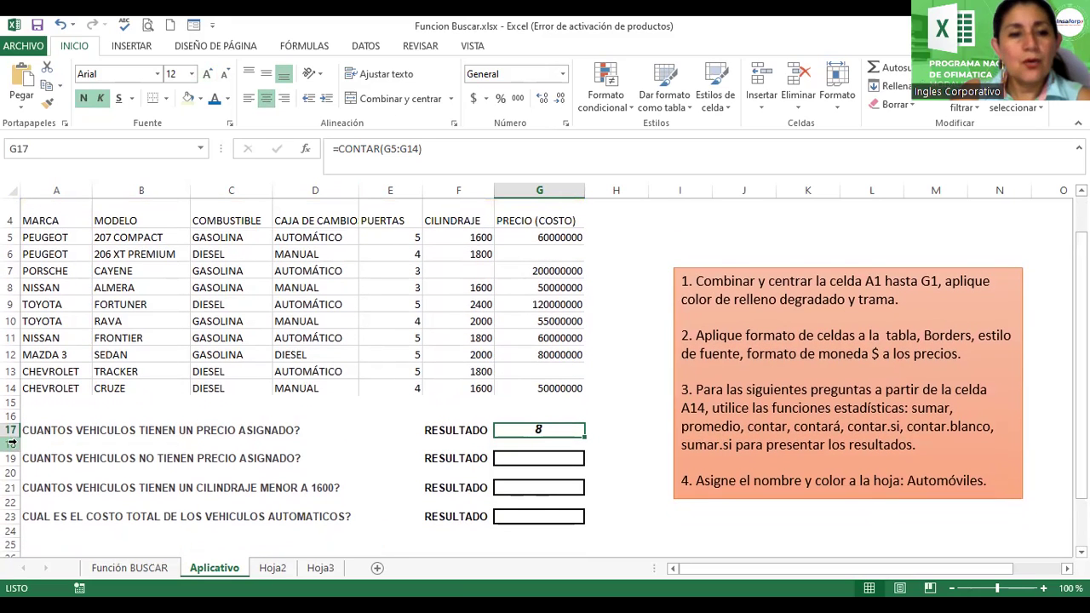
Step: Make row 17 taller and select G19 for the next answer
left_click_drag(7, 436, 7, 445)
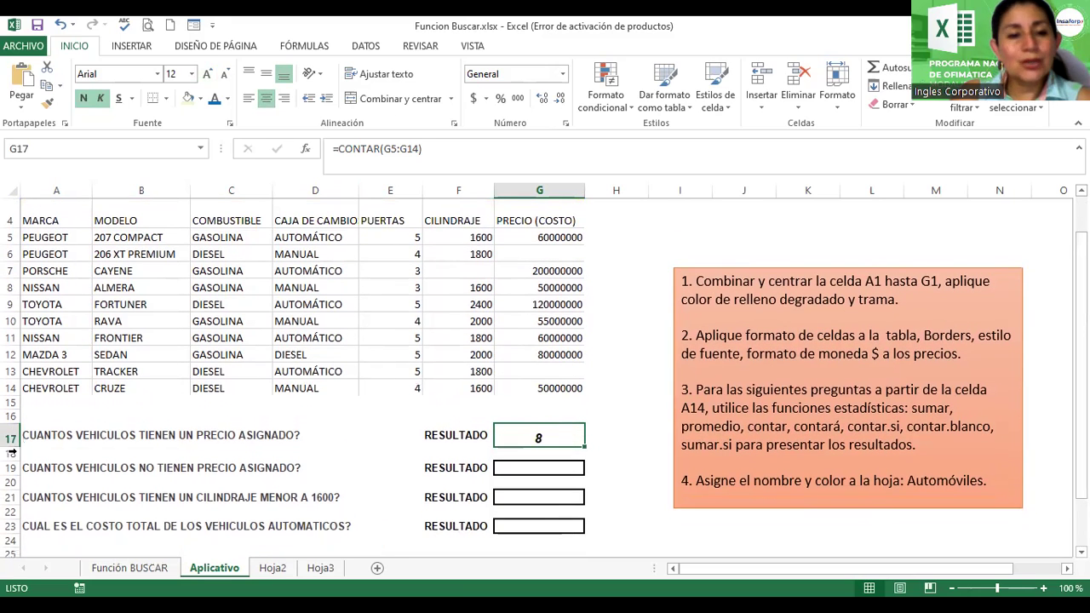
left_click(517, 465)
scroll(545, 374, "down", 1)
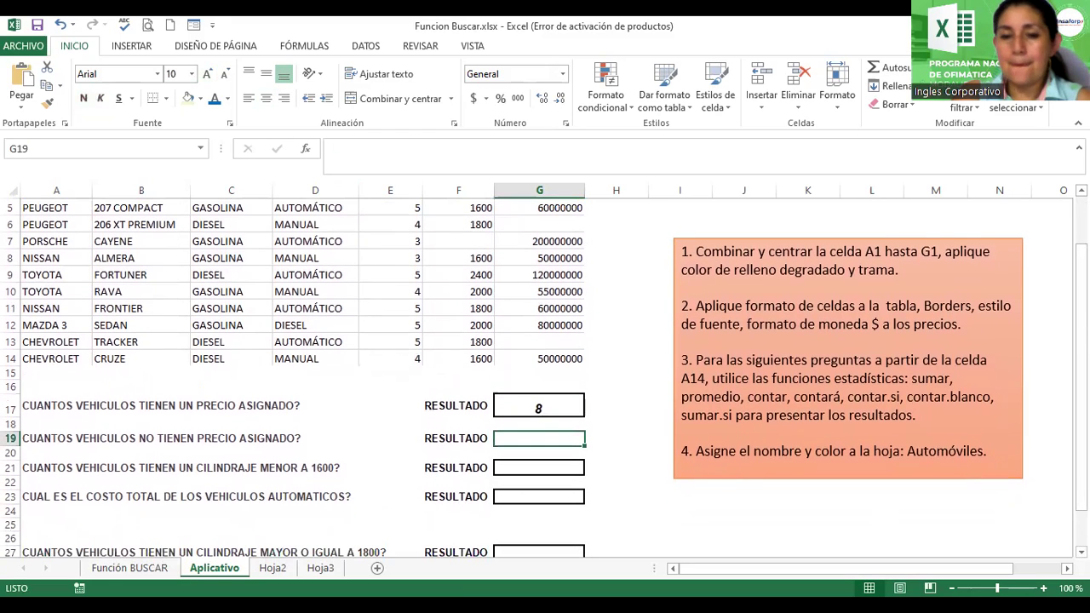
Step: Enter =CONTAR.BLANCO(G5:G14) in G19 to count the 2 vehicles without a price
type("=")
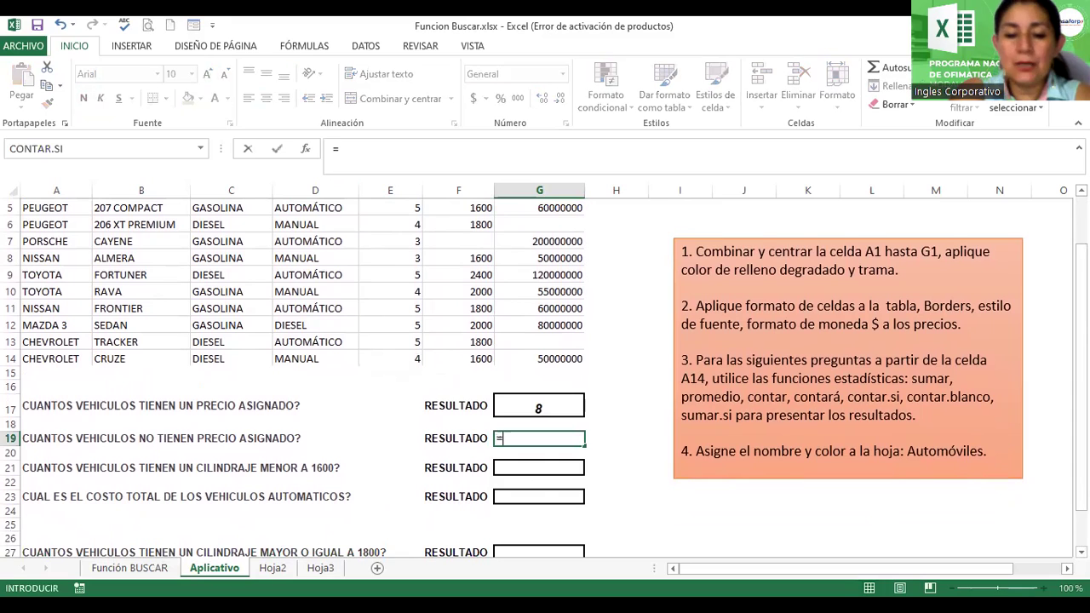
type("contar.")
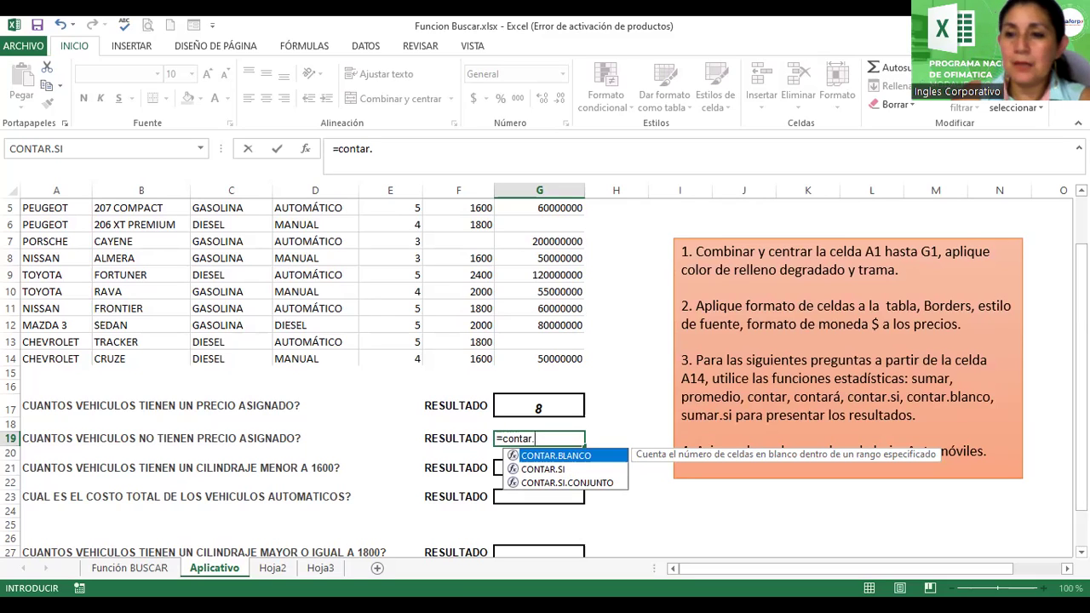
key("Tab")
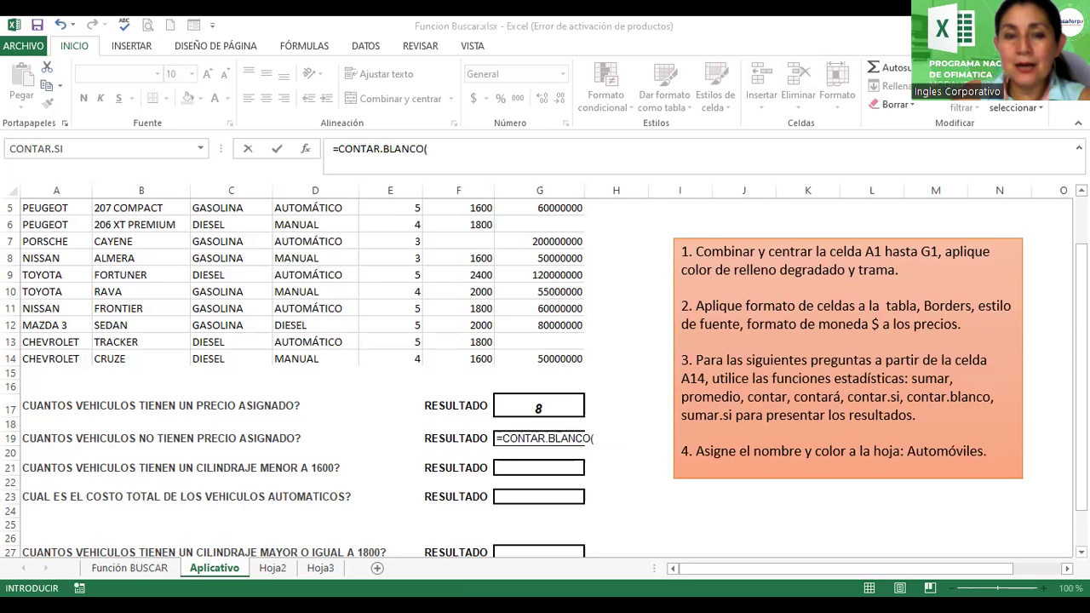
scroll(524, 274, "up", 2)
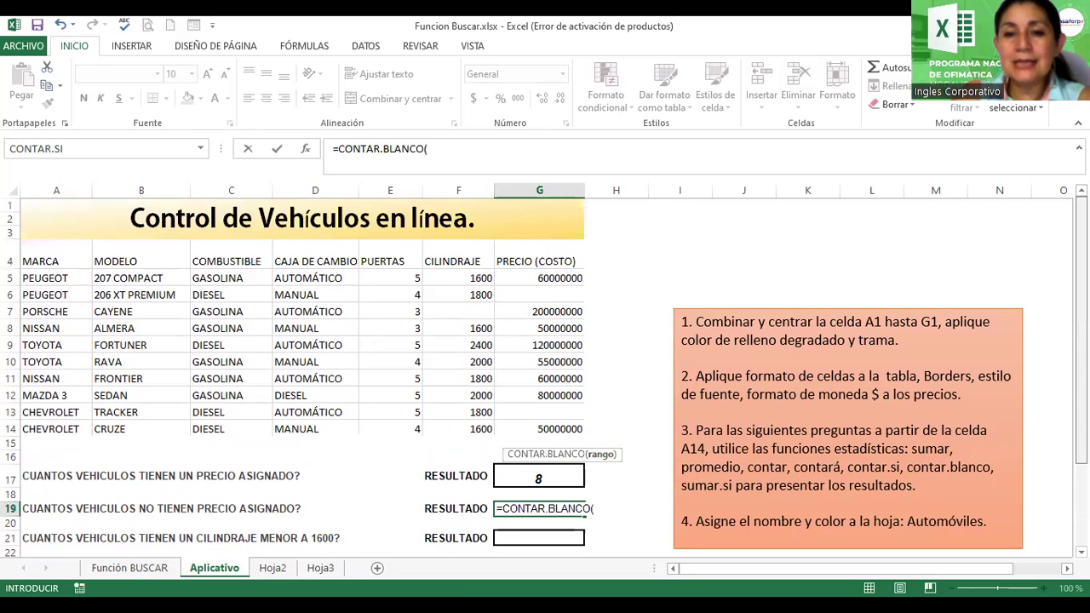
left_click(517, 276)
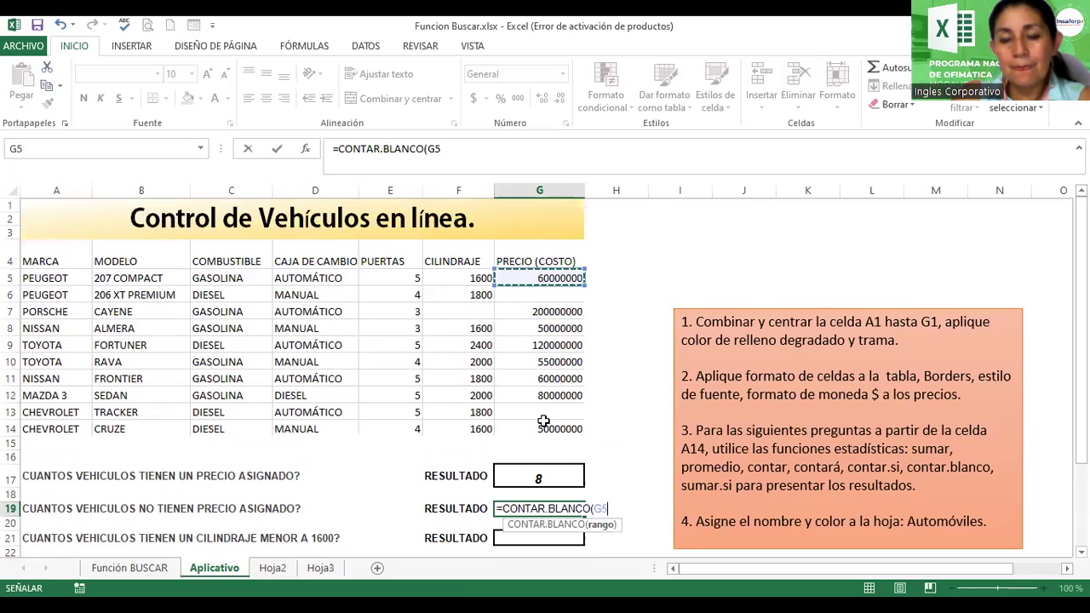
left_click_drag(543, 420, 545, 430)
scroll(545, 430, "down", 1)
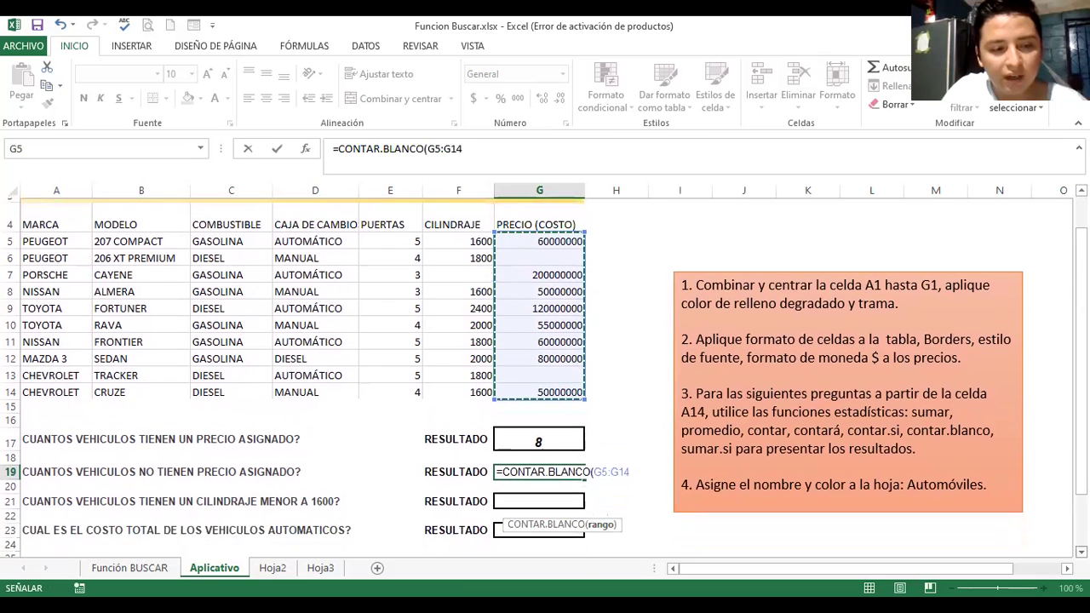
scroll(544, 425, "down", 1)
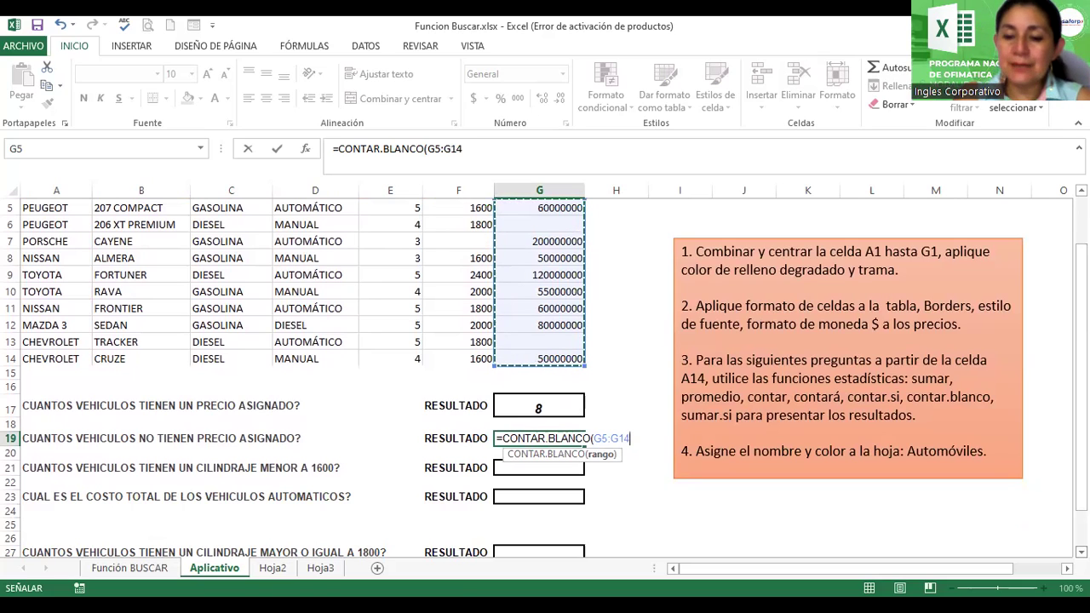
type(")")
key("Return")
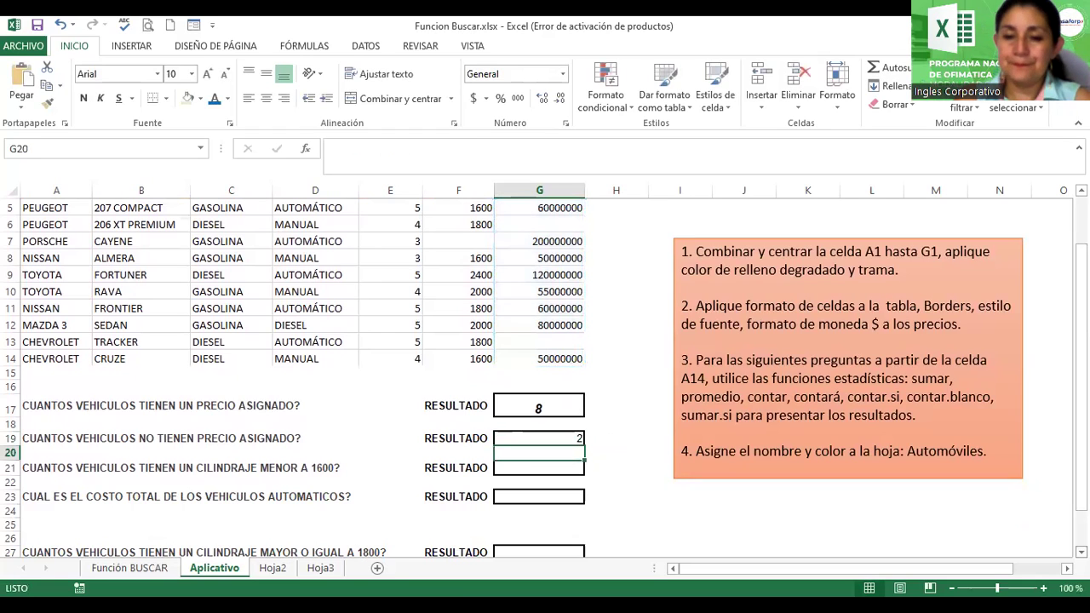
Step: Copy G17's formatting onto G19 with Format Painter and zoom in to check the result
left_click(555, 403)
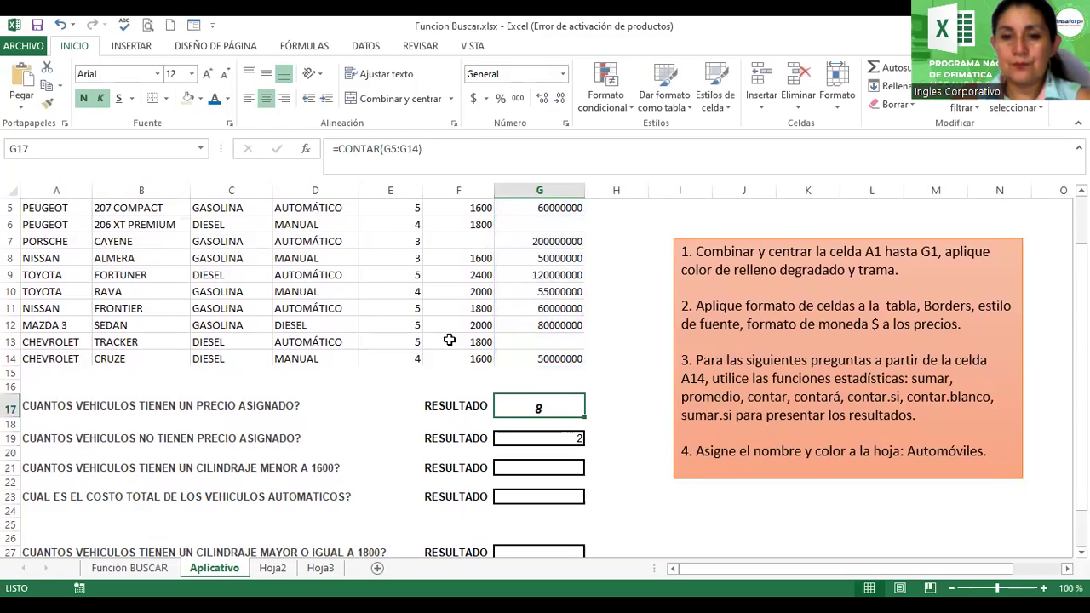
left_click(47, 102)
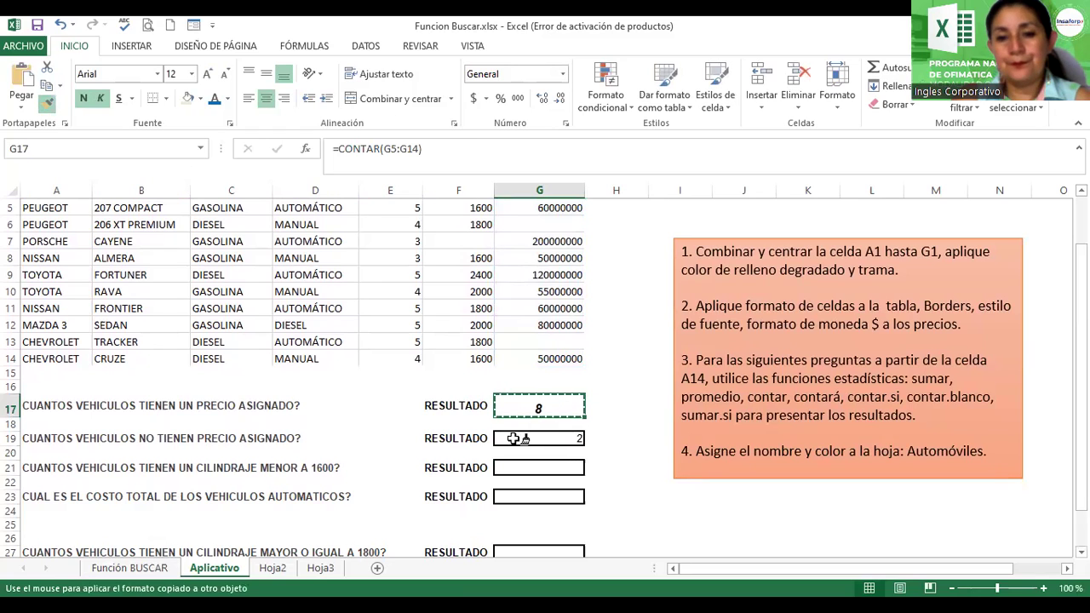
left_click(513, 438)
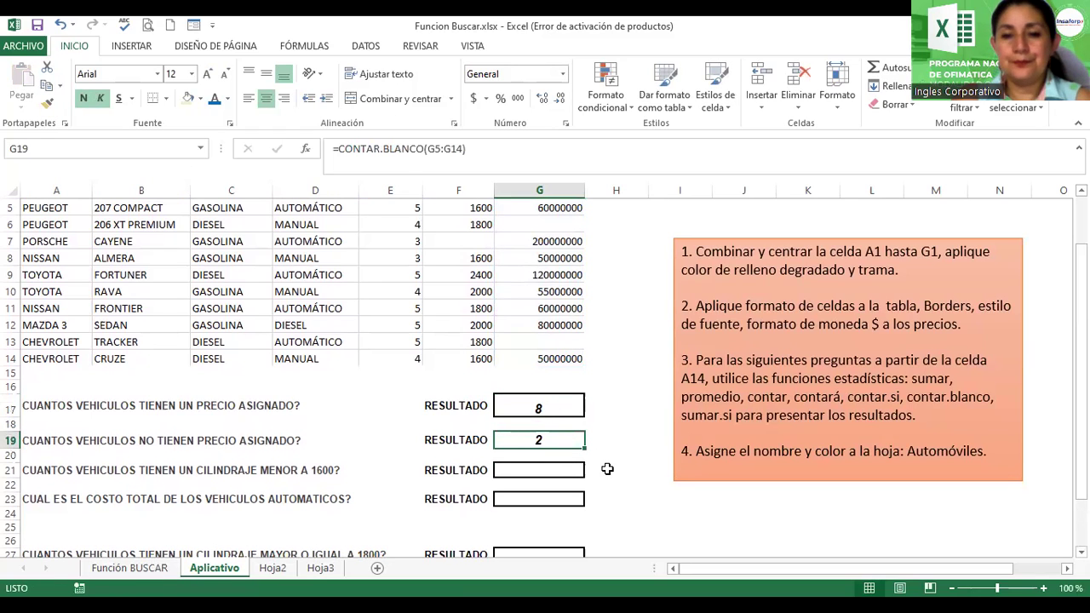
left_click(1042, 587)
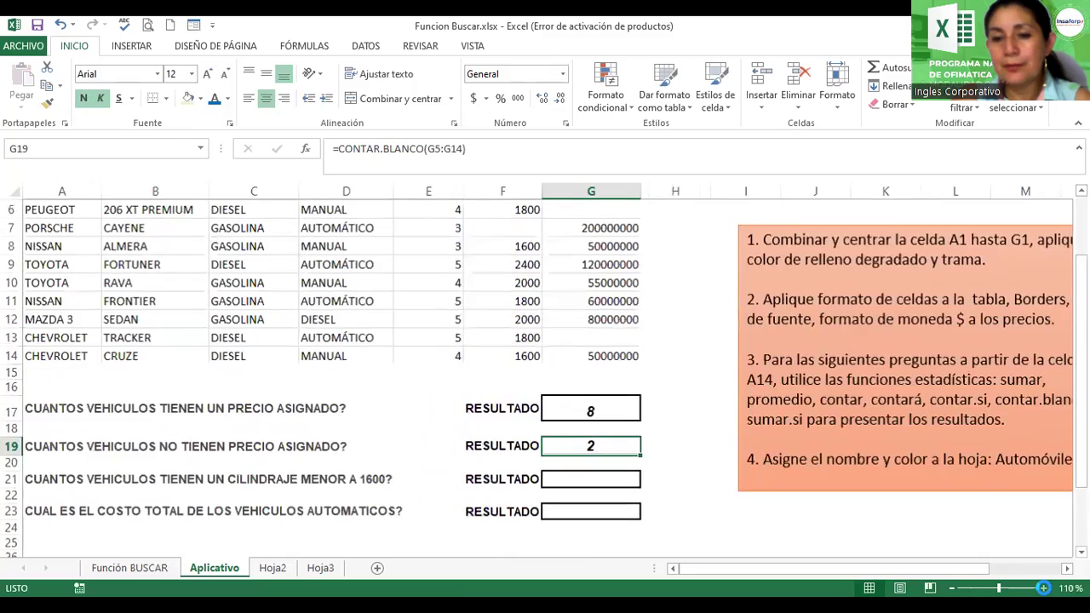
left_click(1042, 588)
left_click(1043, 587)
double_click(742, 445)
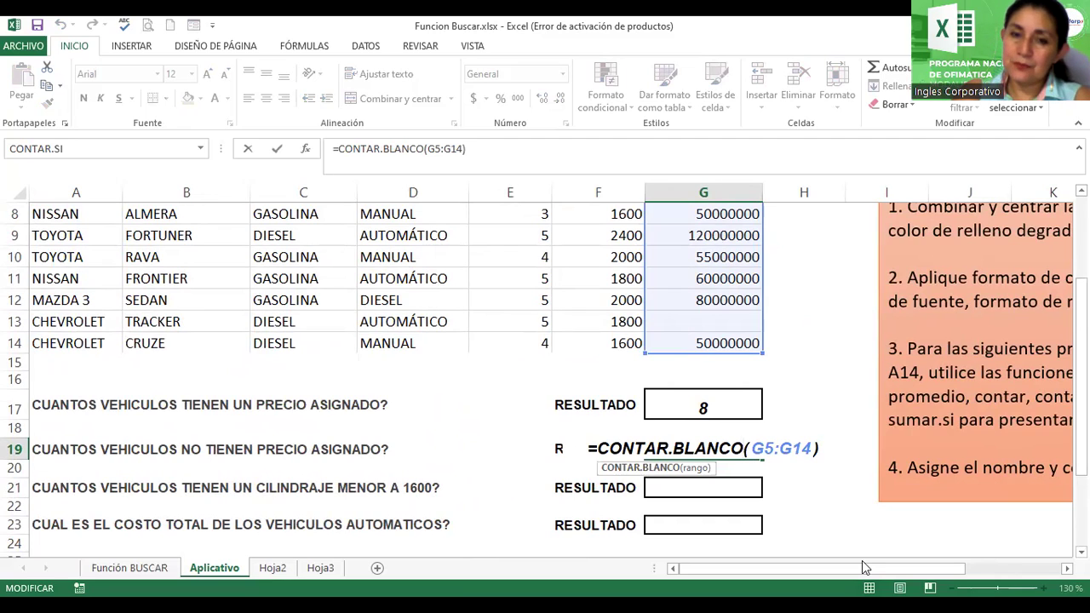
key("Return")
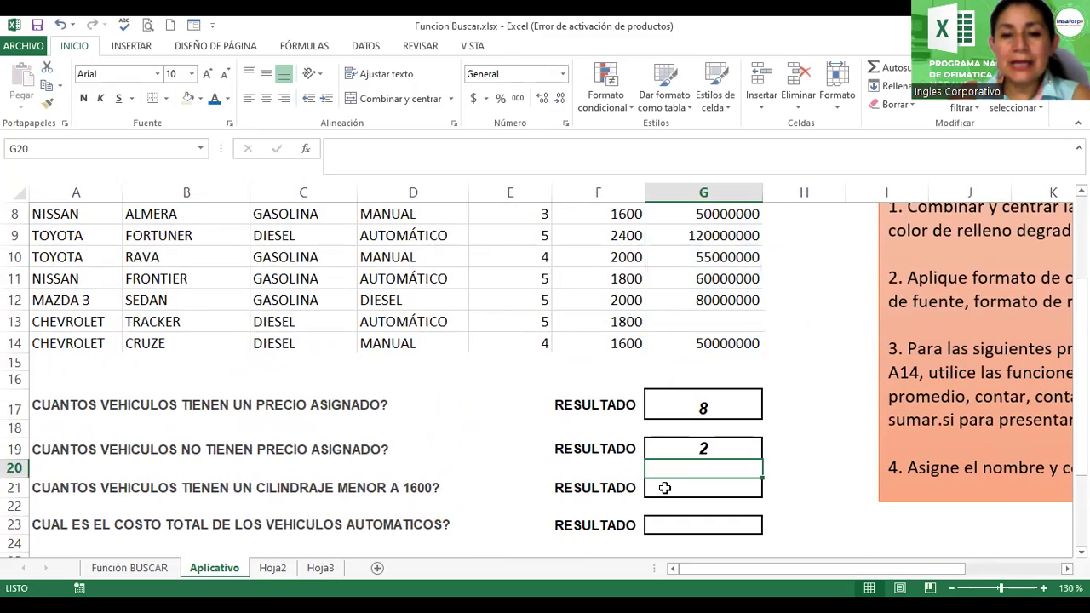
Step: Enter =CONTAR.SI(F5:F14;"<1600") in G21, which returns 0
left_click(672, 487)
type("=c")
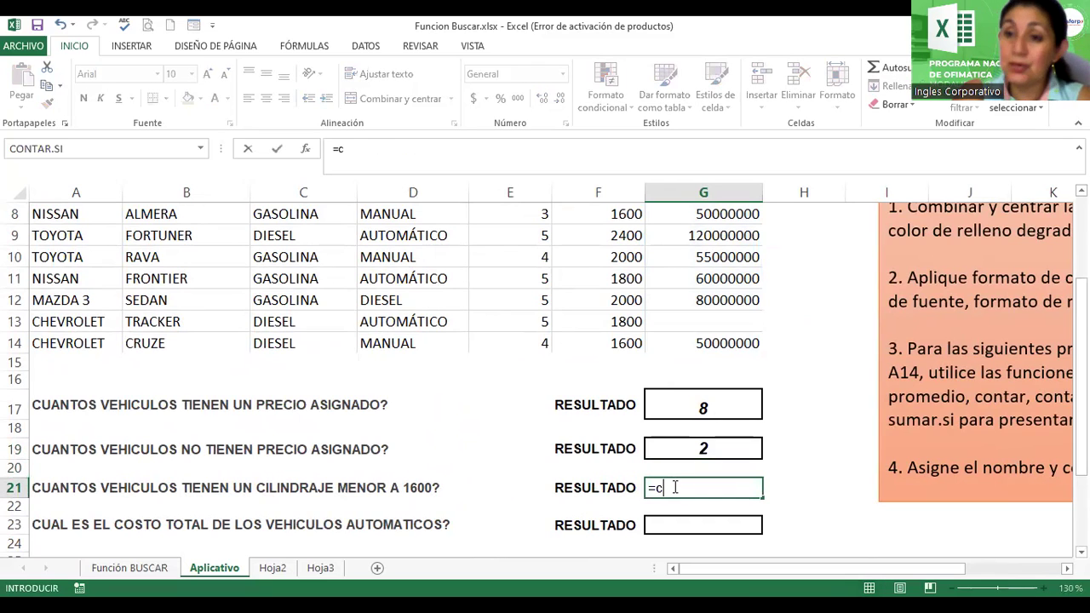
type("ontar.si(")
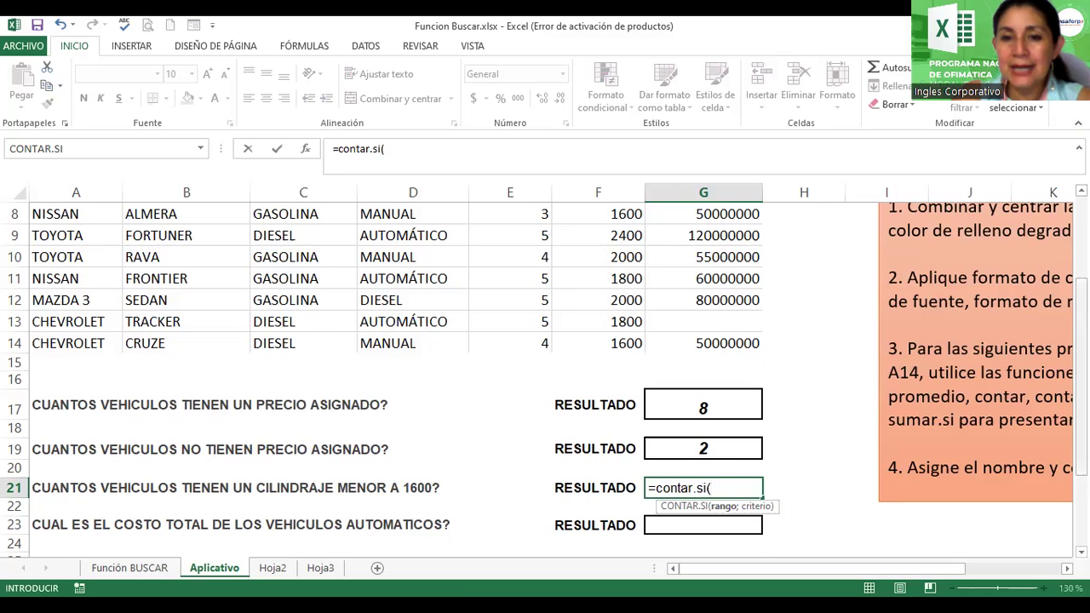
scroll(900, 205, "up", 3)
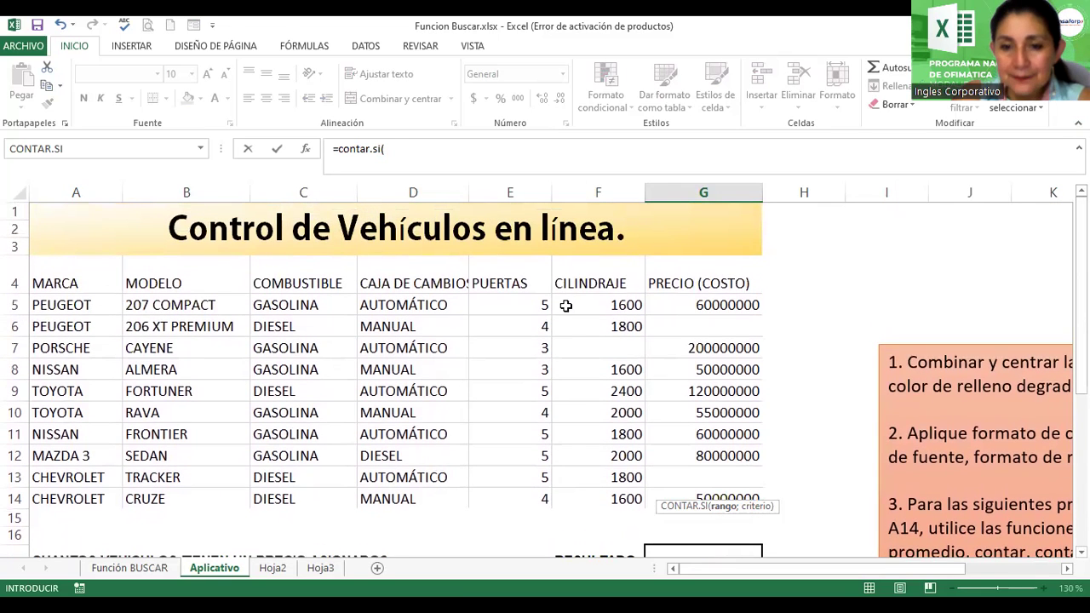
left_click(565, 305)
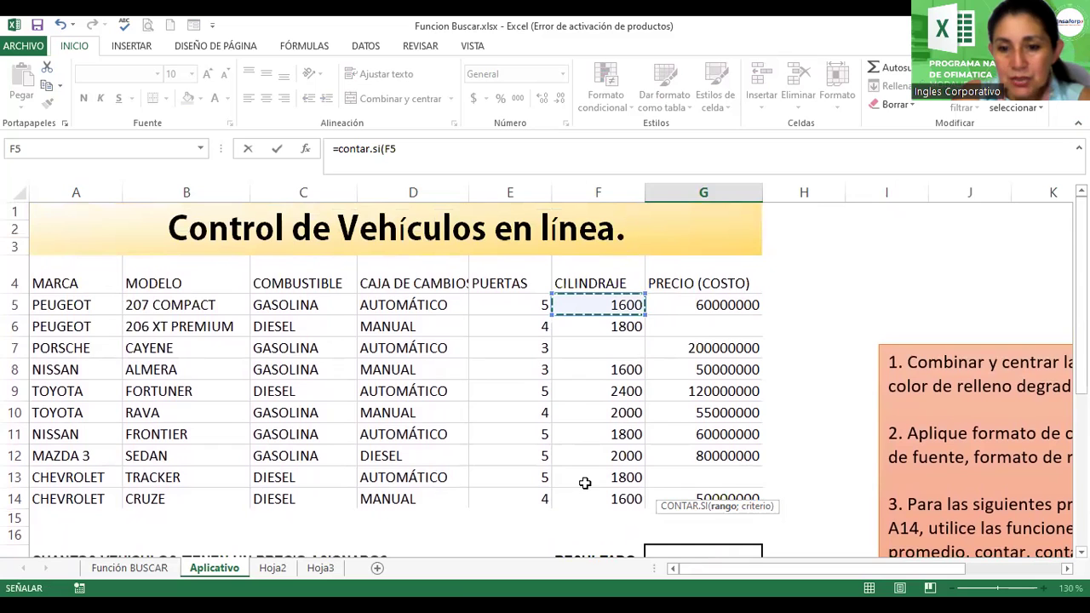
left_click_drag(598, 305, 598, 499)
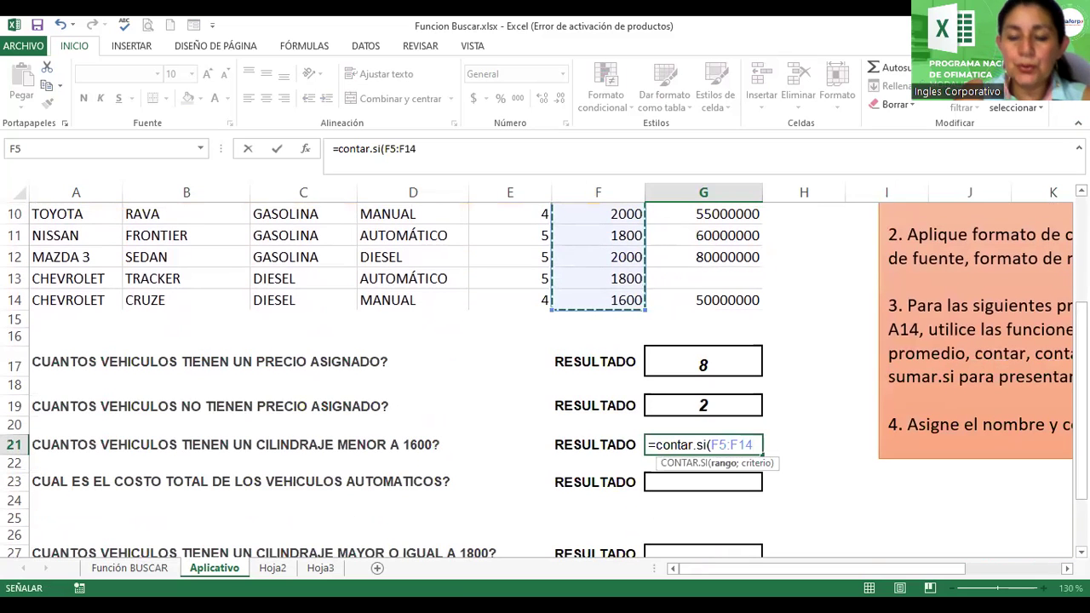
type(";\"")
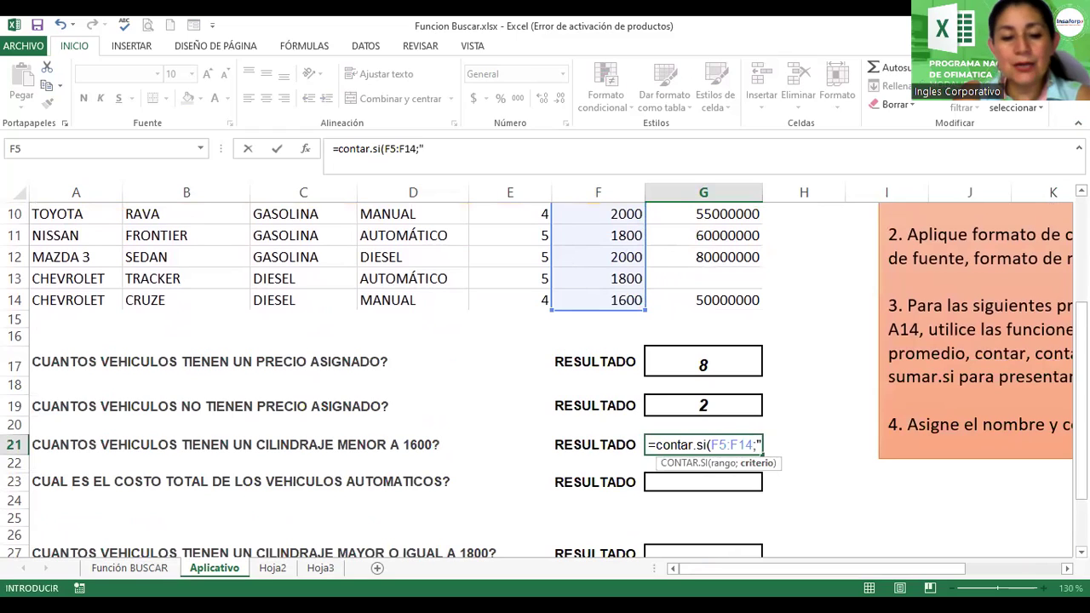
type("<")
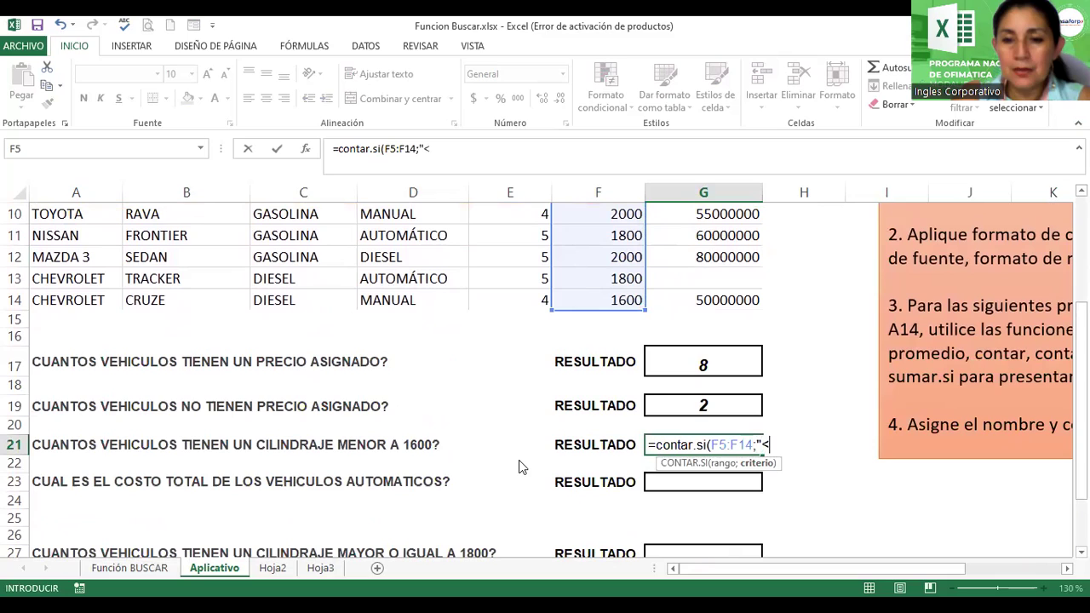
type("1600")
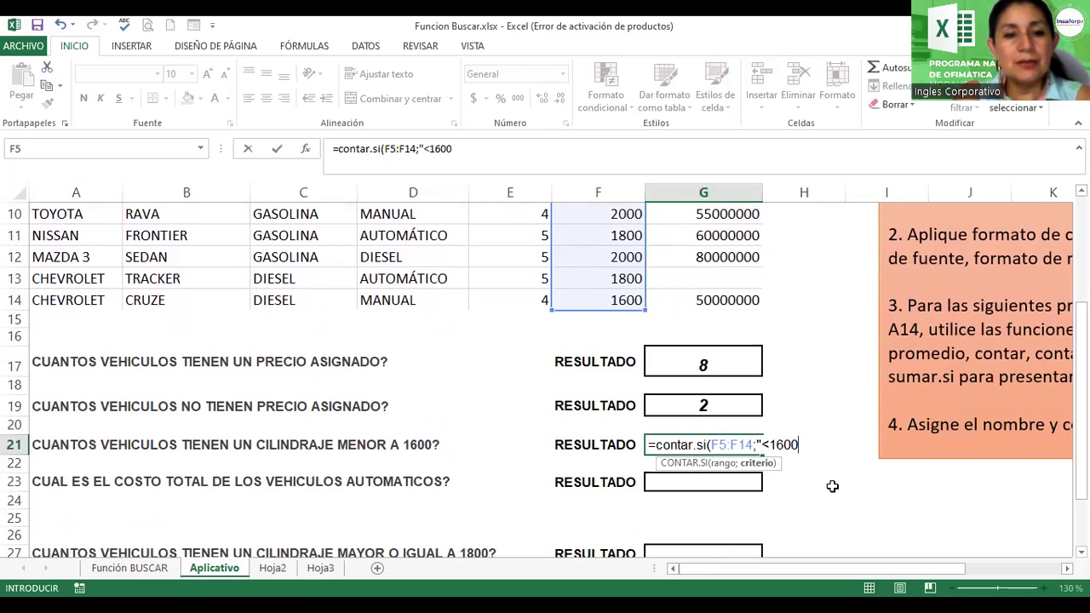
type("\"")
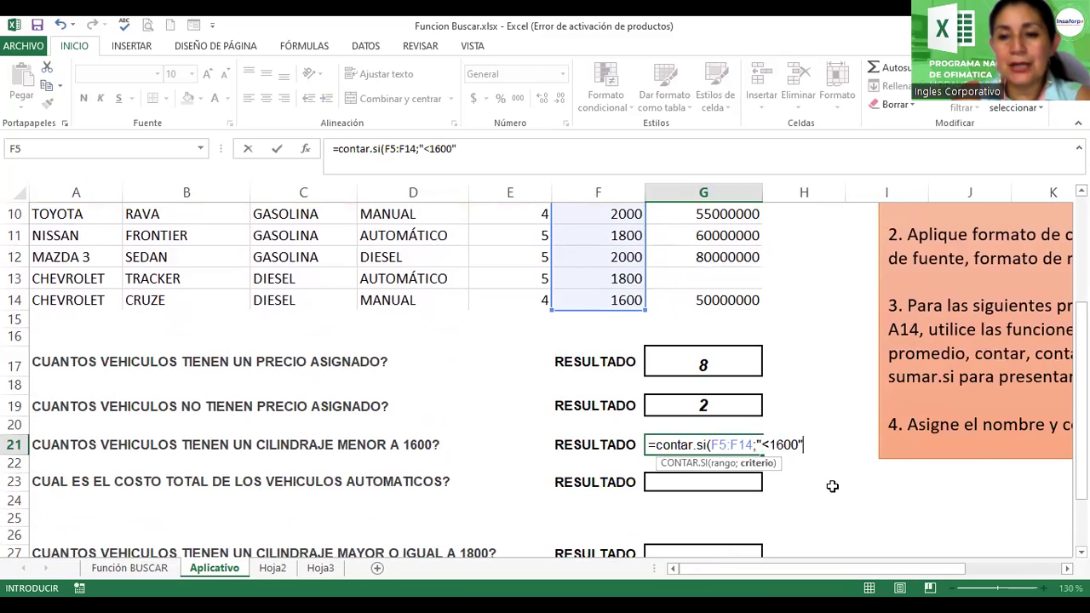
type(")")
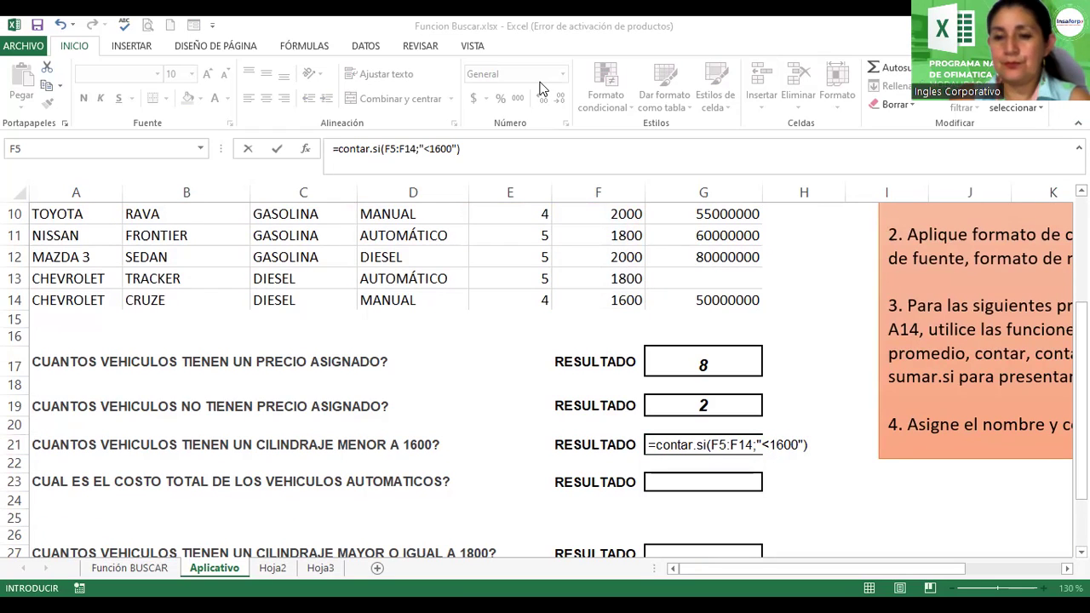
Step: Return to the G21 formula and check the wording of the task instructions
left_click(817, 449)
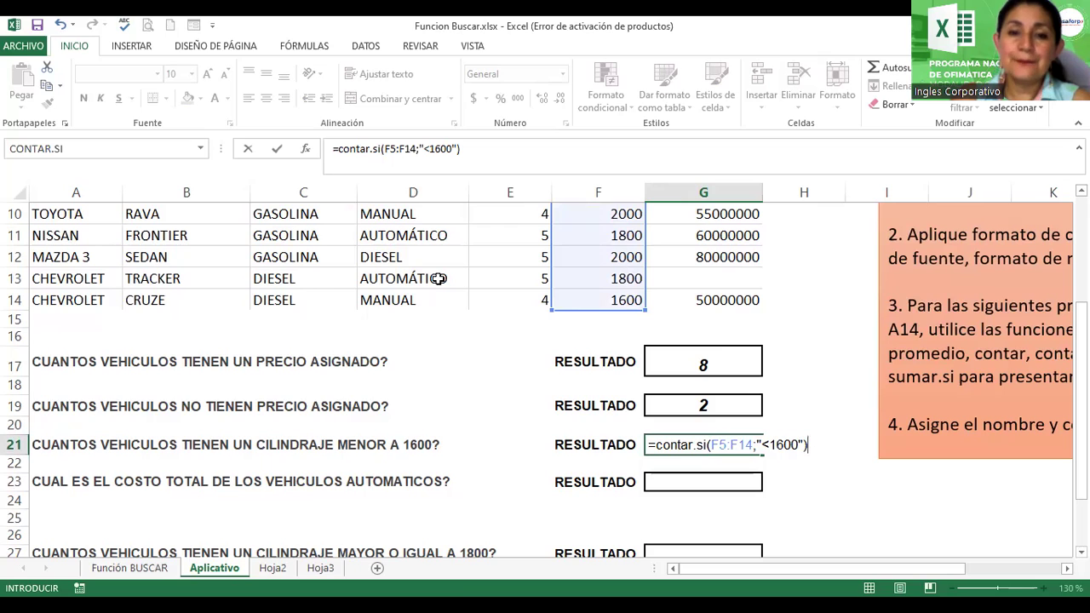
left_click(1014, 274)
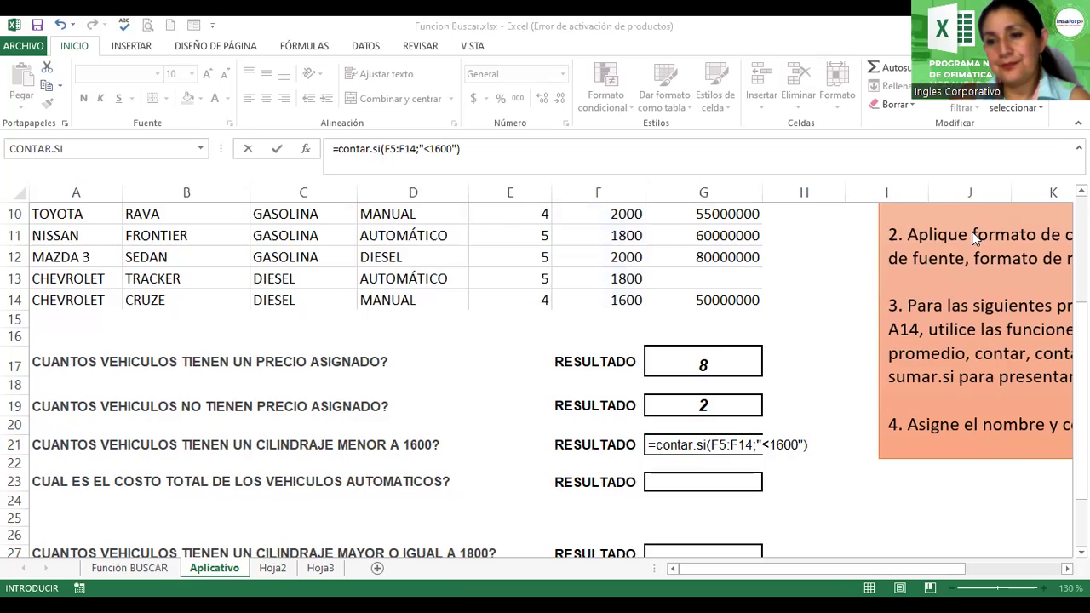
double_click(978, 323)
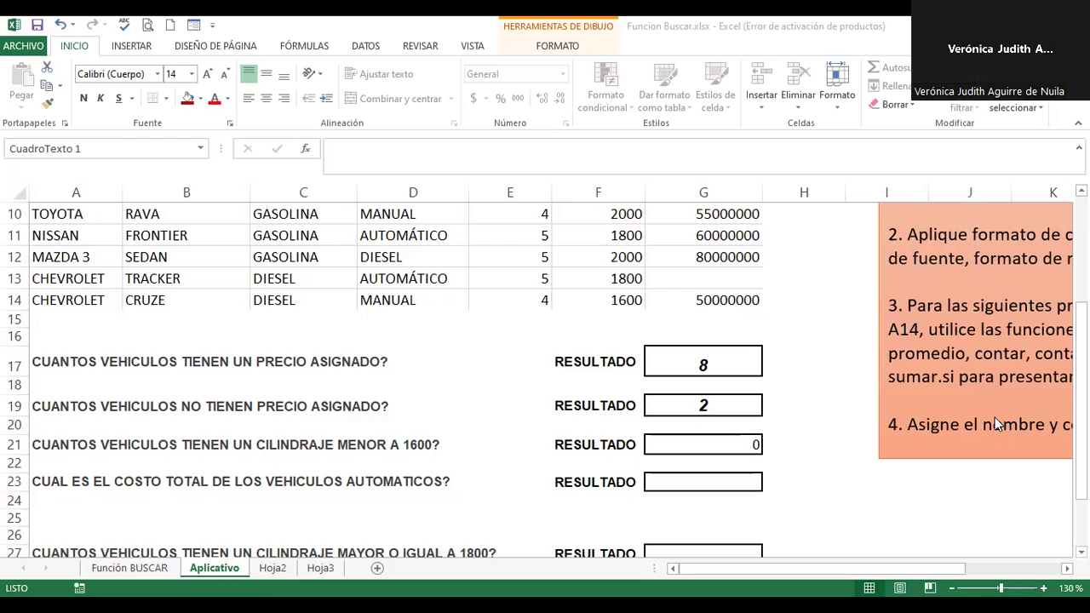
Step: Change the G21 criterion to "<=1600" so the count becomes 3
left_click(705, 451)
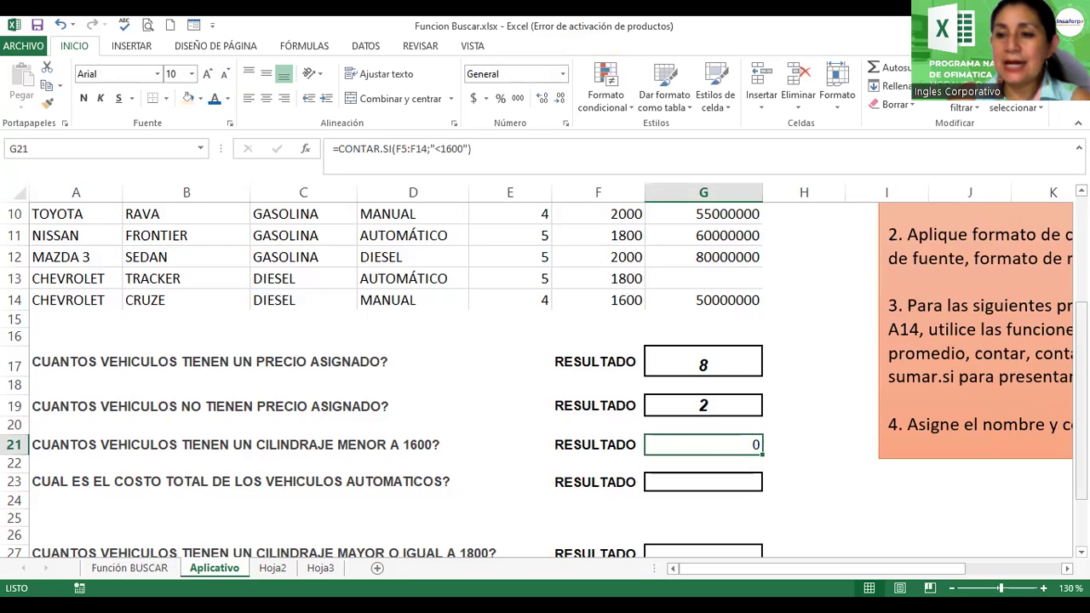
scroll(545, 374, "up", 3)
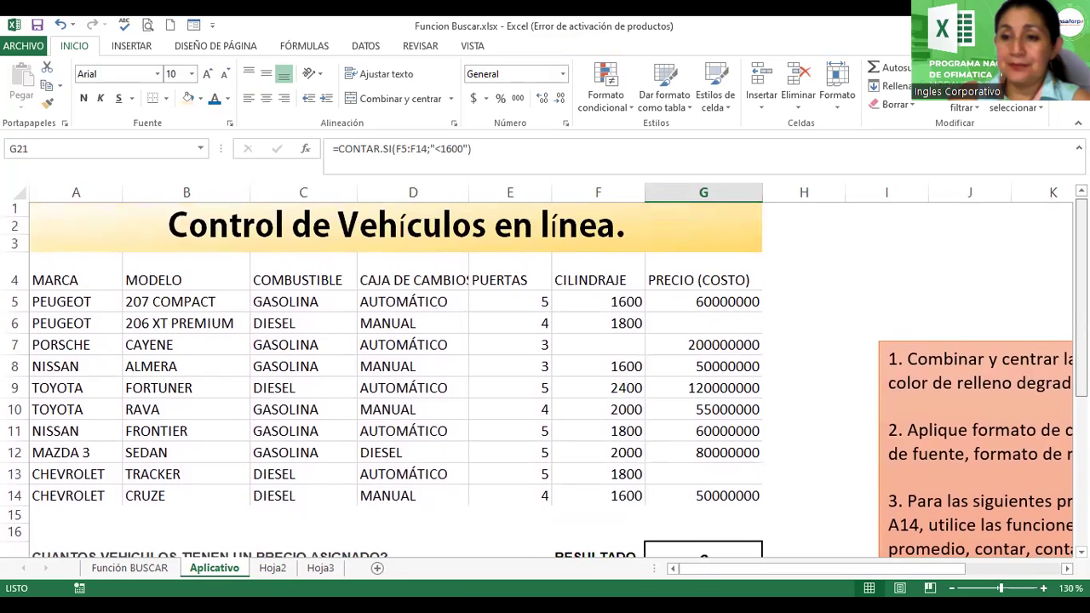
scroll(545, 375, "down", 2)
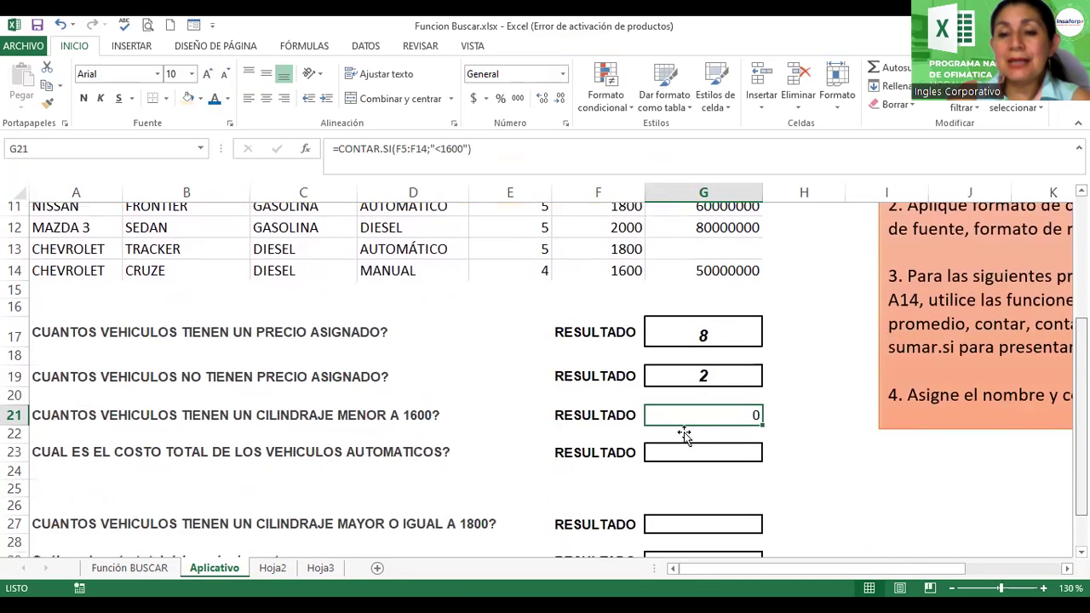
double_click(704, 421)
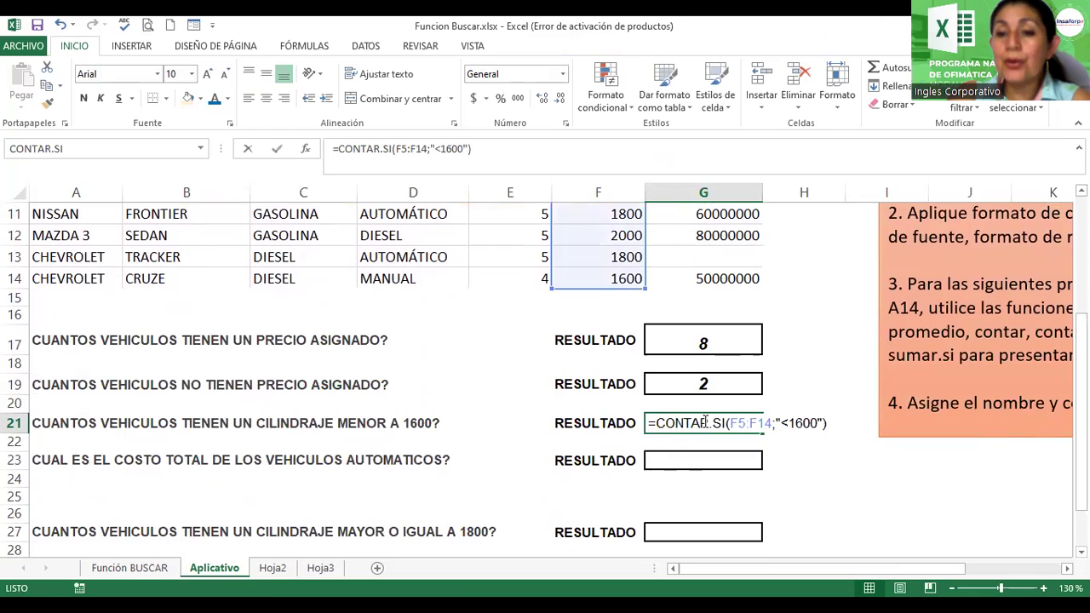
key("Left")
key("Left")
key("Left")
type("=")
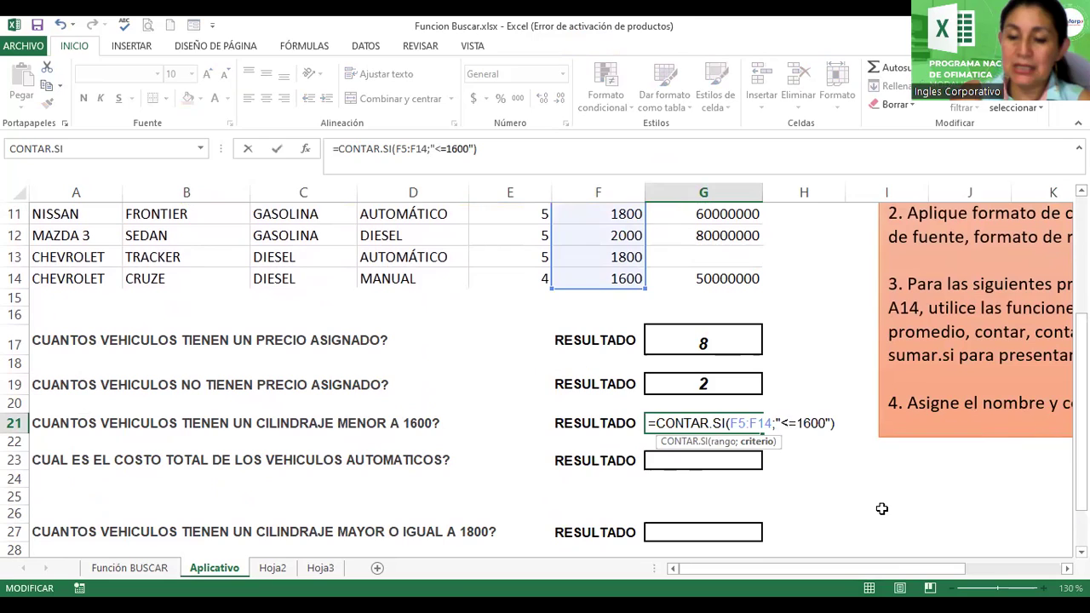
key("Return")
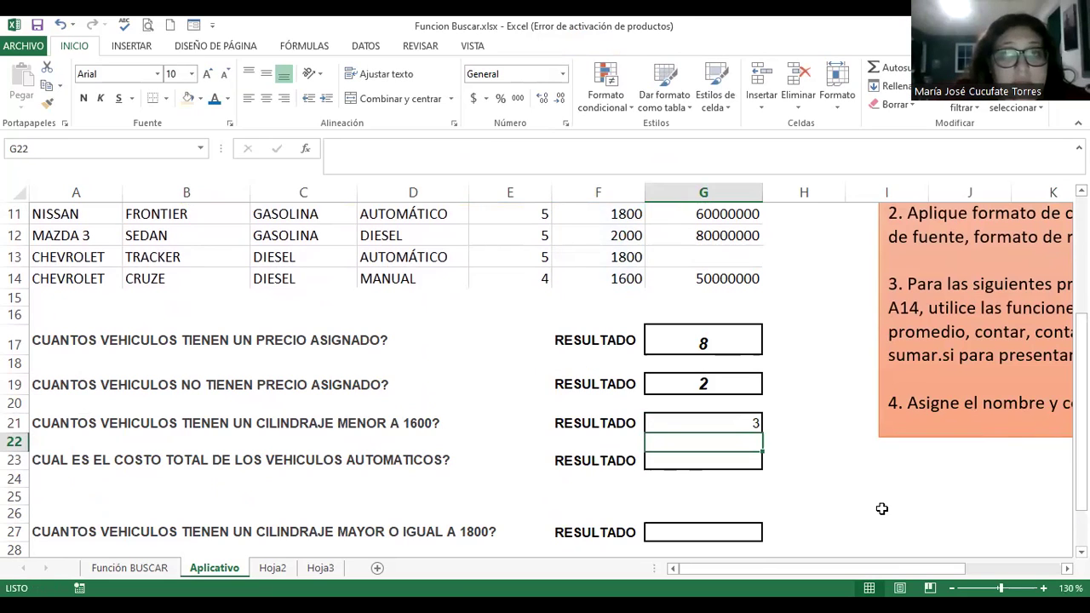
Step: Copy G19's formatting onto G21 with Format Painter
left_click(703, 384)
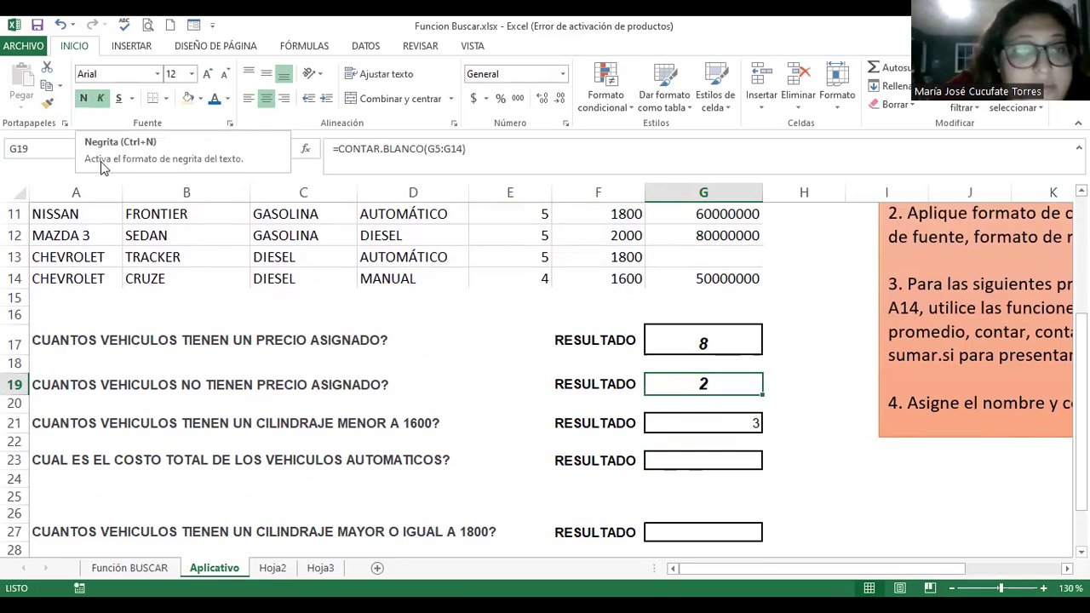
left_click(49, 104)
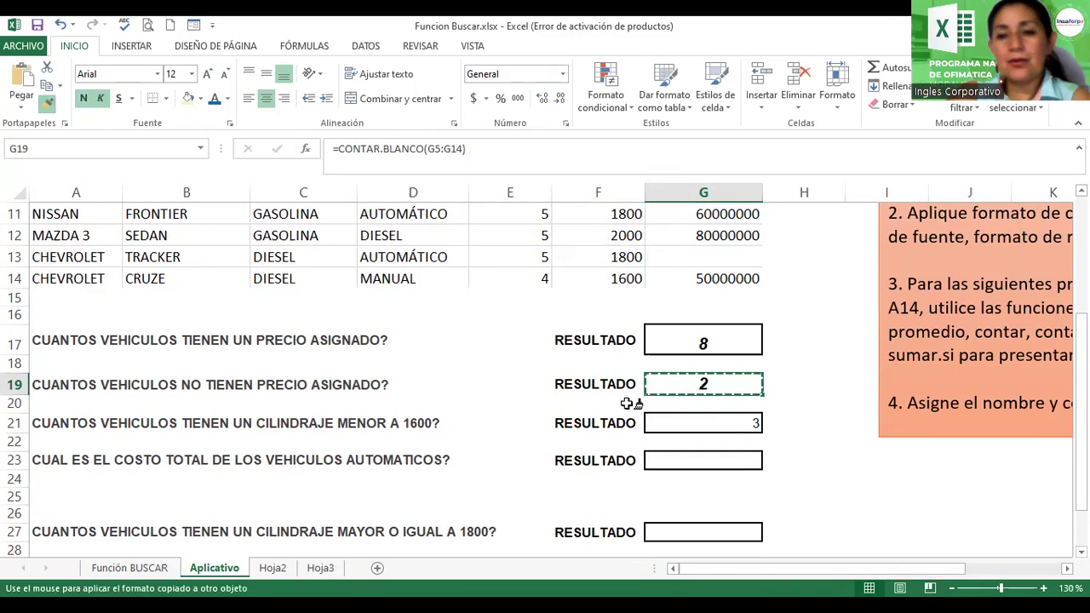
left_click(693, 420)
double_click(693, 420)
double_click(693, 420)
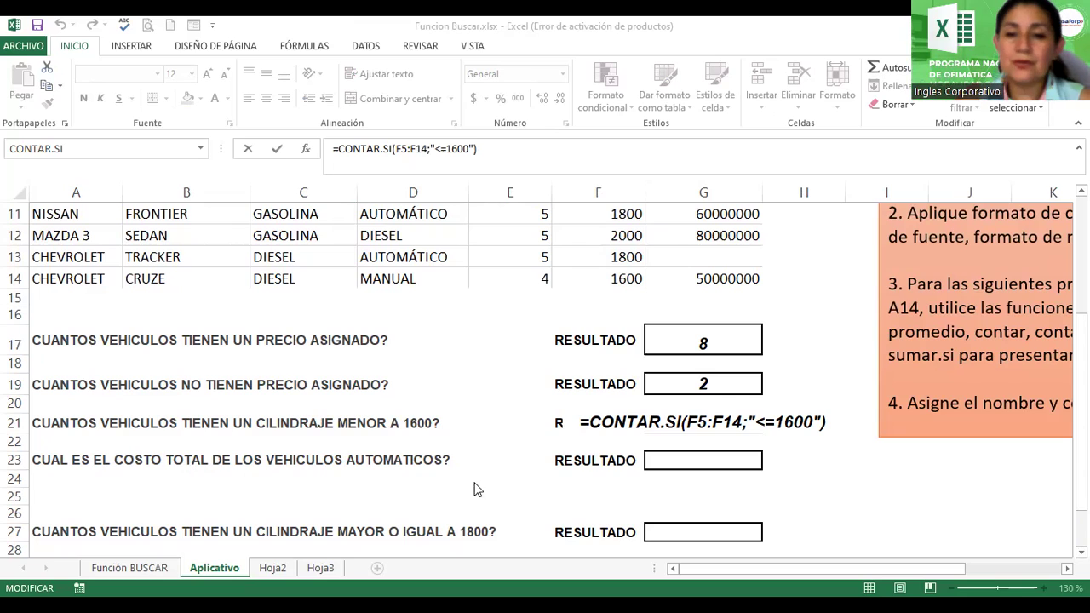
left_click(667, 421)
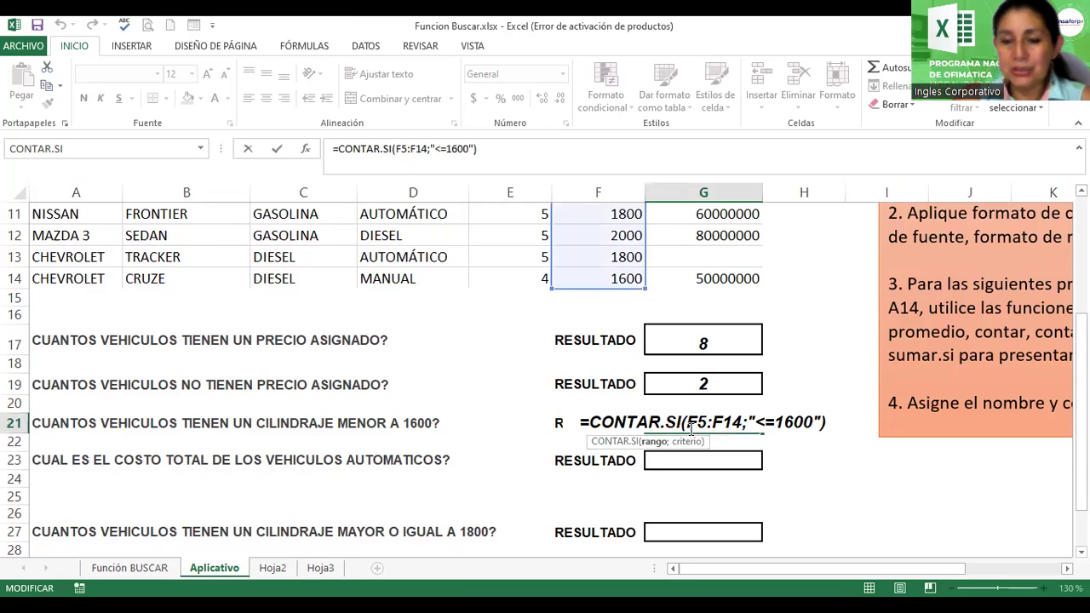
key("Return")
Step: In G23, build =SUMAR.SI(D5:D14;"Automaticos";G5:G14) by selecting the ranges with the mouse
left_click(672, 464)
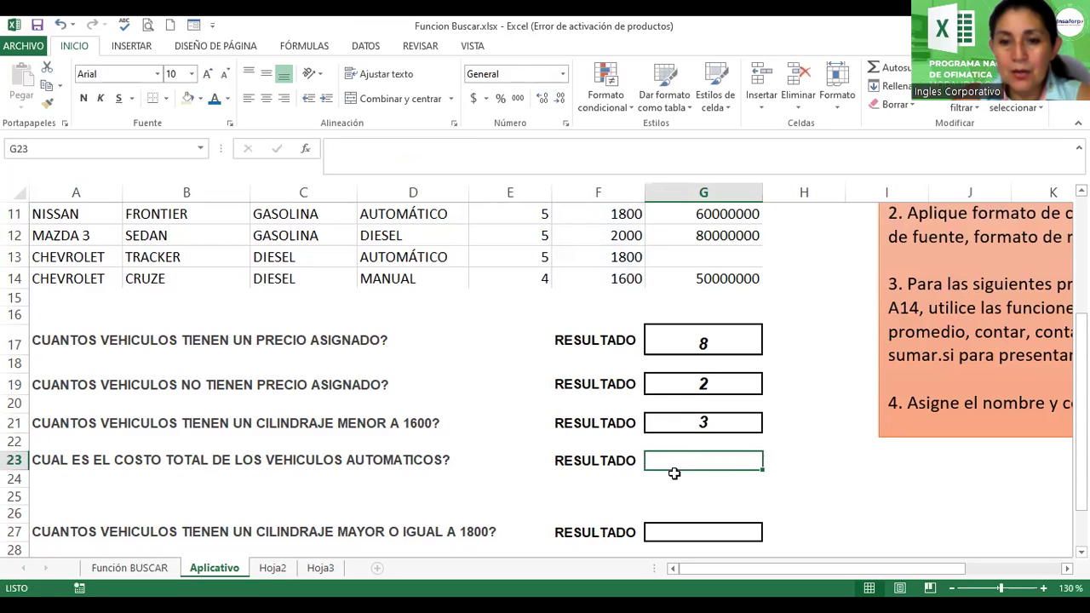
type("=")
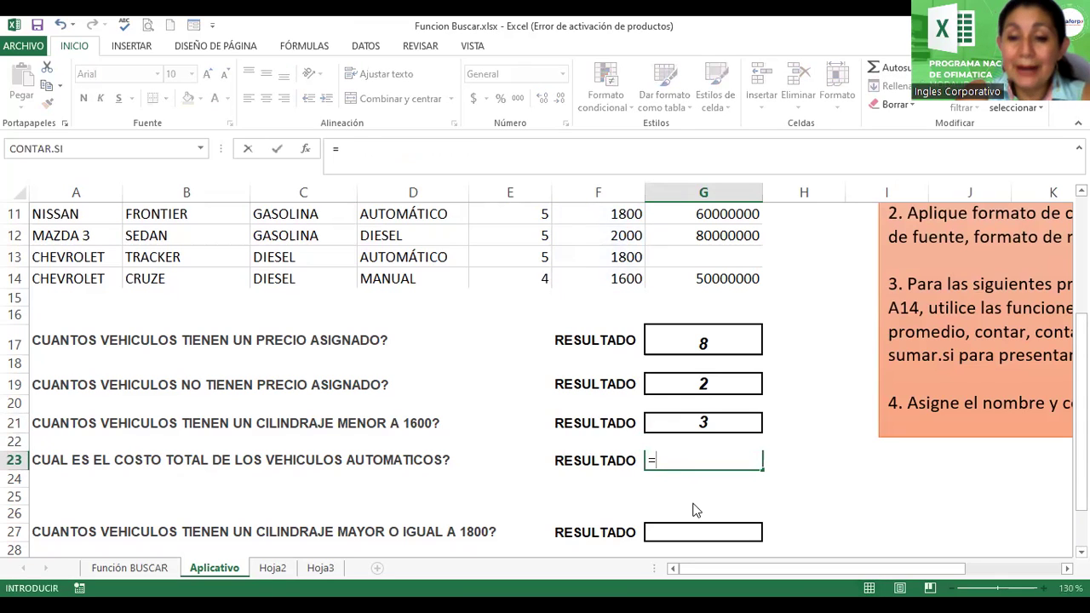
type("sumar.si")
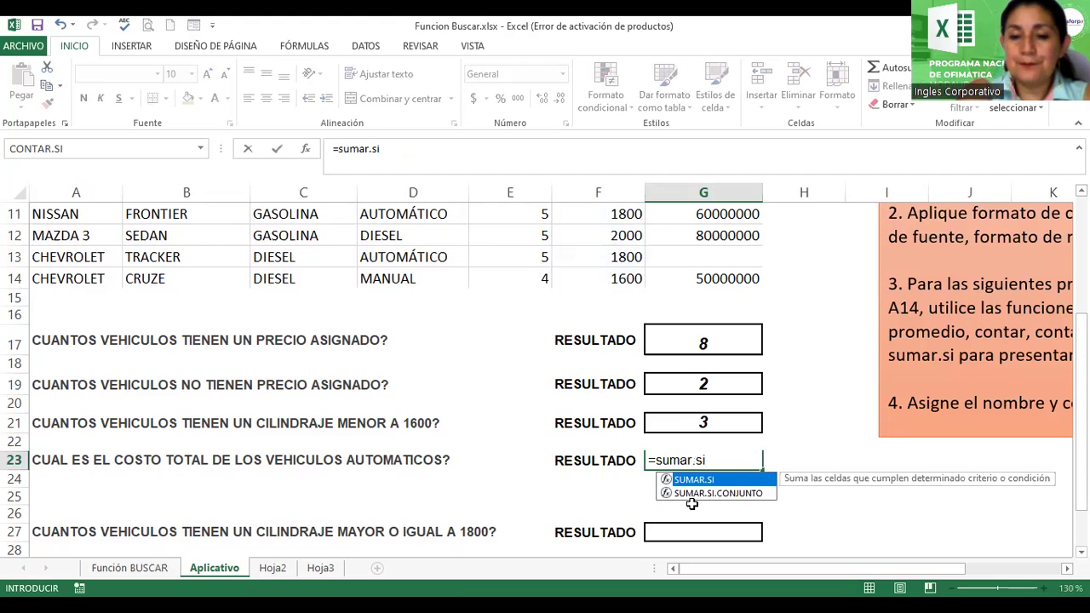
type("(")
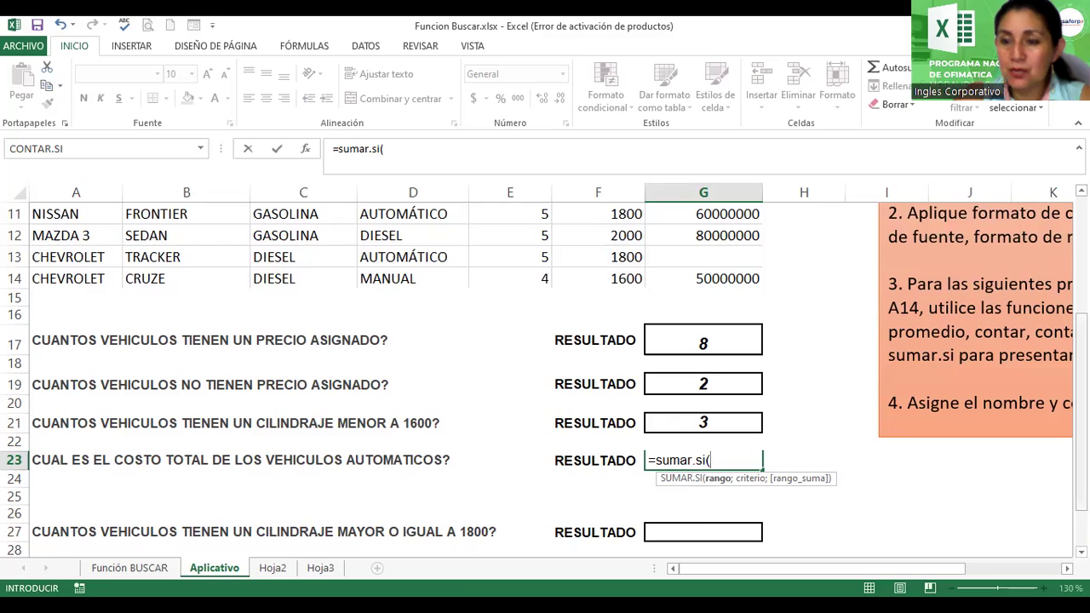
scroll(1081, 383, "up", 4)
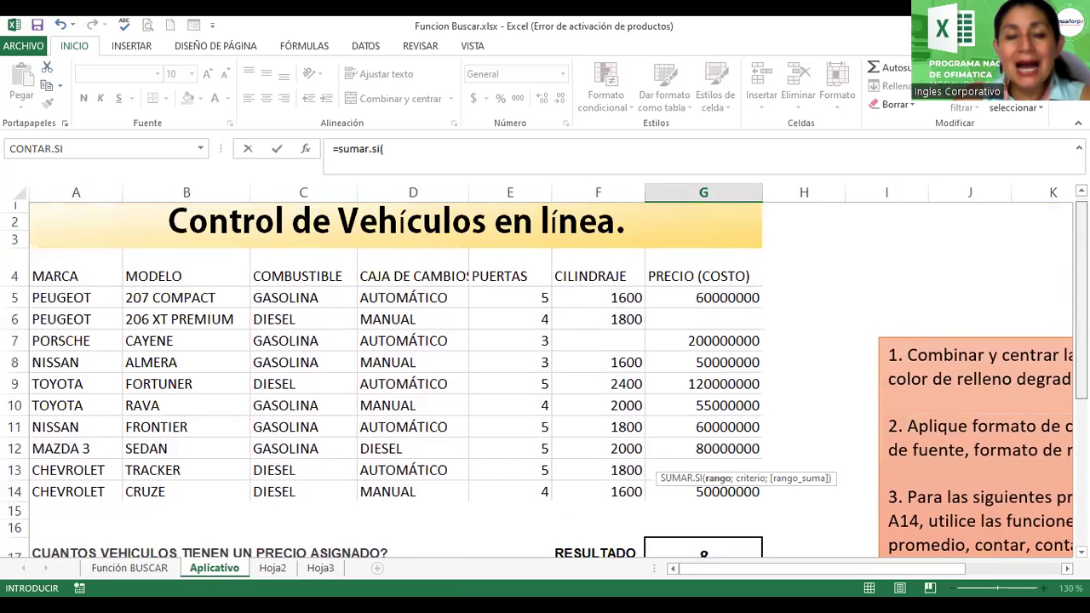
scroll(1081, 383, "up", 1)
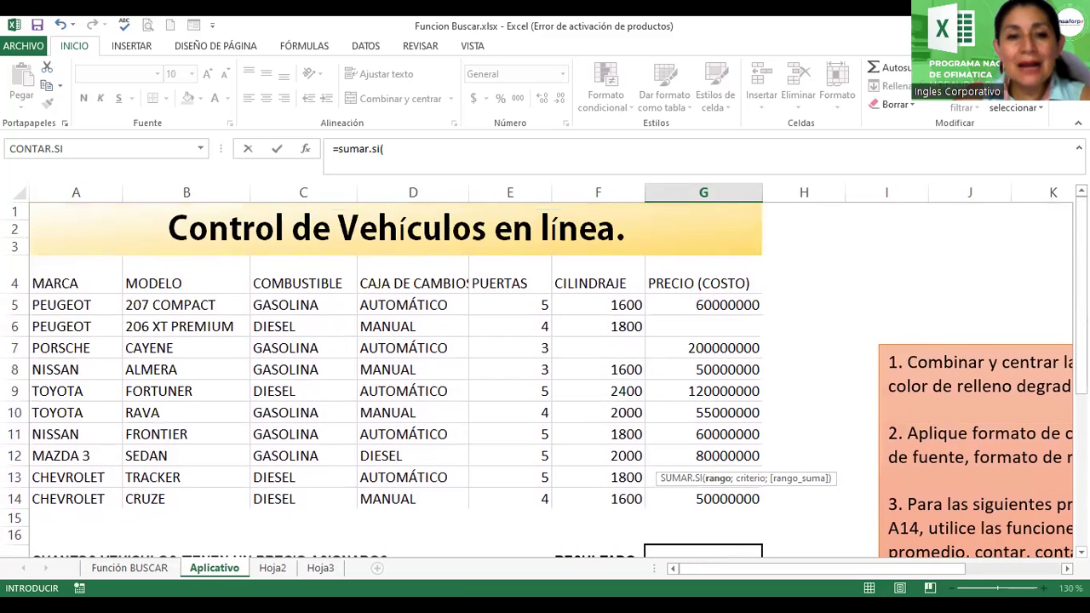
left_click(384, 309)
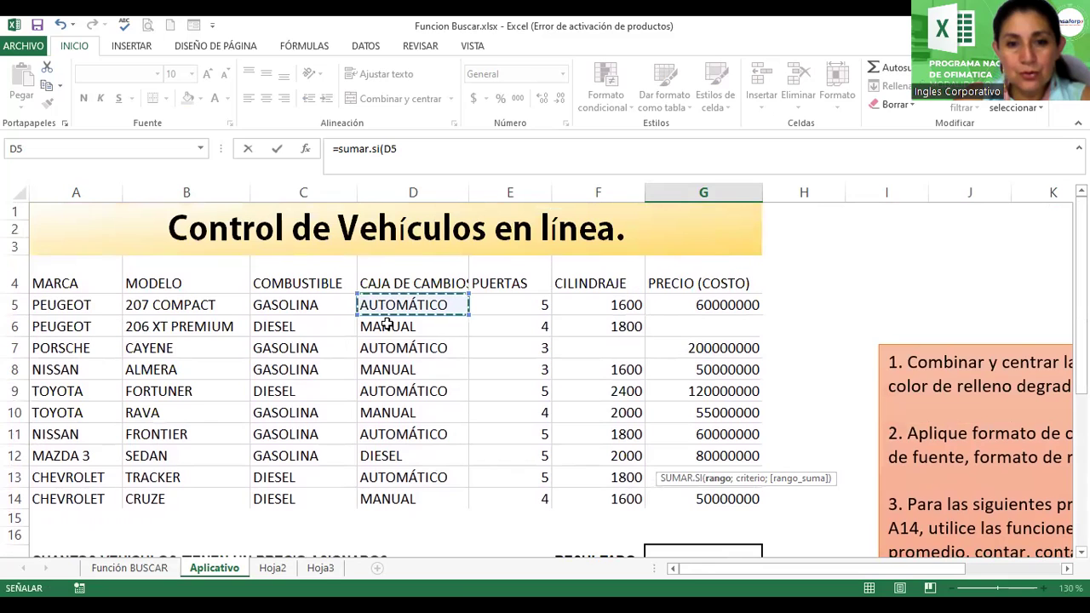
left_click(393, 490, "shift")
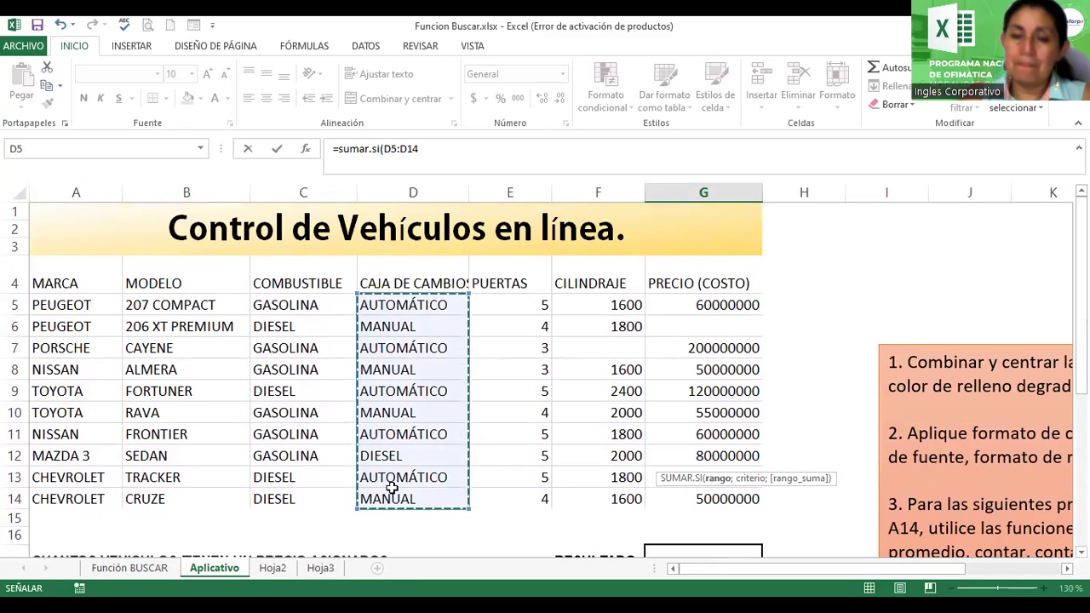
scroll(383, 366, "down", 4)
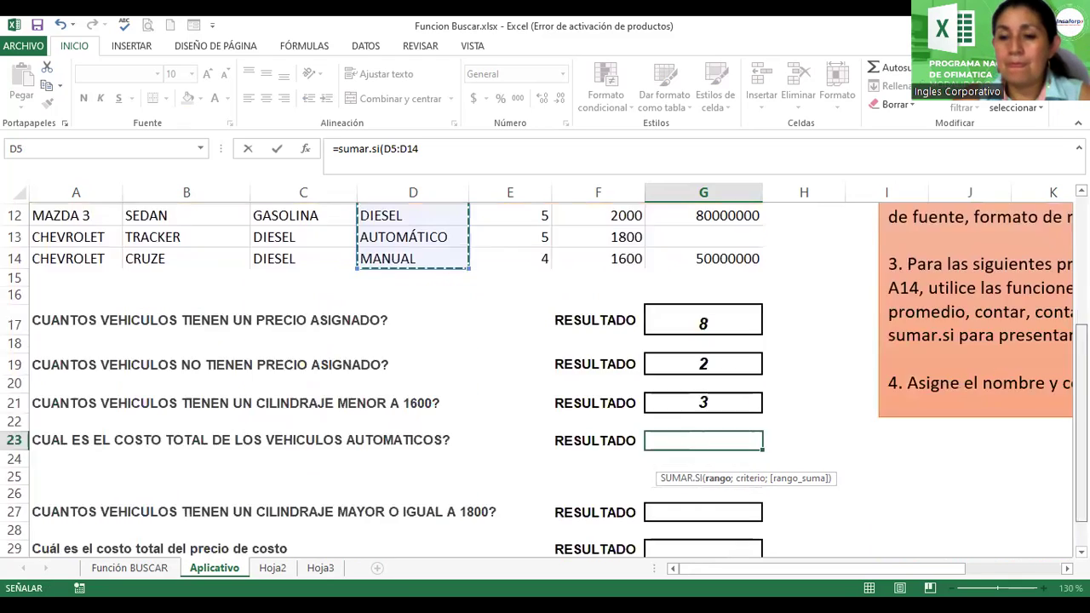
scroll(383, 366, "down", 1)
type(";\"Automaticos\"")
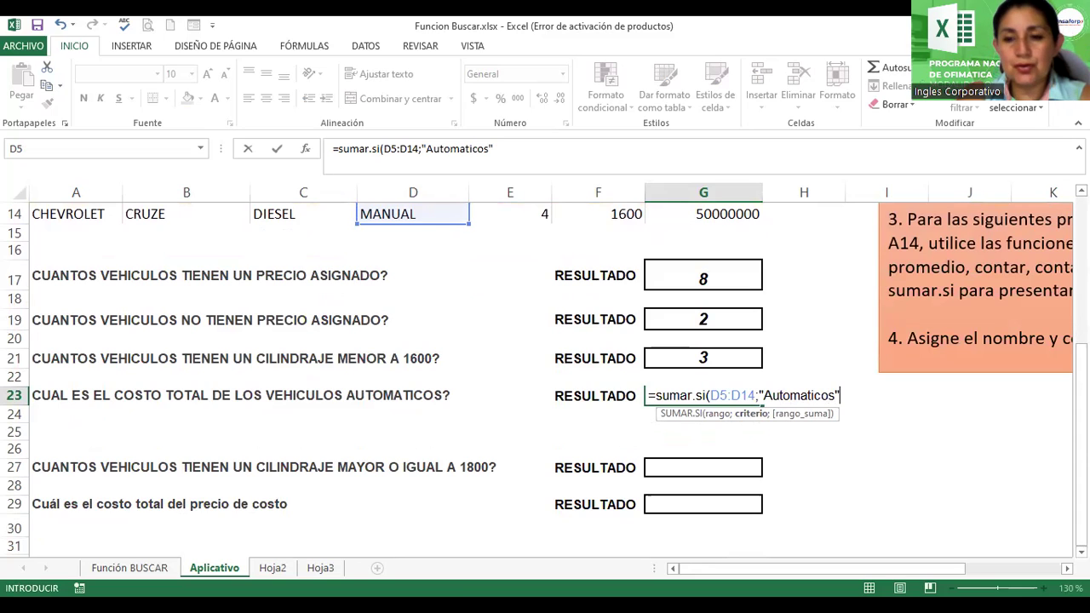
type(";")
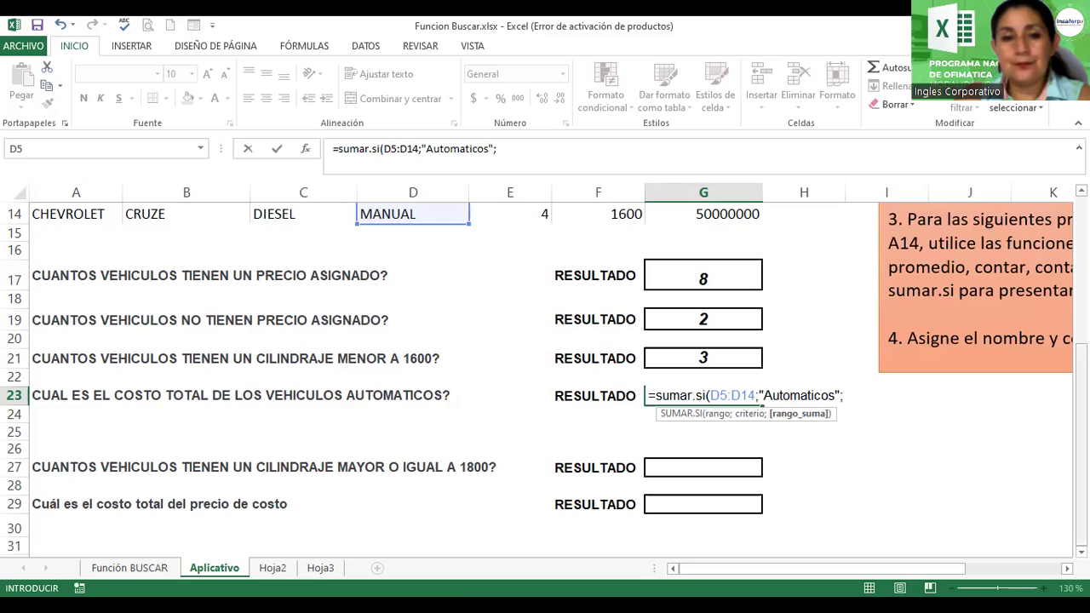
scroll(545, 375, "up", 5)
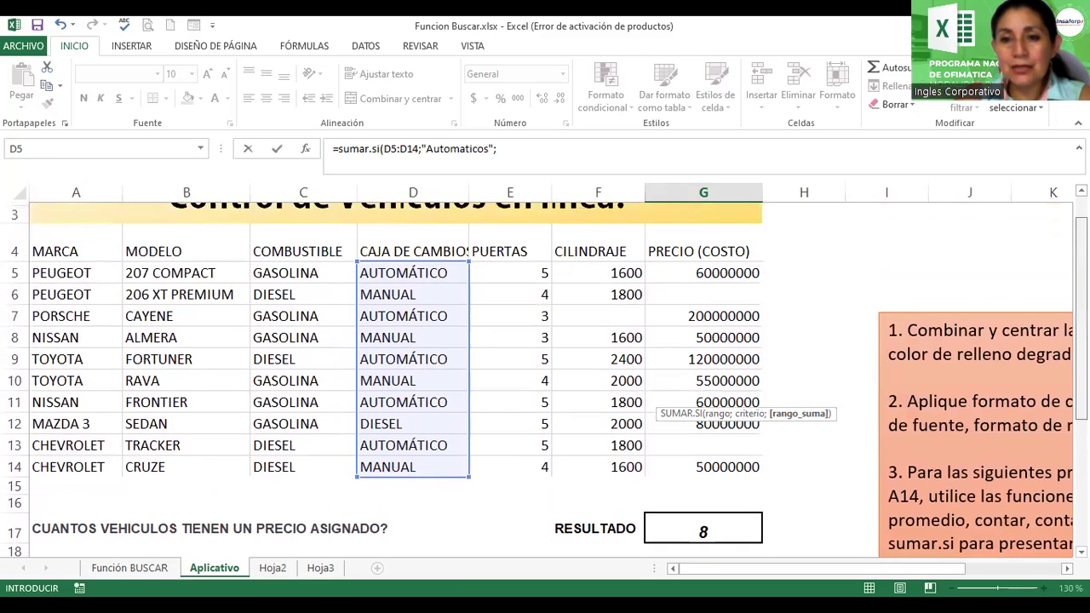
scroll(596, 315, "up", 1)
left_click(688, 305)
left_click(692, 492, "shift")
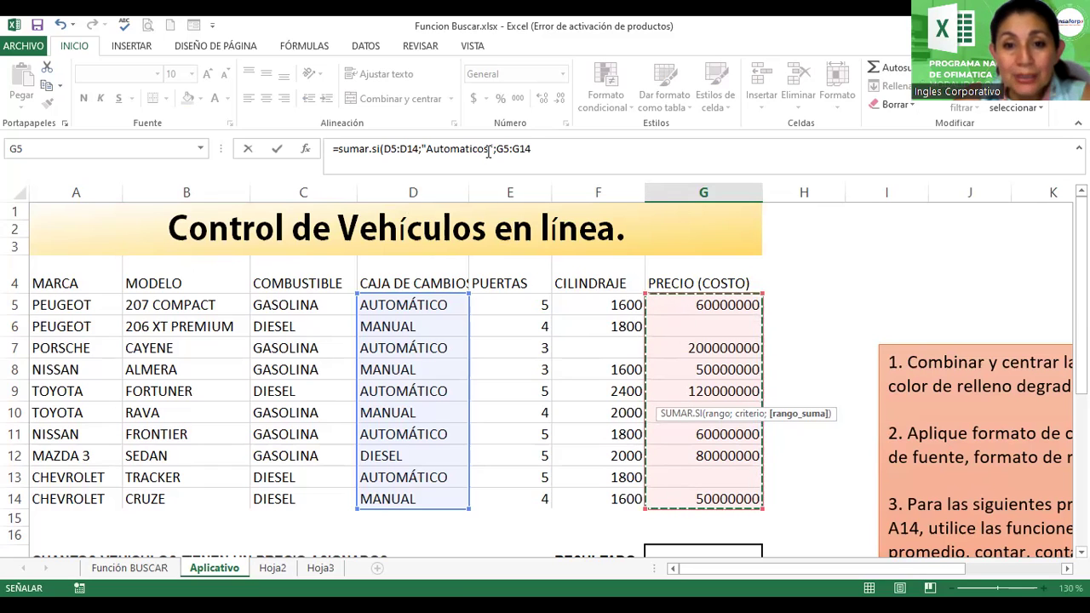
Step: Correct the criterion to "Automático" and confirm the formula, giving 440000000
left_click(488, 149)
key("BackSpace")
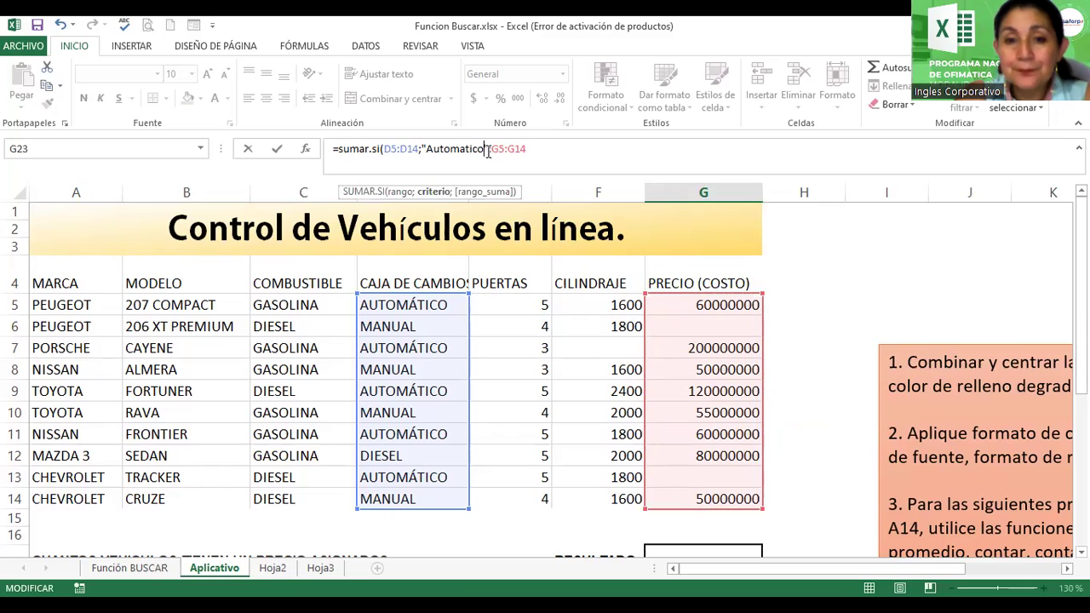
key("Left")
key("Left")
key("Left")
key("BackSpace")
type("á")
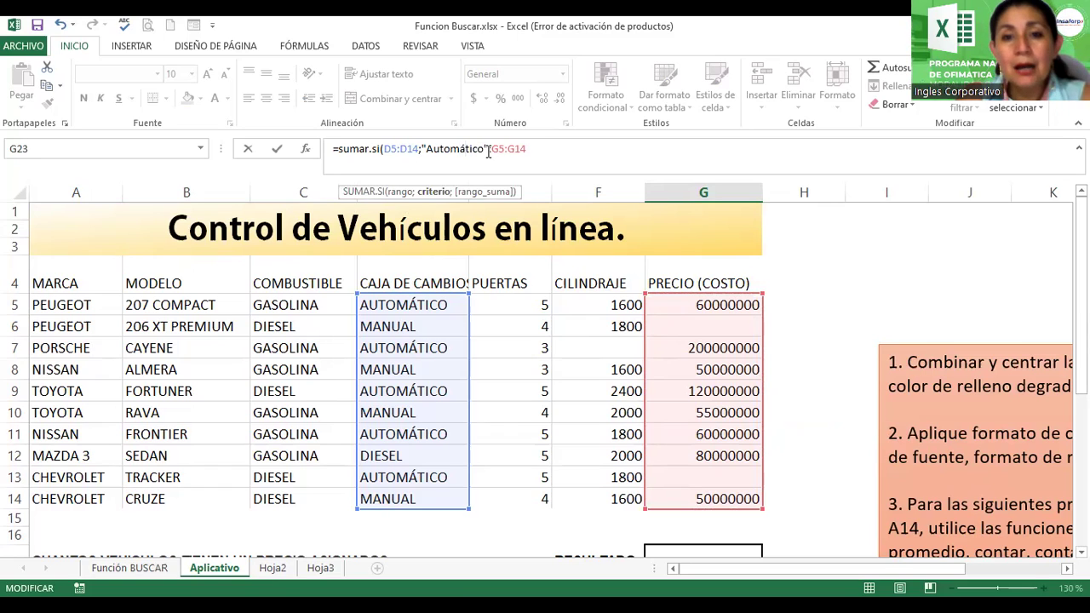
key("Return")
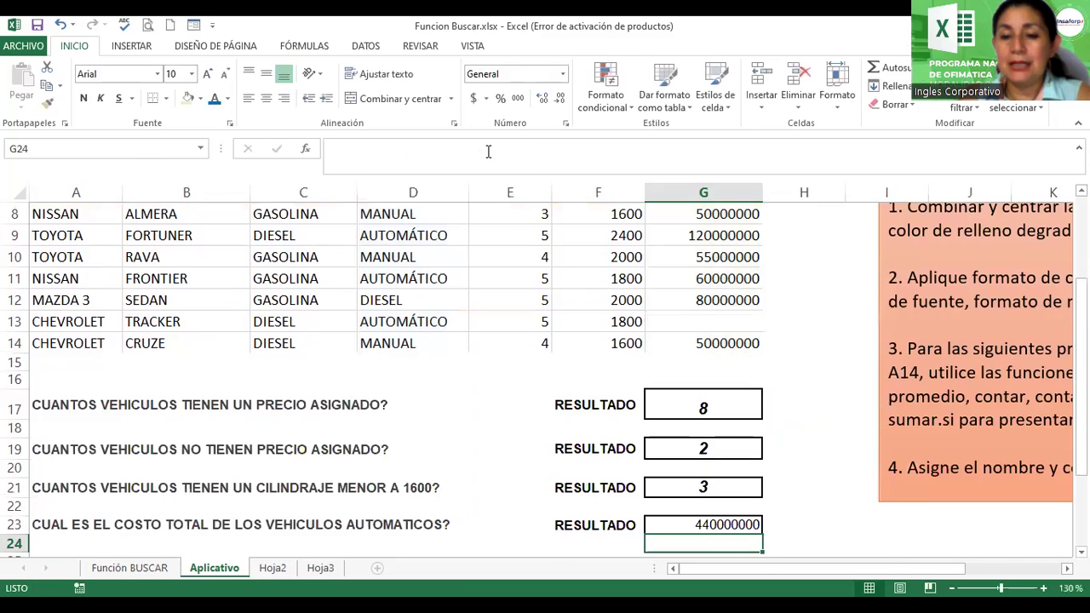
Step: Apply accounting currency format to G23 and the price cells in column G, then widen column G
left_click(707, 525)
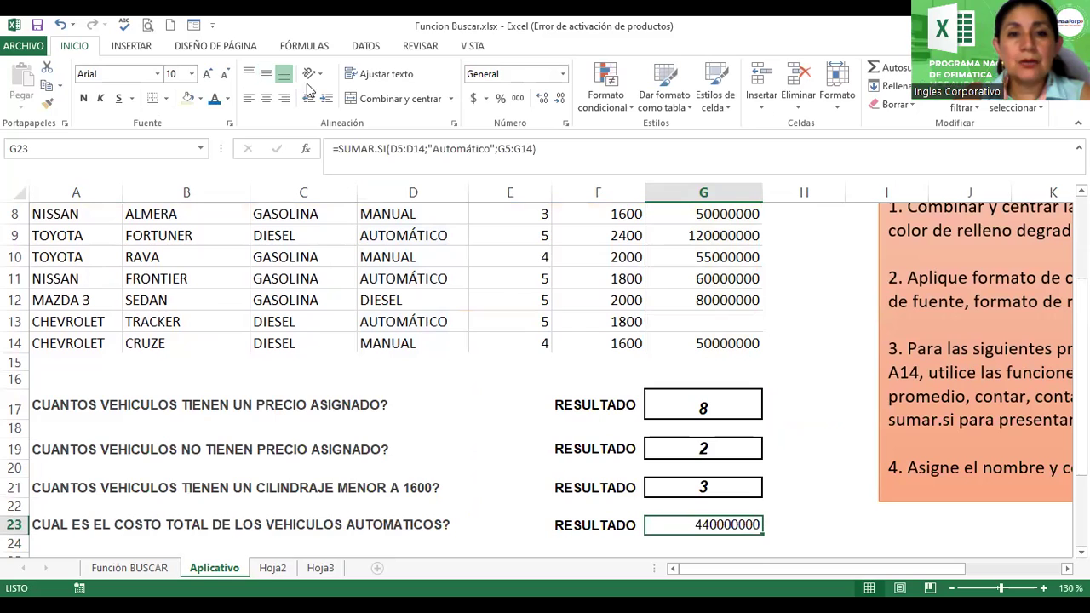
left_click(474, 98)
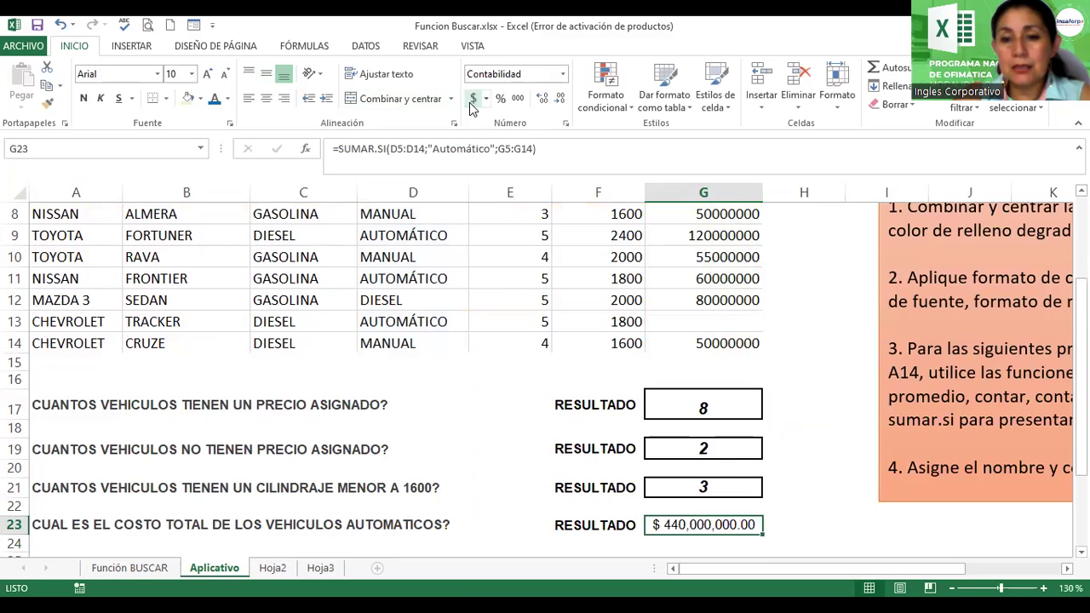
left_click(696, 343)
key("shift+Up")
key("shift+Up")
key("shift+Up")
key("shift+Up")
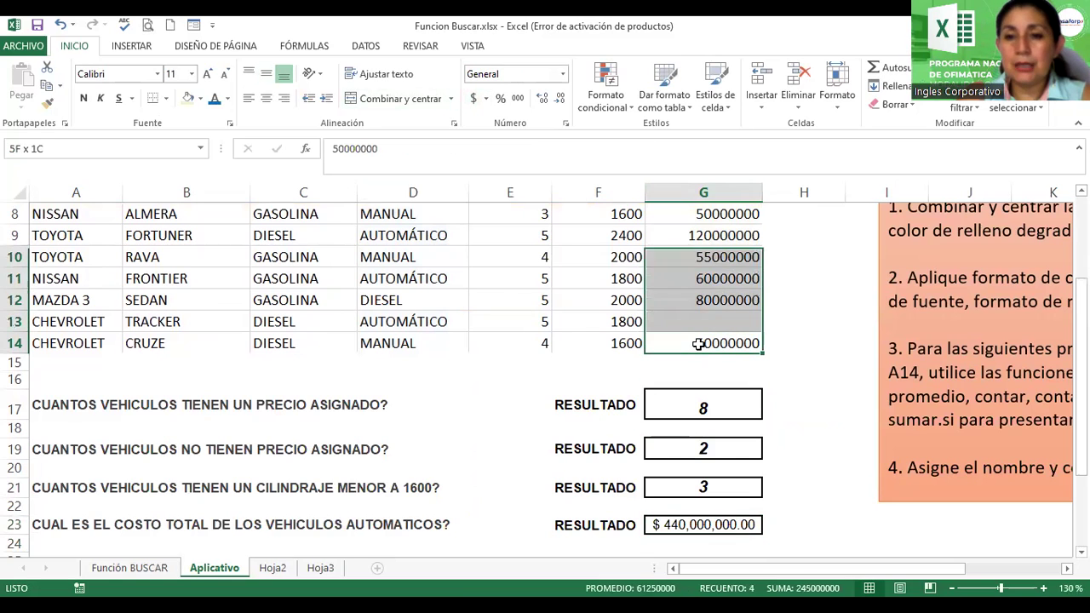
key("shift+Up")
key("shift+Up")
key("shift+Up")
key("shift+Up")
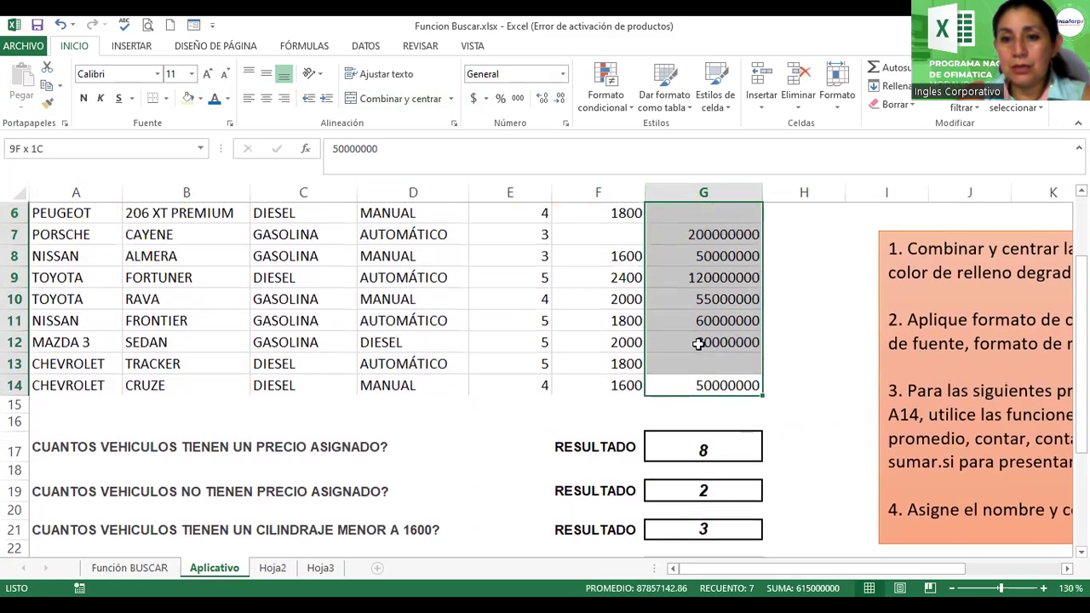
key("shift+Up")
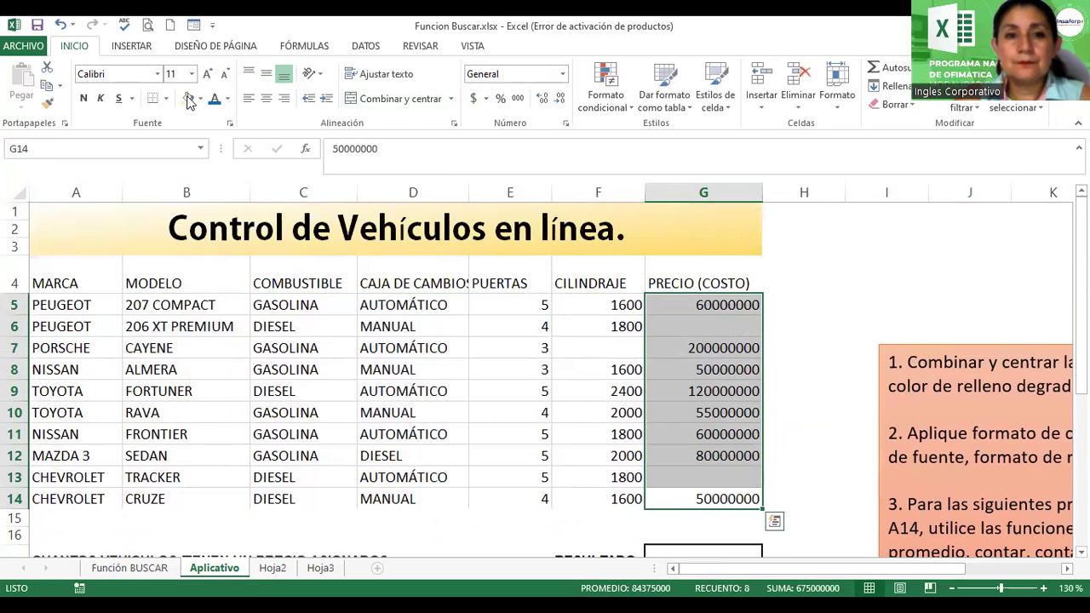
left_click(473, 98)
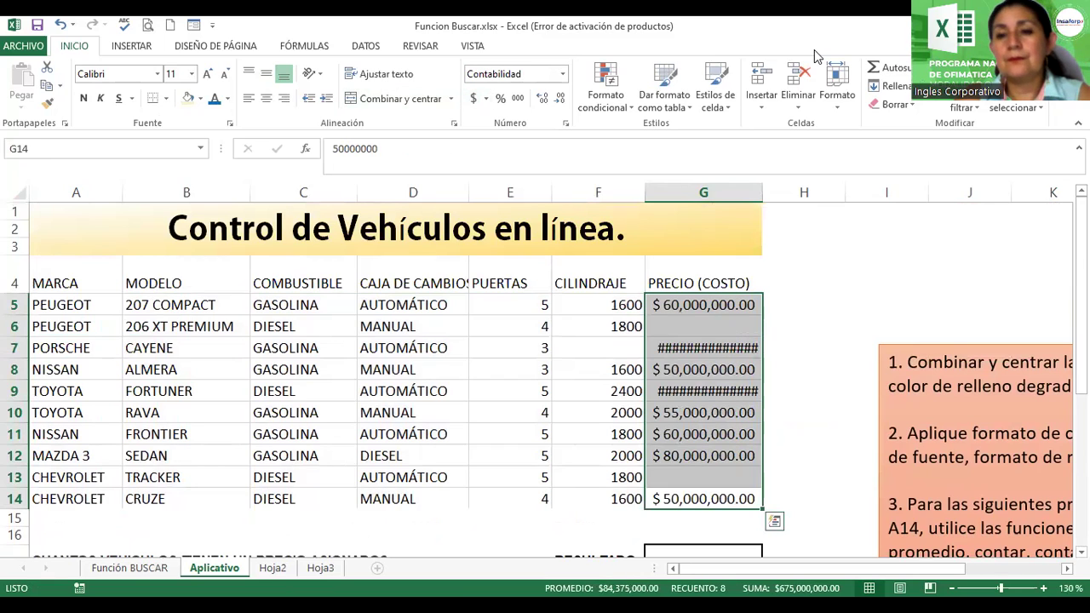
left_click_drag(768, 193, 789, 192)
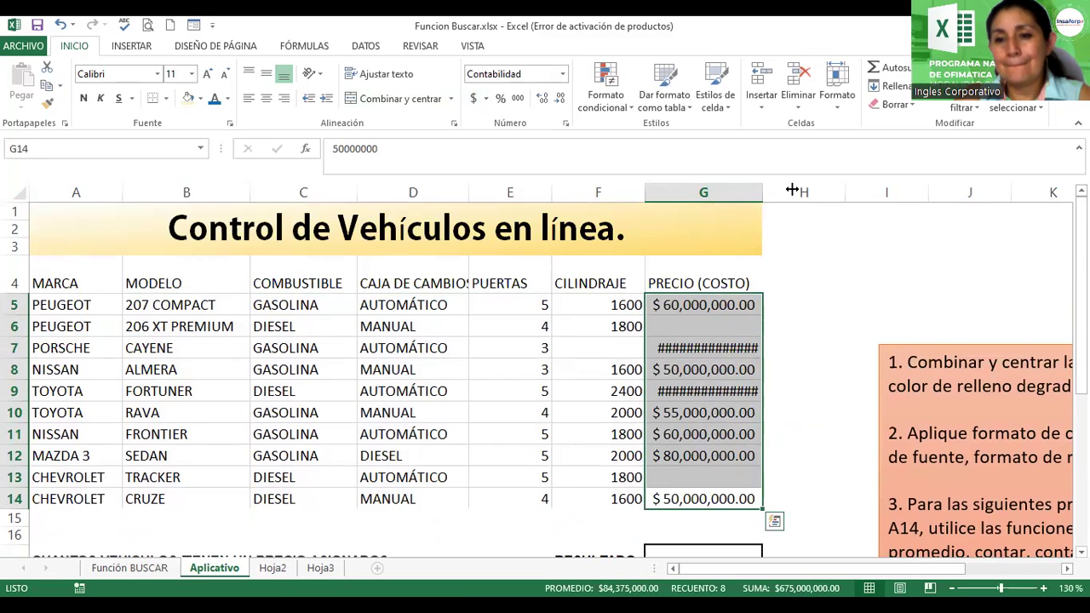
left_click(734, 369)
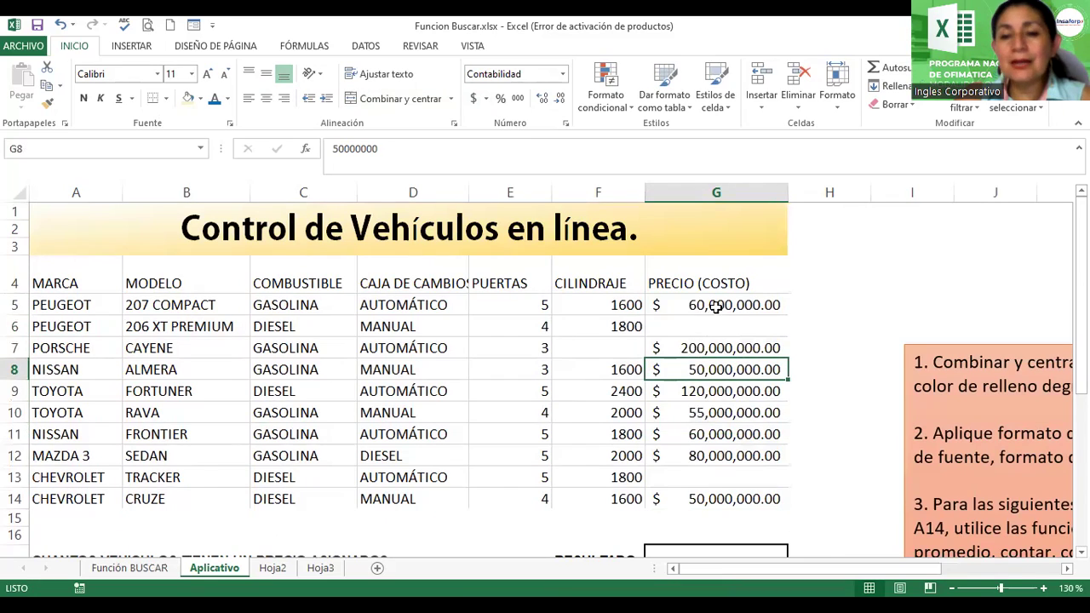
Step: Select the AUTOMÁTICO cells D5, D7, D9, D11 and D13 together, then the G23 total
left_click(389, 302)
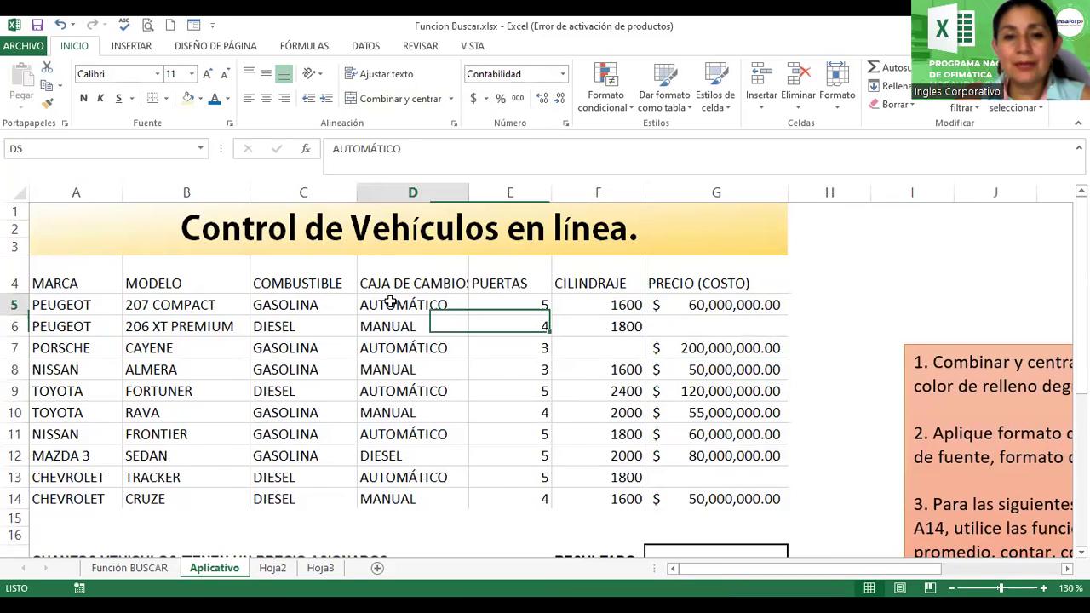
left_click(413, 348, "ctrl")
left_click(407, 393, "ctrl")
left_click(410, 434, "ctrl")
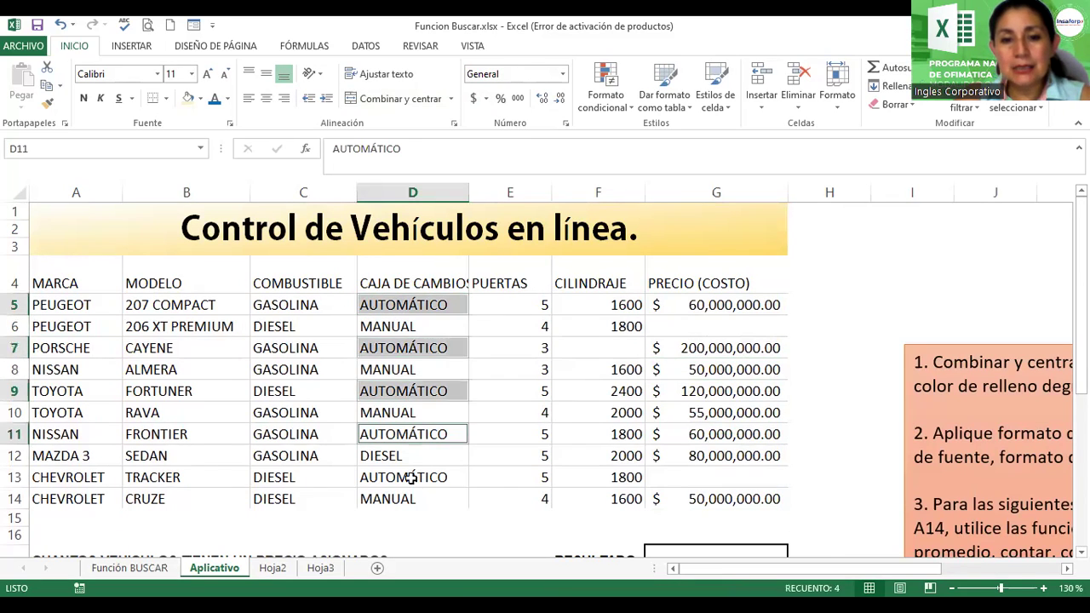
left_click(410, 478, "ctrl")
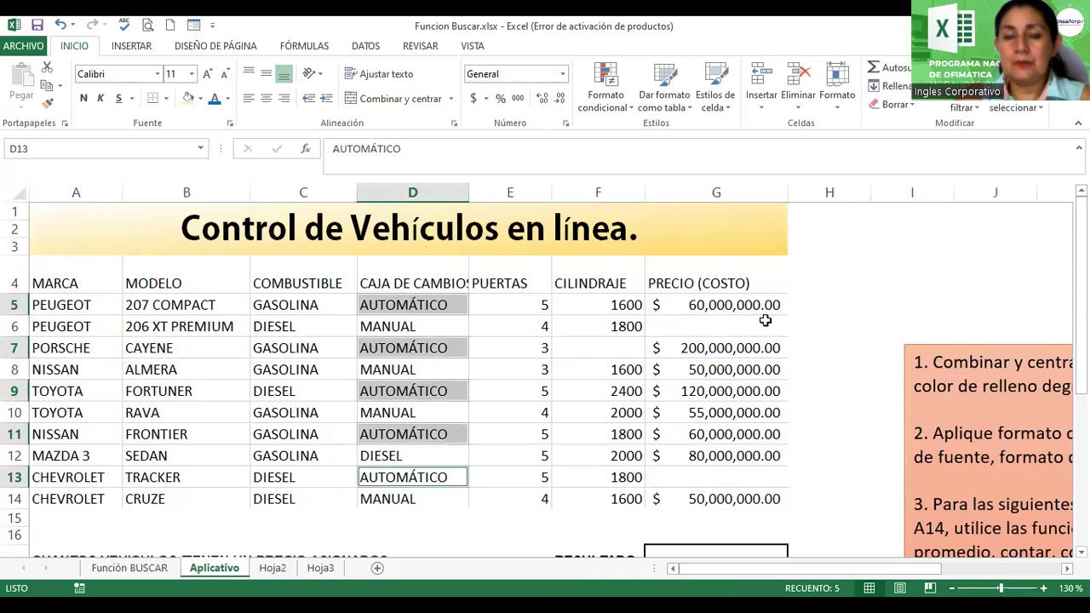
scroll(545, 375, "down", 1)
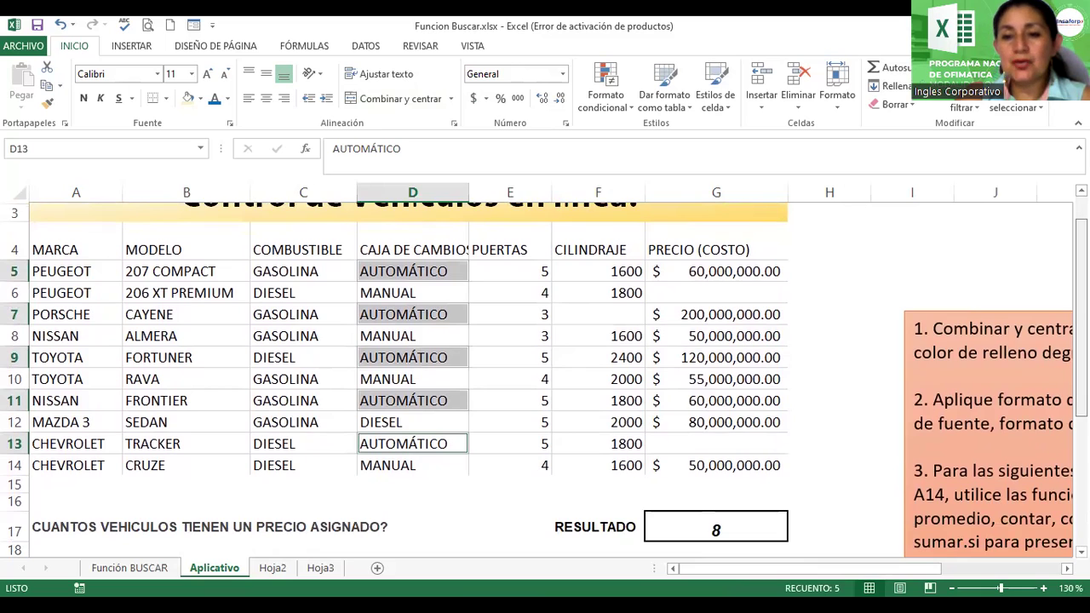
scroll(545, 374, "down", 3)
left_click(728, 455)
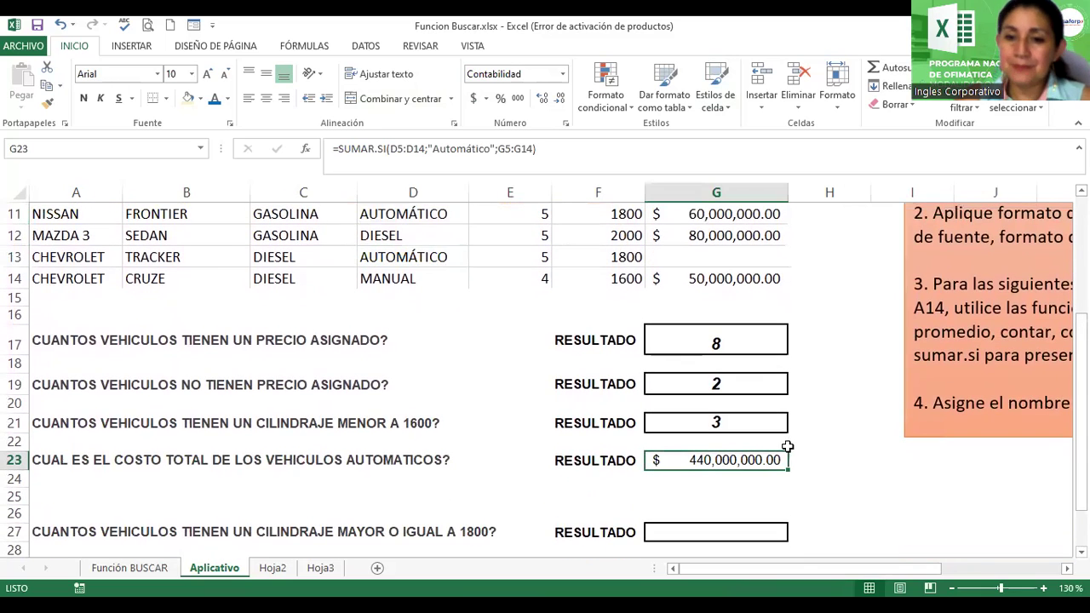
Step: Copy G21's result formatting onto G23, widen column G, and reopen the G23 formula
left_click(762, 423)
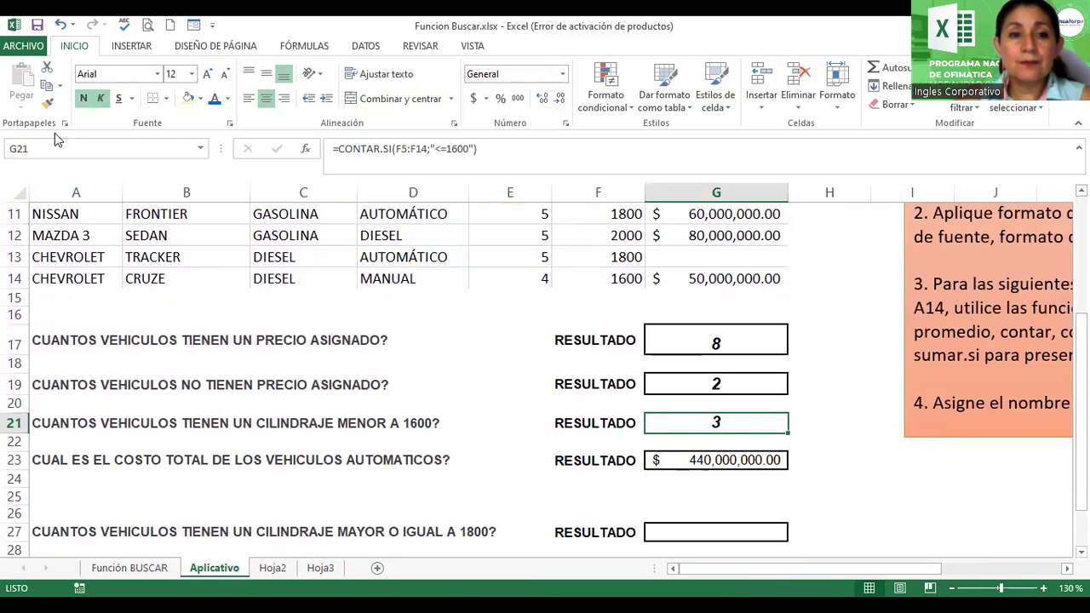
left_click(48, 102)
left_click(673, 459)
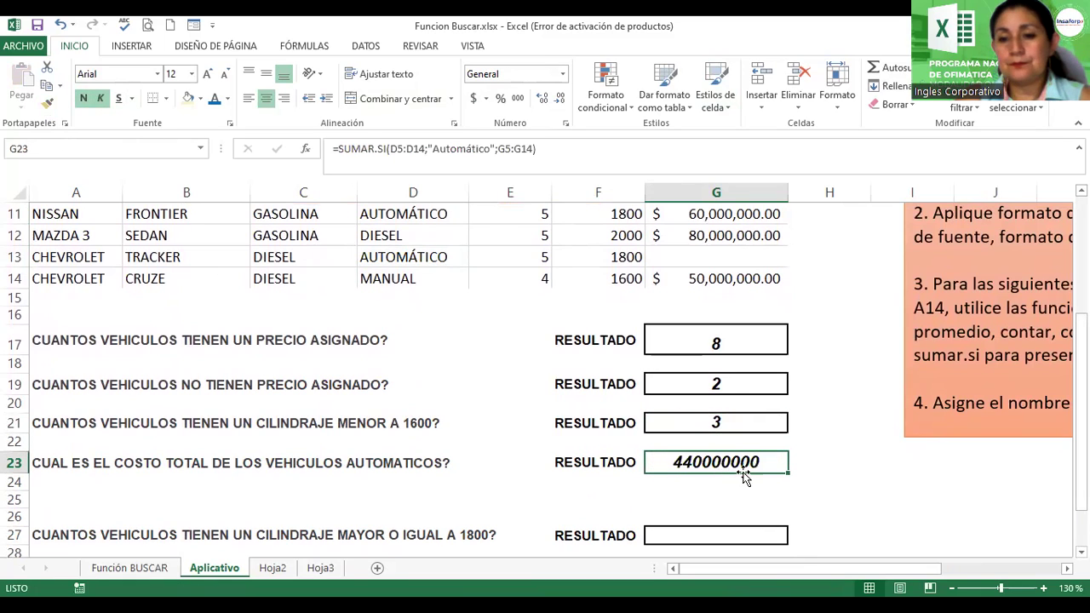
key("ctrl+k")
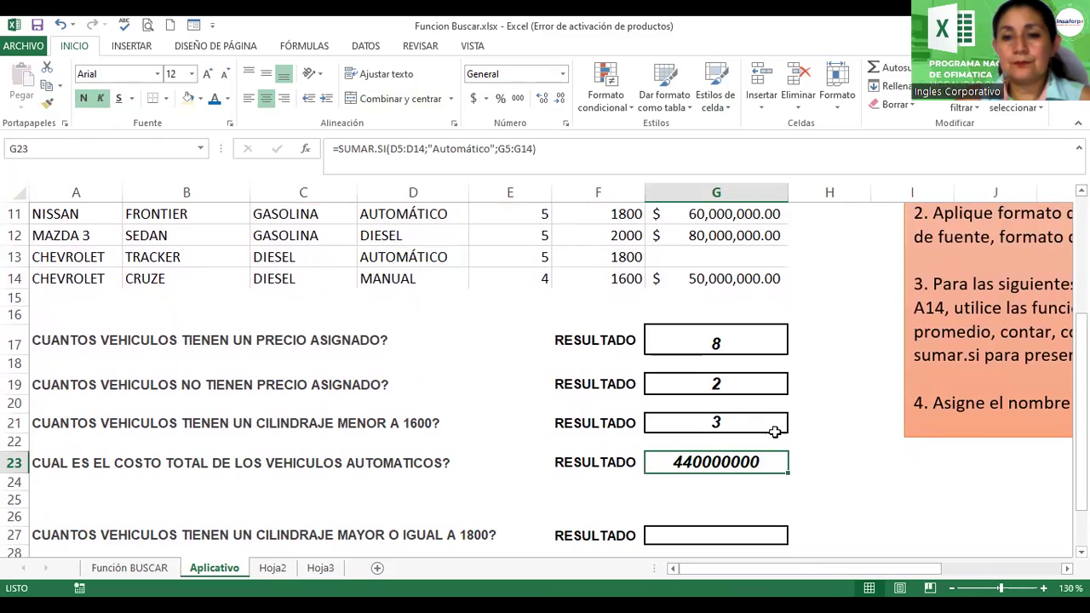
key("ctrl+z")
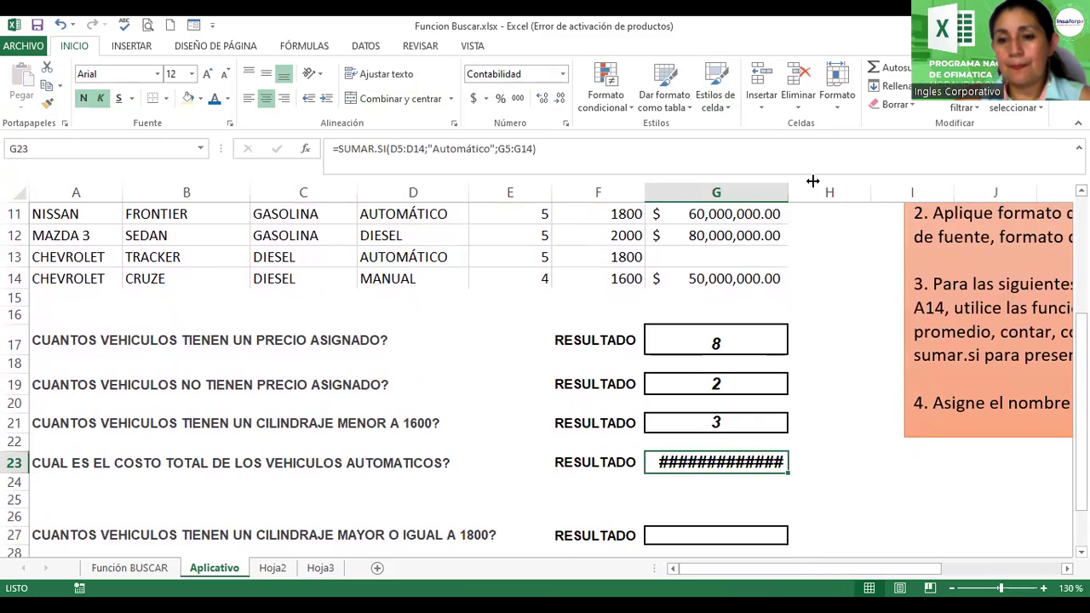
left_click_drag(788, 181, 812, 180)
double_click(750, 461)
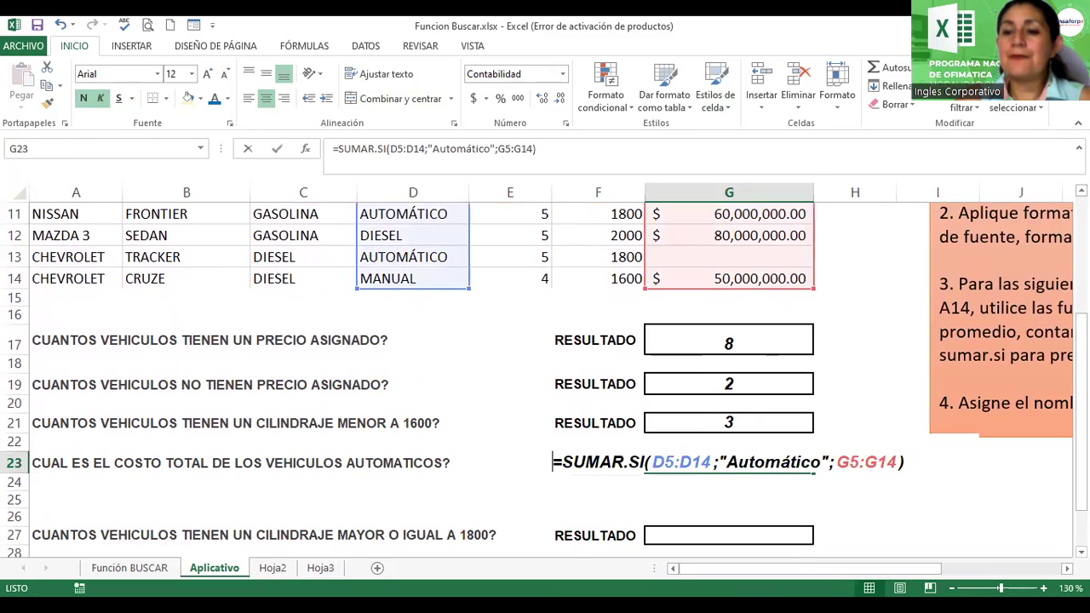
scroll(545, 383, "down", 1)
scroll(544, 383, "down", 2)
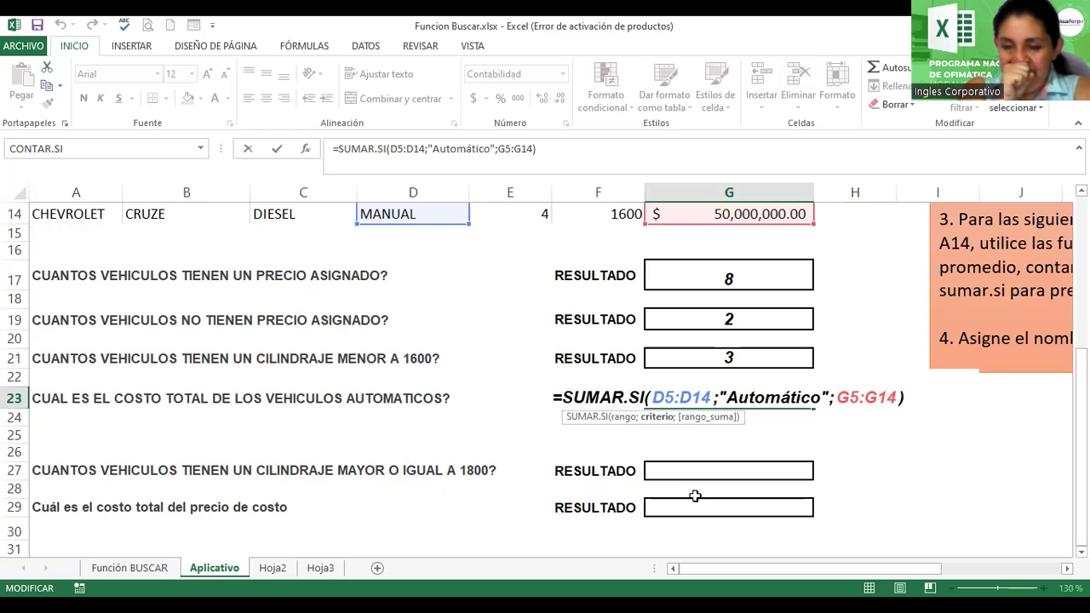
Step: Confirm G23, then enter =CONTAR.SI(F5:F14;">=1800") in G27 to count vehicles of 1800 cc or more
key("Return")
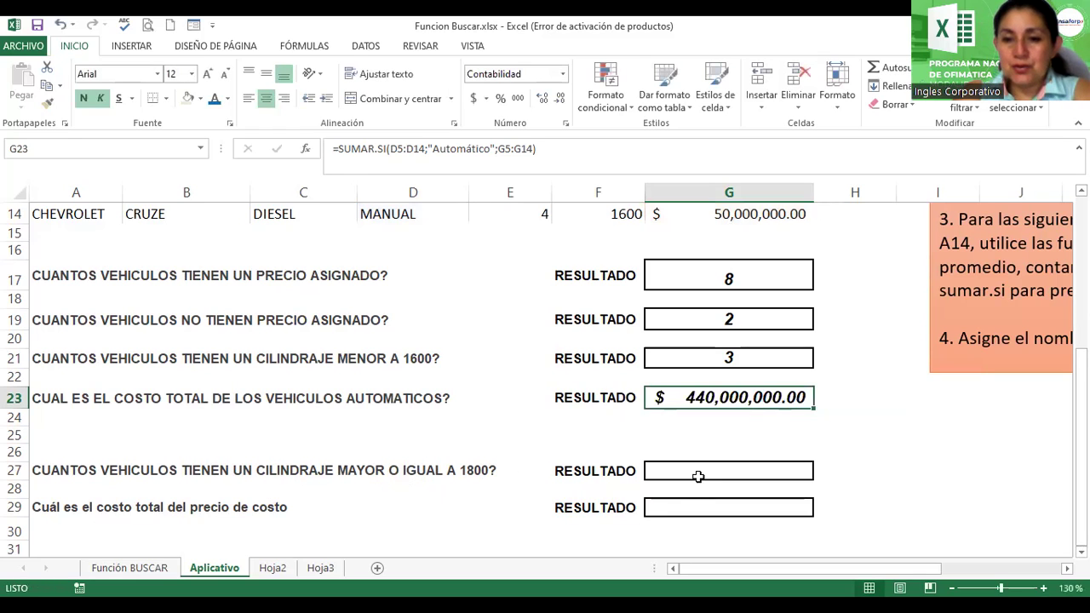
left_click(698, 470)
type("=")
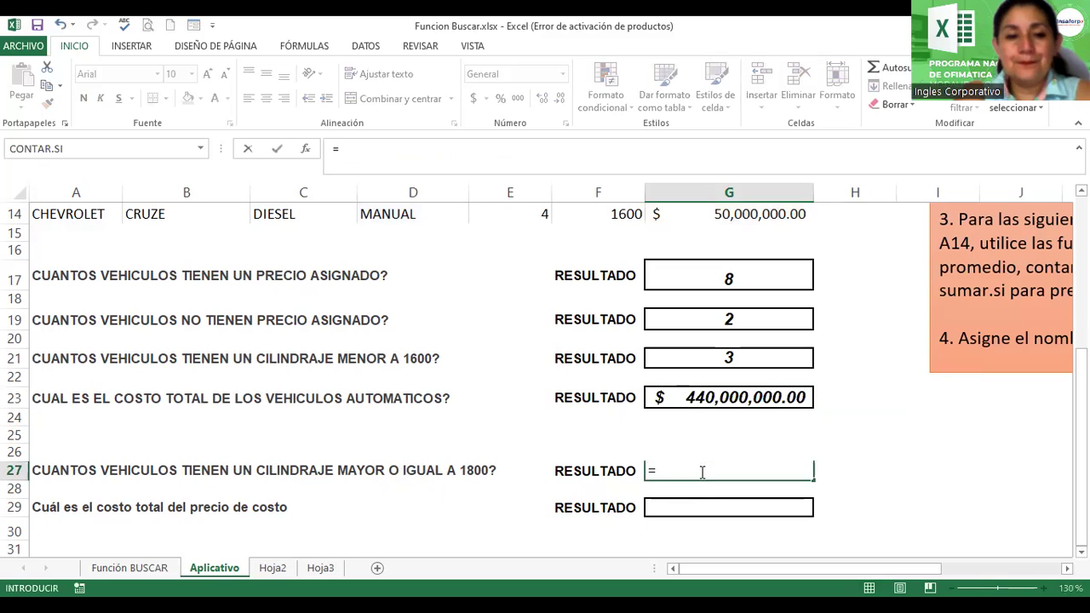
type("c")
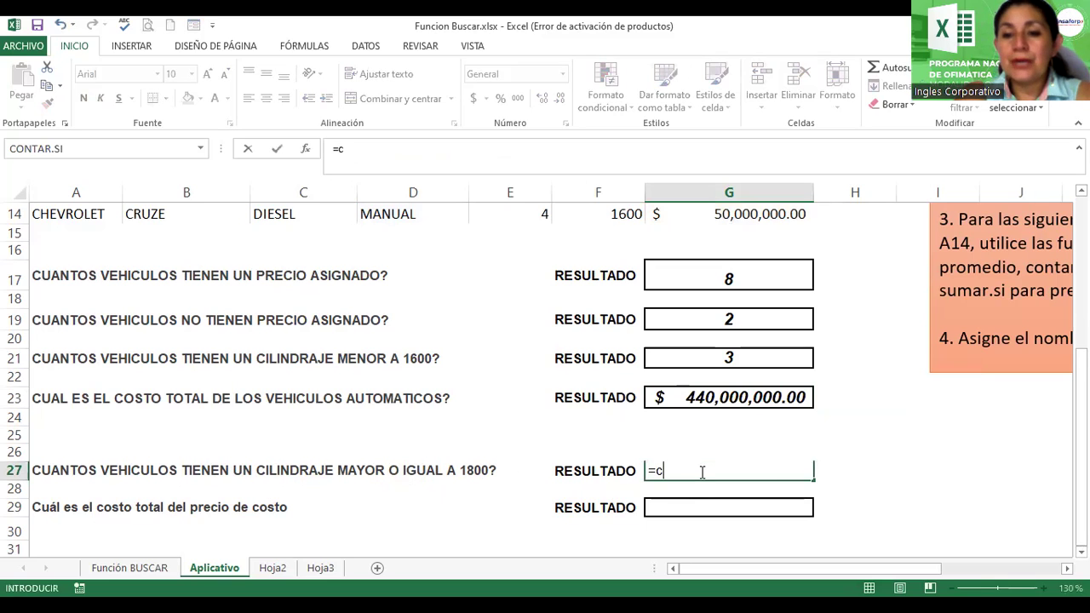
type("ontar.si(")
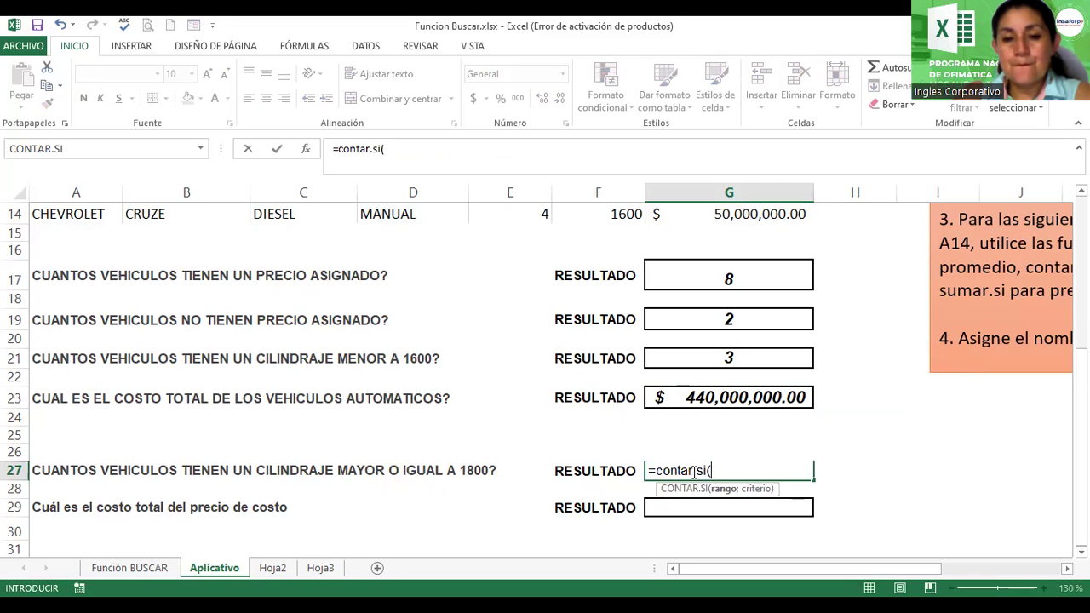
scroll(545, 380, "up", 4)
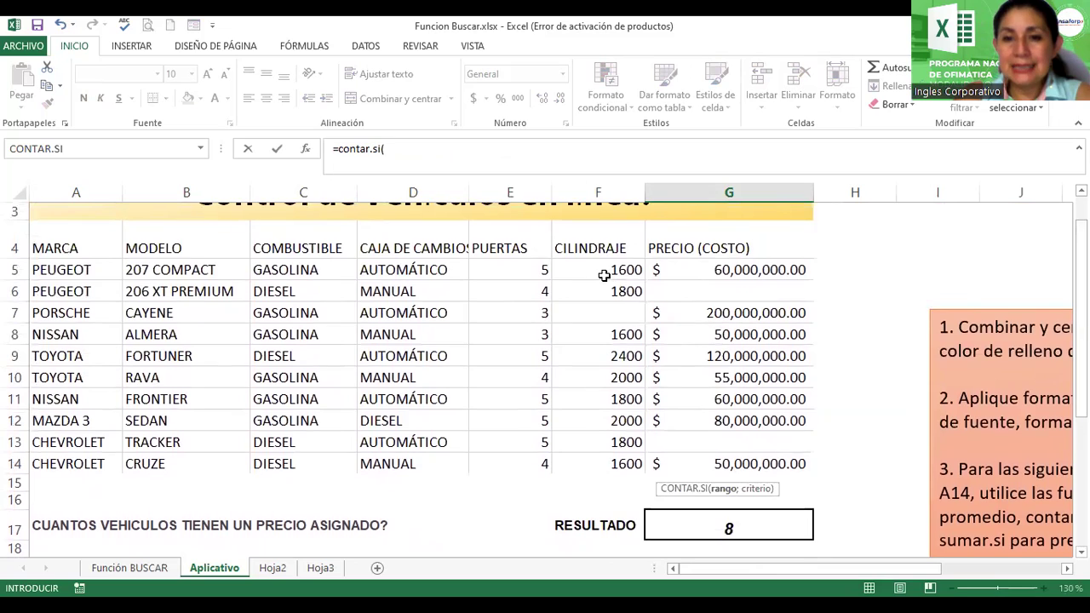
left_click(605, 273)
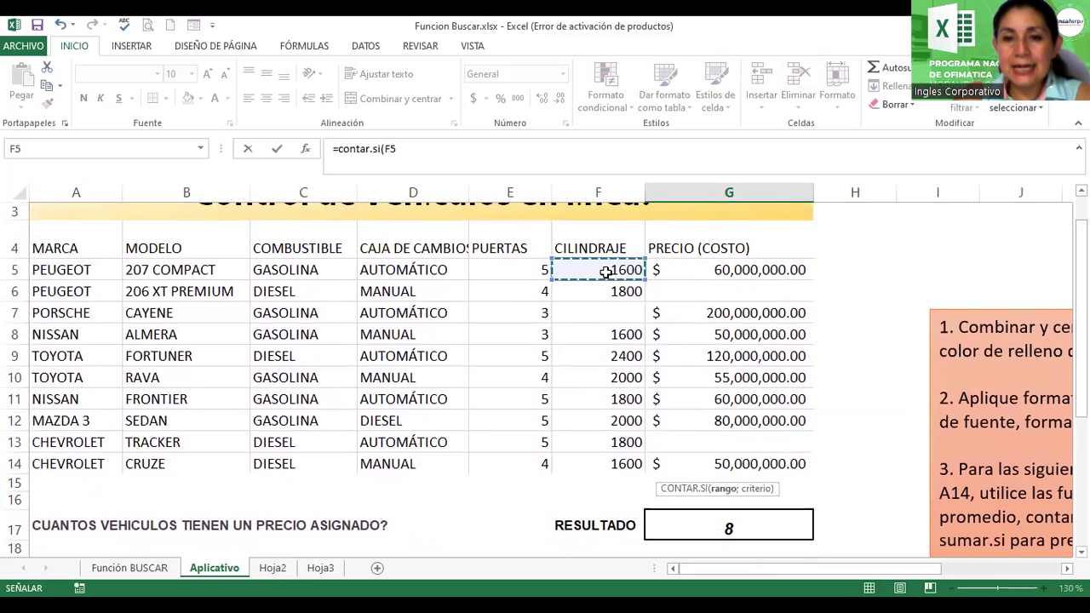
left_click(444, 150)
type(":F14;\"")
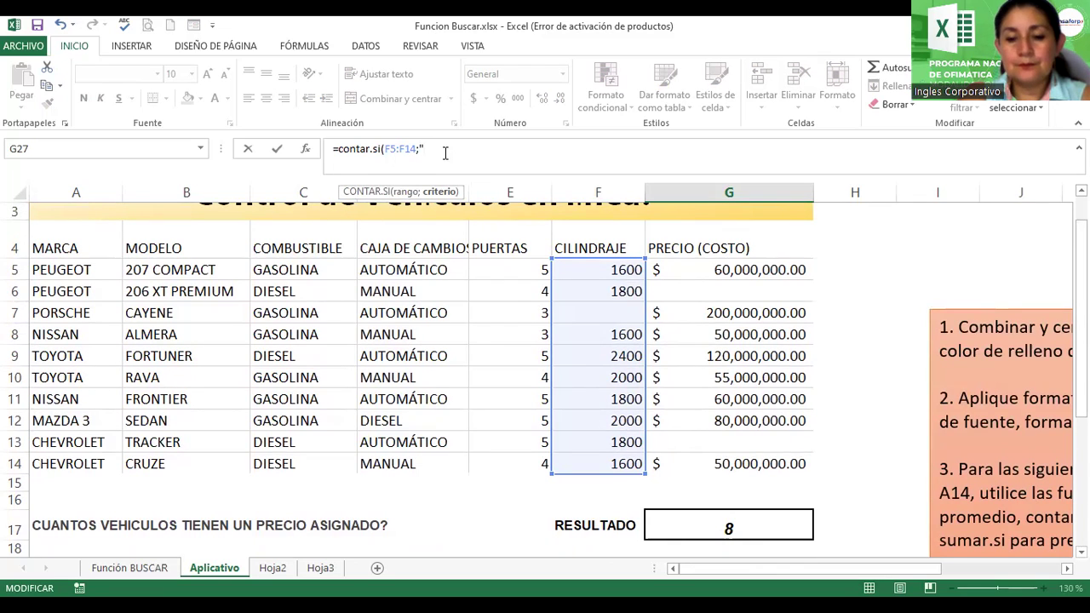
type(">=1800\"")
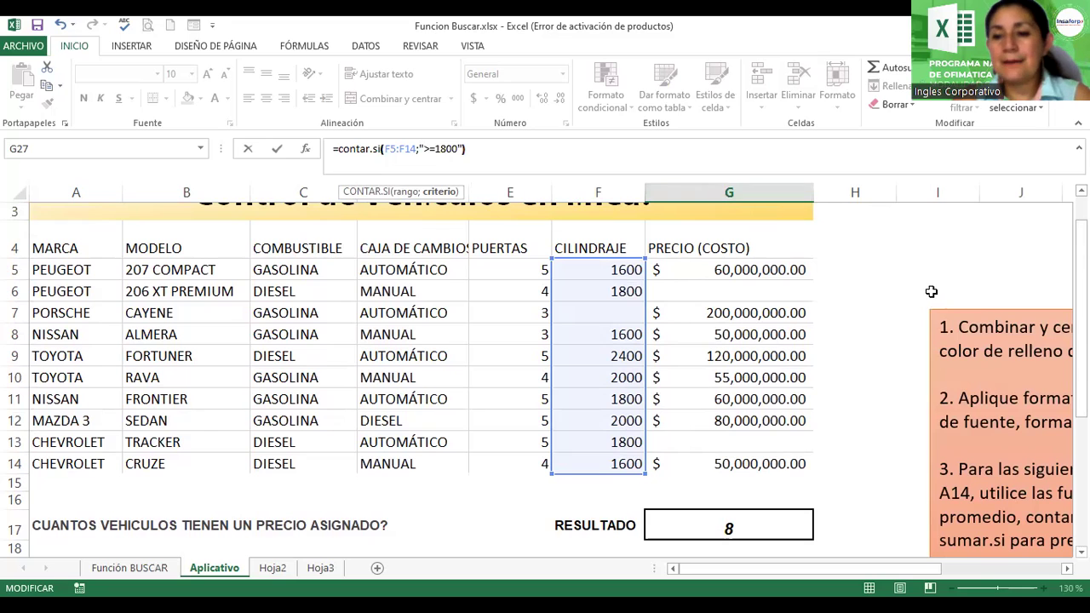
type(")")
scroll(545, 375, "down", 3)
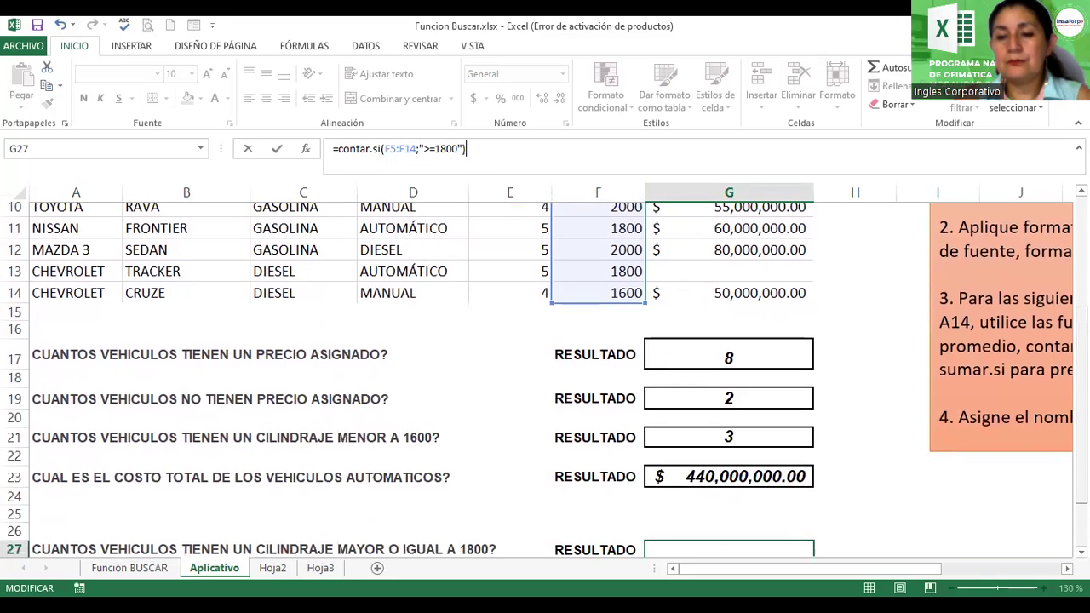
scroll(545, 375, "down", 2)
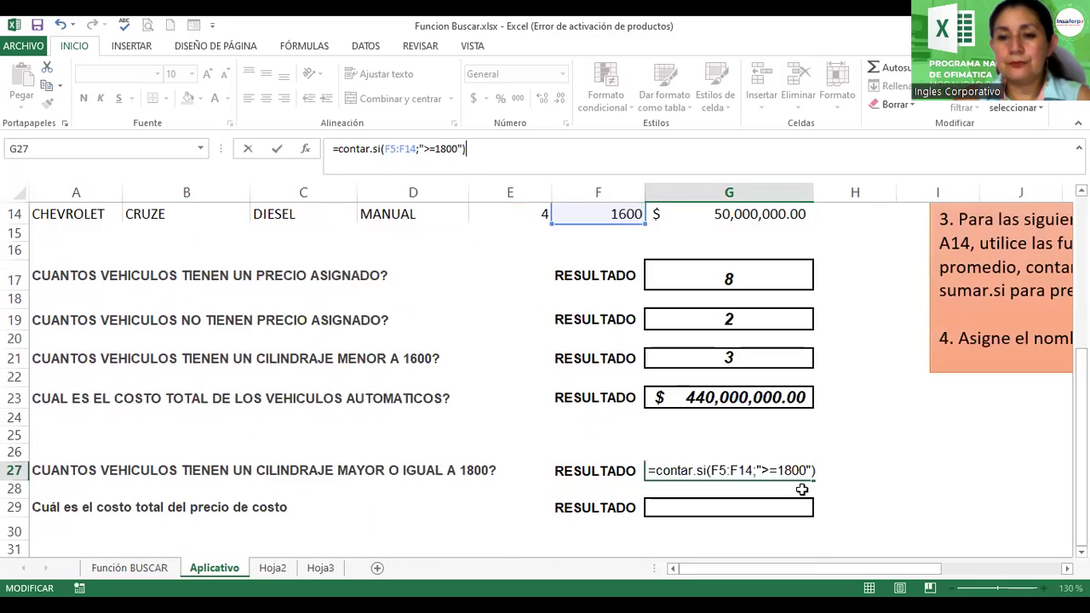
left_click(833, 470)
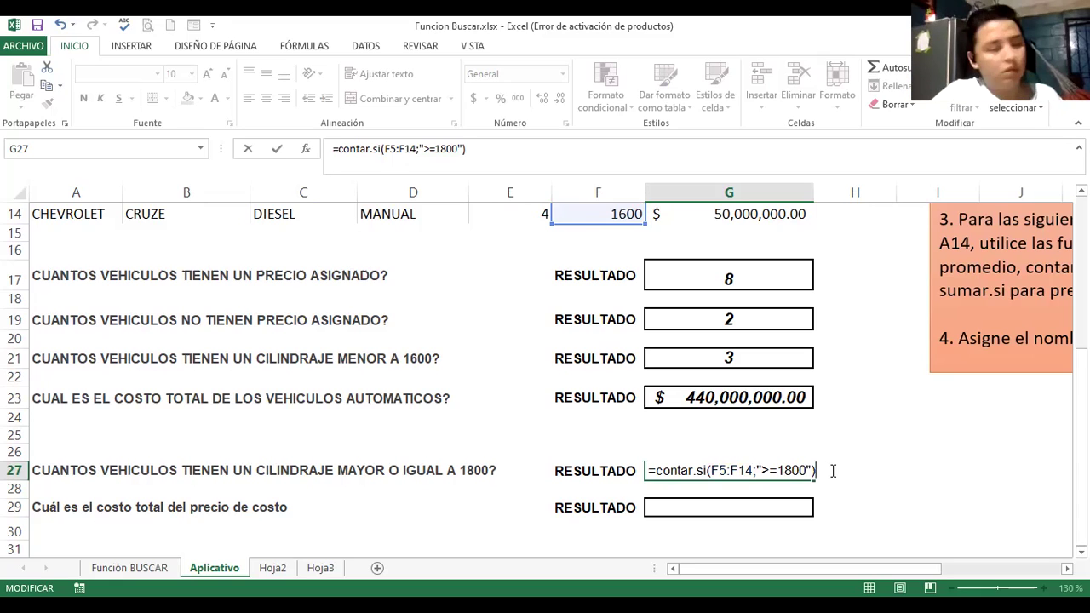
key("Return")
Step: Copy G21's result formatting onto G27, then reopen the G23 SUMAR.SI formula for review
left_click(752, 403)
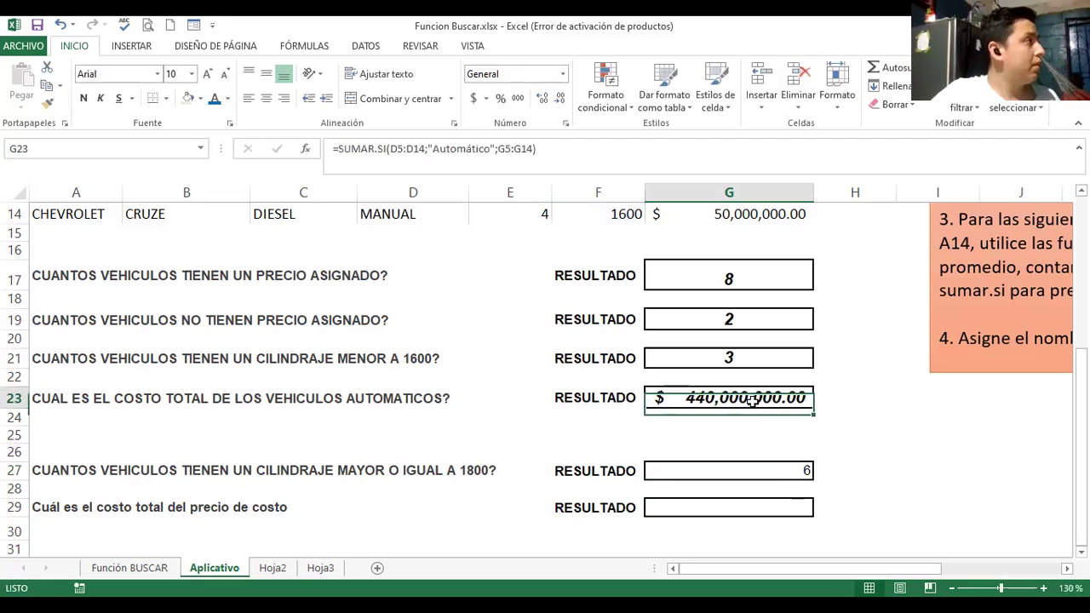
left_click(789, 356)
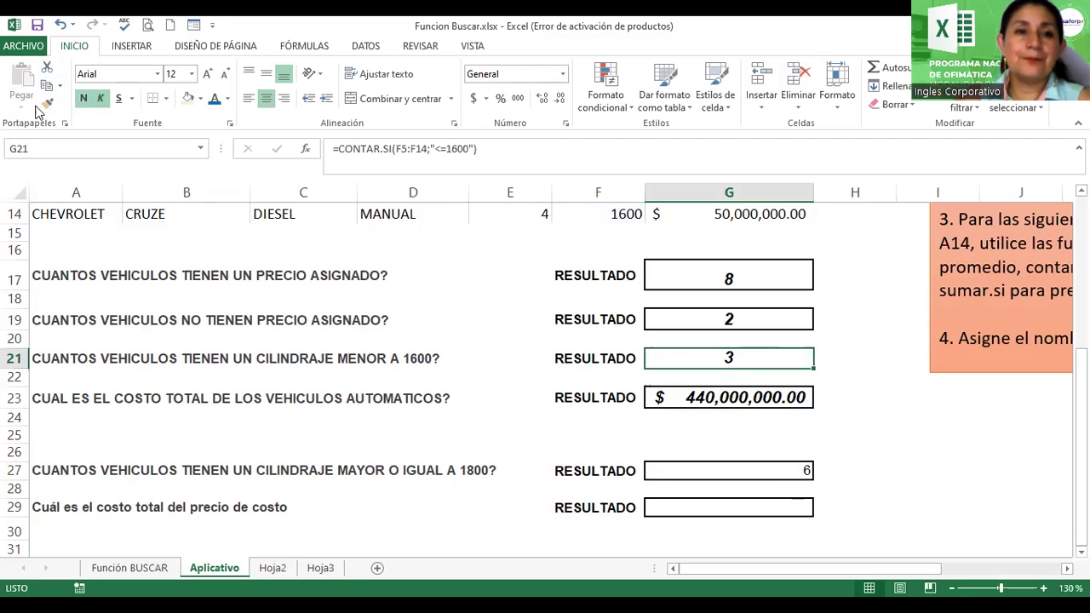
left_click(47, 102)
left_click(729, 477)
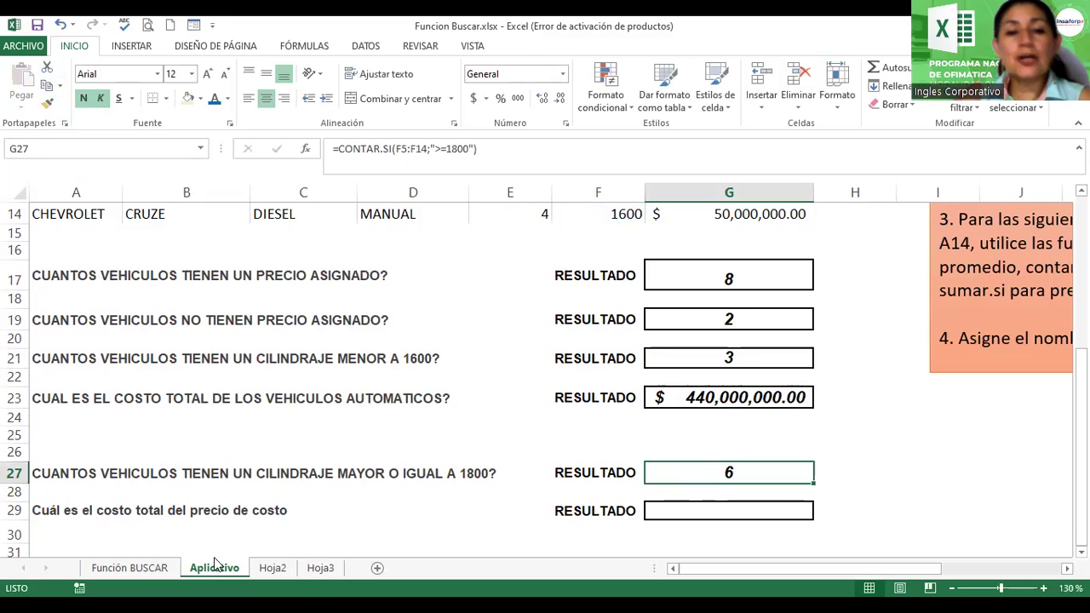
double_click(698, 399)
left_click(700, 400)
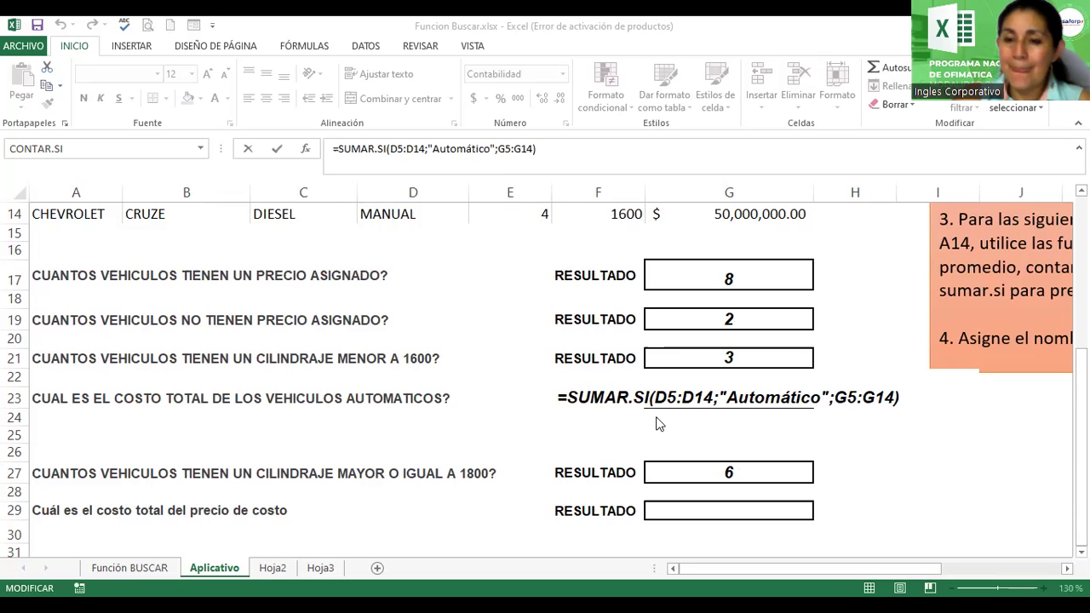
Step: Confirm G23's SUMAR.SI formula showing $ 440,000,000.00 and reopen G27's CONTAR.SI formula
left_click(906, 397)
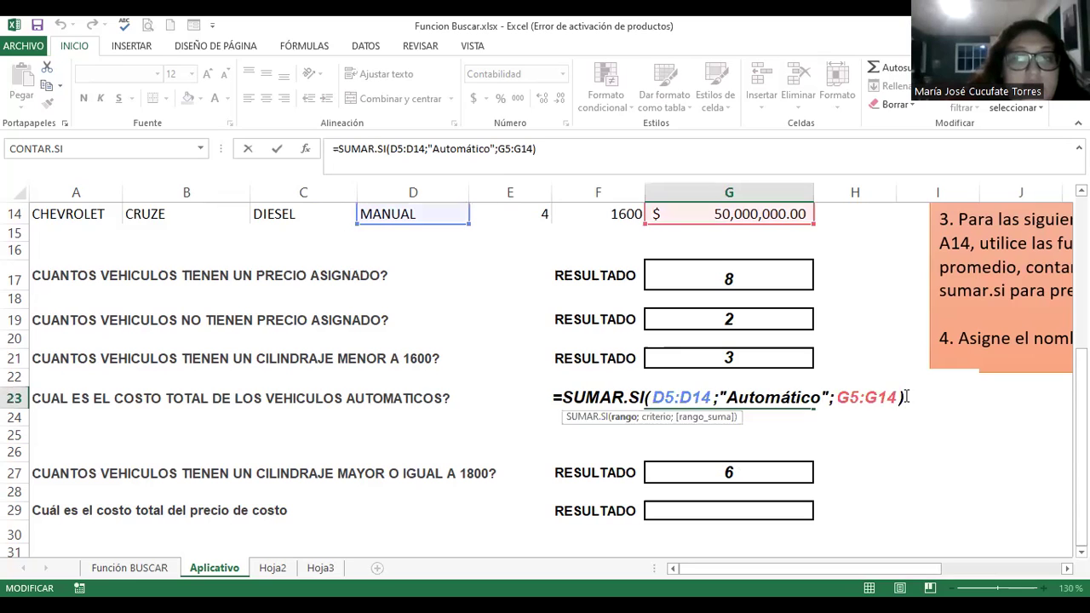
key("Return")
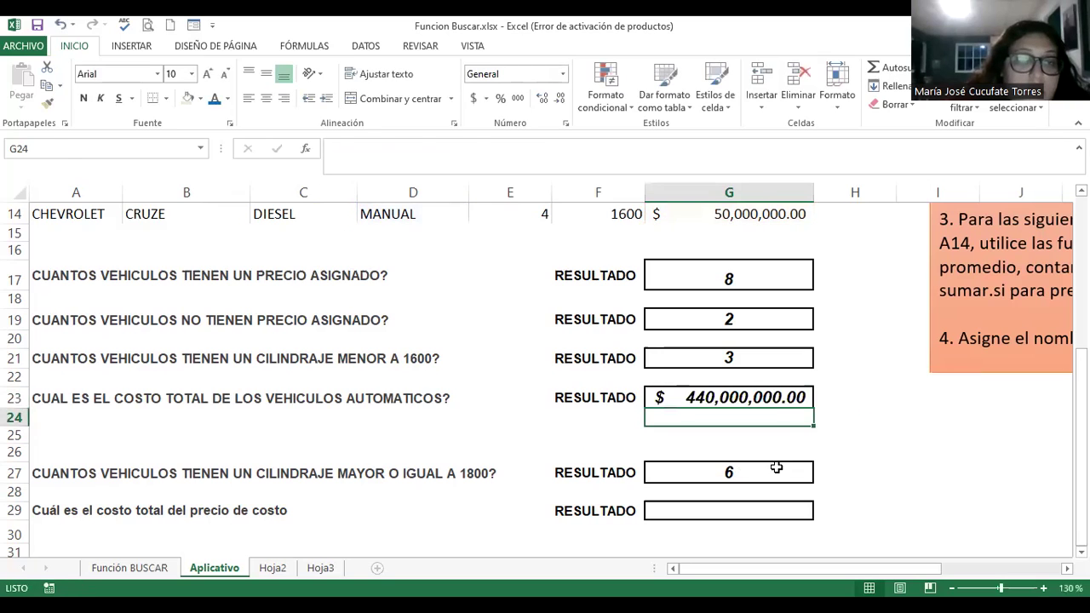
double_click(775, 468)
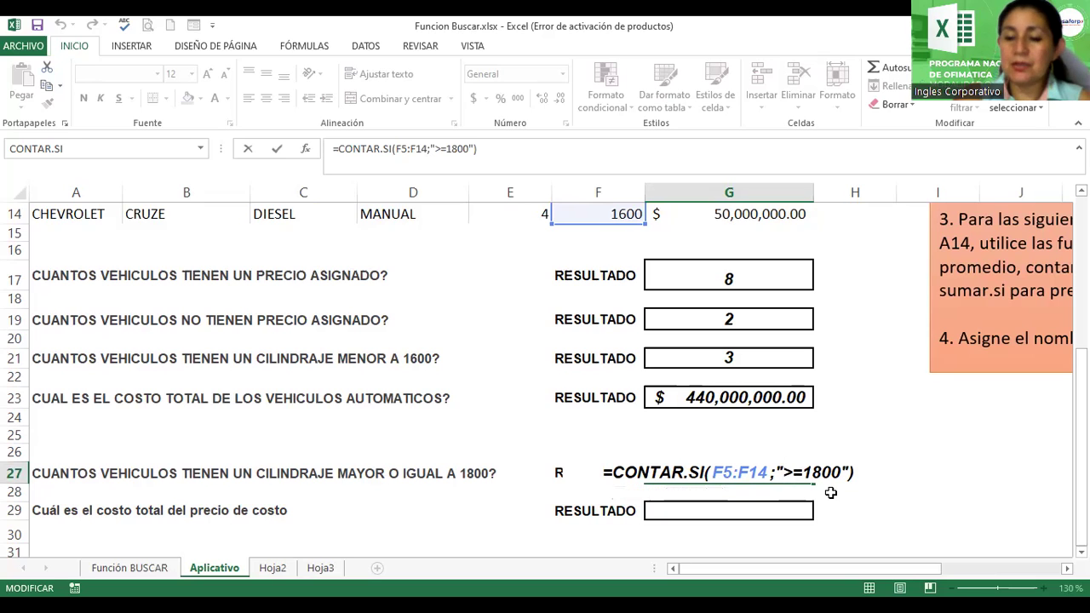
Step: Reconfirm G27's CONTAR.SI formula so it shows 6, then select G29
key("Return")
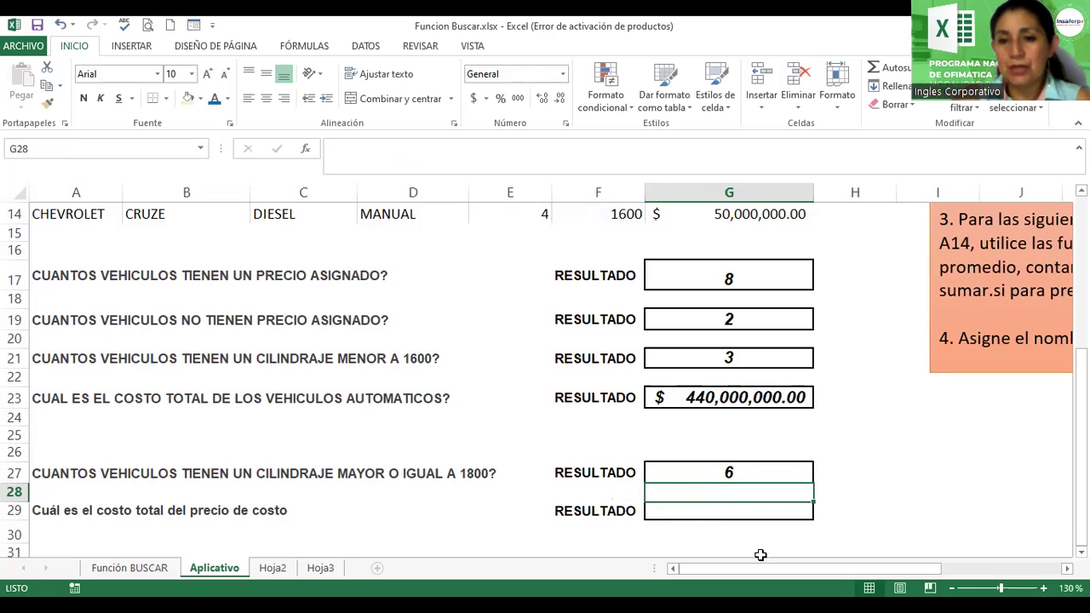
left_click(669, 510)
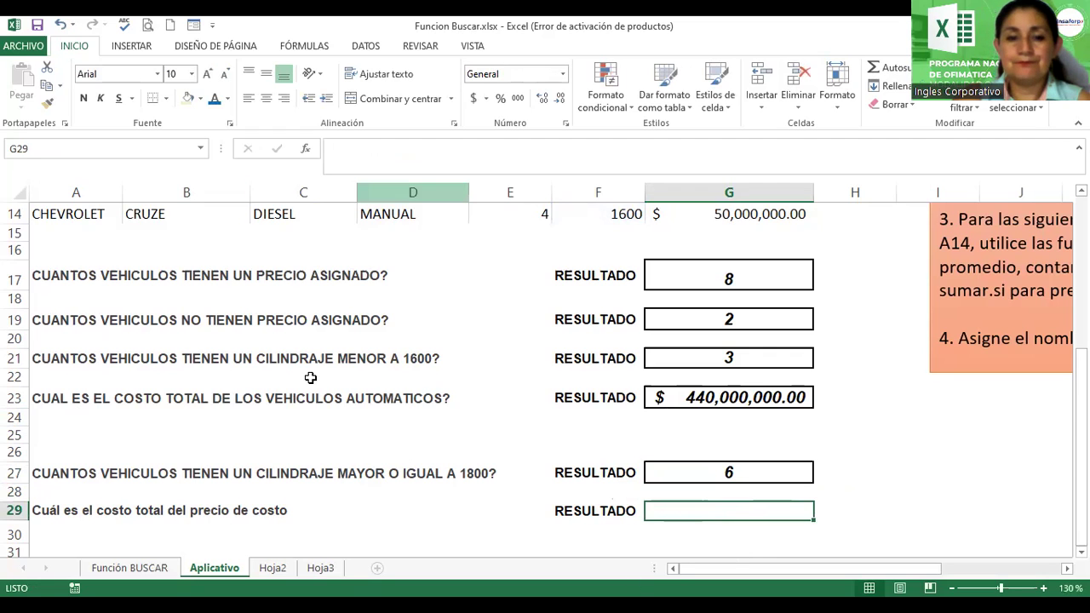
Step: Colour the Aplicativo sheet tab green and the Función BUSCAR tab dark blue
left_click(274, 568)
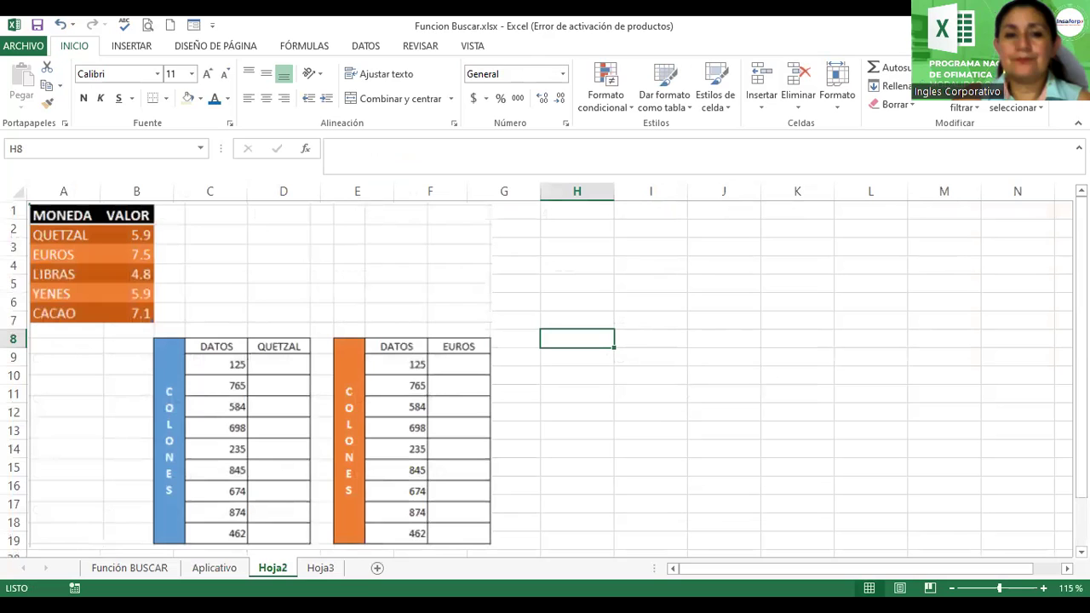
left_click(223, 568)
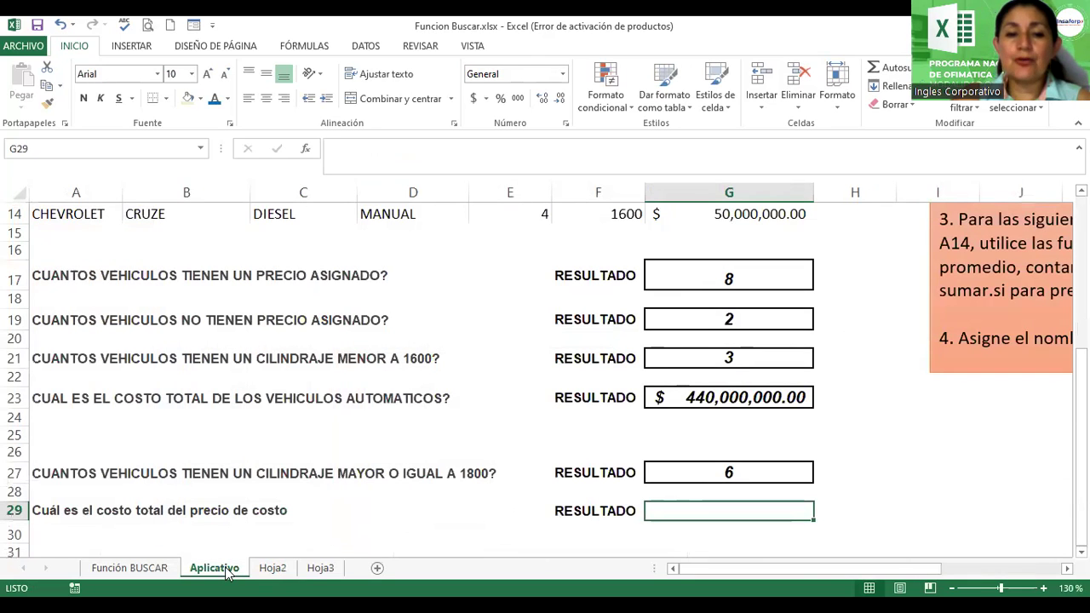
right_click(228, 574)
mouse_move(281, 496)
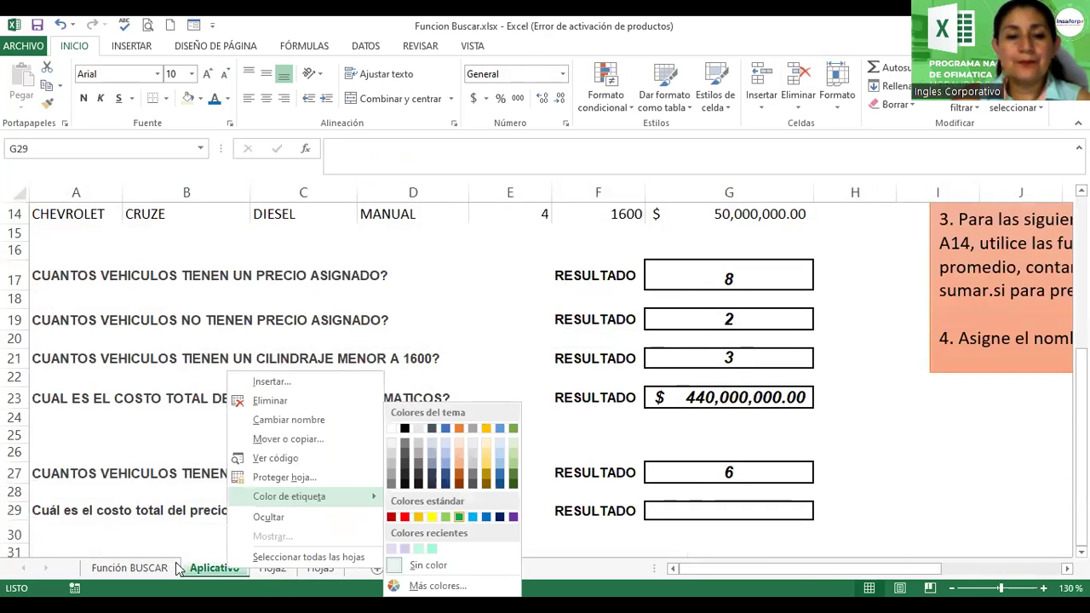
left_click(453, 518)
left_click(160, 576)
right_click(160, 575)
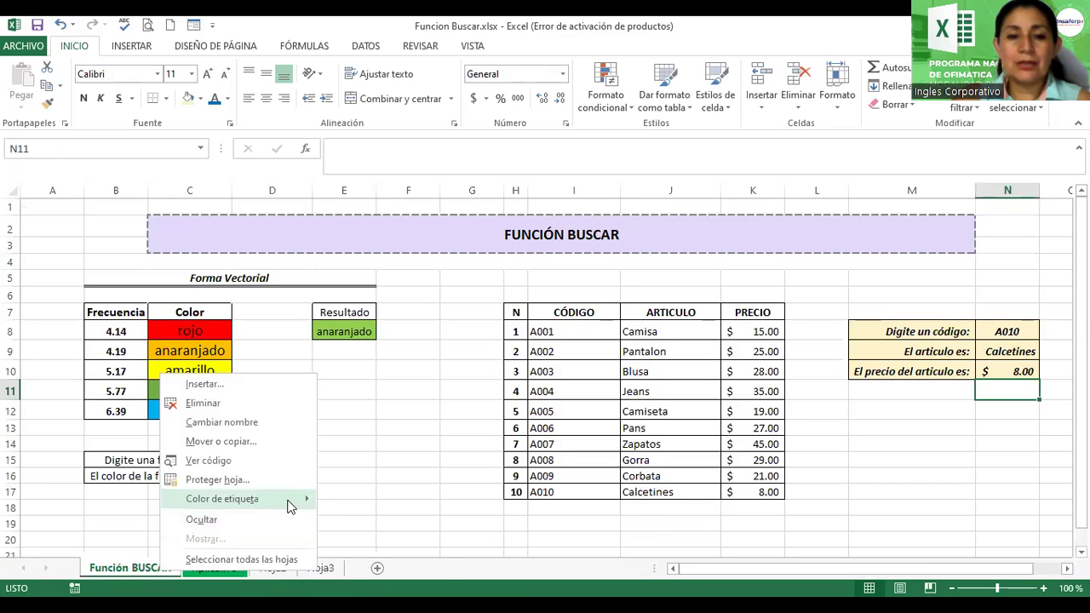
mouse_move(294, 499)
left_click(432, 517)
Step: Rename the Hoja2 sheet to 'Referencias'
left_click(274, 568)
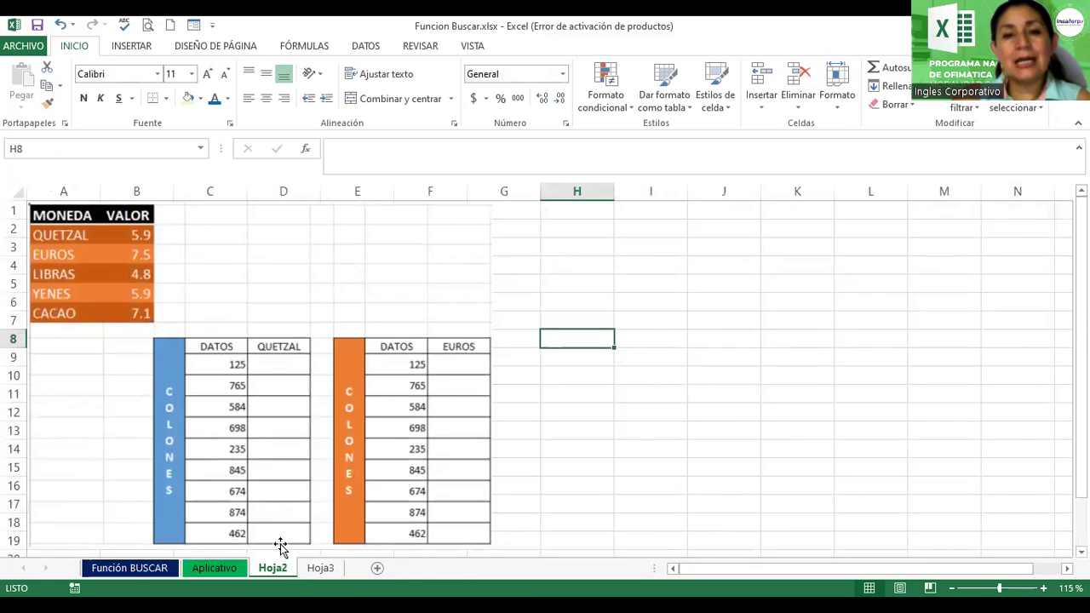
double_click(274, 568)
type("Re")
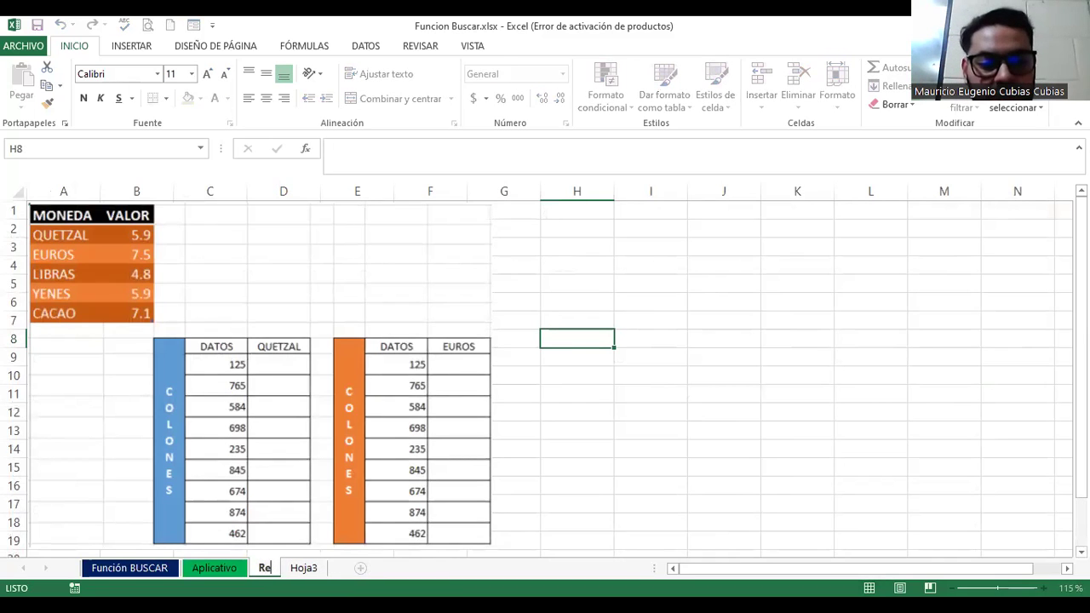
type("ferencias")
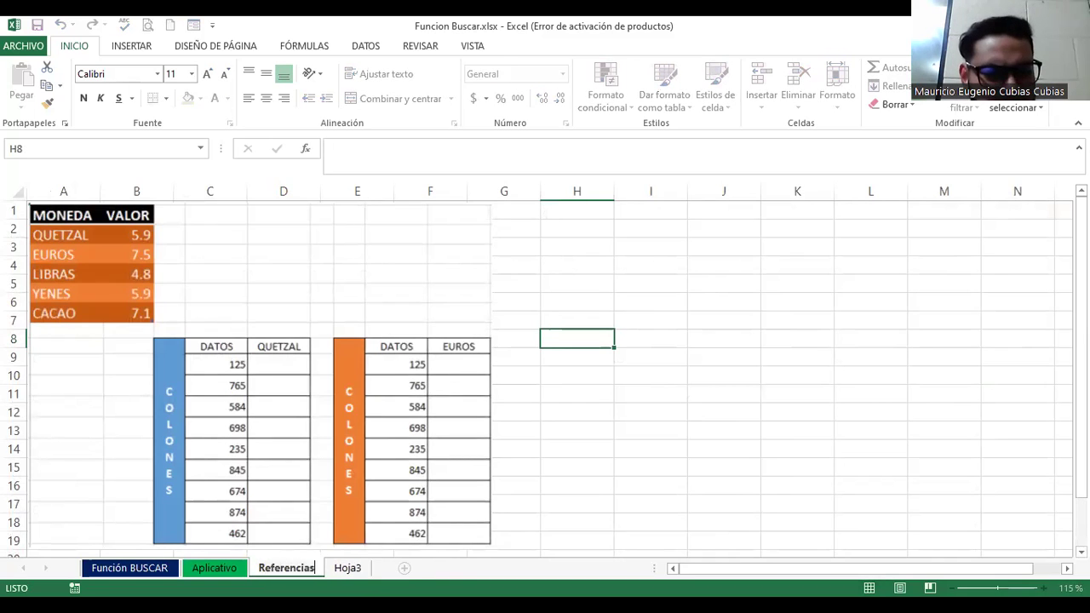
key("Return")
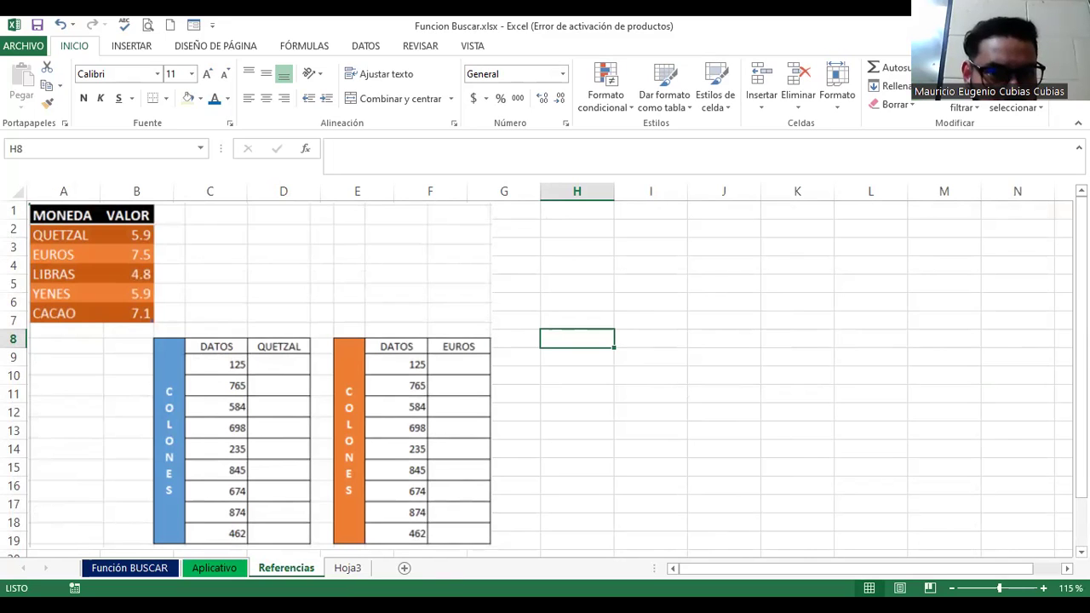
left_click(223, 568)
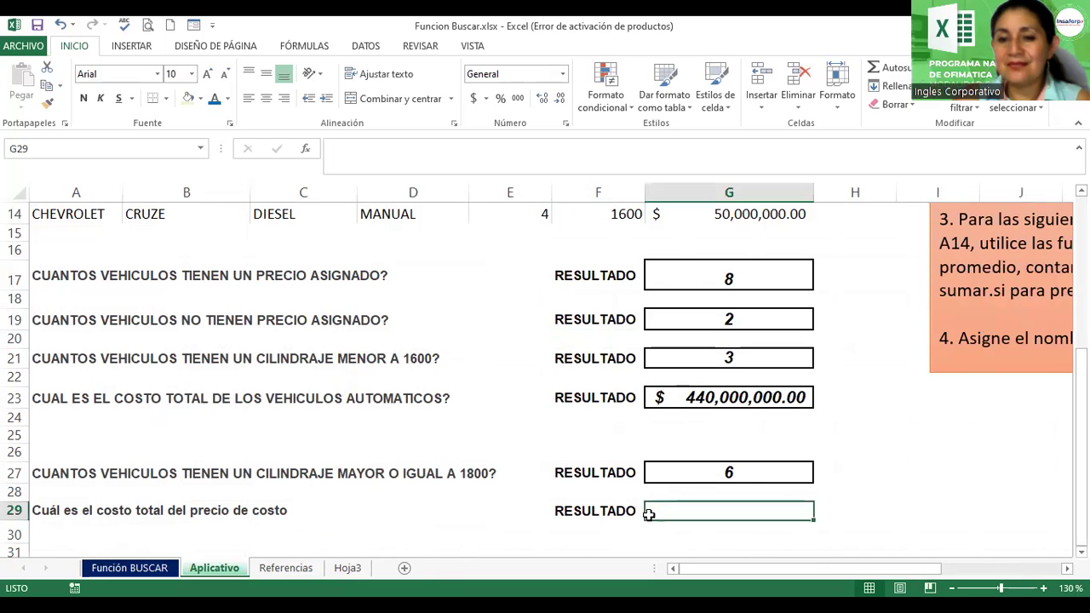
Step: Enter =SUMA(G5:G14) in G29 to total all cost prices
left_click(586, 528)
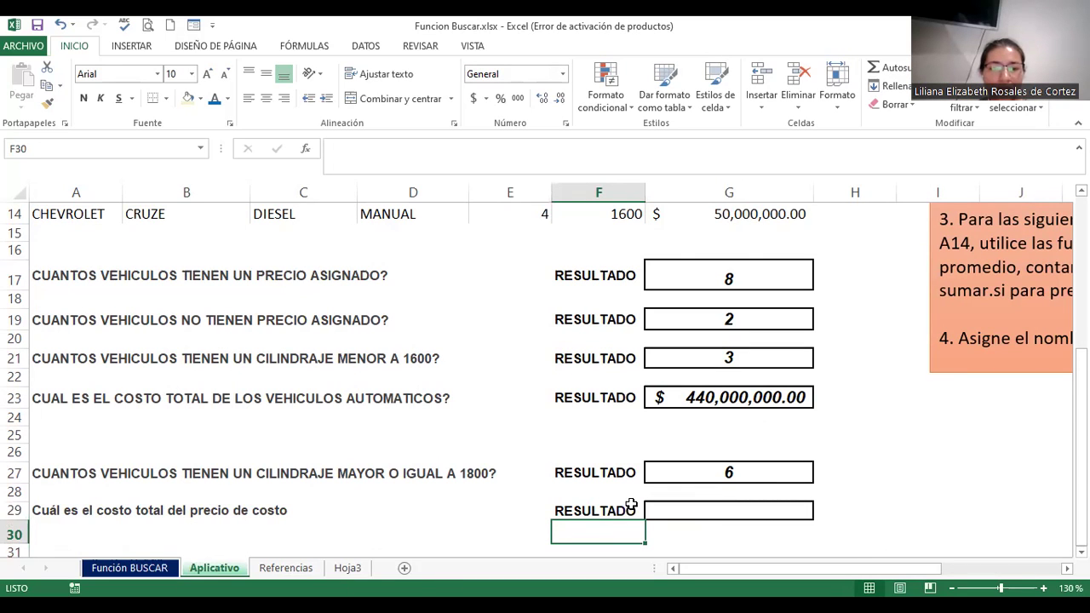
left_click(708, 509)
type("=")
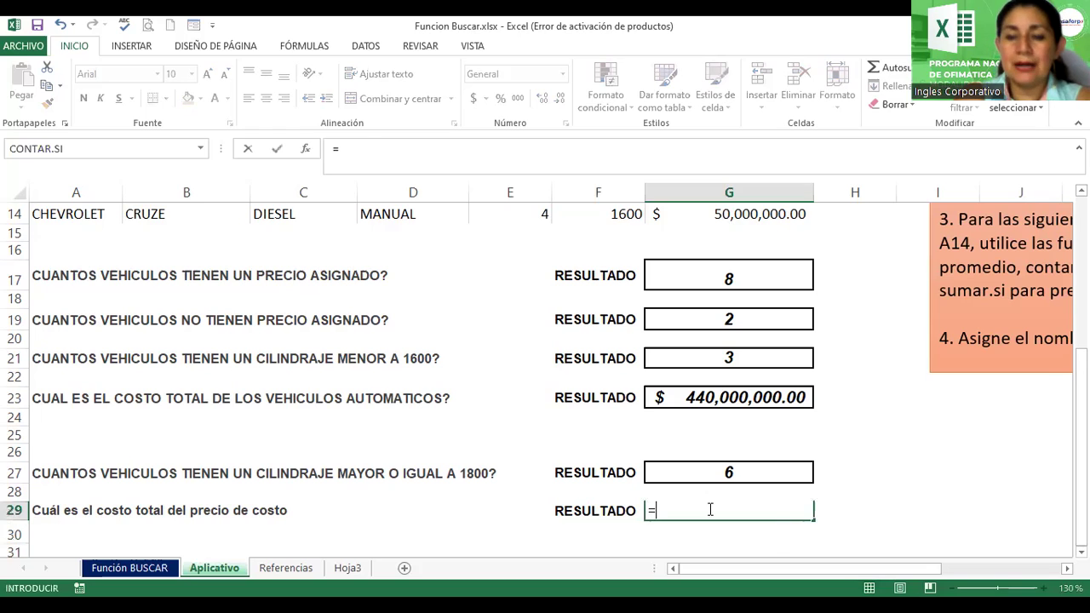
type("sumar")
key("BackSpace")
type("(")
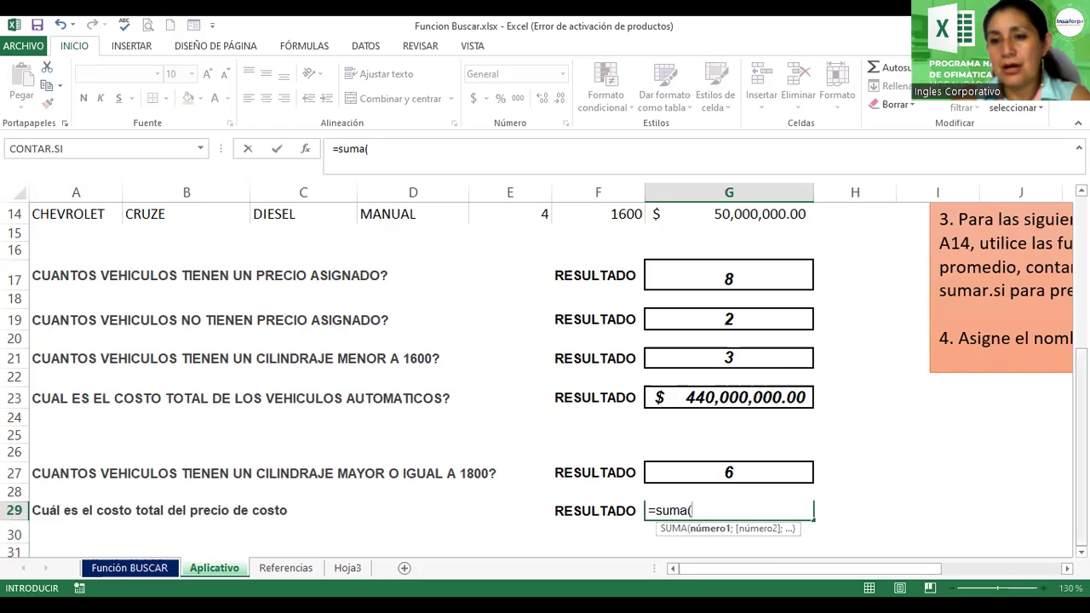
scroll(719, 306, "up", 5)
left_click(719, 305)
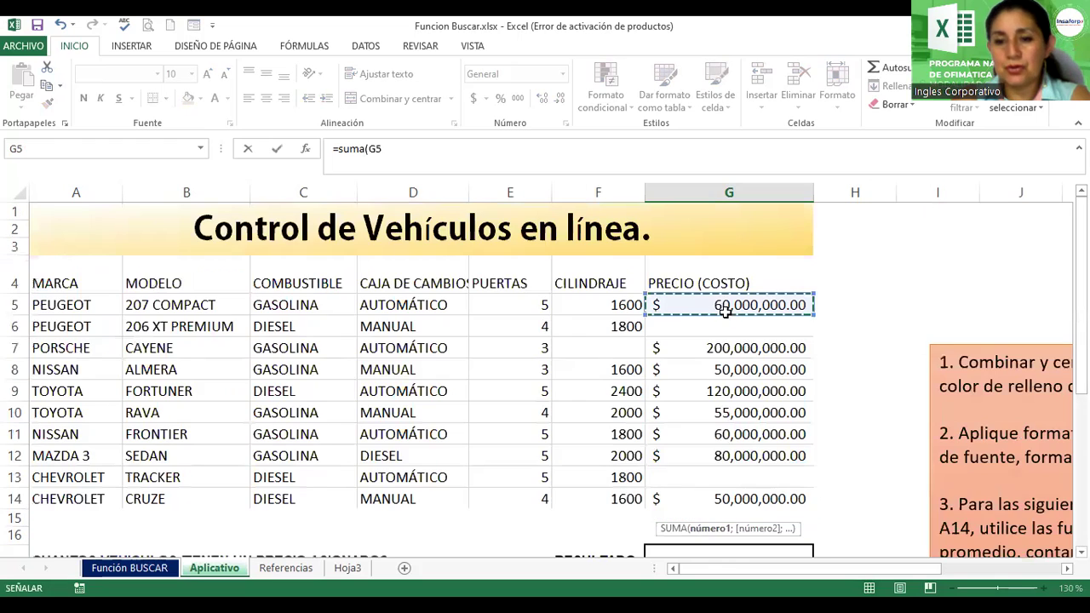
left_click(727, 490, "shift")
key("Return")
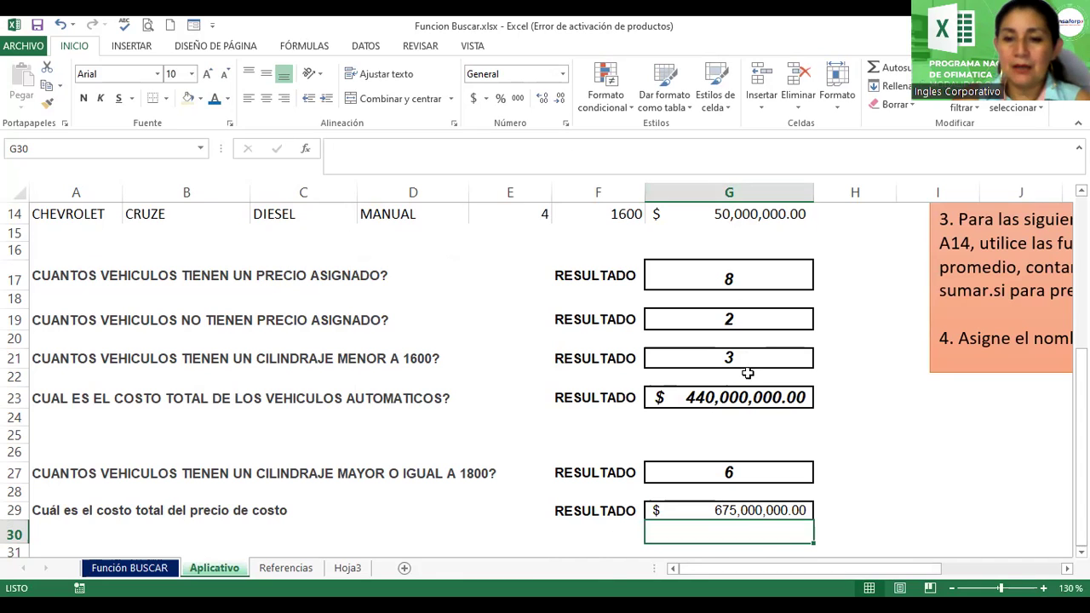
Step: Copy G23's bold italic formatting onto G29 so it shows $ 675,000,000.00
left_click(729, 394)
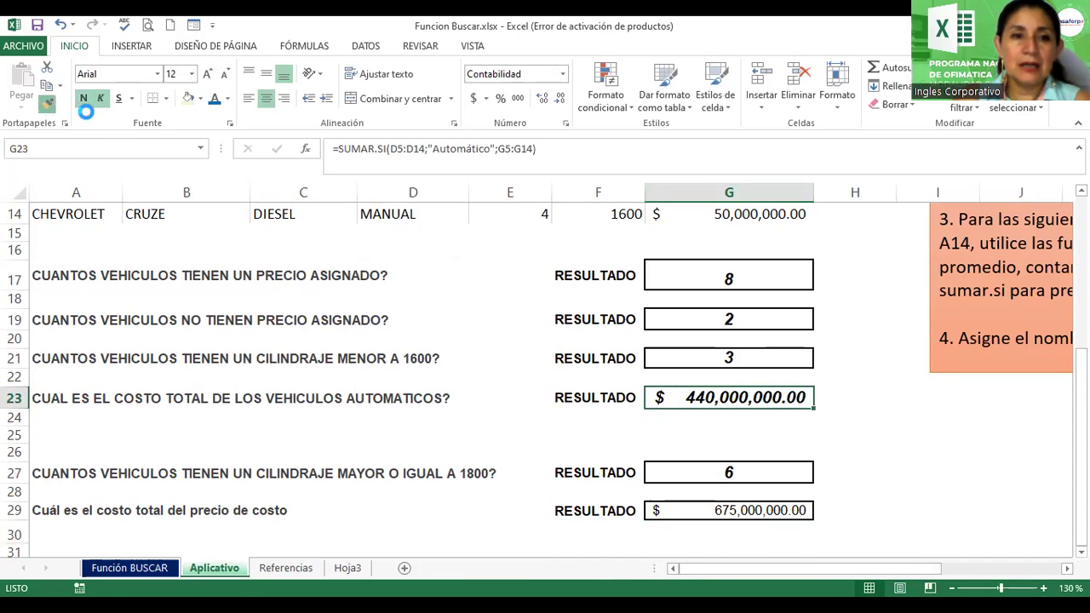
left_click(47, 101)
left_click(734, 508)
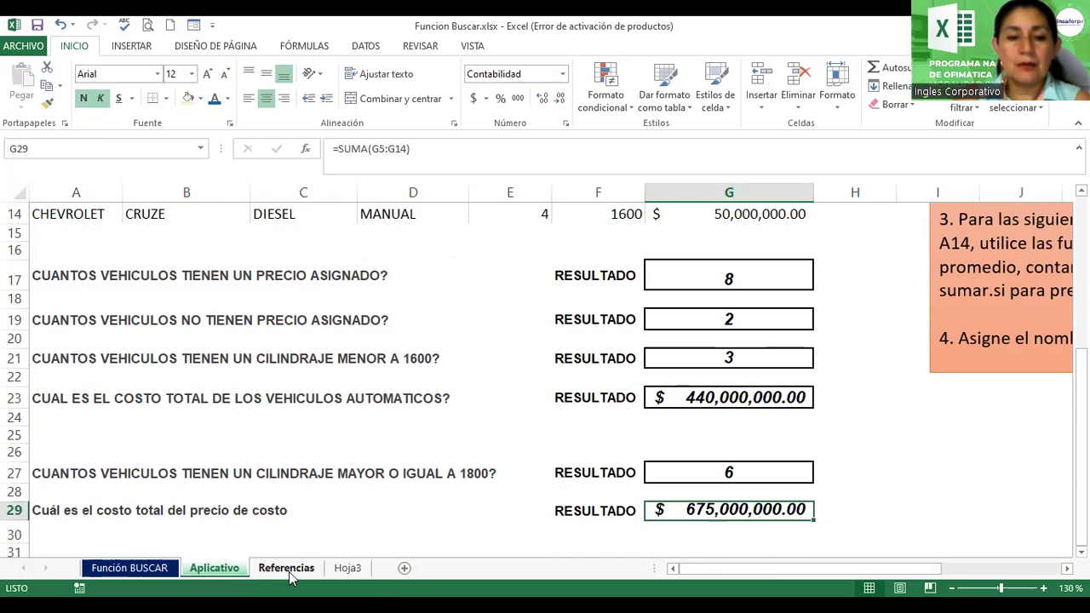
left_click(286, 567)
Step: Move the currency tables picture near column I and enter the headers Moneda and Valor in A6:B6
left_click_drag(248, 437, 775, 532)
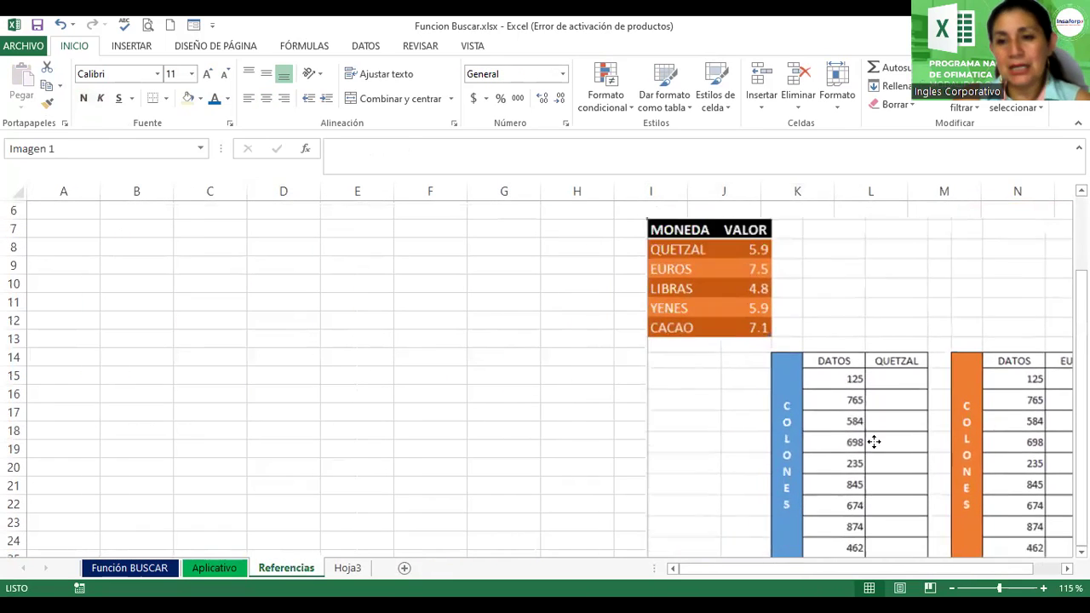
left_click_drag(774, 532, 885, 442)
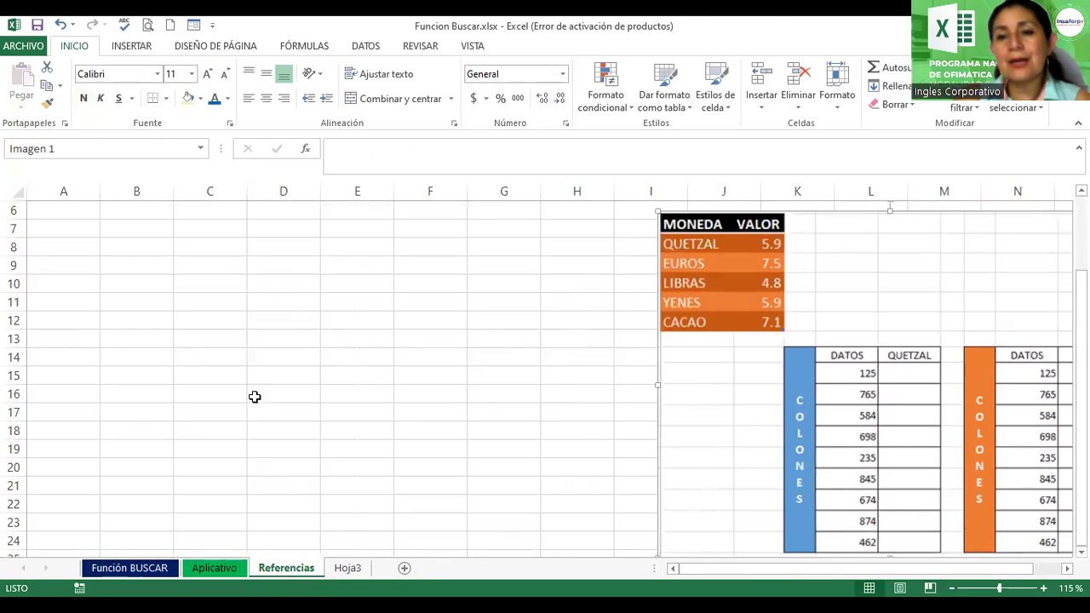
left_click(68, 210)
type("Moneda")
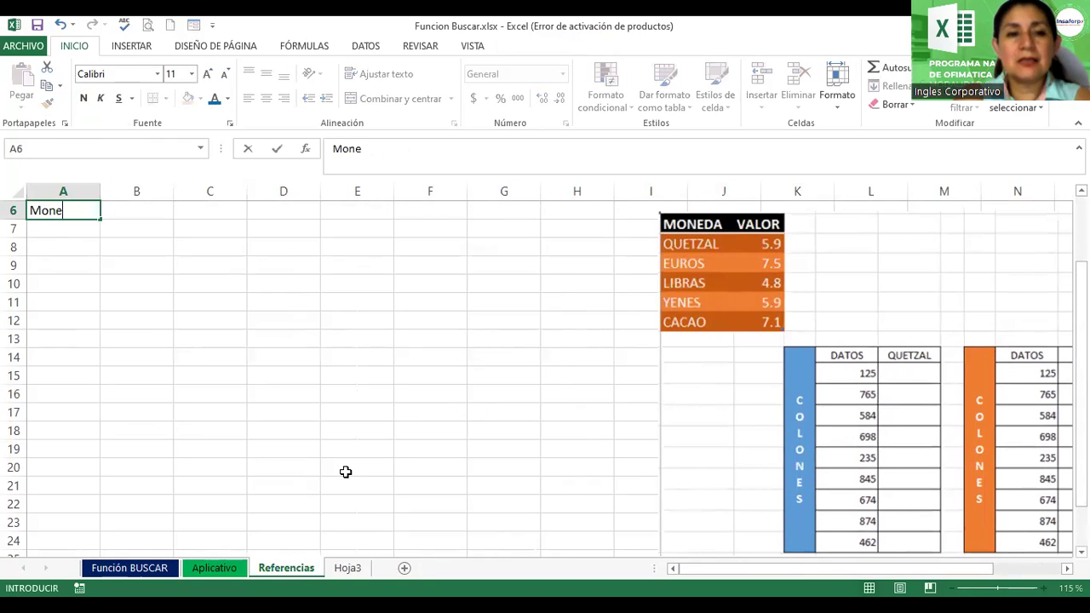
key("Tab")
type("Valor")
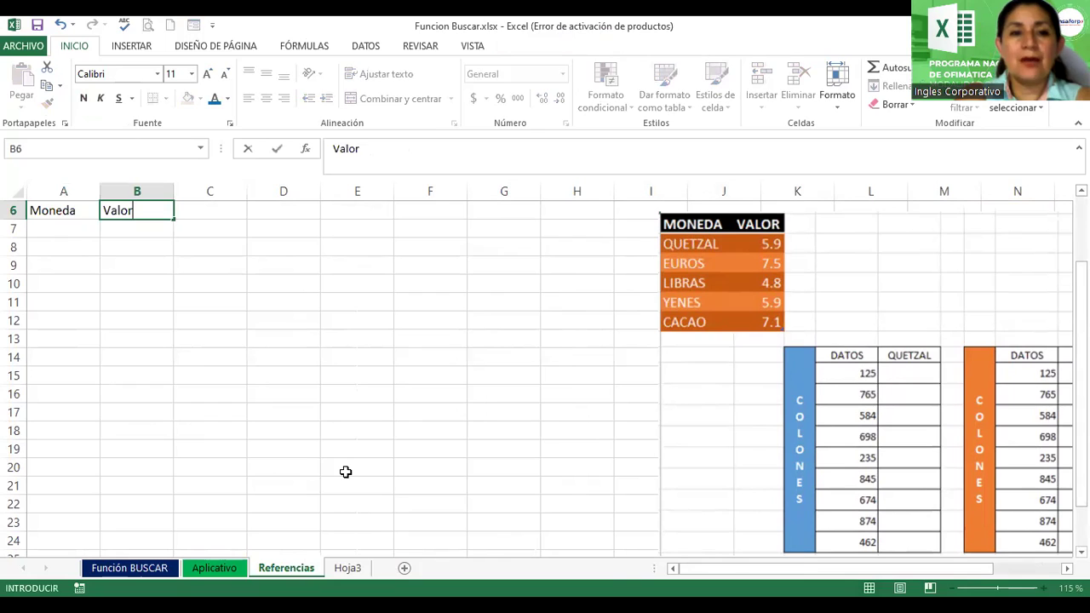
key("Return")
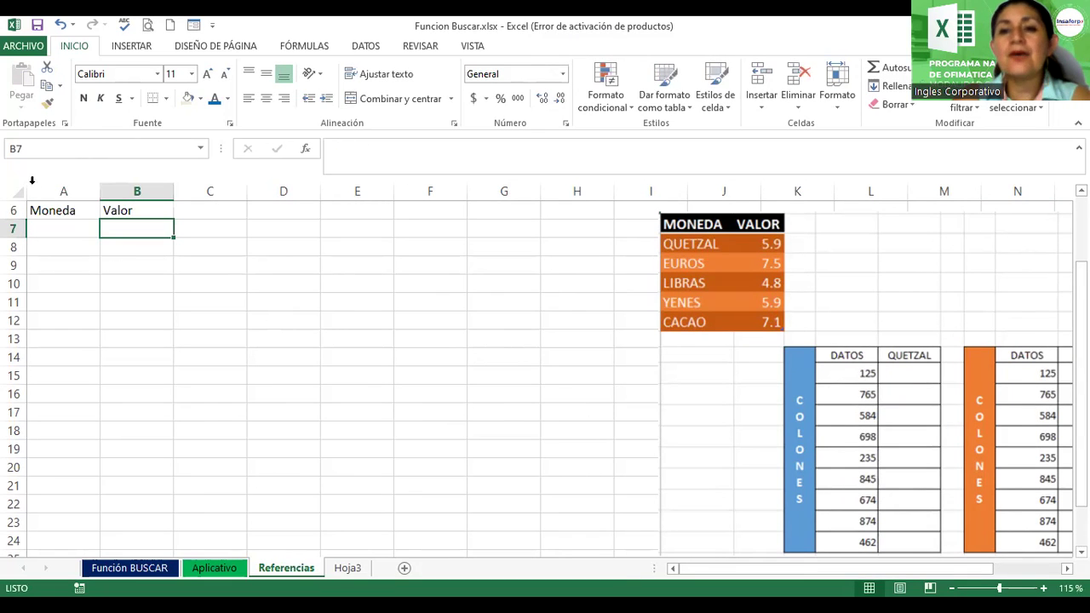
Step: Add the rows Quetzal 5.9 and Euros 7.5
left_click(61, 231)
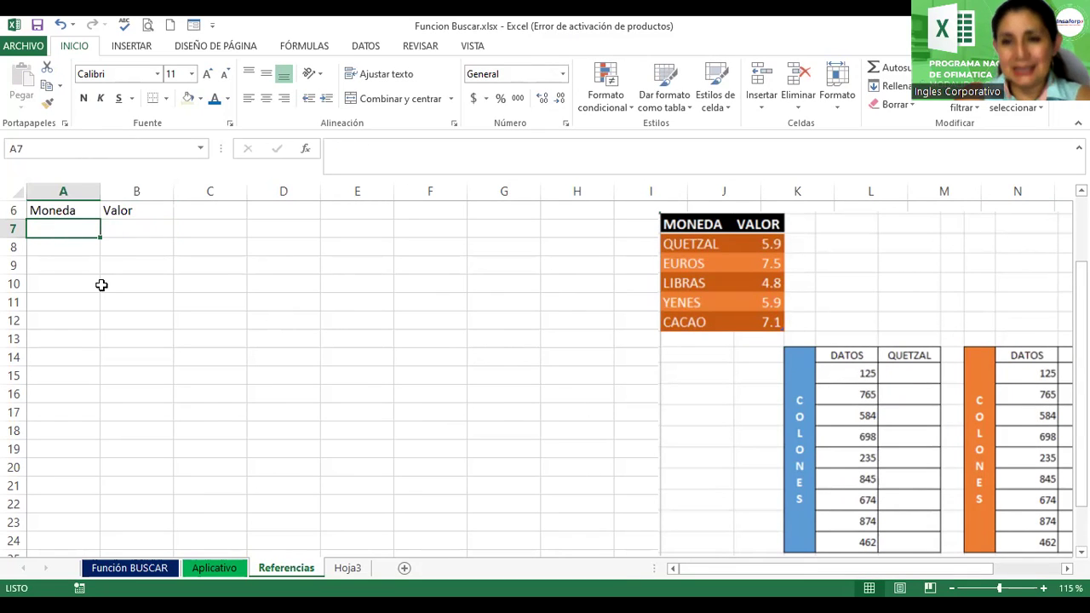
type("Quetzal")
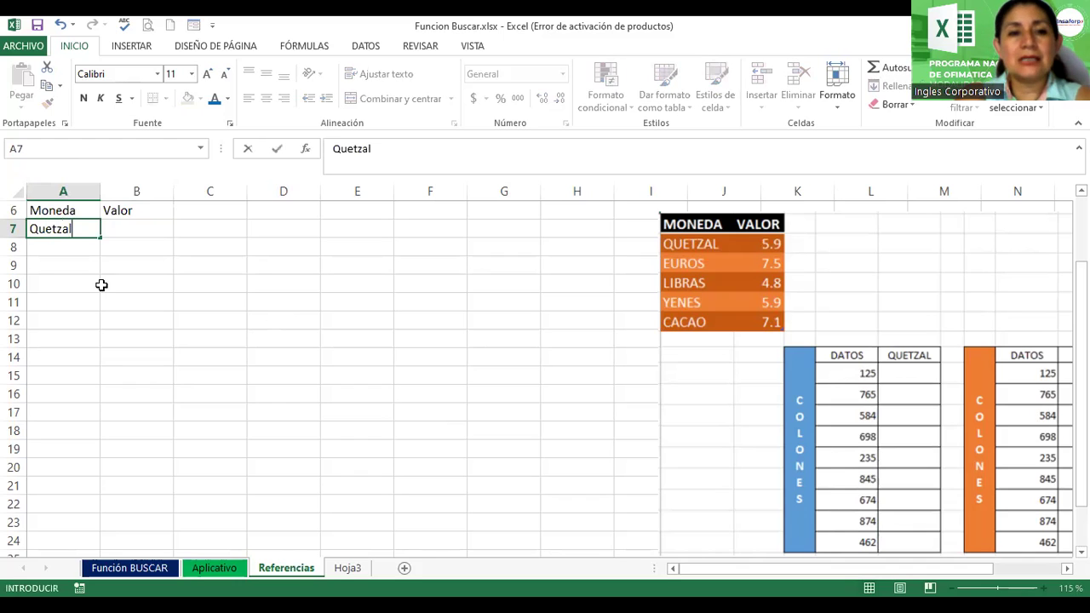
key("Tab")
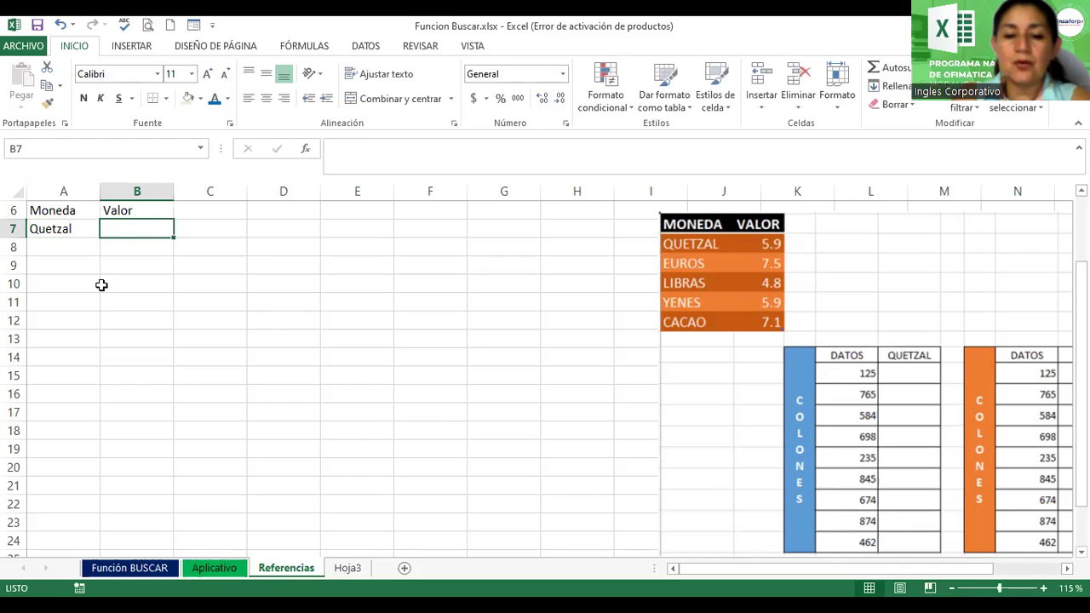
type("5.9")
key("Return")
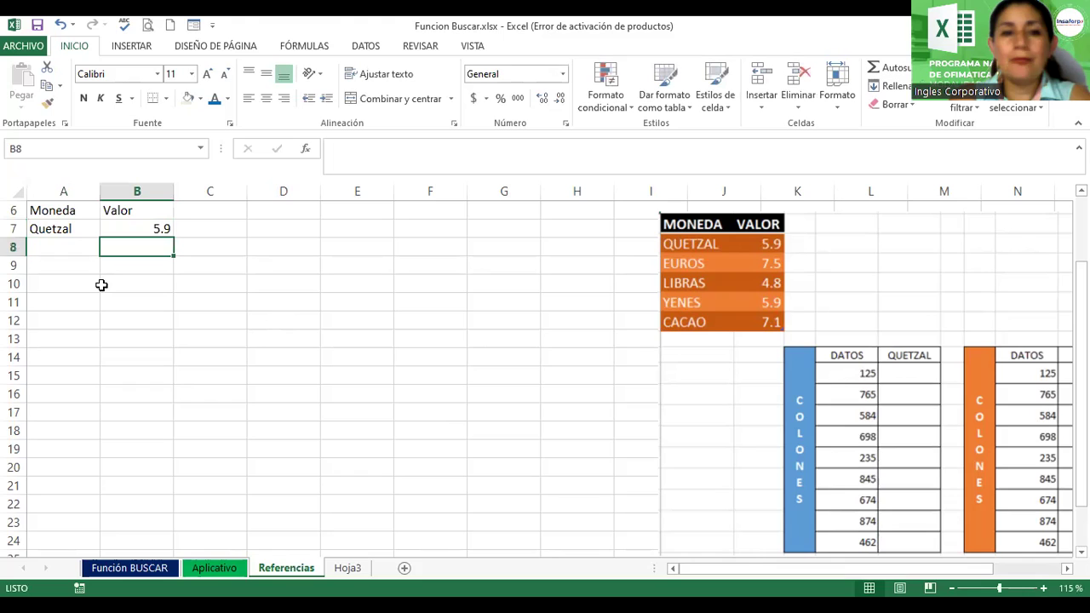
left_click(50, 248)
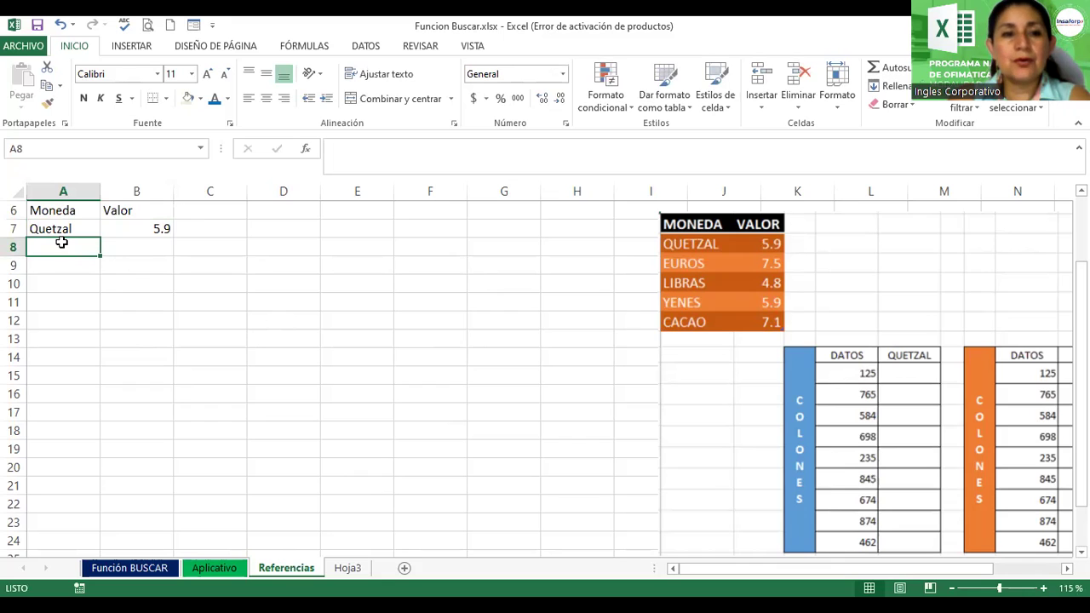
type("Euros")
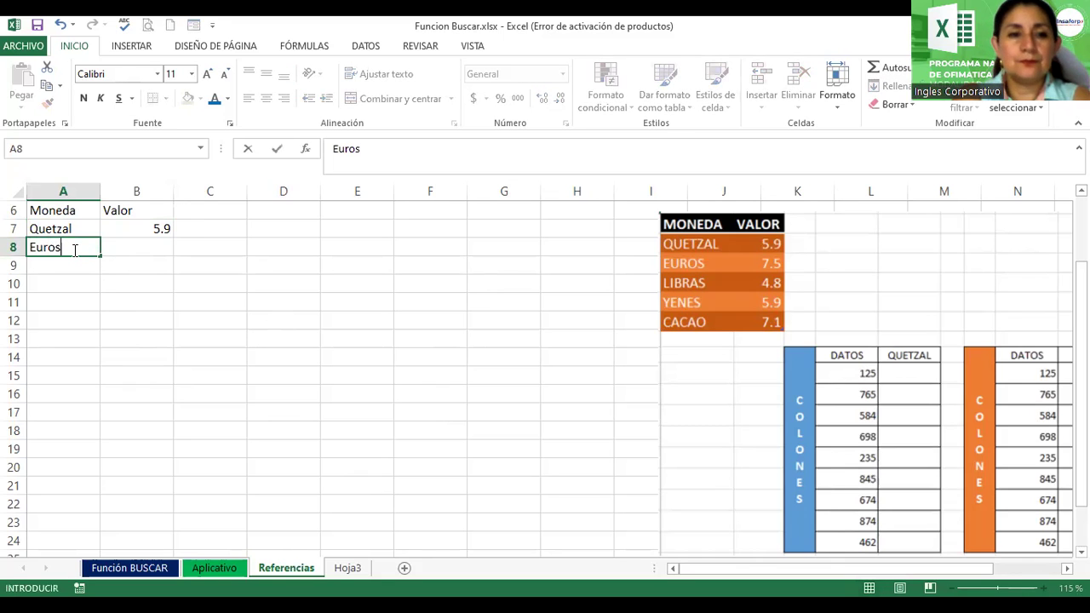
key("Tab")
type("7")
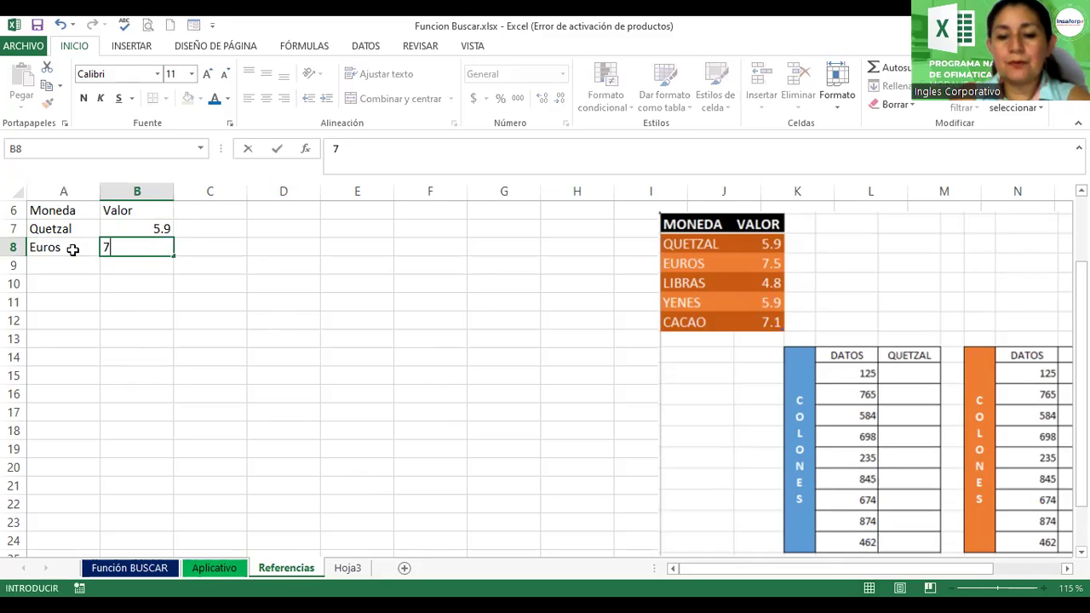
type(".5")
key("Return")
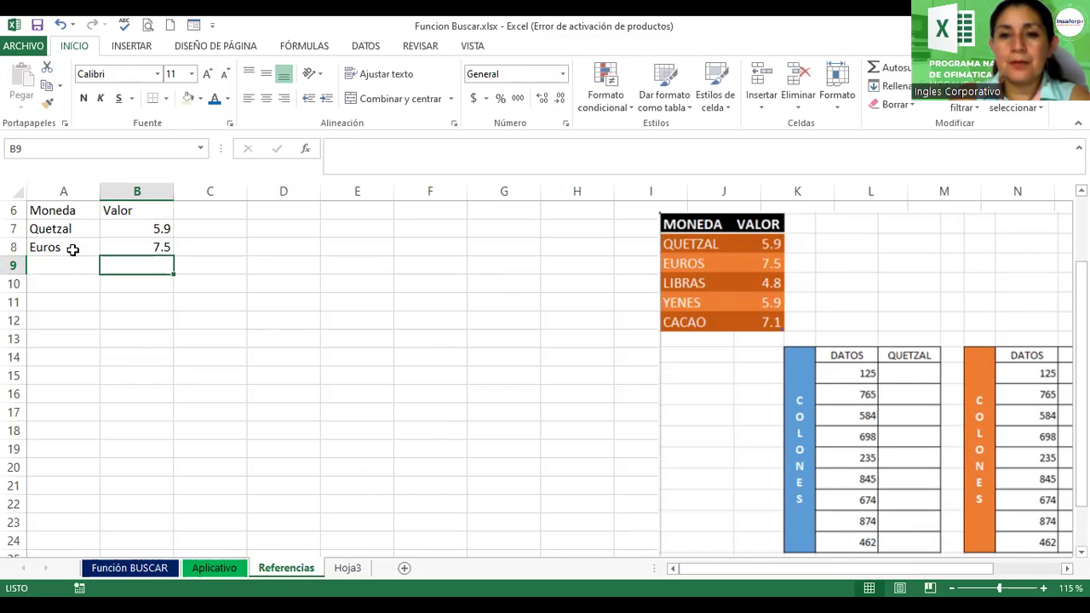
Step: Add the rows Libras 4.8, Yenes 5.9 and Cacao 7.1
key("Left")
type("Libras")
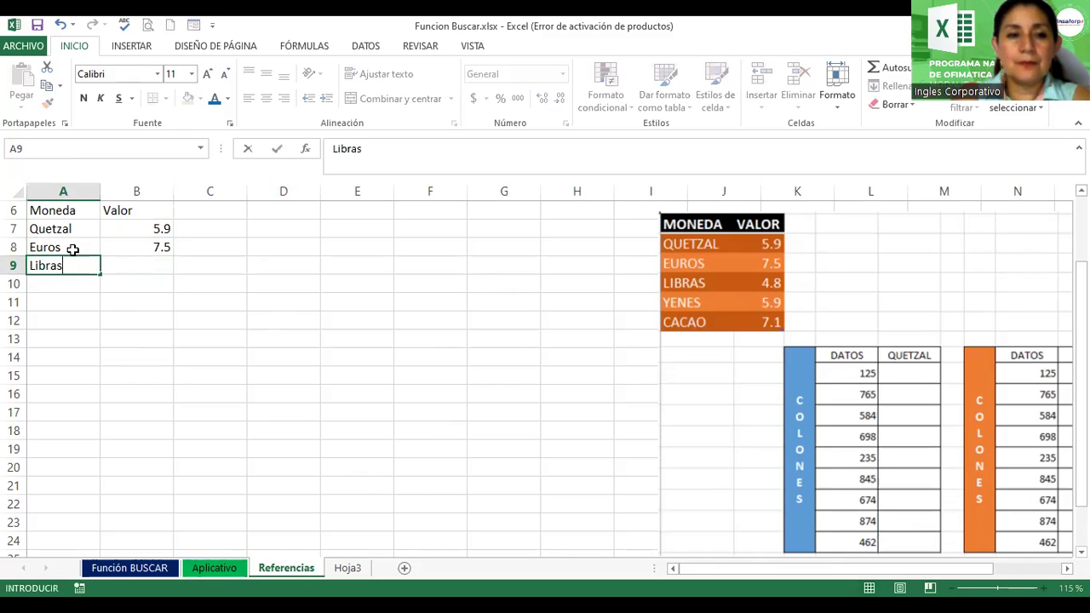
key("Tab")
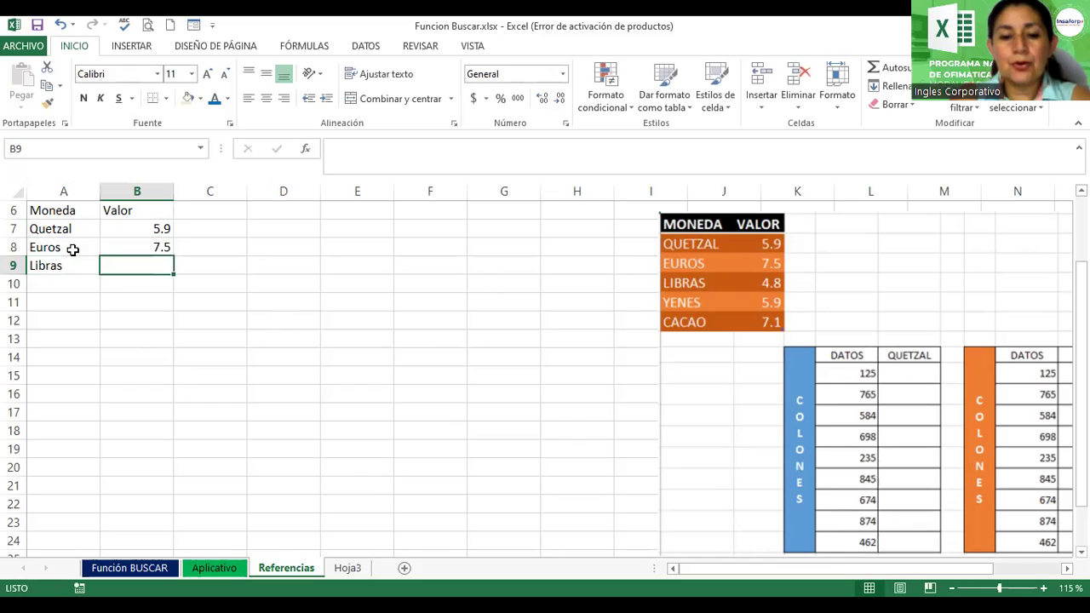
type("4.8")
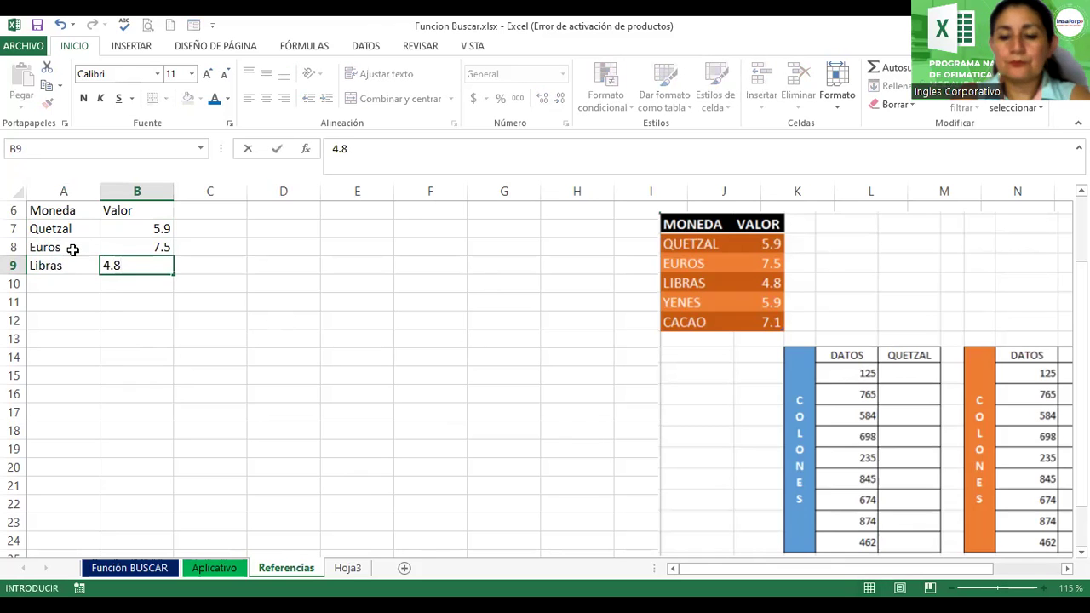
key("Return")
key("Left")
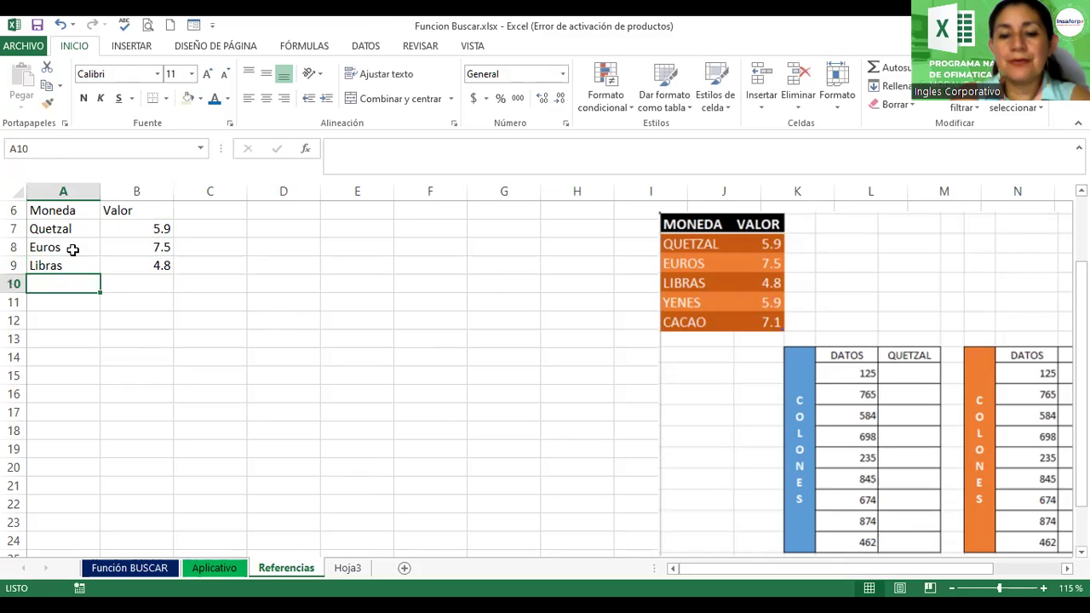
type("Yenes")
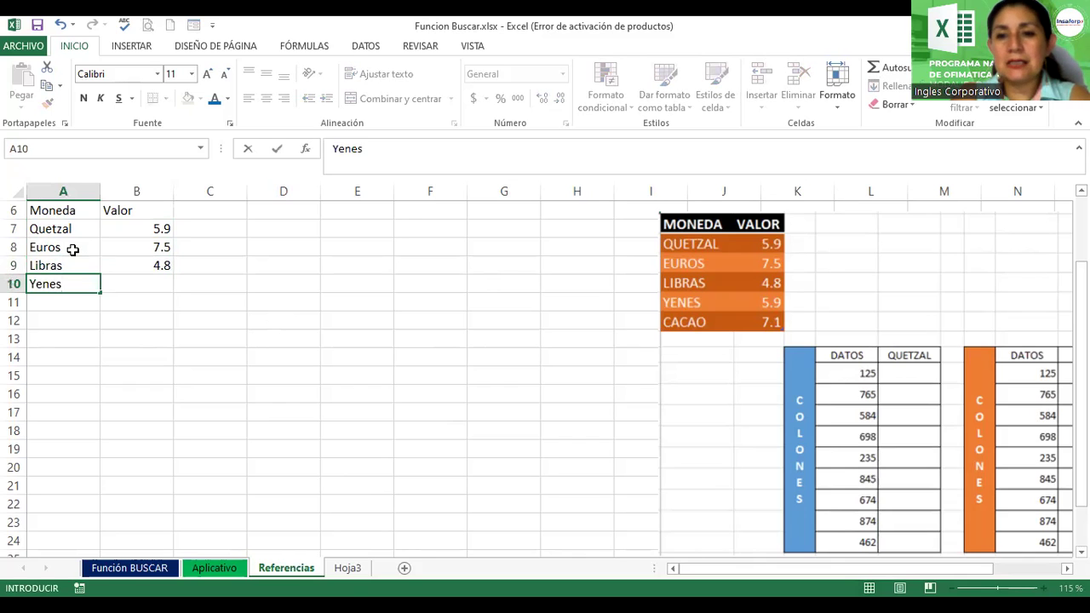
key("Right")
type("5.9")
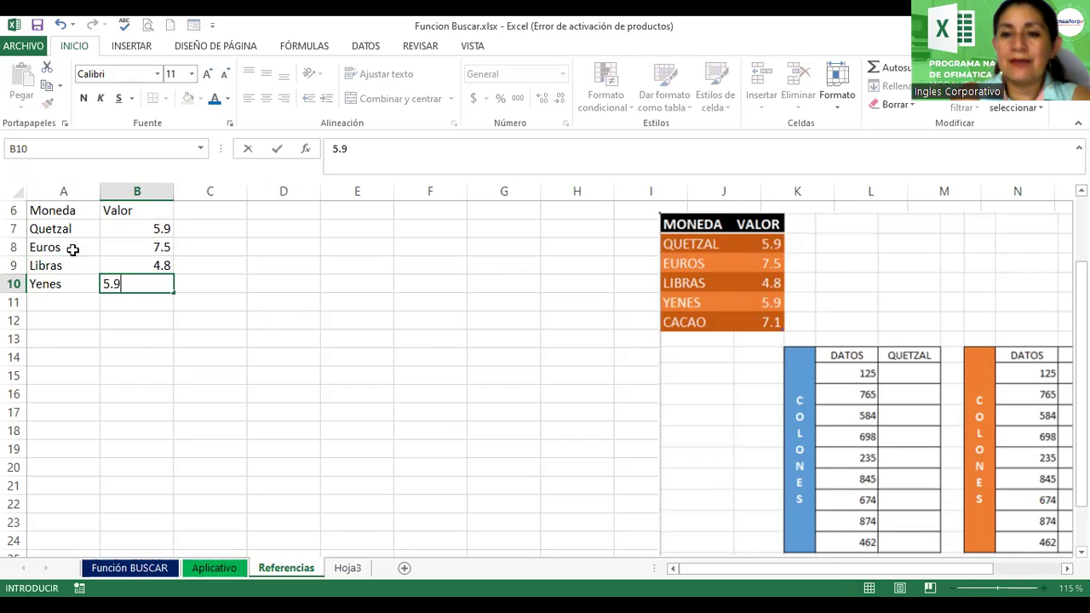
key("Return")
key("Left")
type("Cacao")
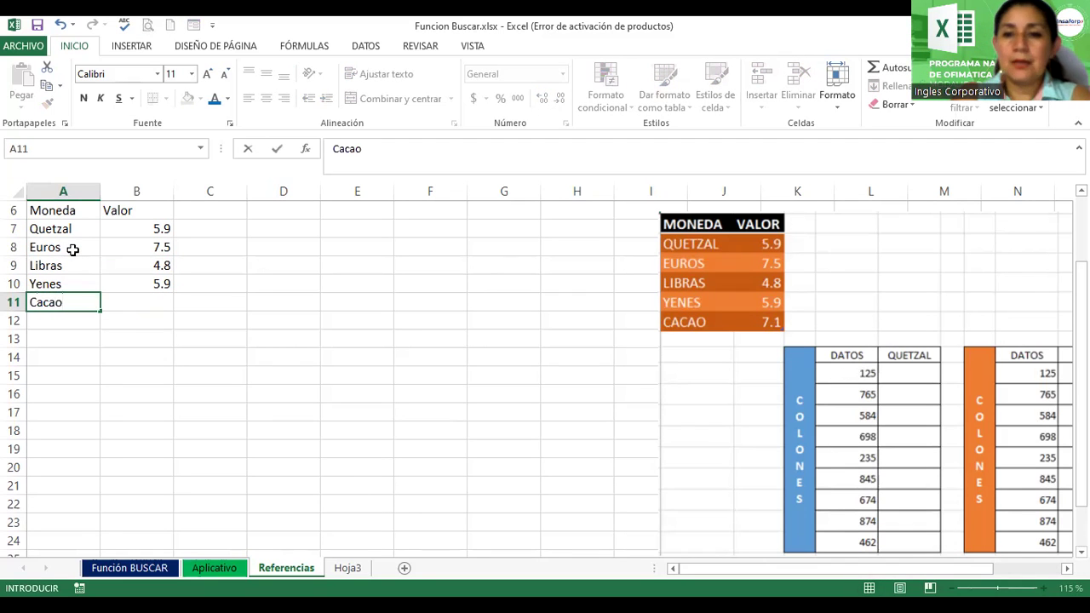
key("Right")
type("7")
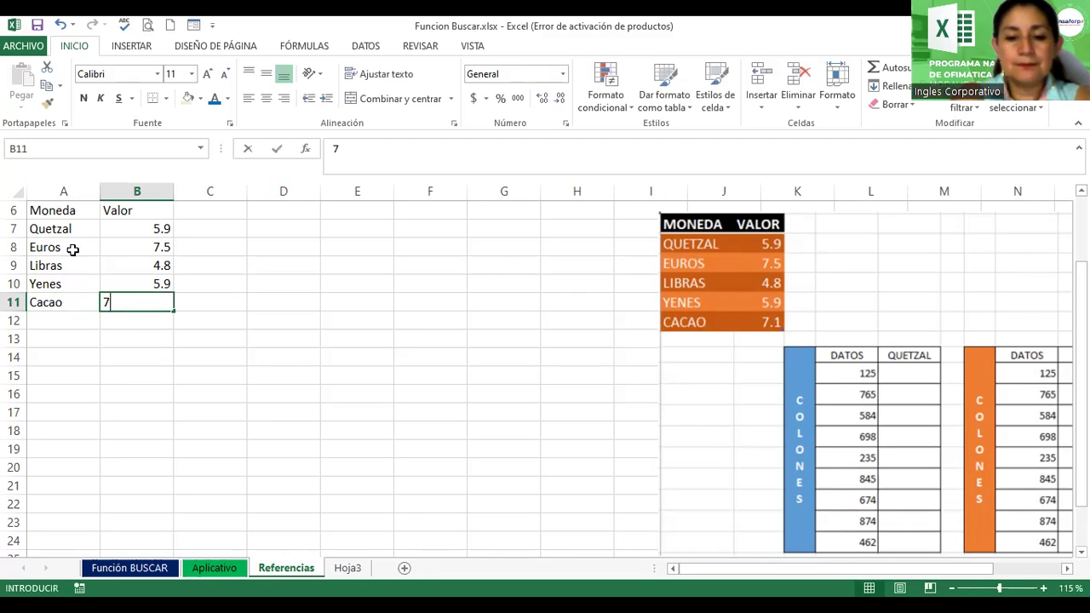
type(".1")
key("Return")
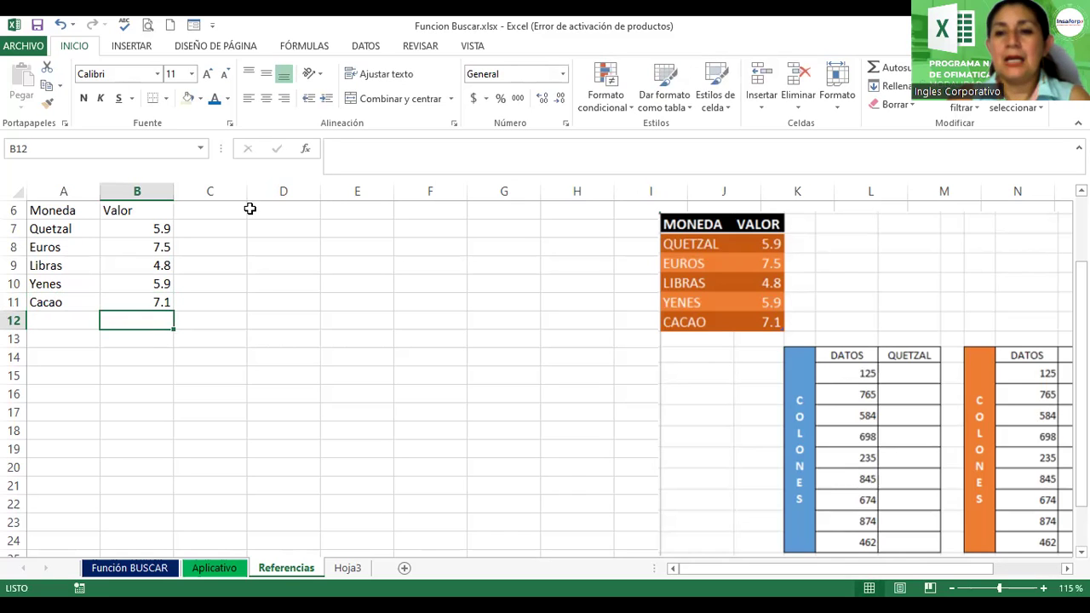
Step: Move the reference picture left and select the Moneda/Valor table A6:B11
left_click_drag(798, 379, 716, 402)
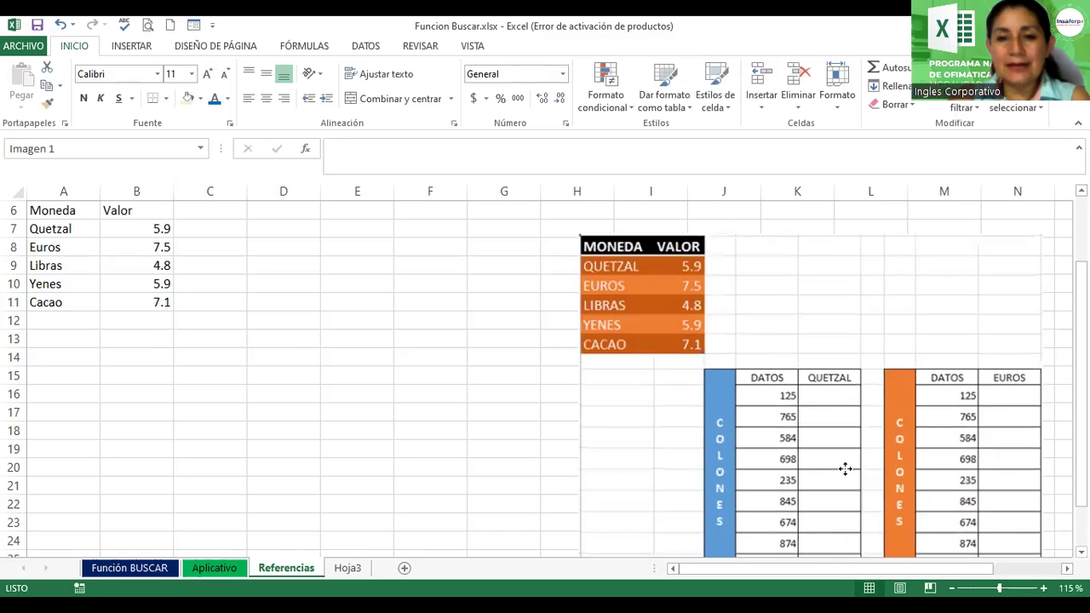
left_click(201, 320)
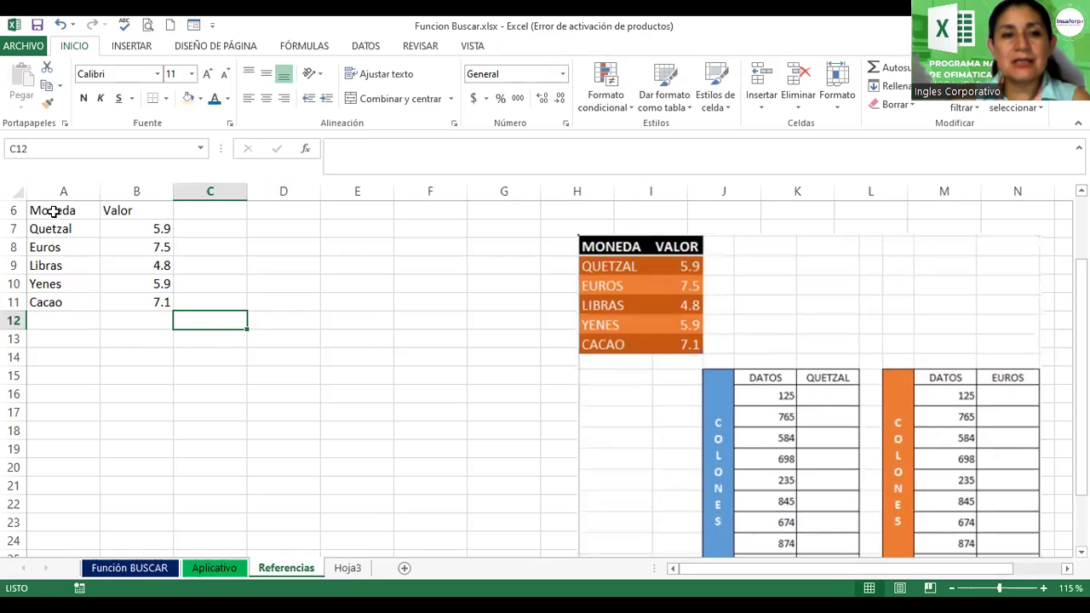
left_click_drag(47, 210, 148, 304)
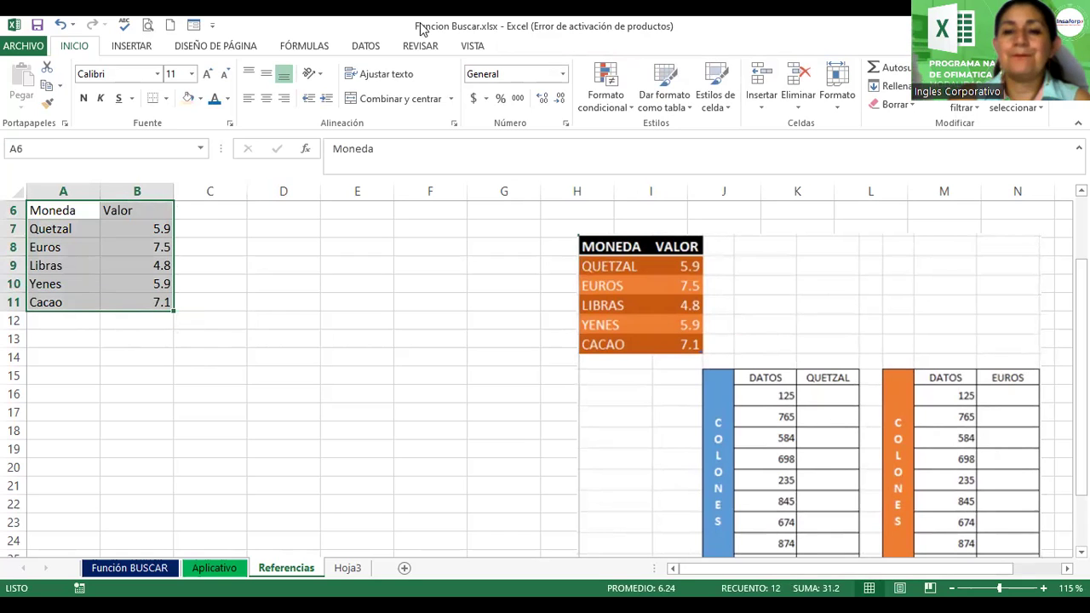
Step: Give the Moneda/Valor header A6:B6 a dark fill with bold, centred, 14-pt white text
left_click(128, 264)
left_click_drag(58, 211, 170, 212)
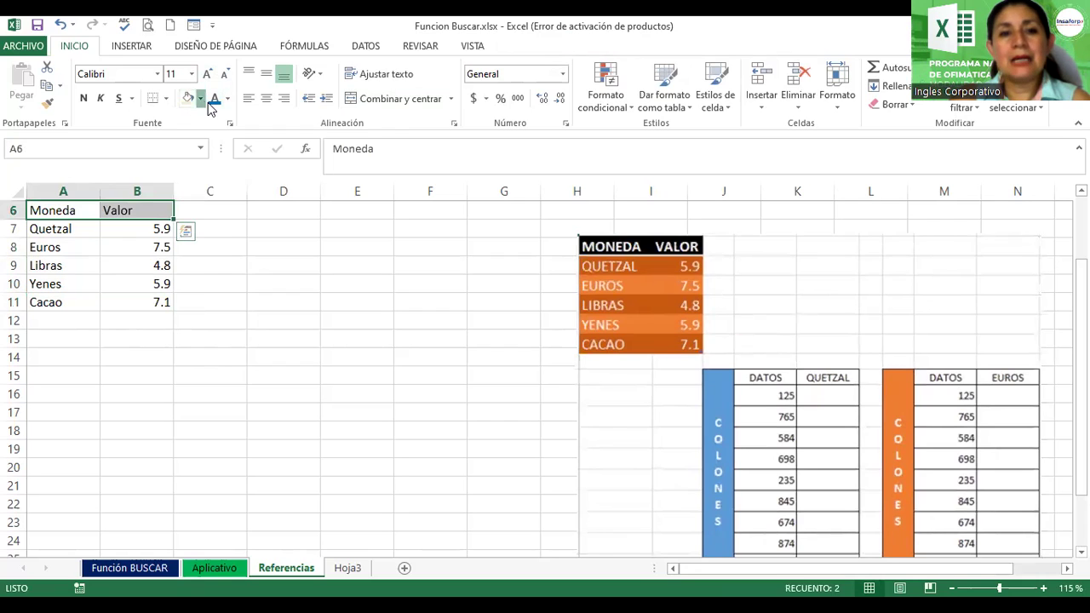
left_click(200, 99)
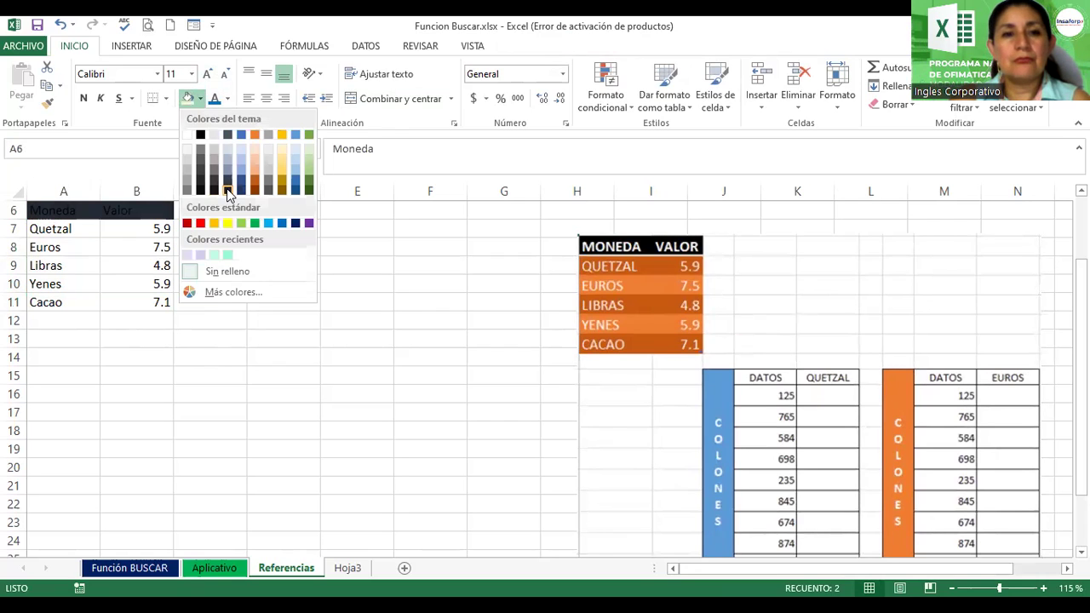
left_click(227, 188)
left_click(228, 99)
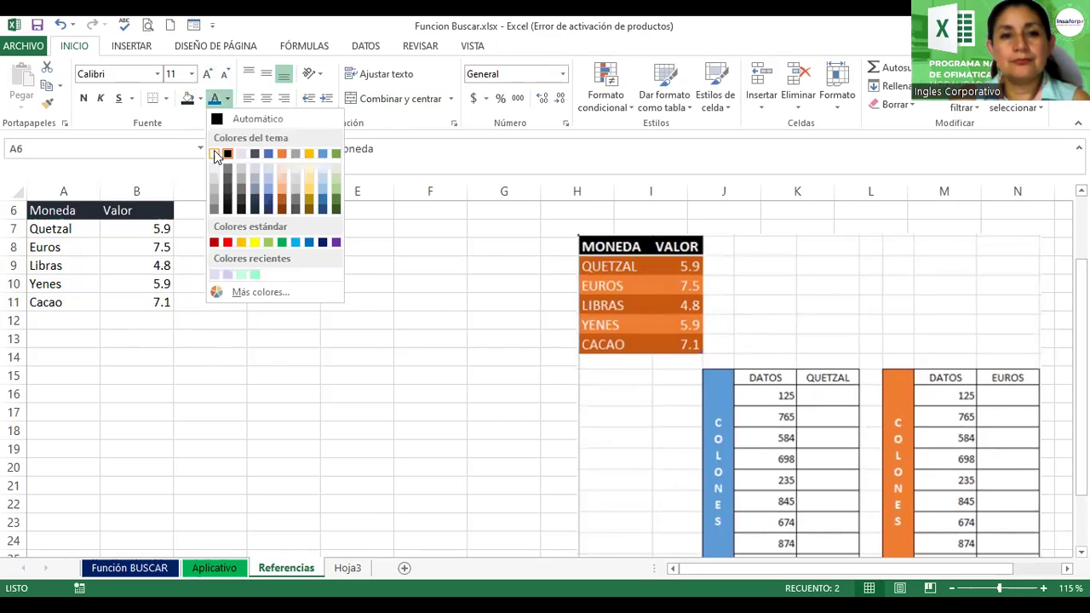
left_click(216, 154)
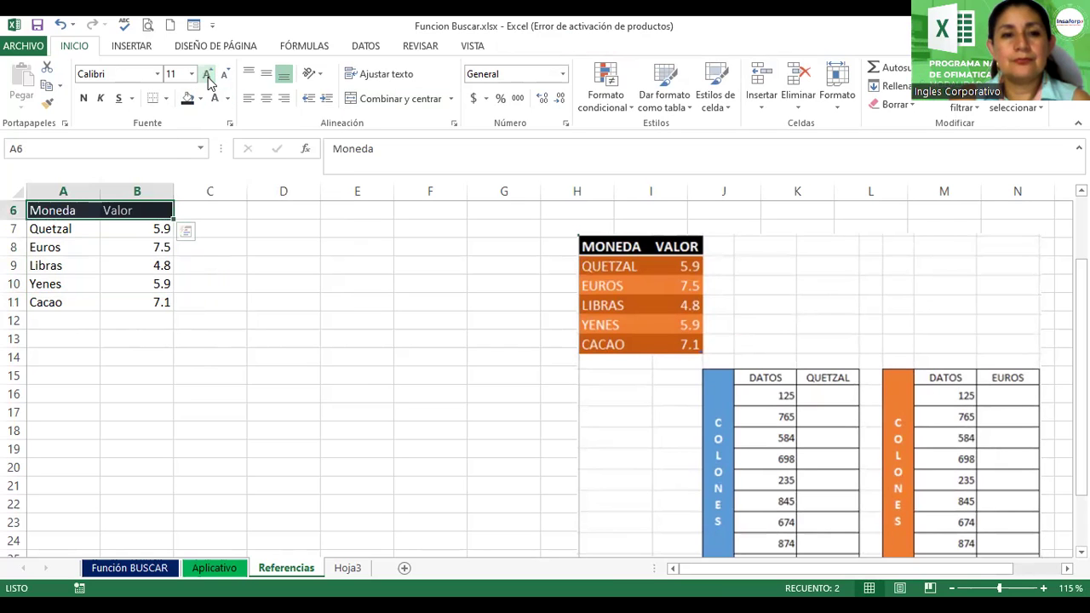
left_click(208, 75)
left_click(207, 75)
left_click(84, 98)
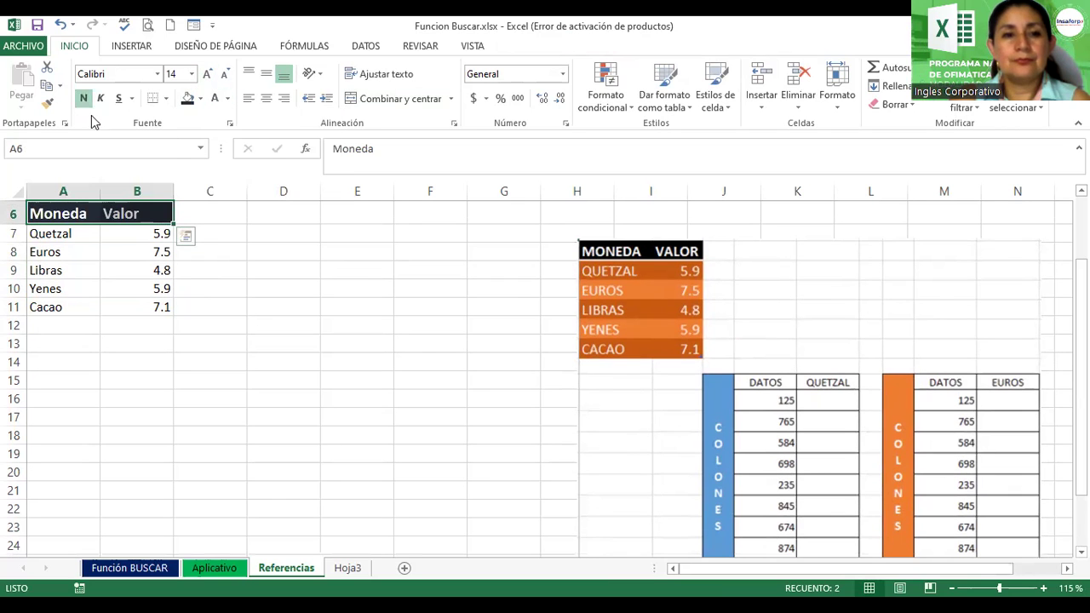
left_click(267, 98)
Step: Fill the five currency rows A7:B11 orange
left_click_drag(75, 234, 145, 301)
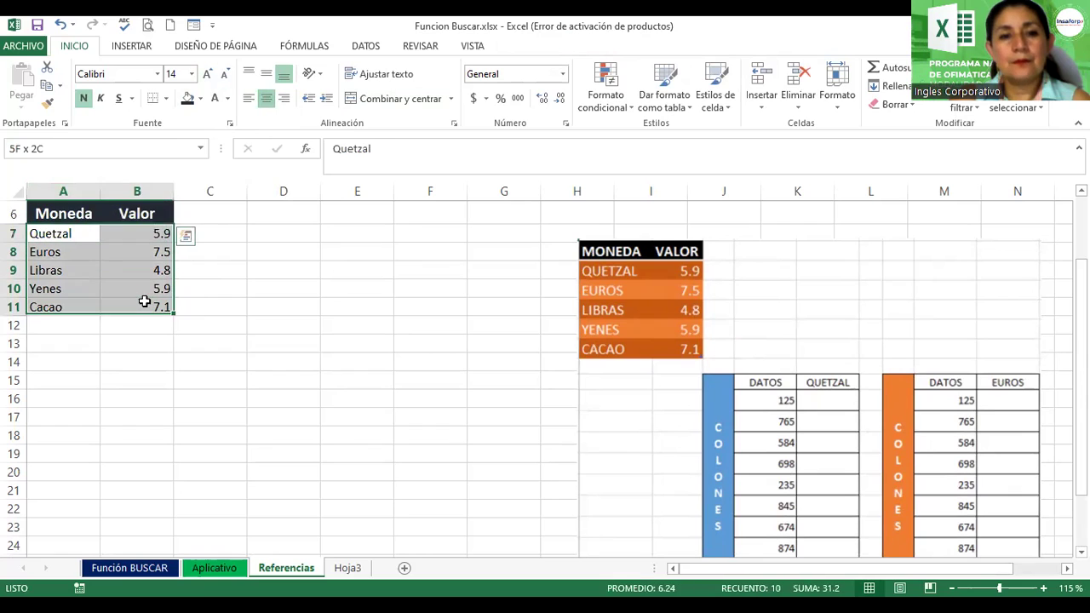
left_click(199, 98)
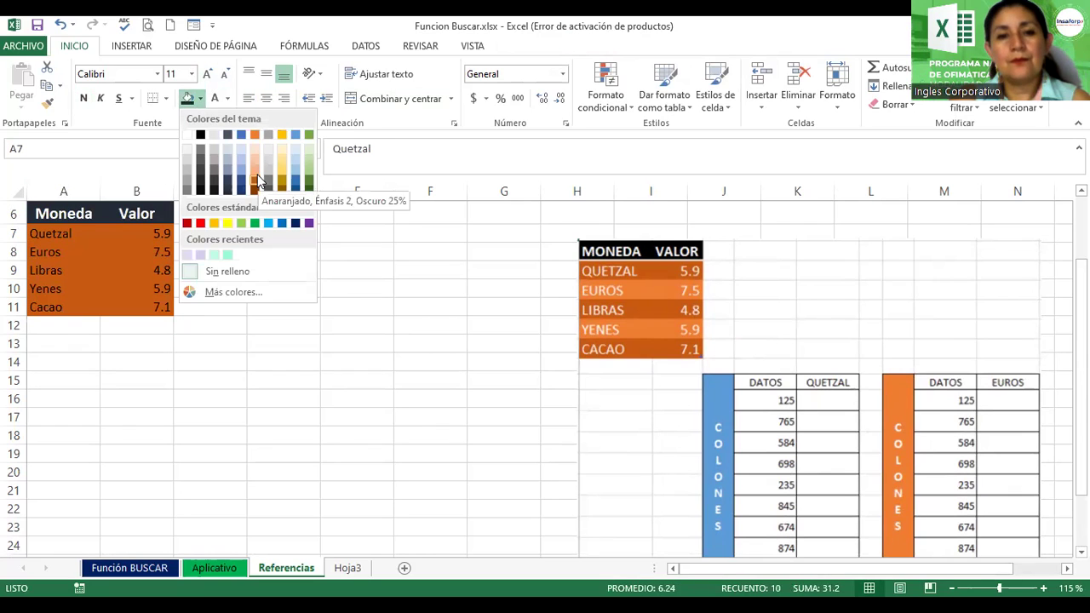
key("Escape")
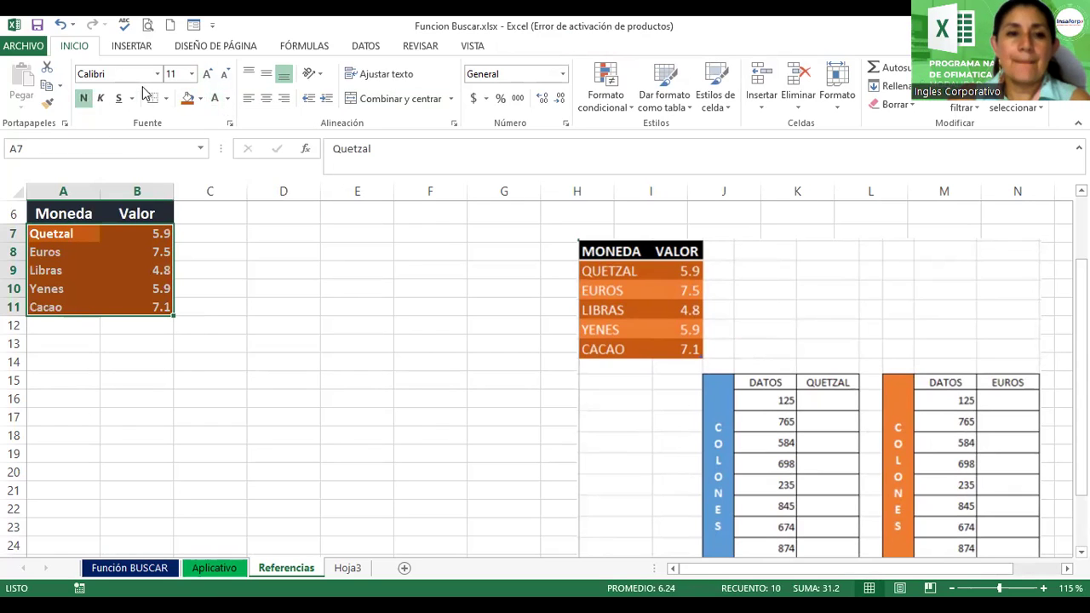
Step: Make the currency rows' text bold white and move the reference picture further right
left_click(217, 75)
left_click(209, 270)
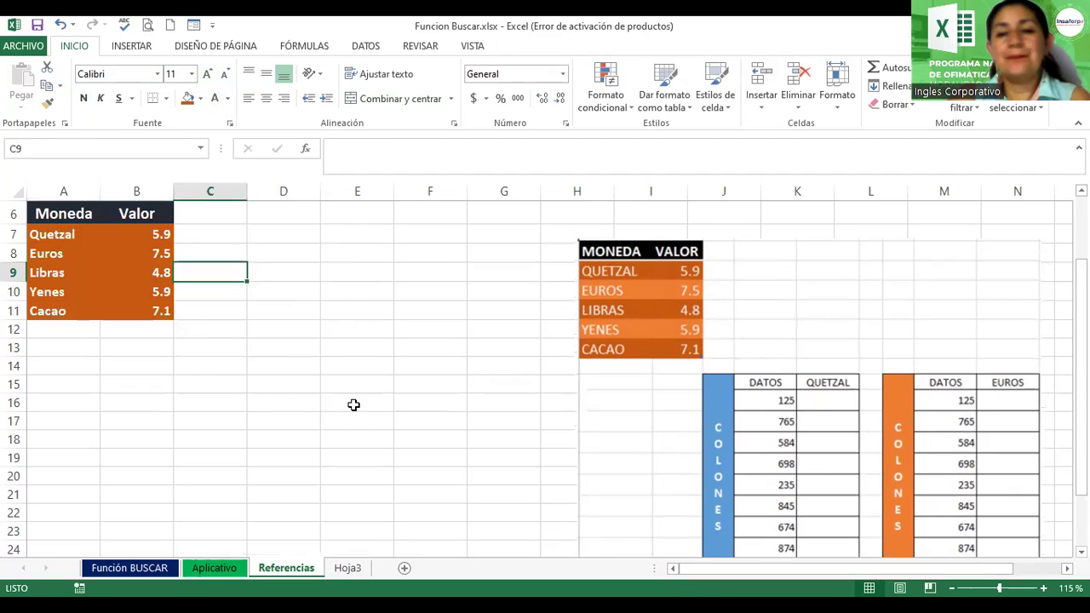
left_click_drag(831, 443, 859, 392)
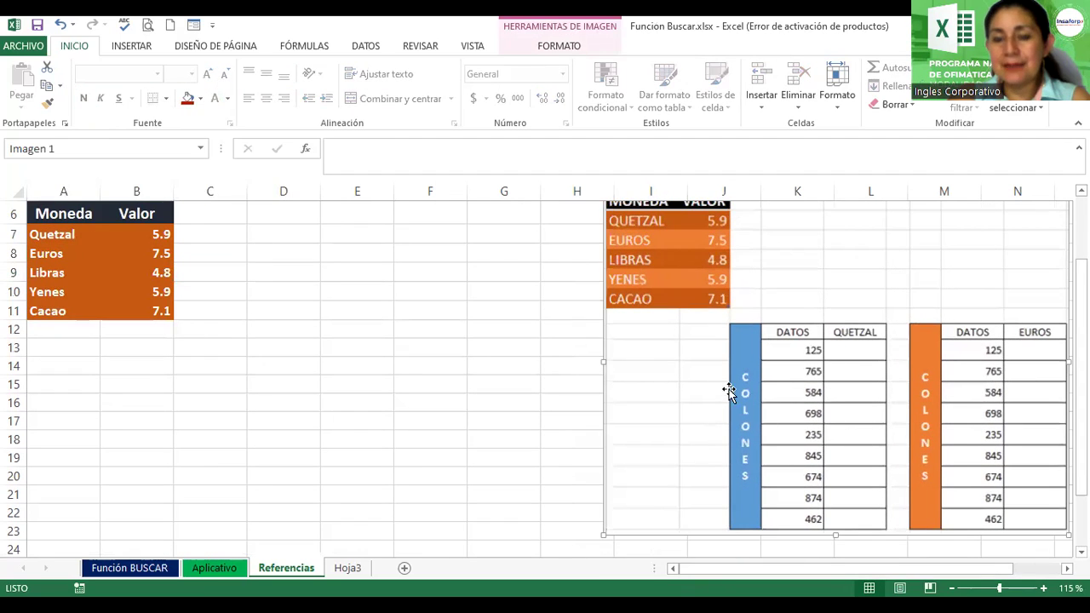
left_click_drag(805, 437, 833, 483)
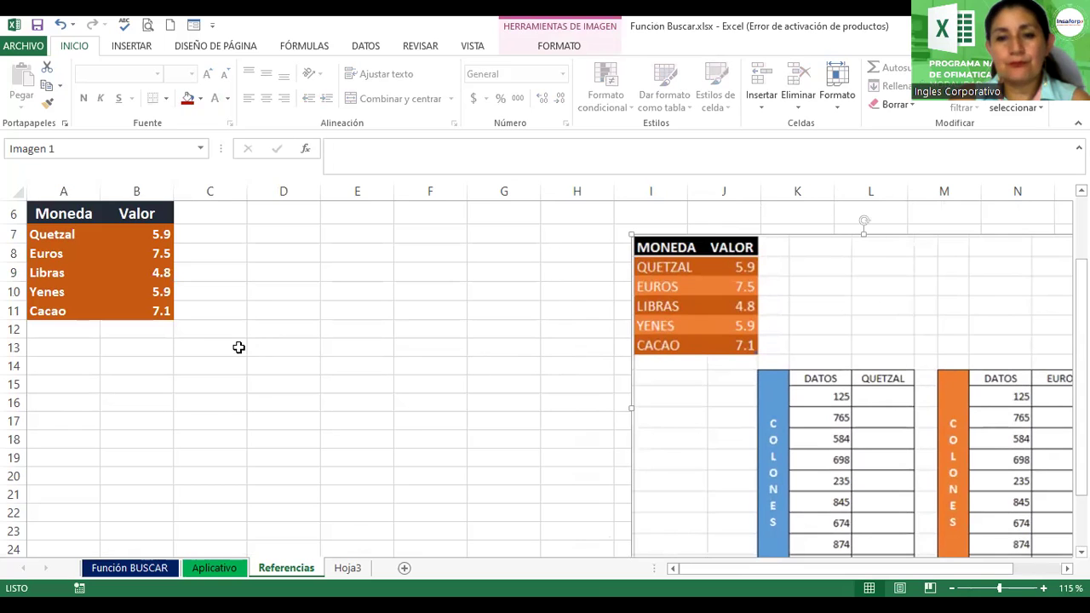
left_click(194, 356)
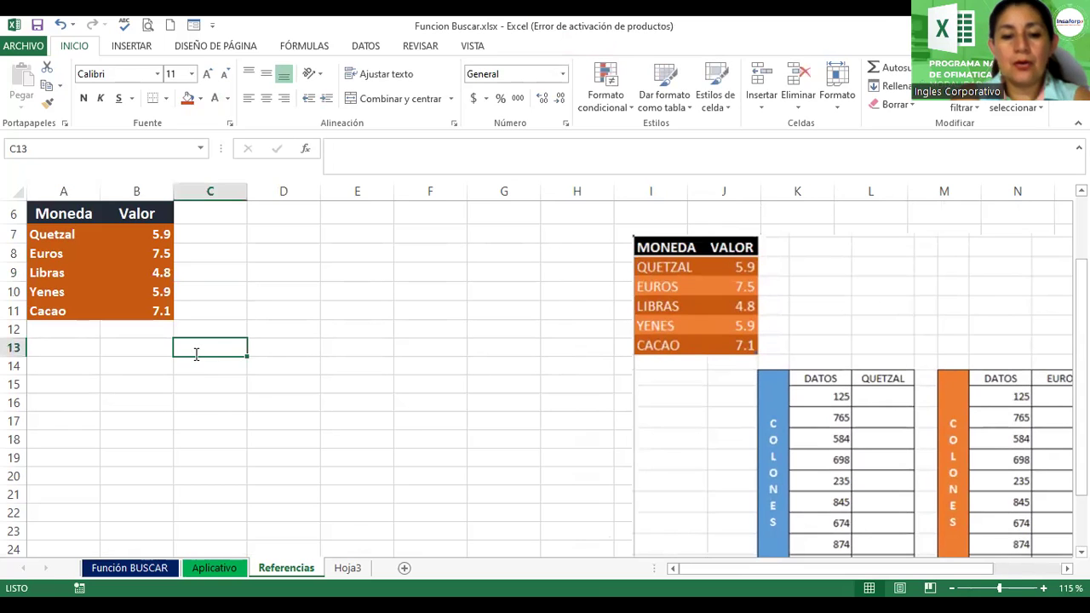
Step: Enter the headings Colones, Datos and Quetzal in C13:E13
type("Co")
type("nes")
key("BackSpace")
key("BackSpace")
key("BackSpace")
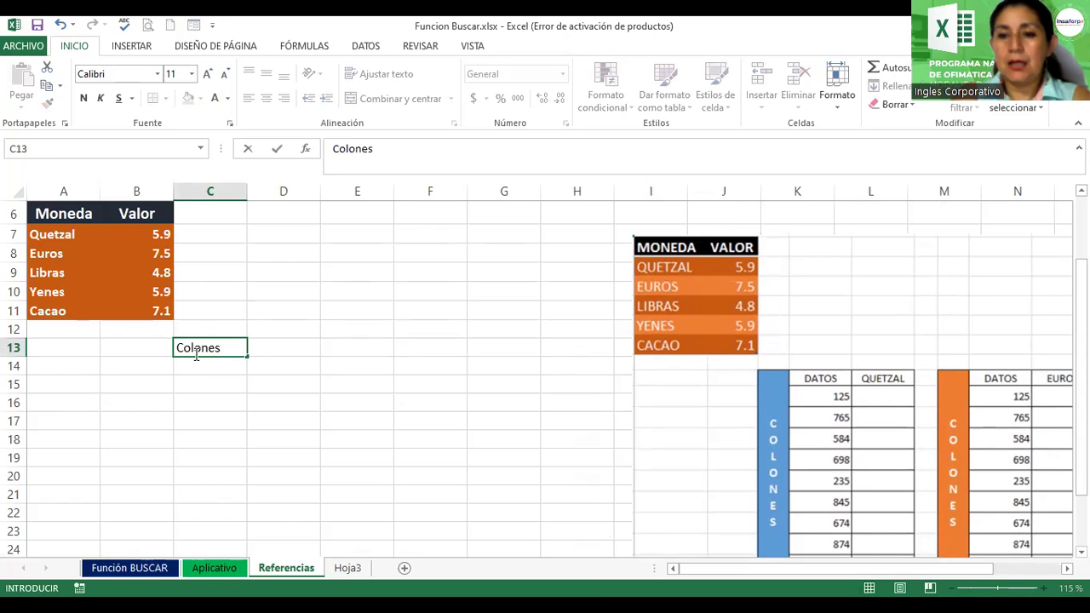
key("Tab")
type("Datos")
key("Tab")
type("Quetzal")
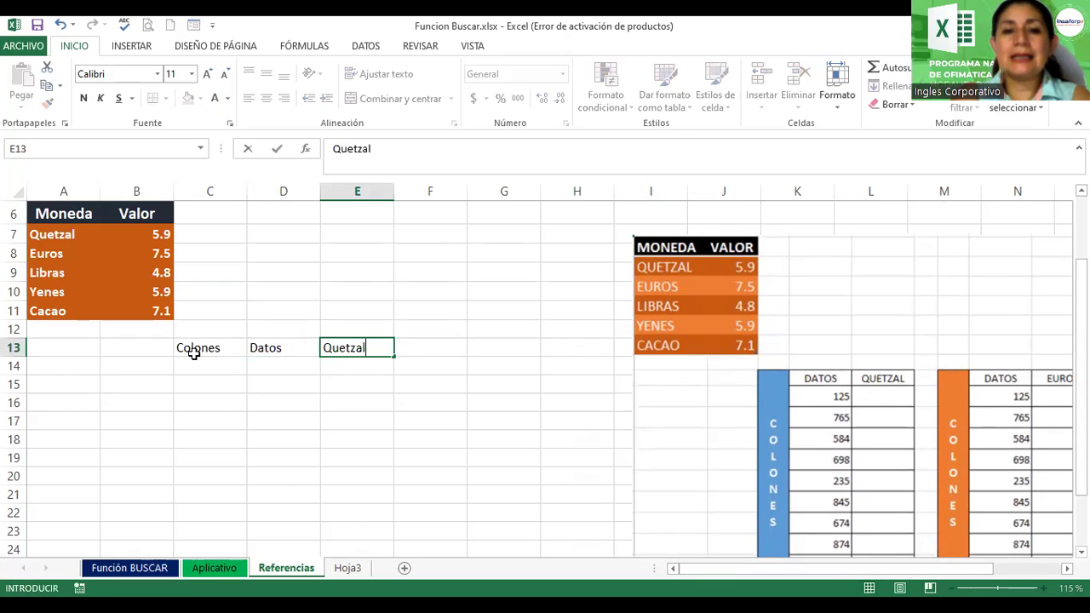
key("Down")
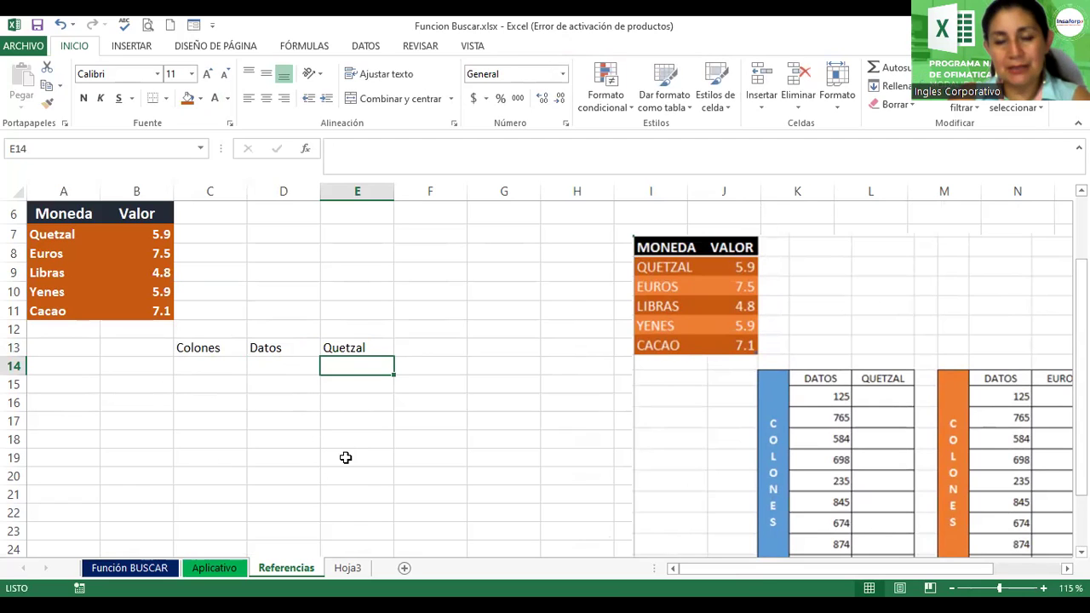
Step: Enter 125, 765, 584, 698, 235, 845, 674 and 876 down D14:D21
left_click(274, 366)
type("125")
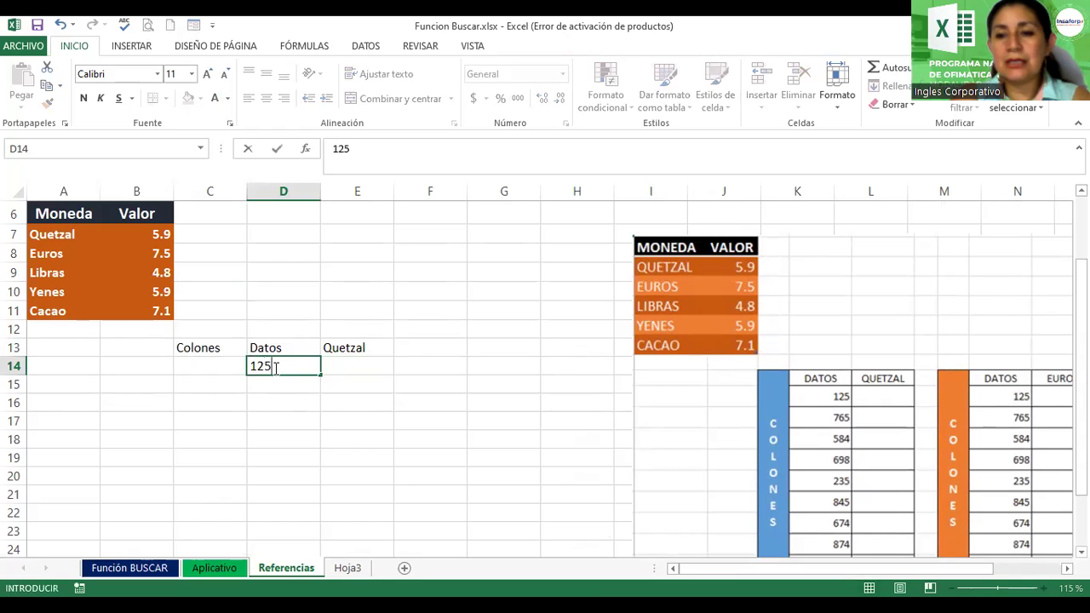
key("Return")
type("7")
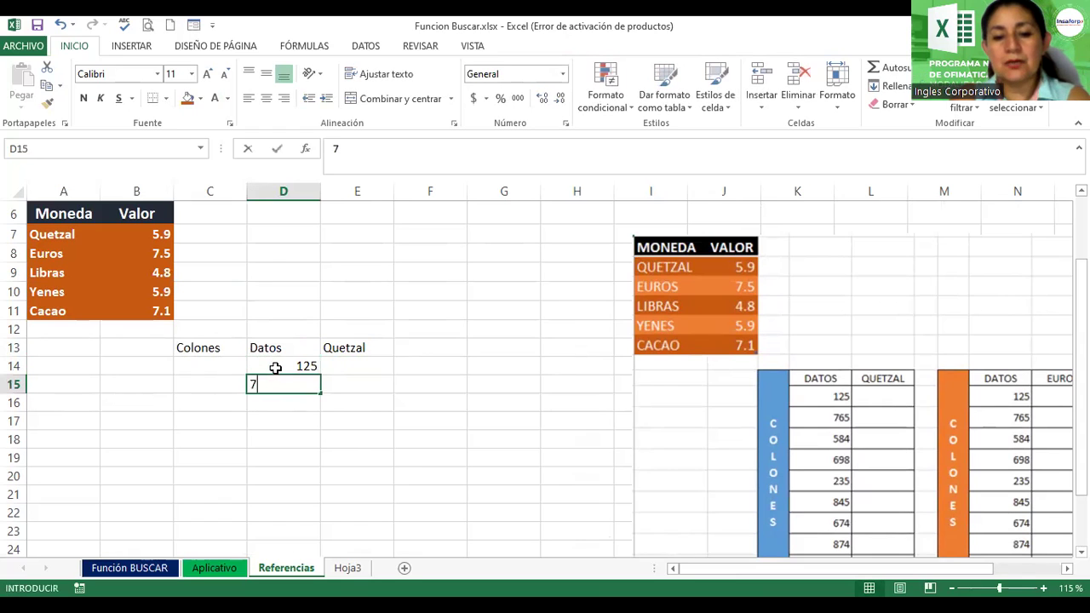
type("65")
key("Return")
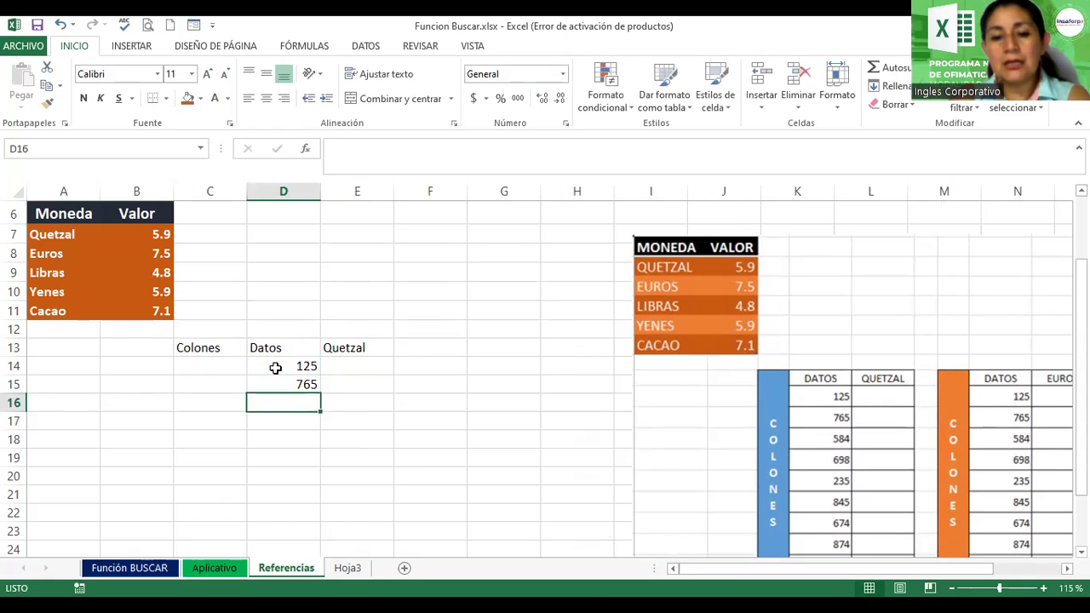
type("584")
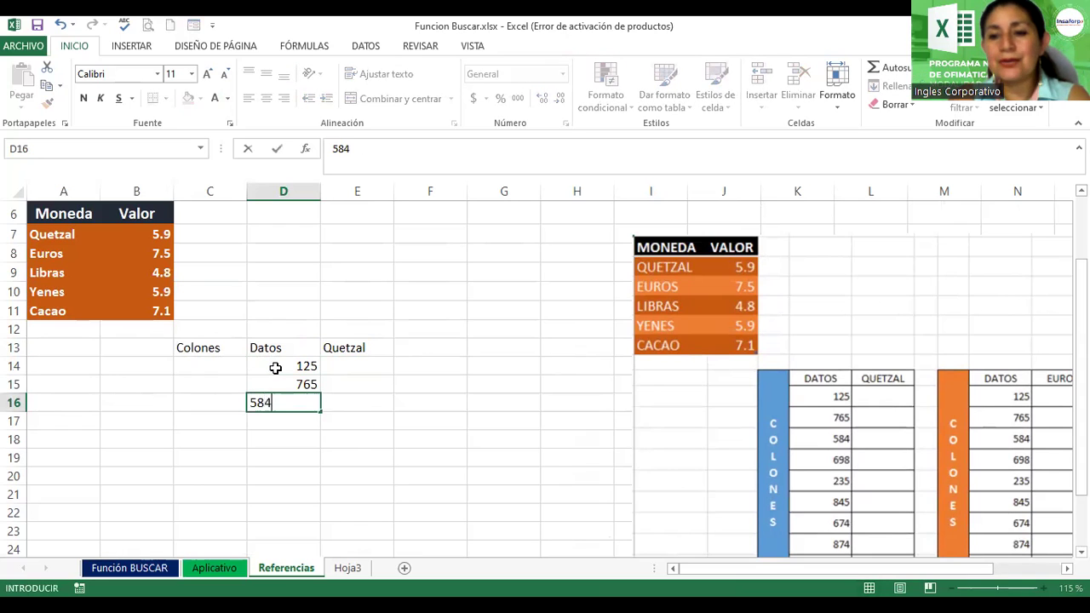
key("Return")
type("698")
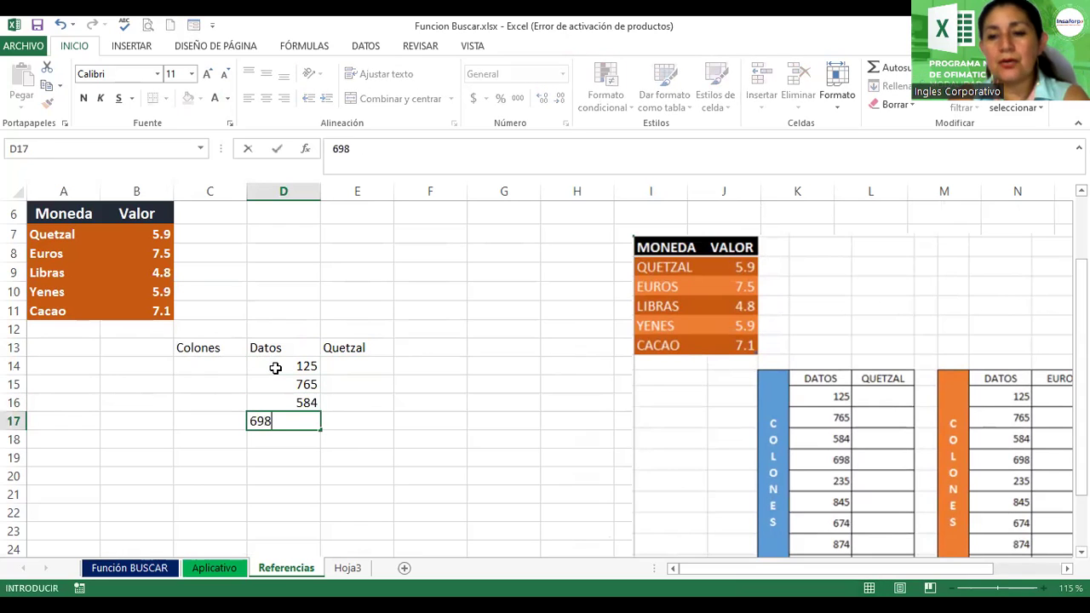
key("Return")
type("235")
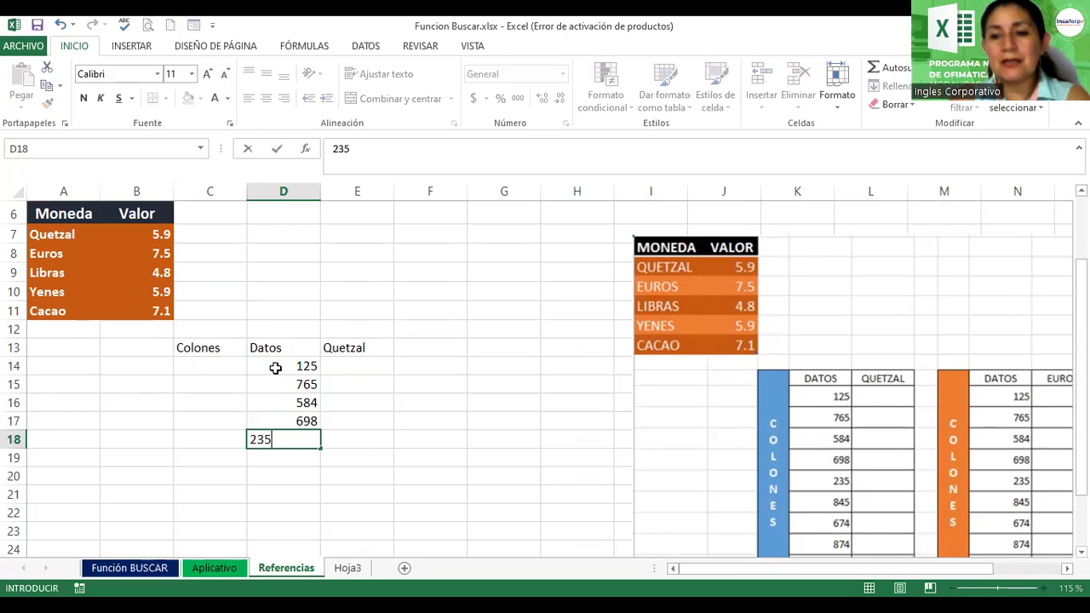
key("Return")
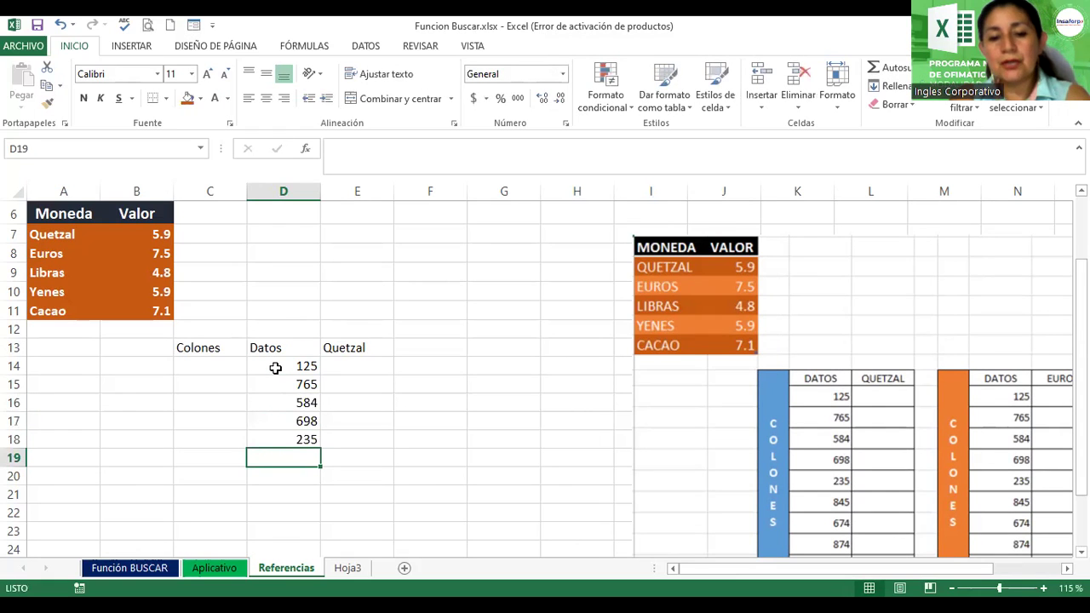
type("845")
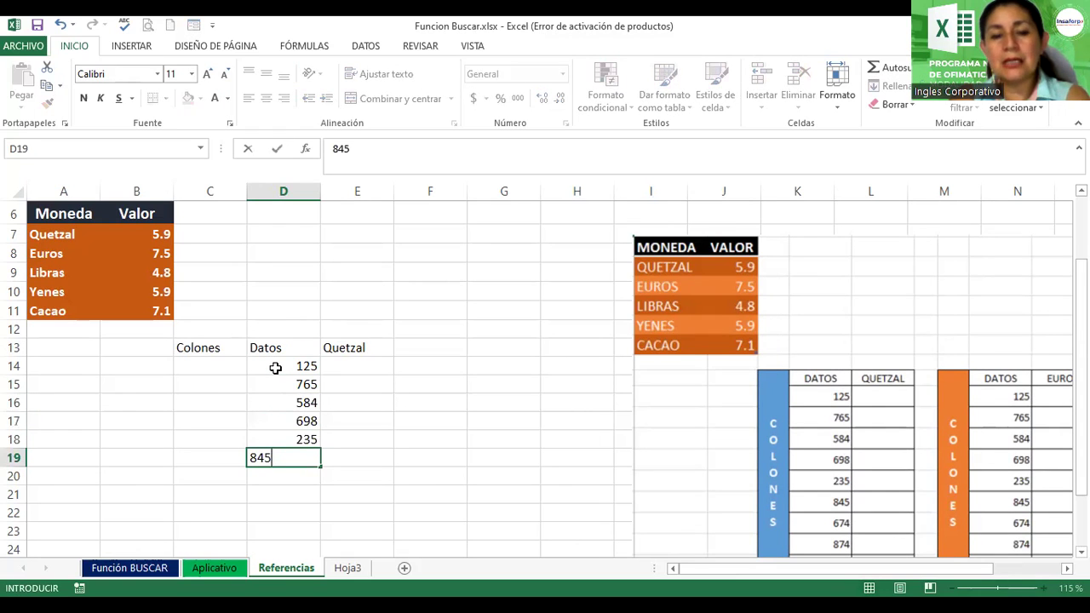
key("Return")
type("674")
key("Return")
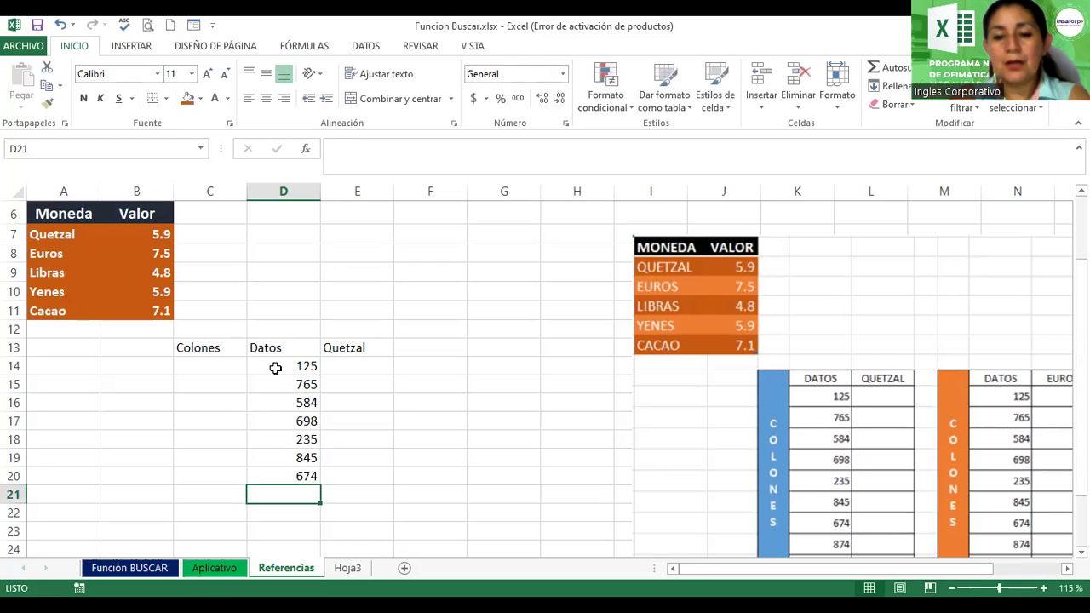
type("876")
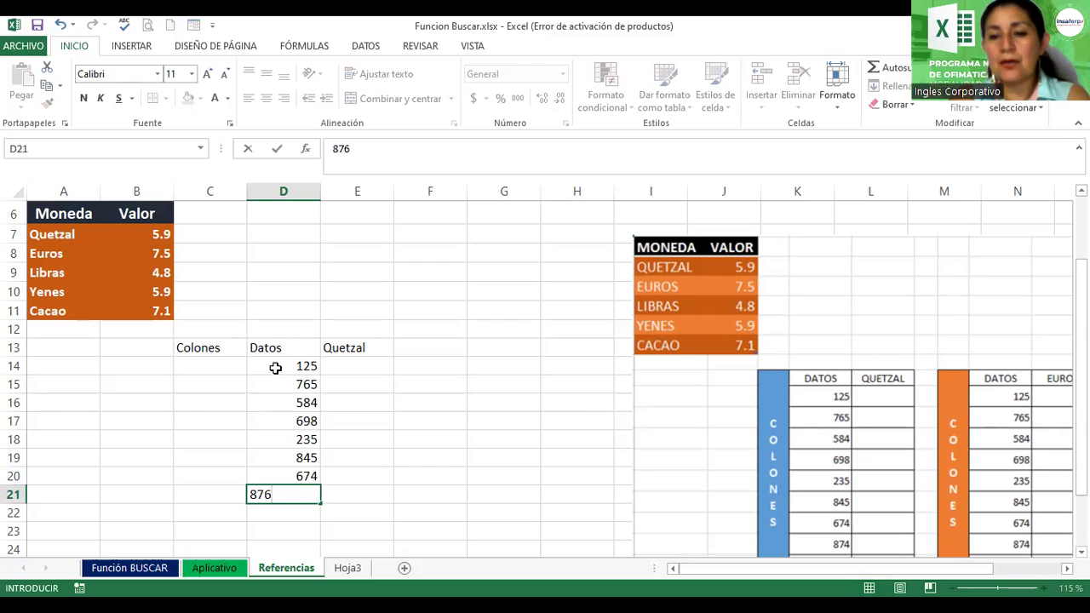
key("Return")
Step: Move the reference table picture up-left and enter 462 in D22
left_click_drag(868, 451, 805, 375)
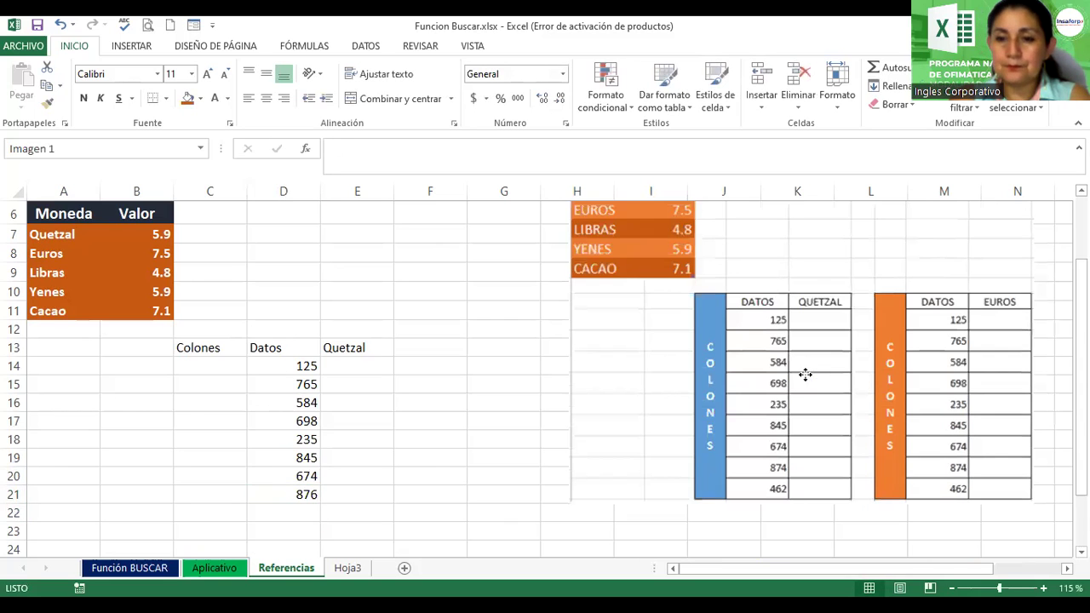
left_click(299, 513)
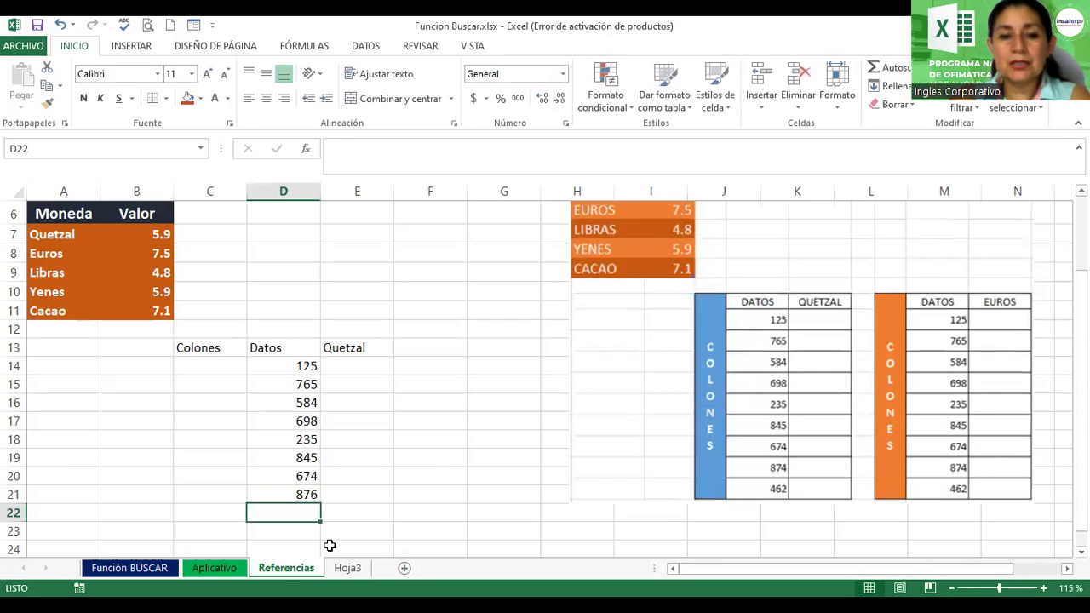
type("463")
key("BackSpace")
key("Return")
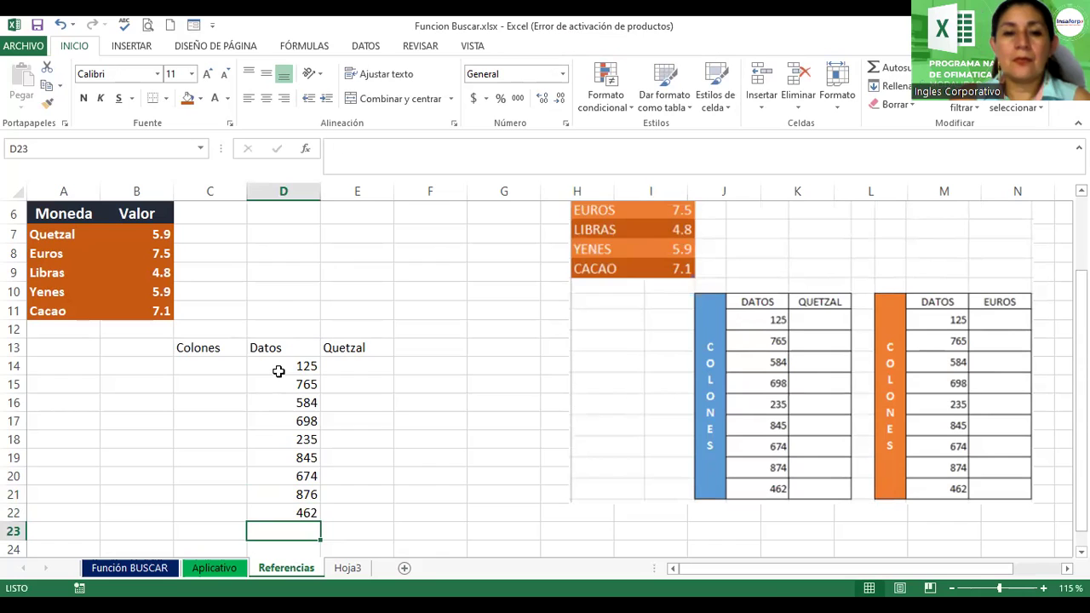
Step: Centre and bold the nine amounts in D14:D22
left_click_drag(281, 368, 285, 507)
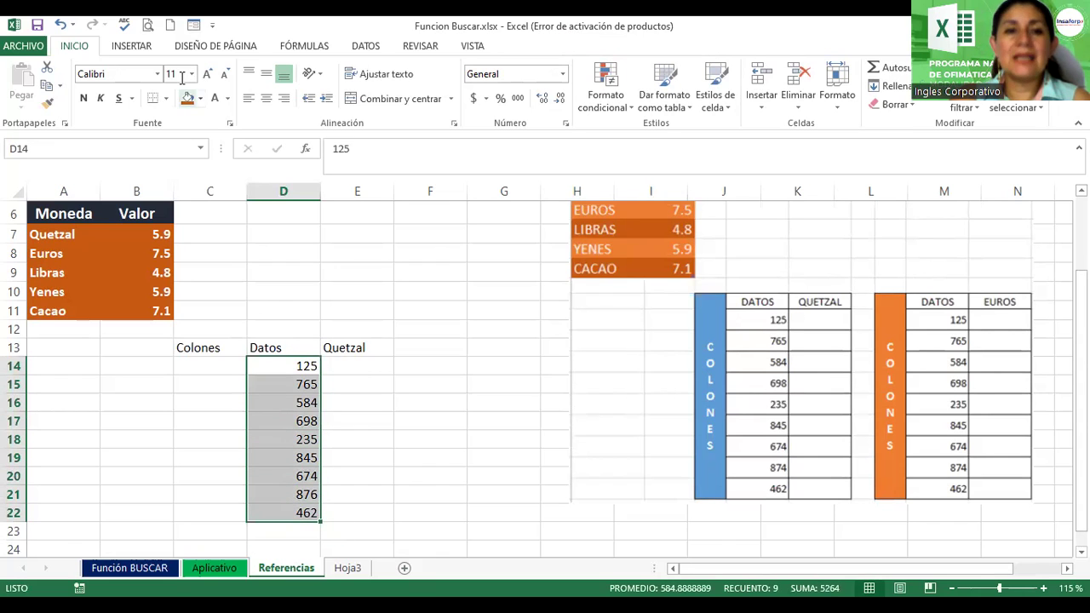
left_click(266, 98)
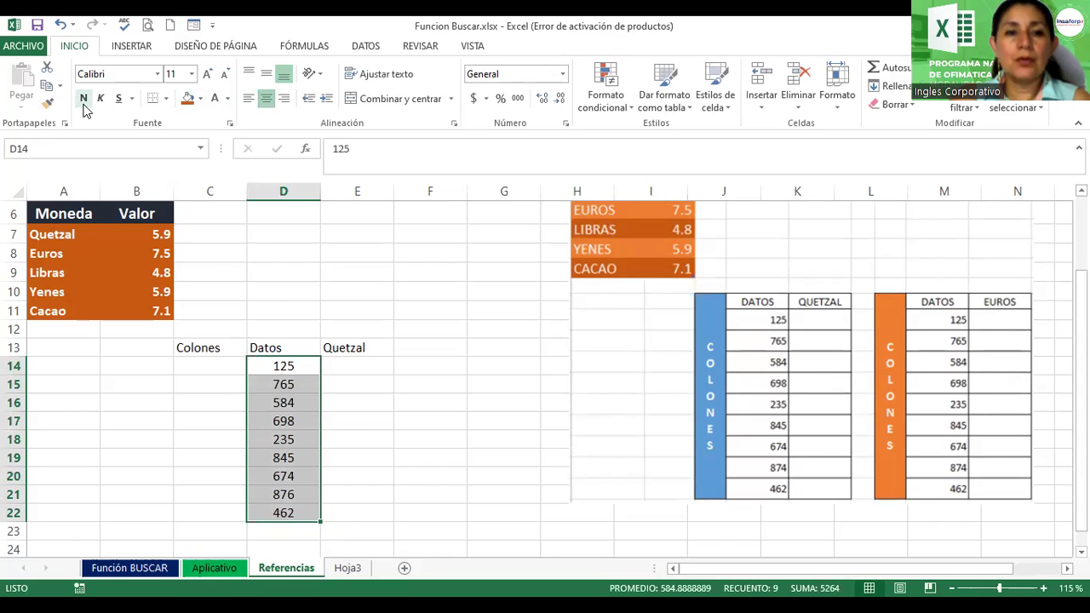
left_click(84, 98)
Step: Select the Colones label cells C13:C22
left_click(189, 347)
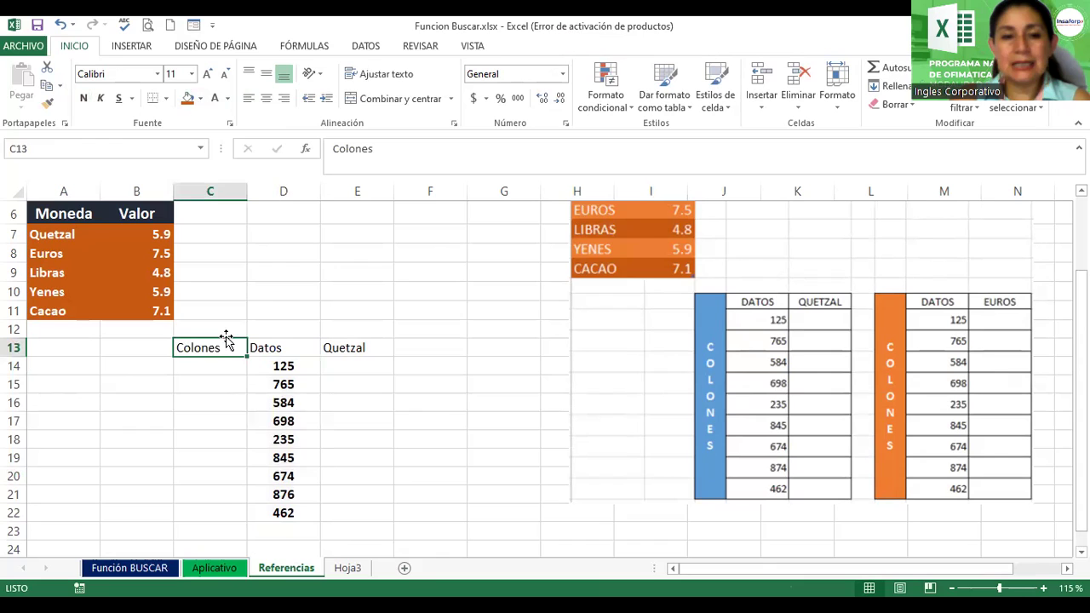
left_click_drag(206, 349, 197, 508)
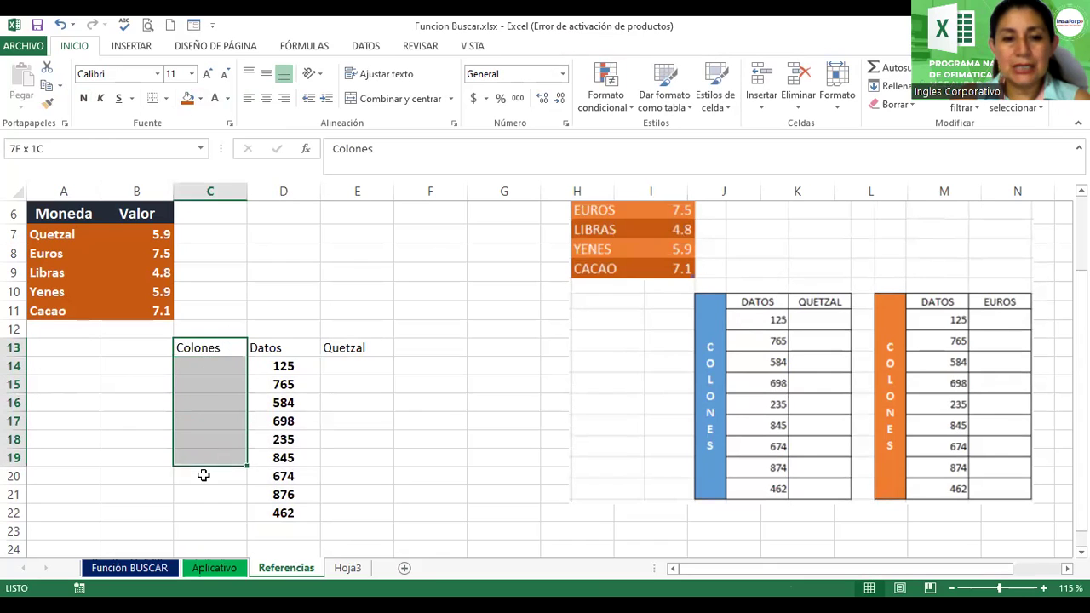
left_click(197, 511)
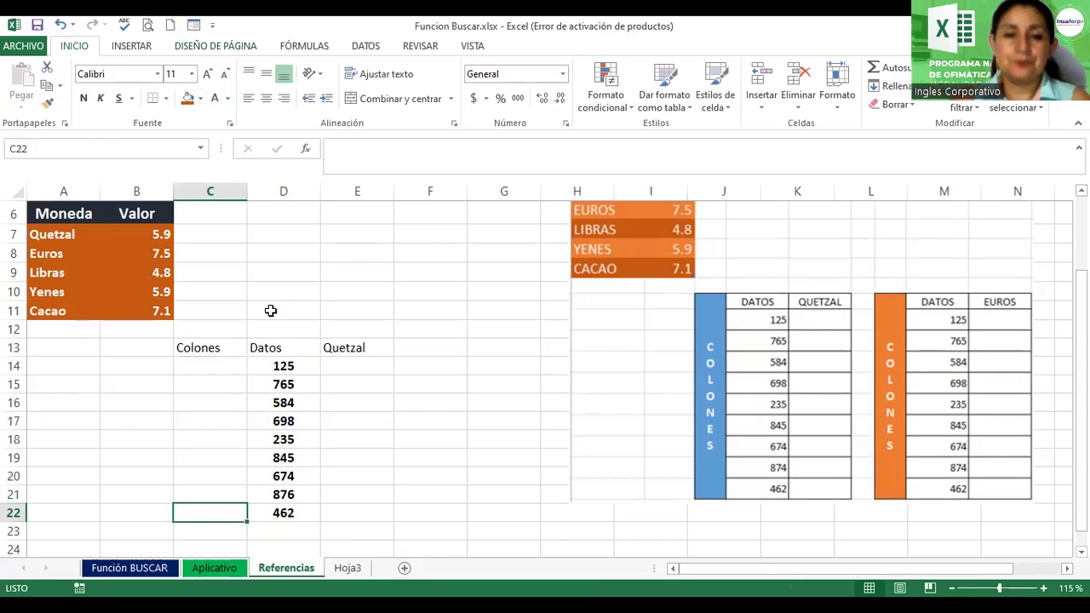
left_click_drag(211, 348, 220, 513)
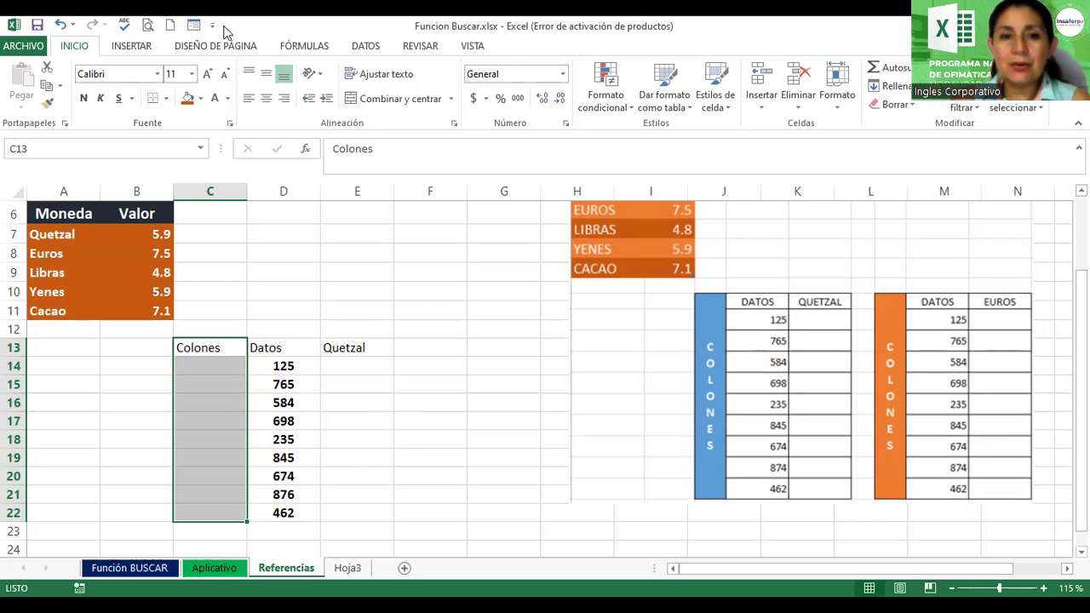
Step: Make C13:C22 vertical text and merge it into one Colones cell
left_click(223, 365)
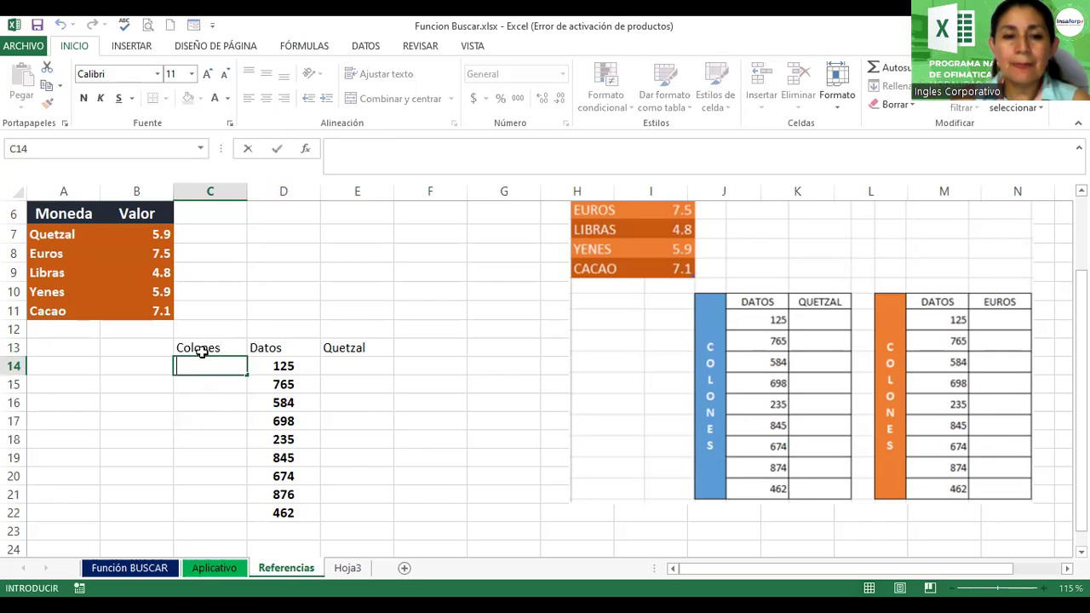
left_click(209, 420)
left_click_drag(219, 345, 228, 511)
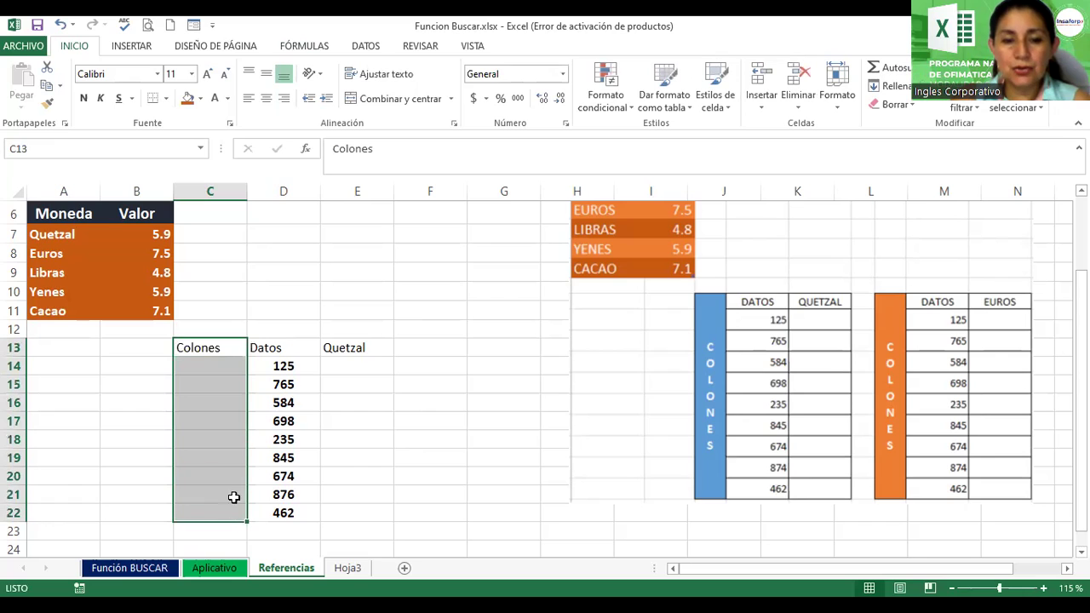
left_click(320, 80)
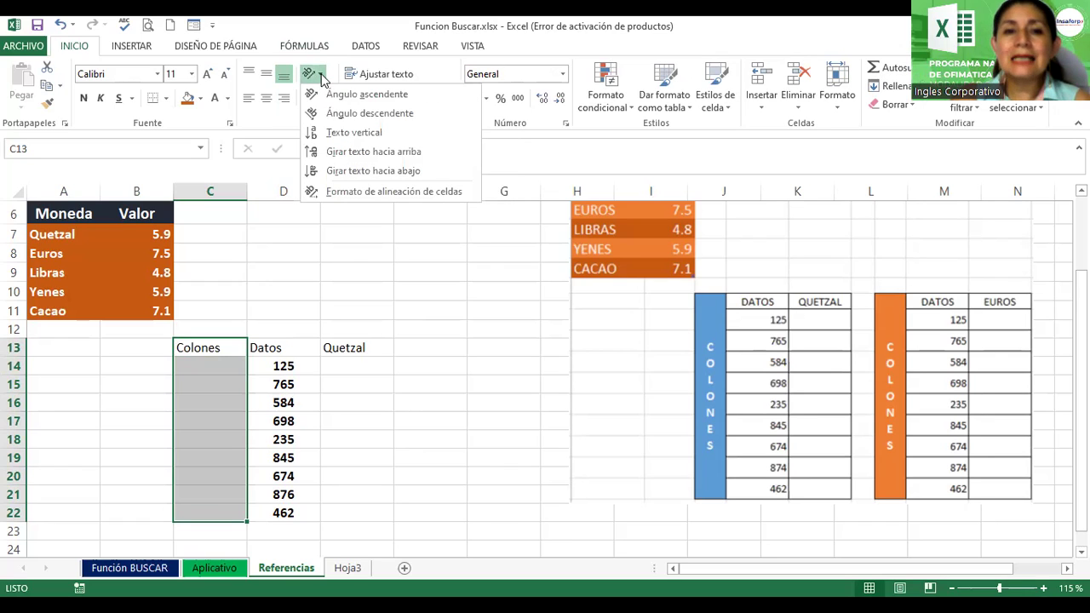
left_click(353, 132)
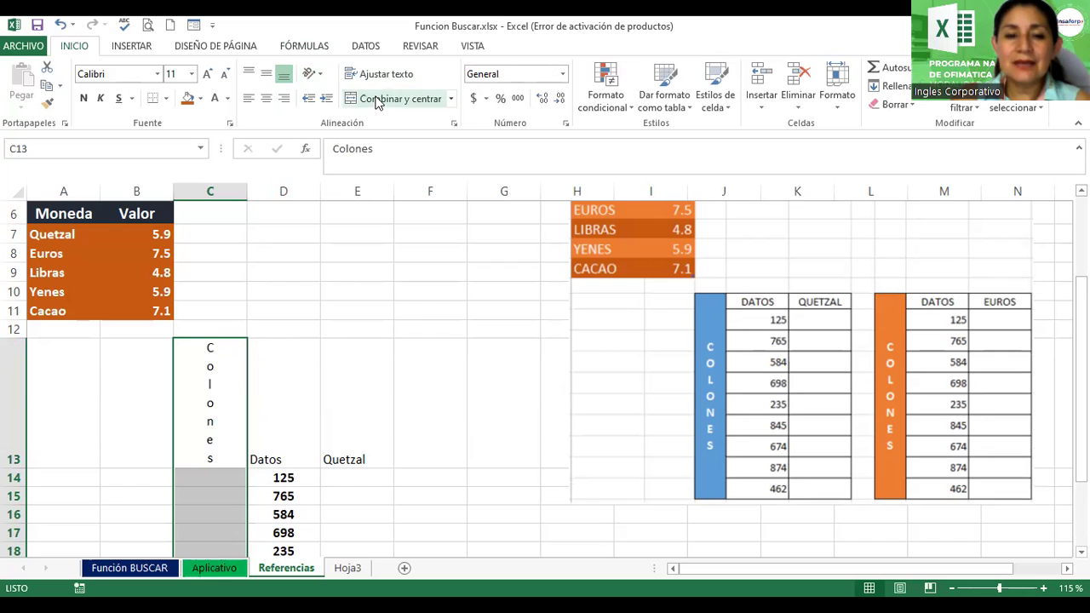
left_click(378, 100)
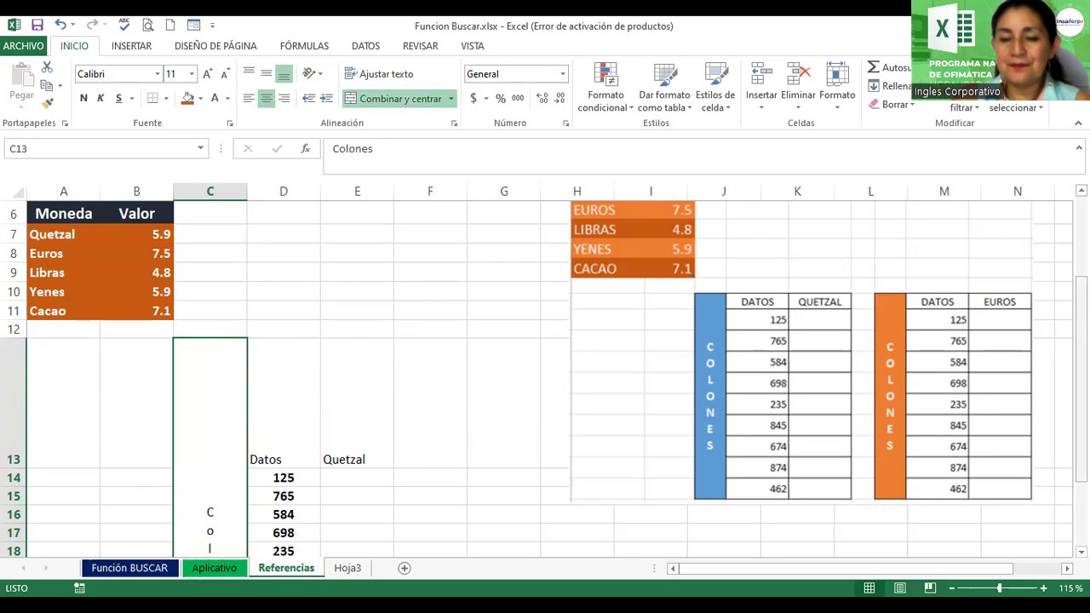
Step: Reset row 13's height, centre Colones vertically, and narrow column C
left_click_drag(1080, 350, 1081, 415)
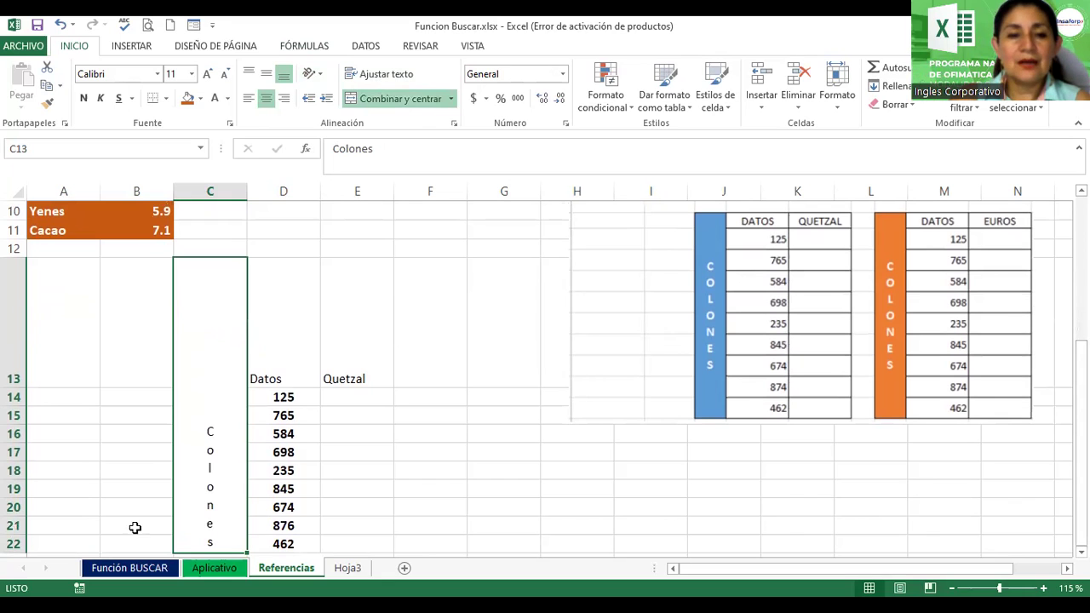
mouse_move(21, 385)
left_mouse_down()
mouse_move(17, 276)
mouse_move(21, 284)
left_mouse_up()
left_click_drag(264, 368, 264, 368)
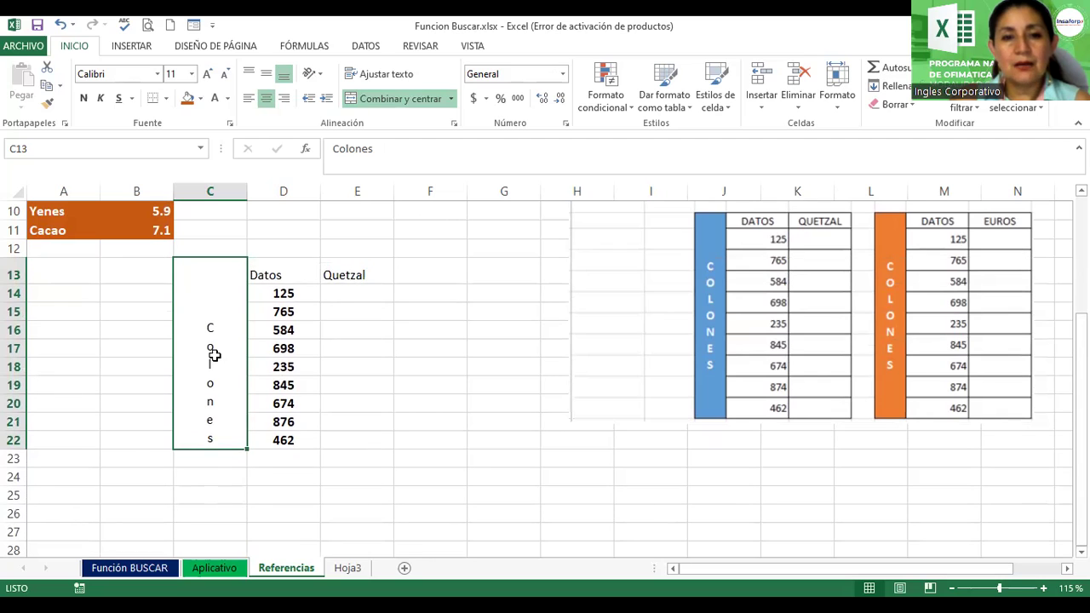
left_click(266, 76)
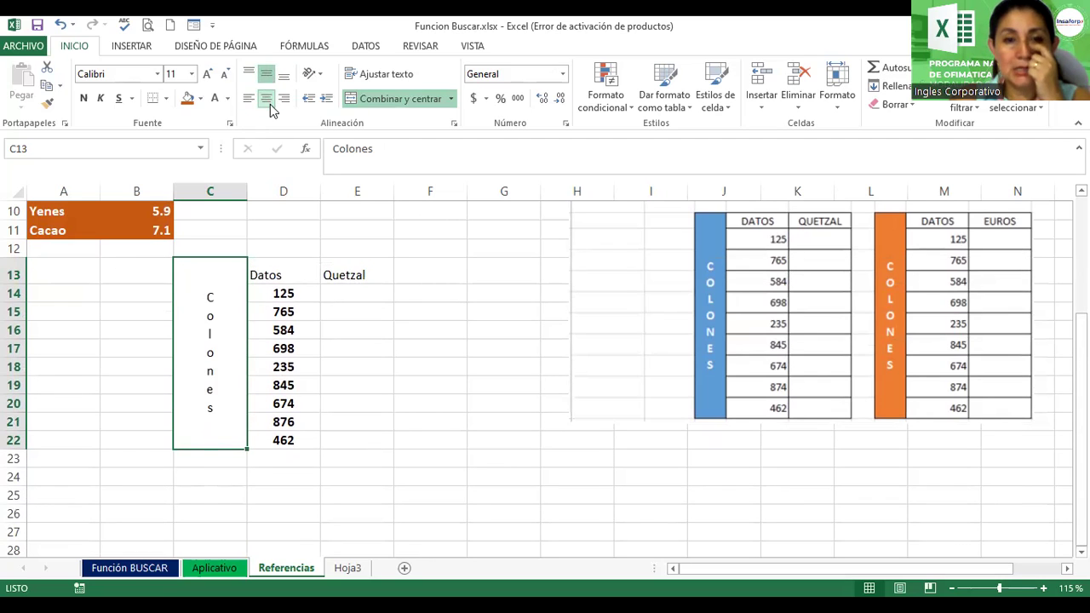
left_click_drag(247, 191, 212, 203)
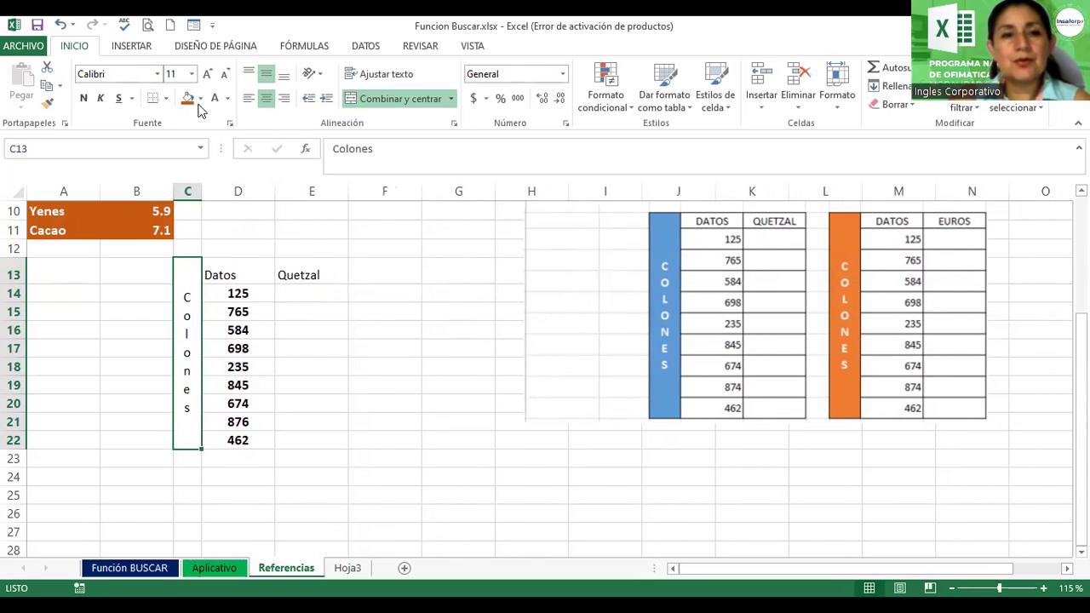
Step: Make the Colones label bold, 14-pt Adobe Fan Heiti Std B on a light blue fill
left_click(84, 97)
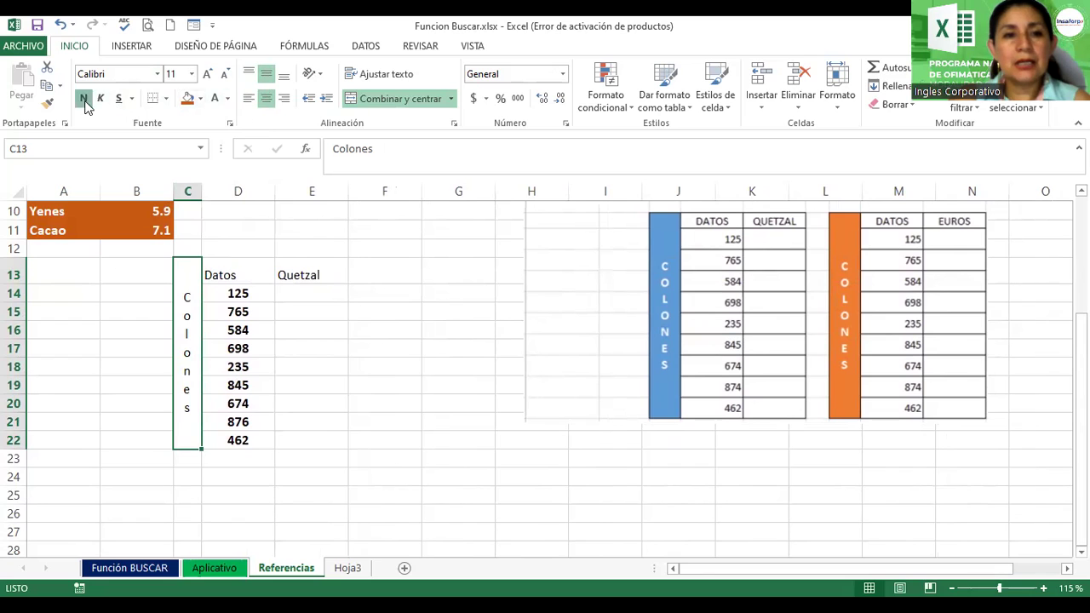
left_click(201, 99)
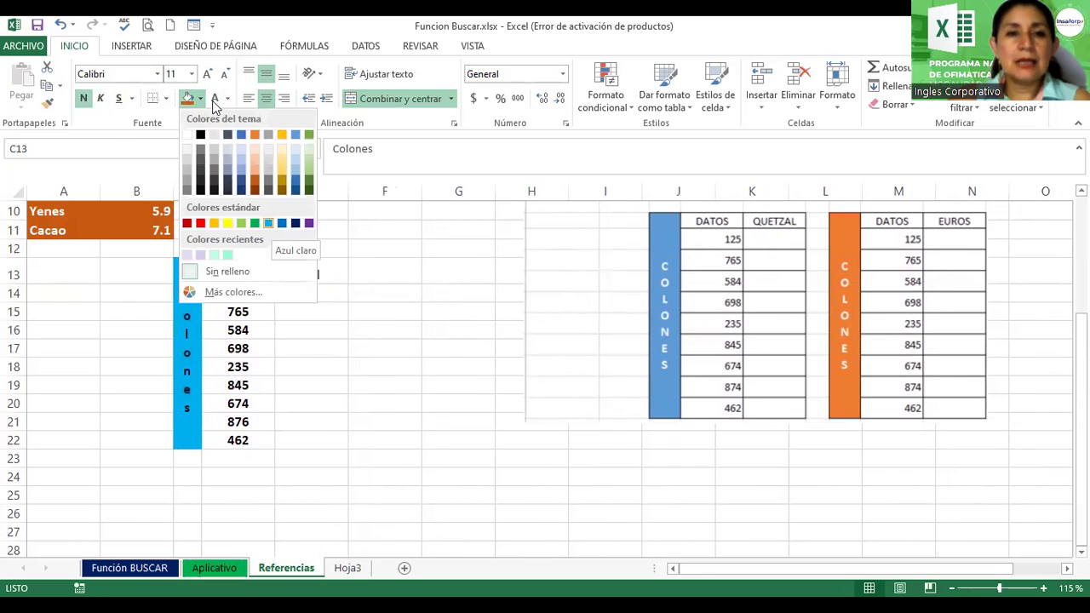
left_click(268, 223)
left_click(207, 75)
left_click(207, 75)
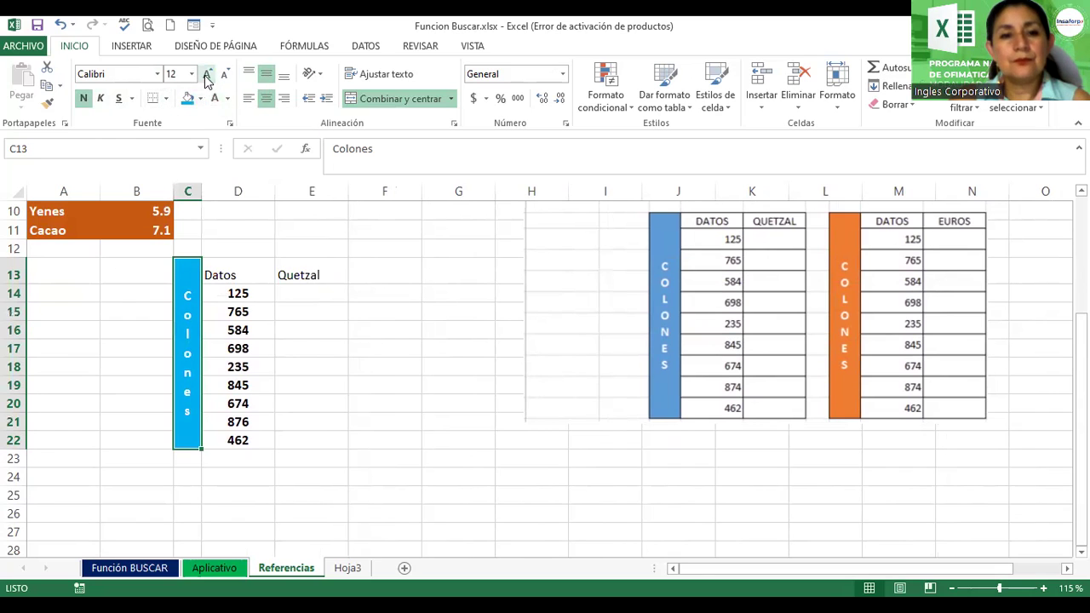
left_click(158, 75)
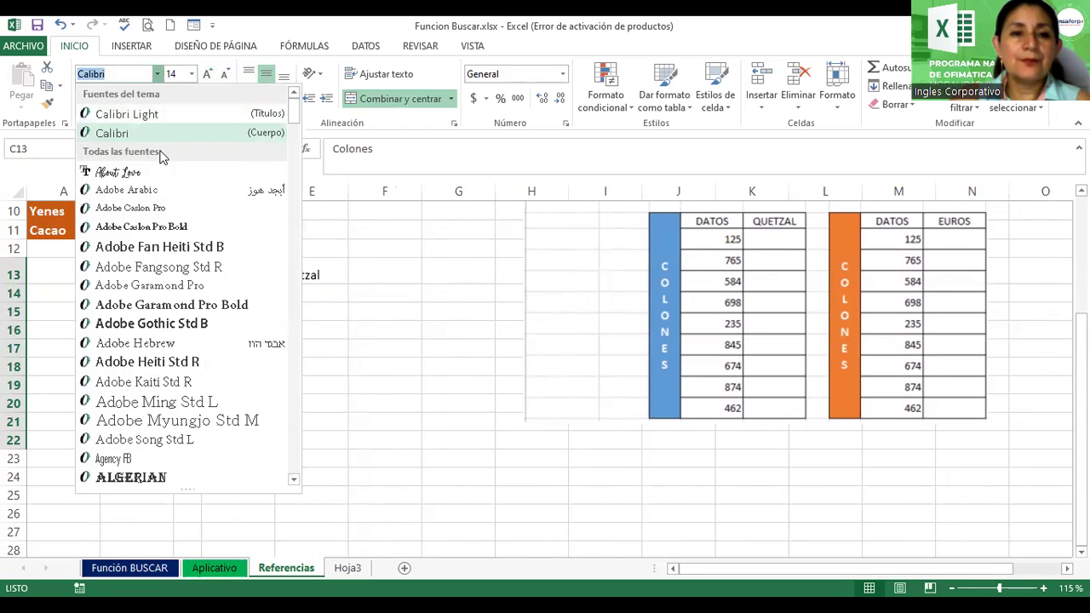
left_click(159, 247)
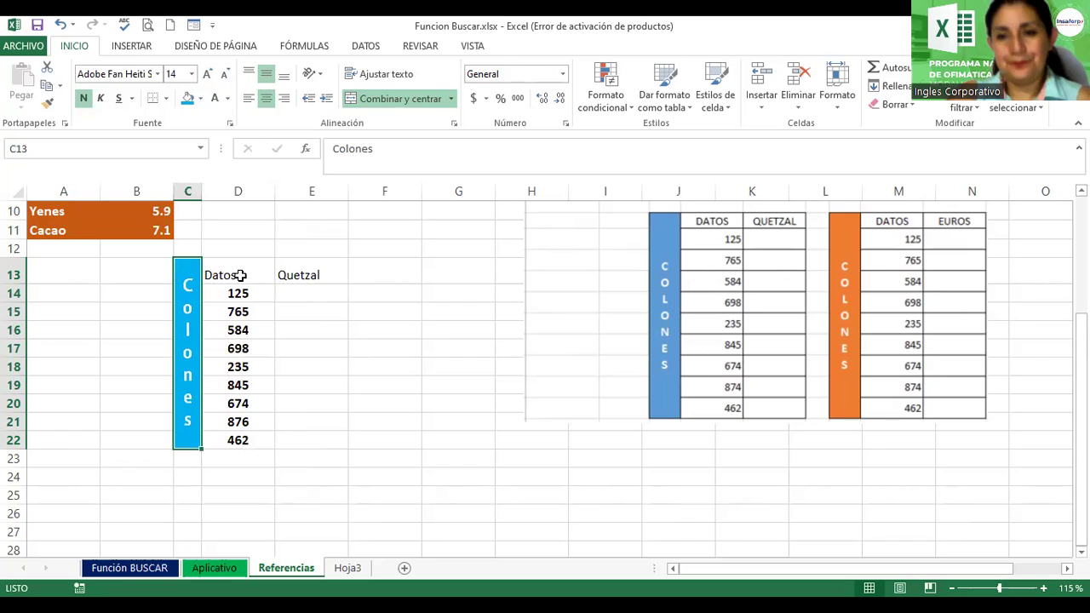
Step: Centre and bold the Datos and Quetzal headers D13:E13
left_click_drag(241, 275, 286, 271)
left_click(266, 98)
left_click(84, 98)
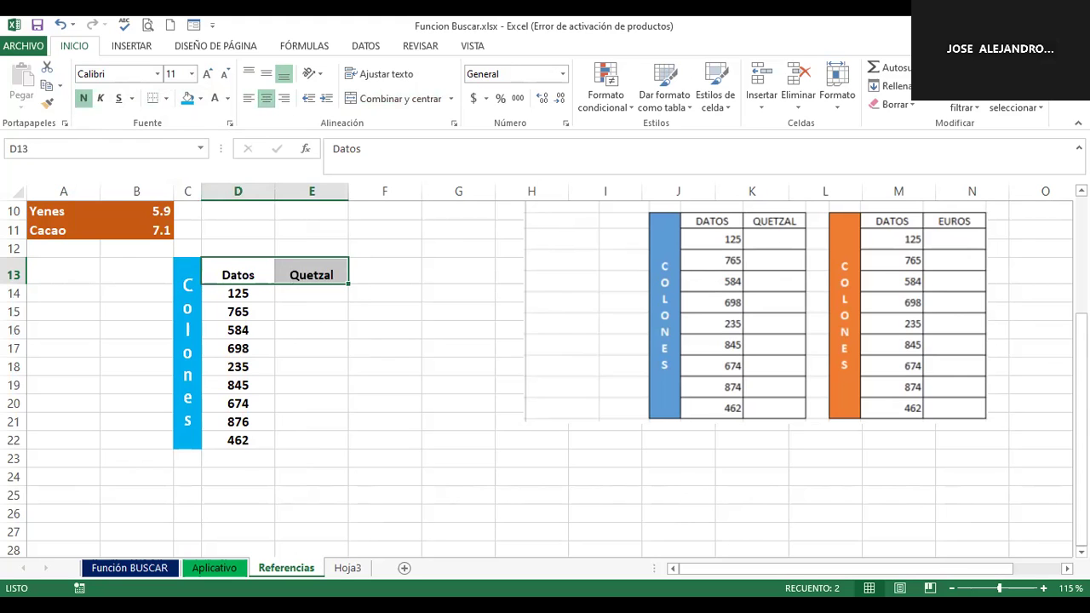
Step: Set the merged Colones label to vertical text and select the whole table C13:E22
scroll(187, 388, "up", 2)
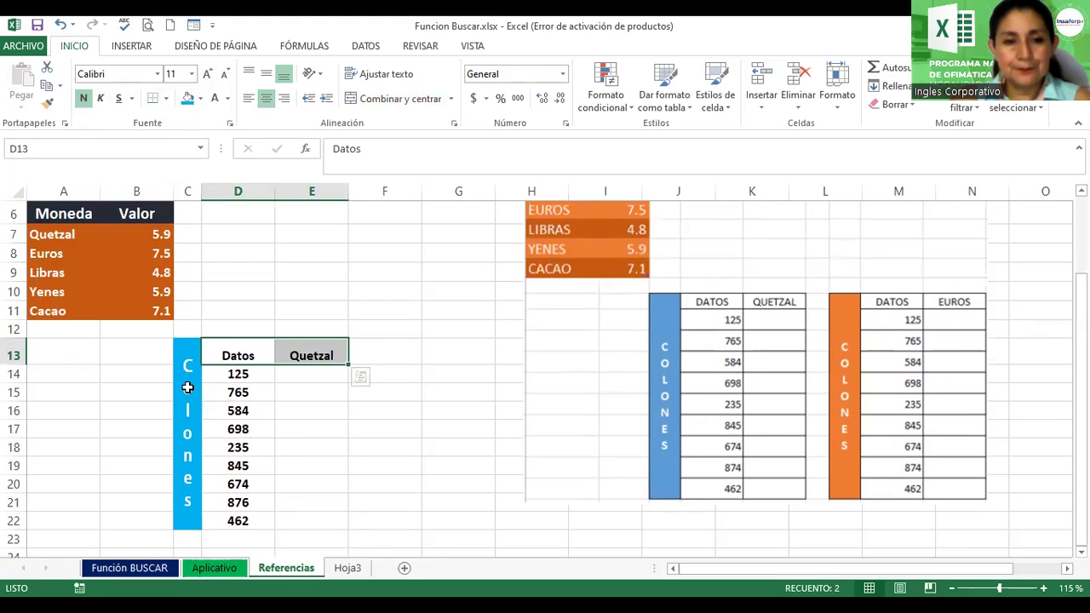
left_click(187, 387)
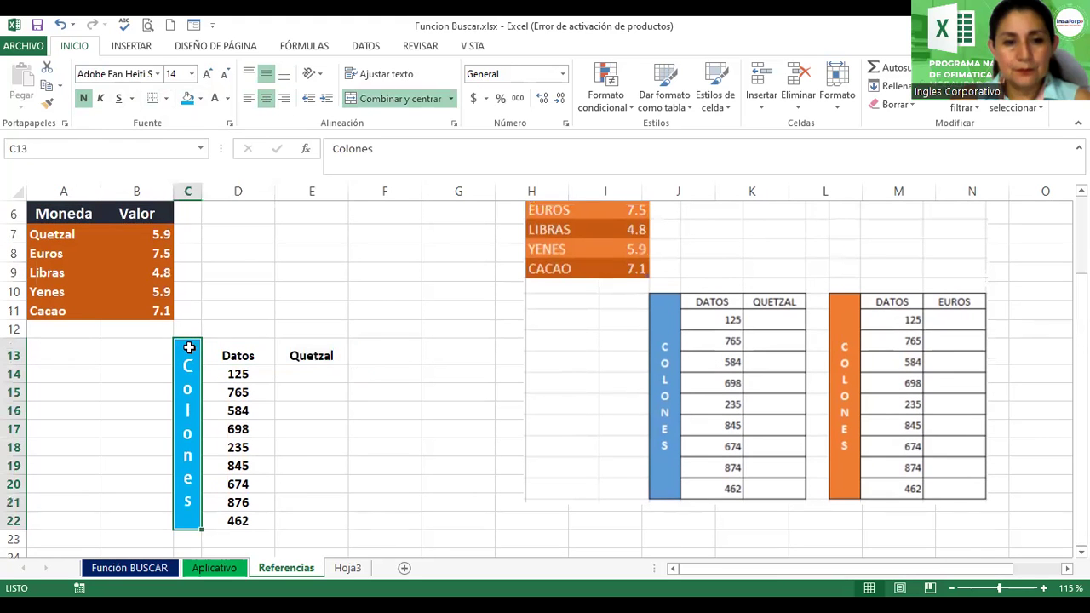
left_click(321, 75)
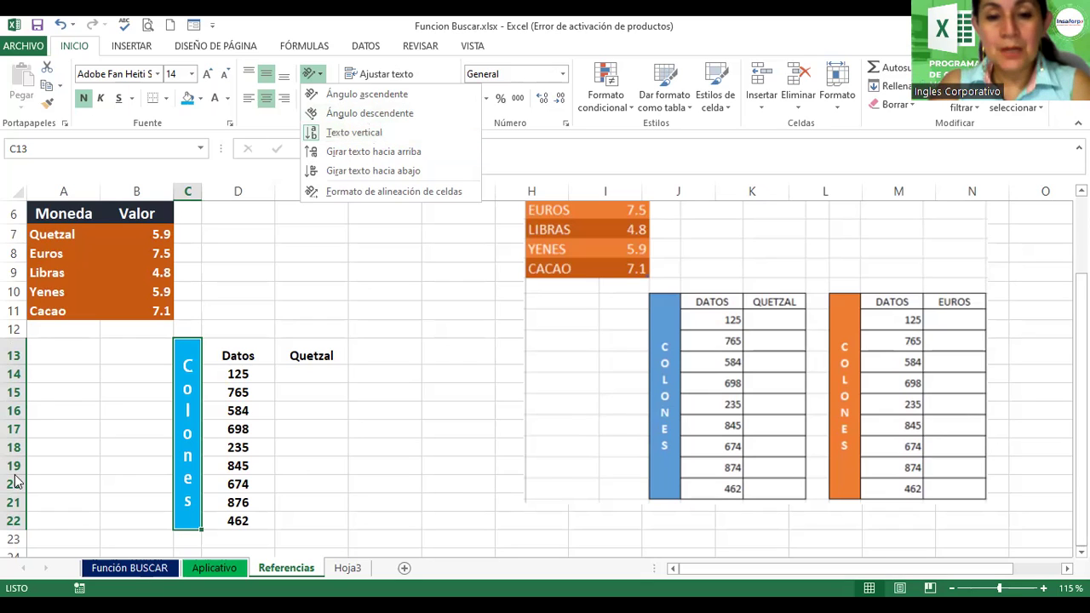
left_click(268, 400)
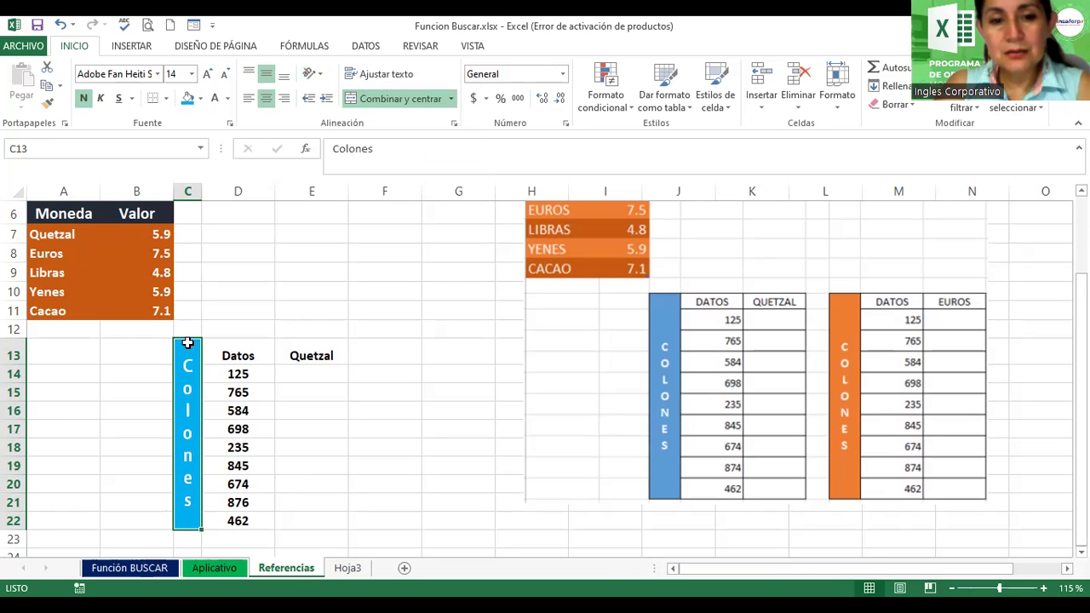
left_click_drag(187, 343, 317, 446)
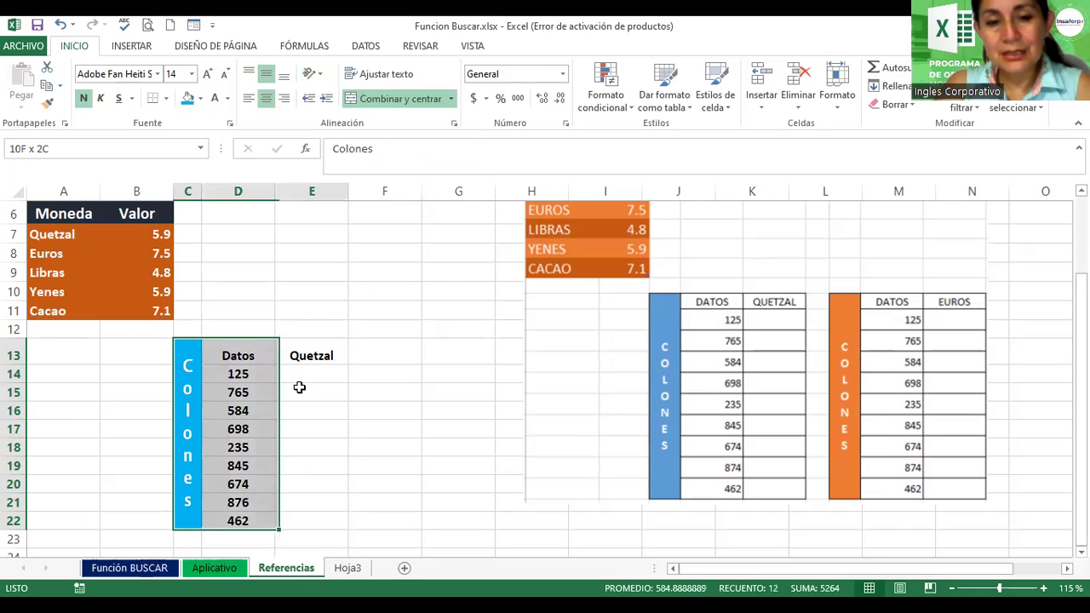
Step: Give C13:E22 all borders plus a thick box outline
left_click(166, 98)
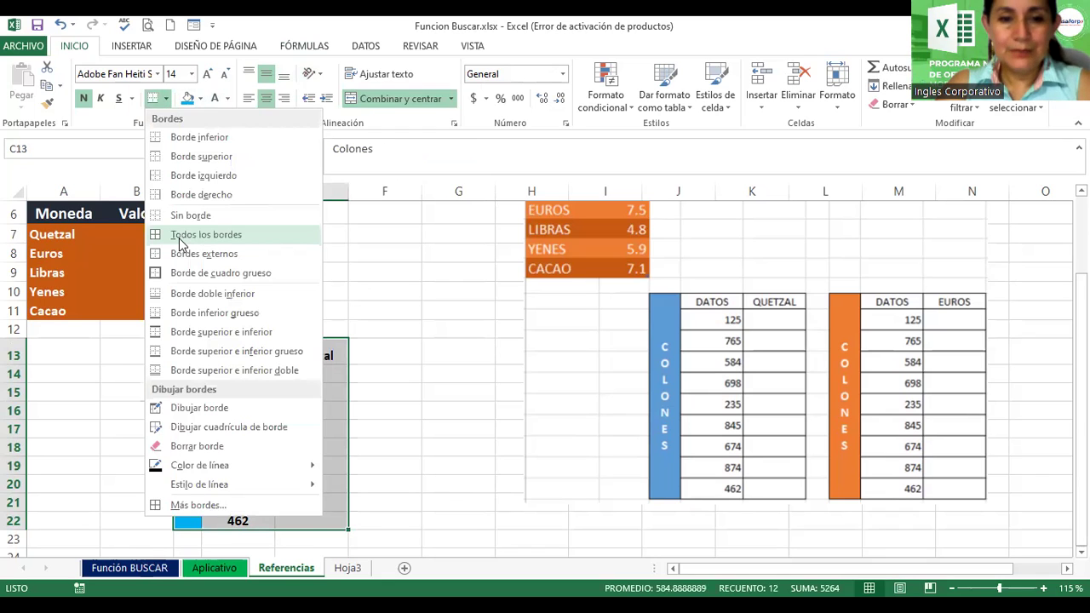
left_click(180, 241)
left_click(167, 99)
left_click(181, 272)
left_click(458, 430)
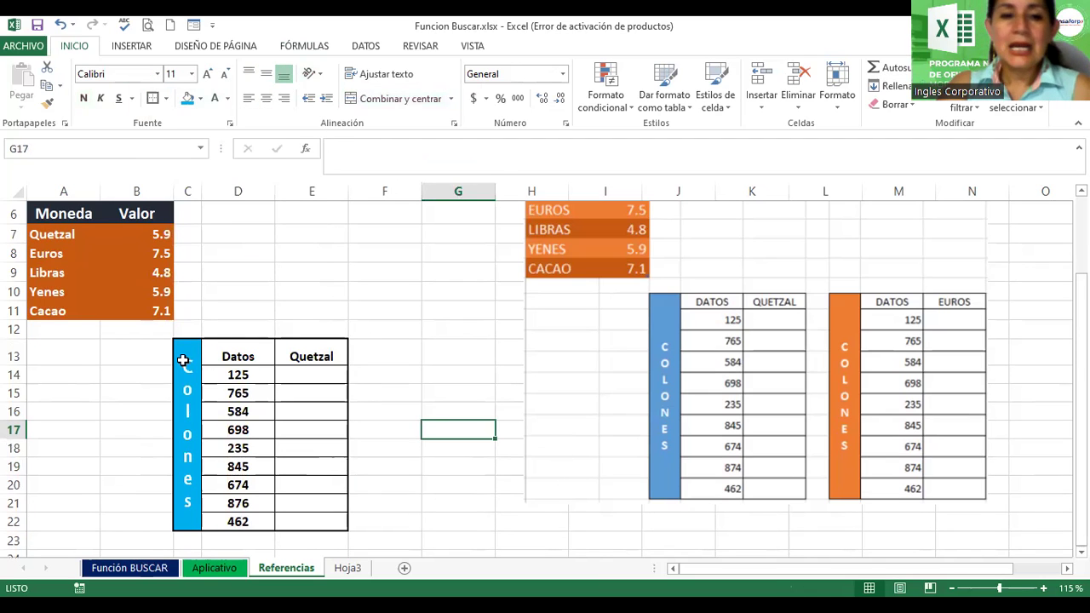
Step: Copy the bordered table C13:E22 for pasting at G13
left_click_drag(186, 365, 328, 470)
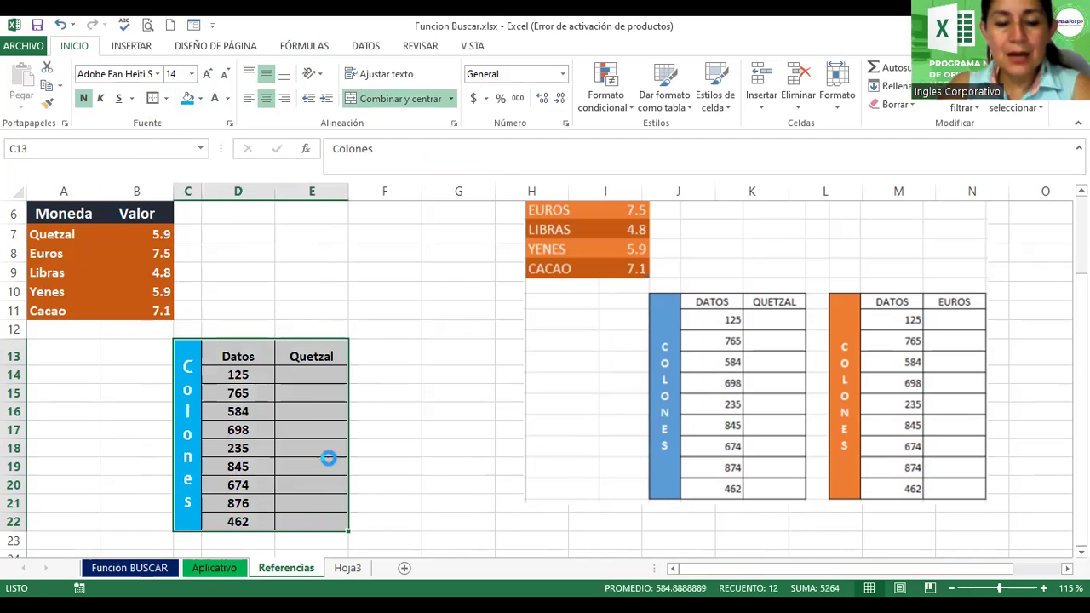
key("ctrl+c")
left_click(457, 350)
Step: Paste the table at G13, head its third column Euros, and narrow column G
key("ctrl+v")
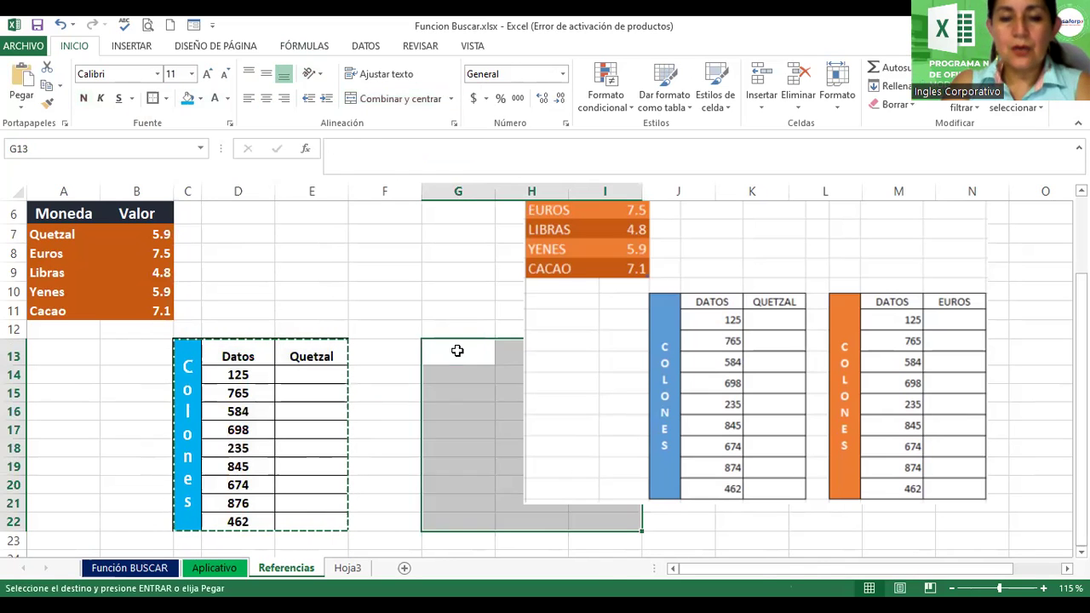
mouse_move(749, 407)
left_mouse_down()
mouse_move(1002, 392)
mouse_move(835, 467)
left_mouse_up()
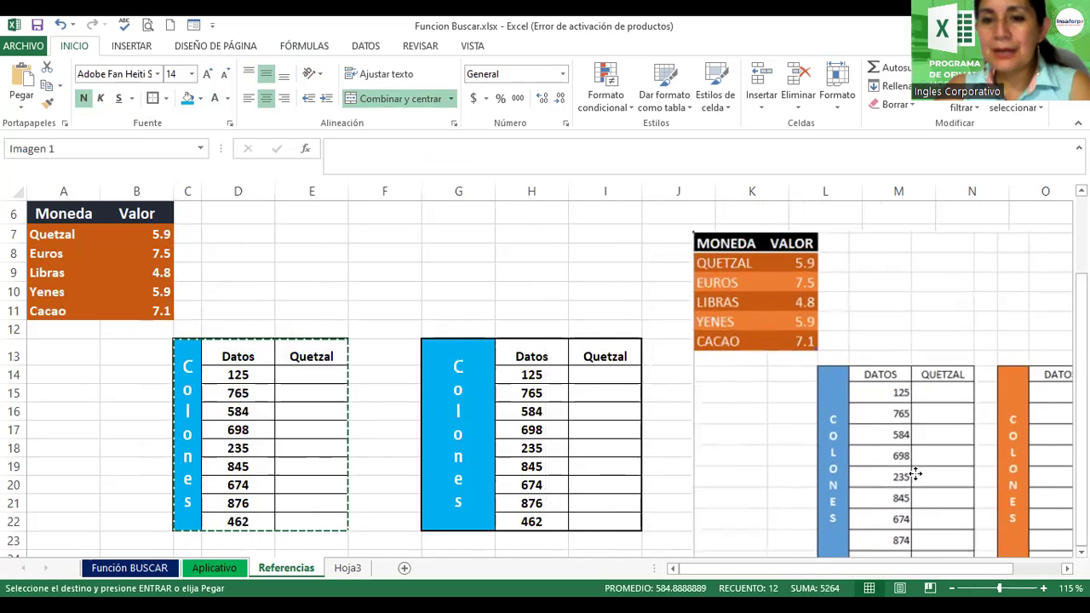
left_click_drag(835, 466, 945, 482)
left_click(603, 358)
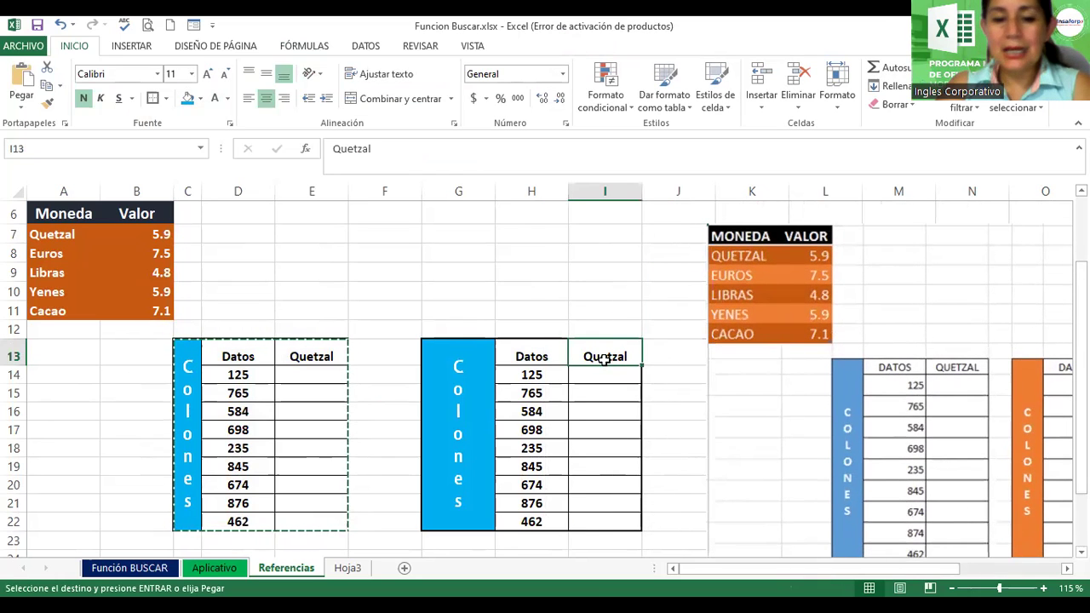
type("Euros")
key("Return")
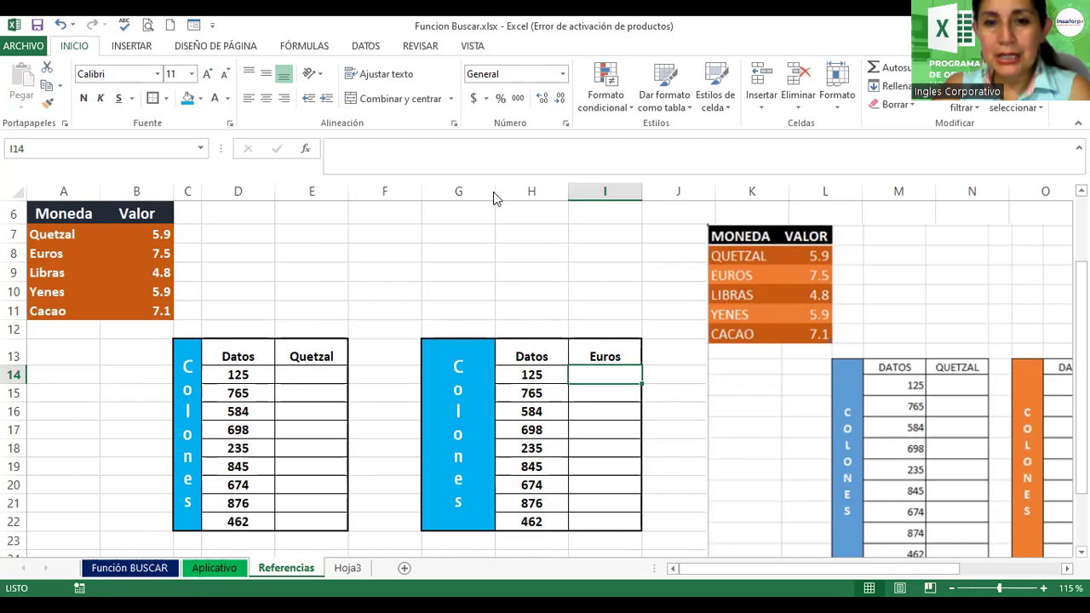
left_click_drag(494, 191, 457, 193)
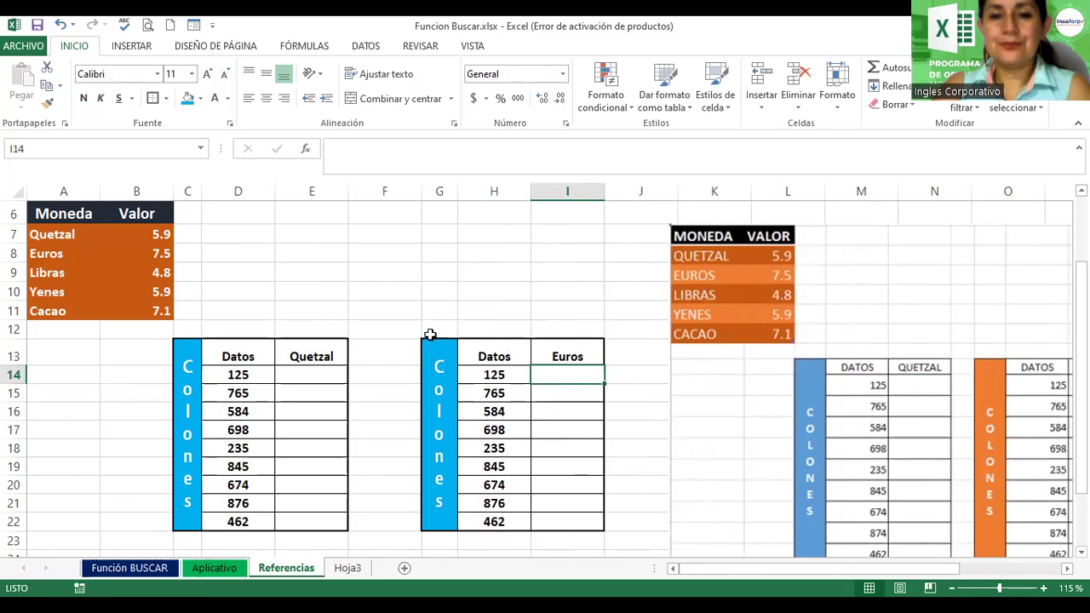
Step: Copy the Euros table G13:I22 and paste a second copy at K13
left_click_drag(436, 359, 561, 423)
key("ctrl+c")
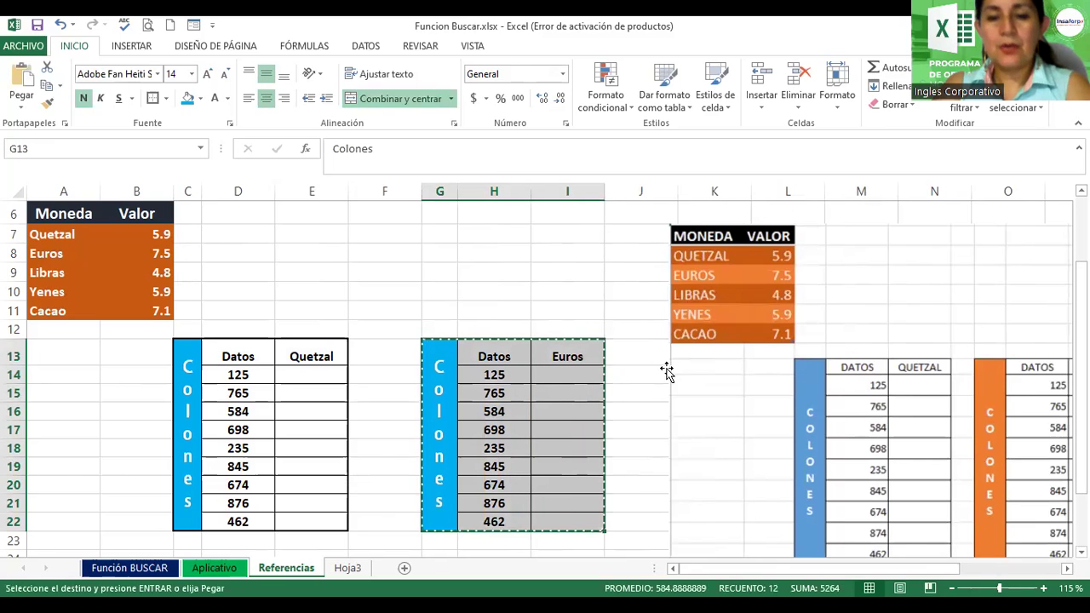
left_click_drag(703, 390, 910, 375)
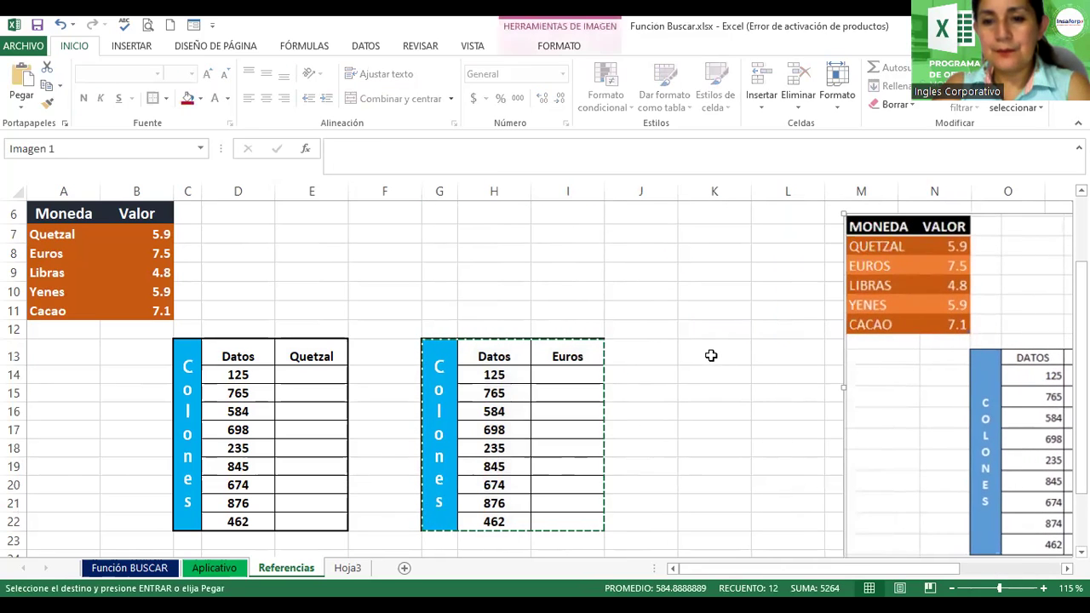
left_click(715, 356)
key("ctrl+v")
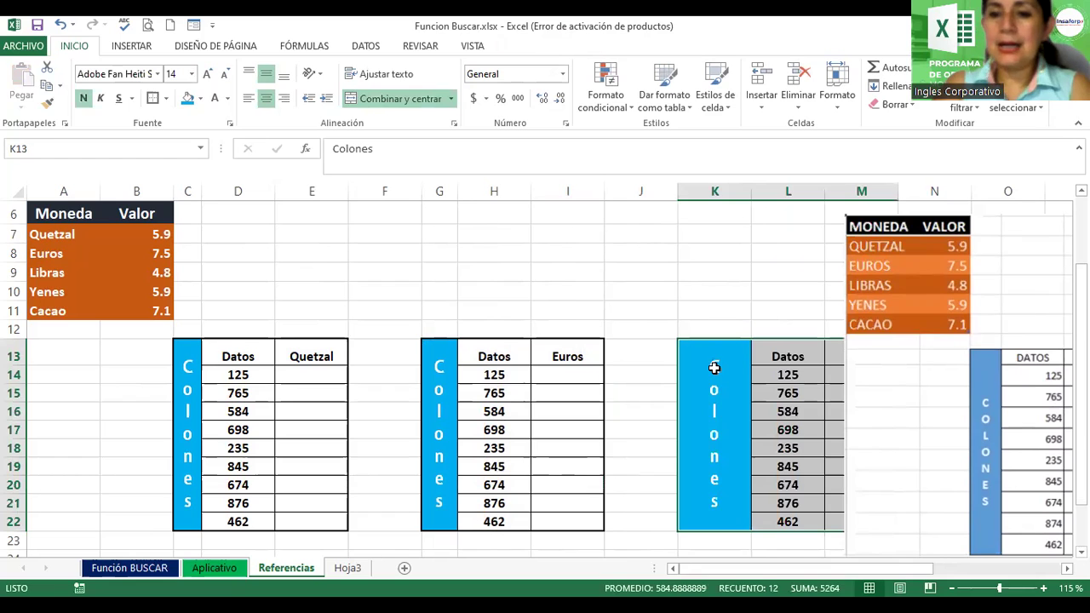
mouse_move(902, 485)
left_mouse_down()
mouse_move(981, 468)
mouse_move(997, 477)
left_mouse_up()
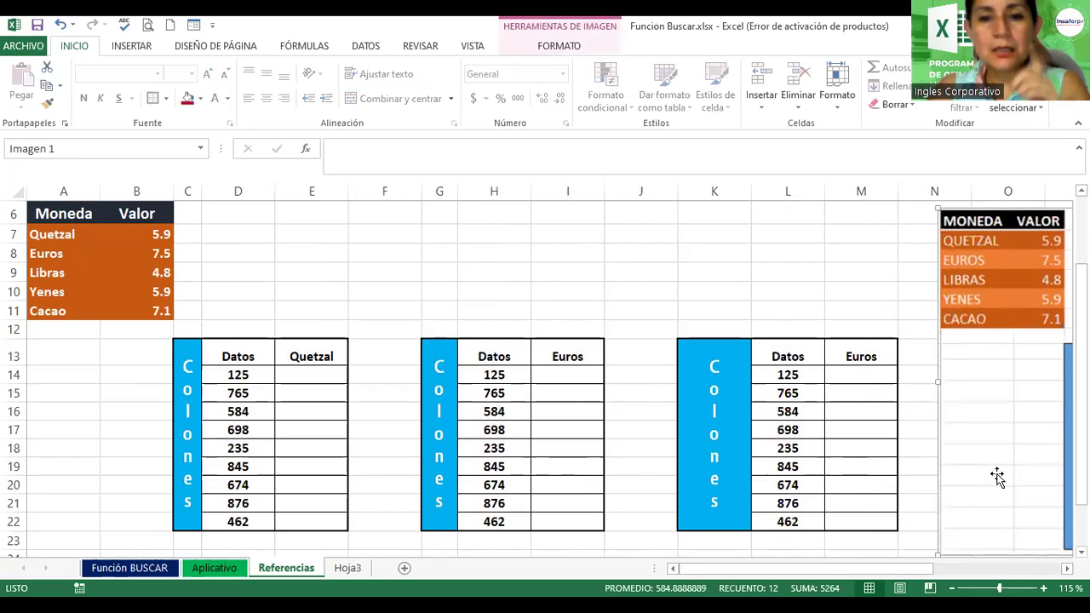
Step: Head the third table Libras in M13 and fill the Euros table's label G13 orange
left_click(861, 356)
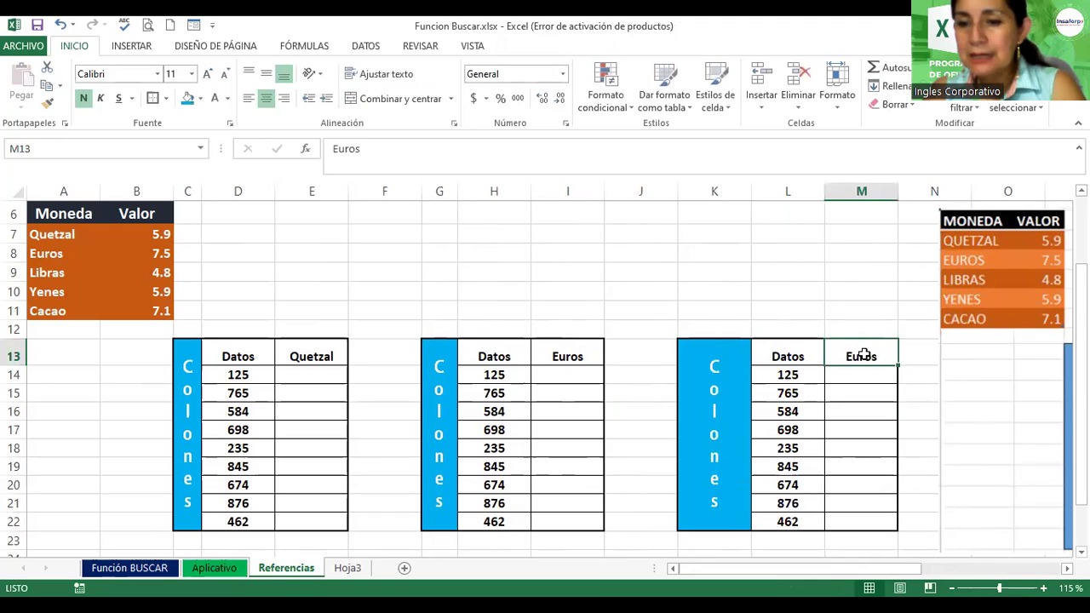
type("Libras")
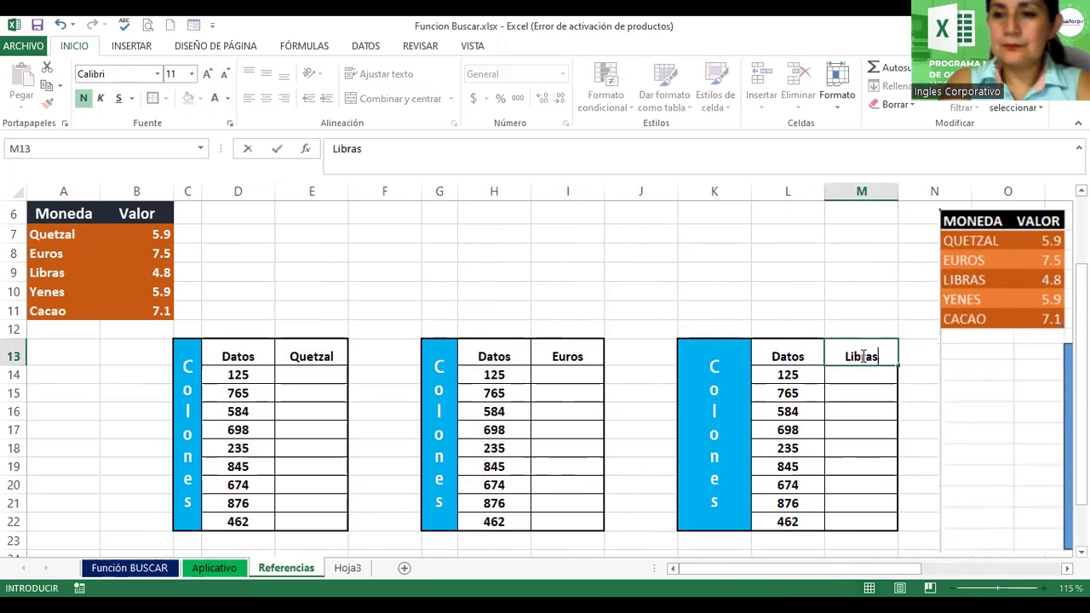
key("Return")
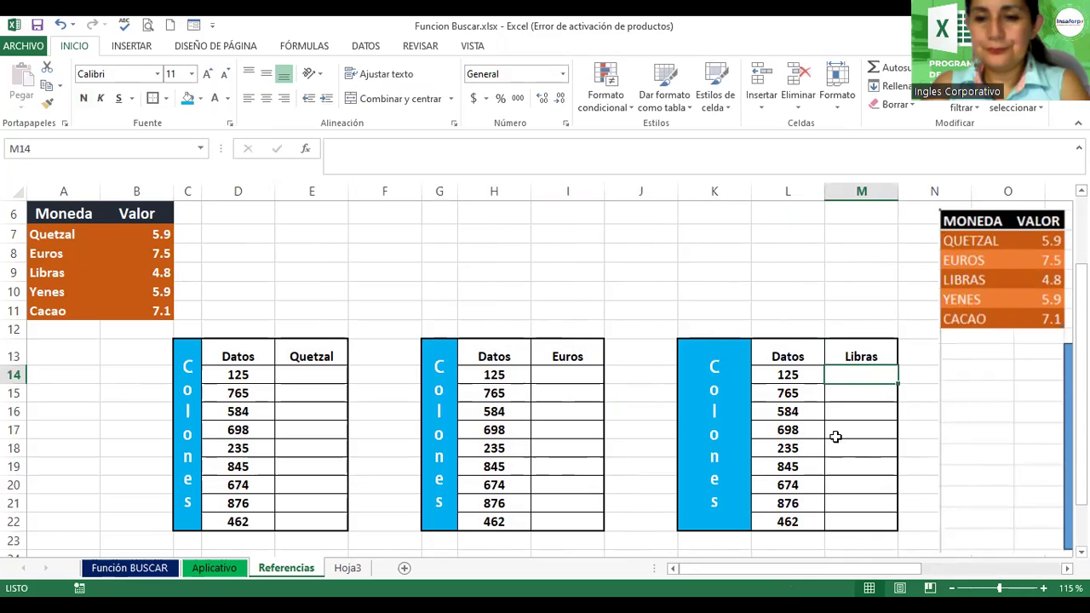
mouse_move(1054, 451)
left_mouse_down()
mouse_move(820, 418)
mouse_move(860, 433)
left_mouse_up()
left_click(438, 436)
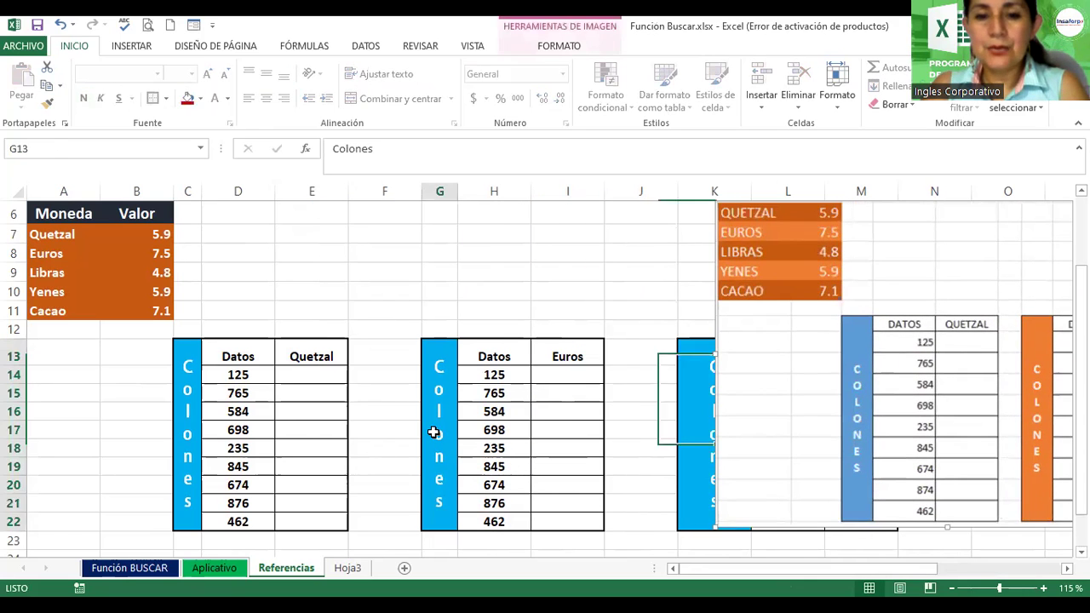
left_click(201, 98)
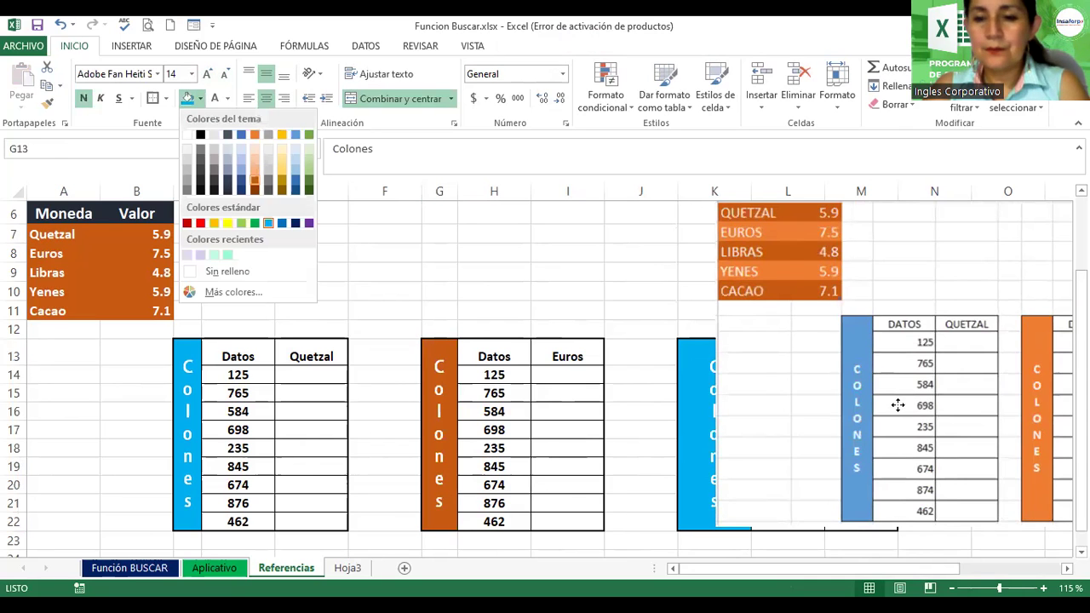
Step: Narrow column K and give the Libras table's label a light green fill with yellow text
left_click_drag(897, 404, 1013, 411)
left_click(721, 411)
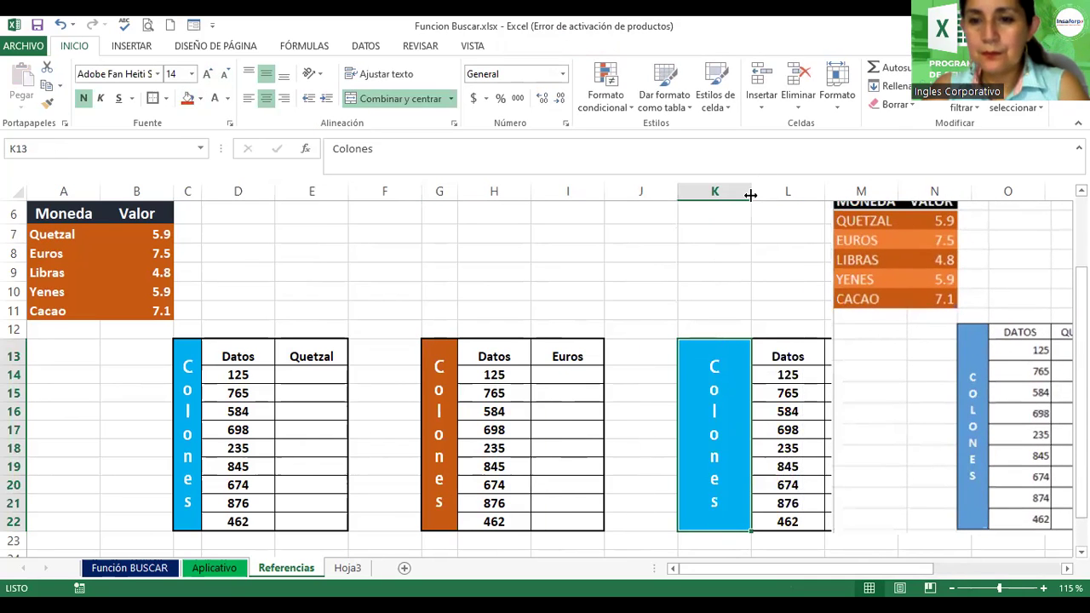
left_click_drag(750, 195, 715, 207)
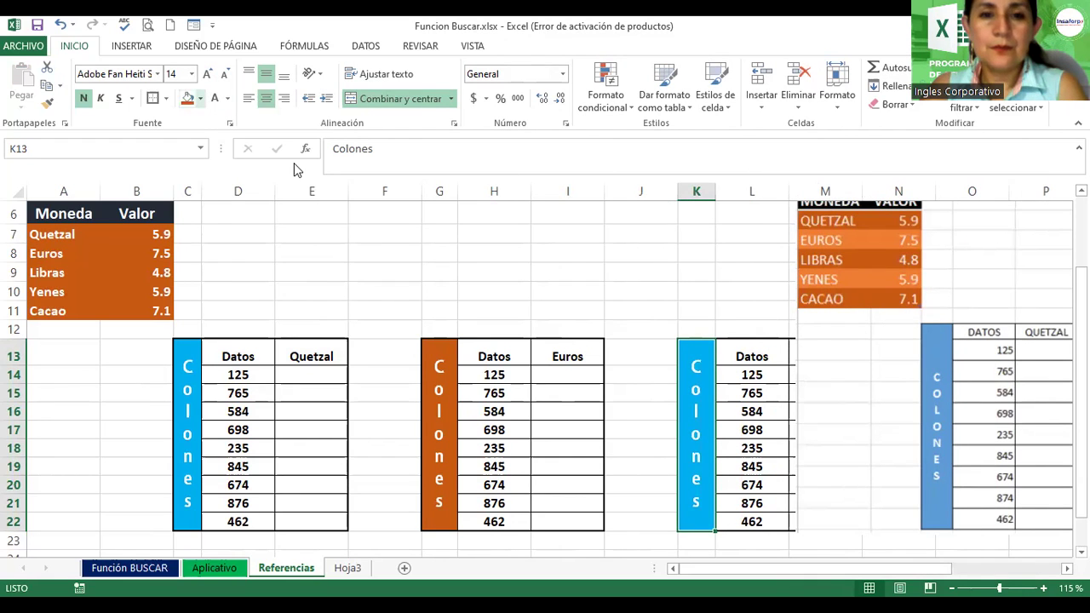
left_click(200, 98)
left_click(307, 174)
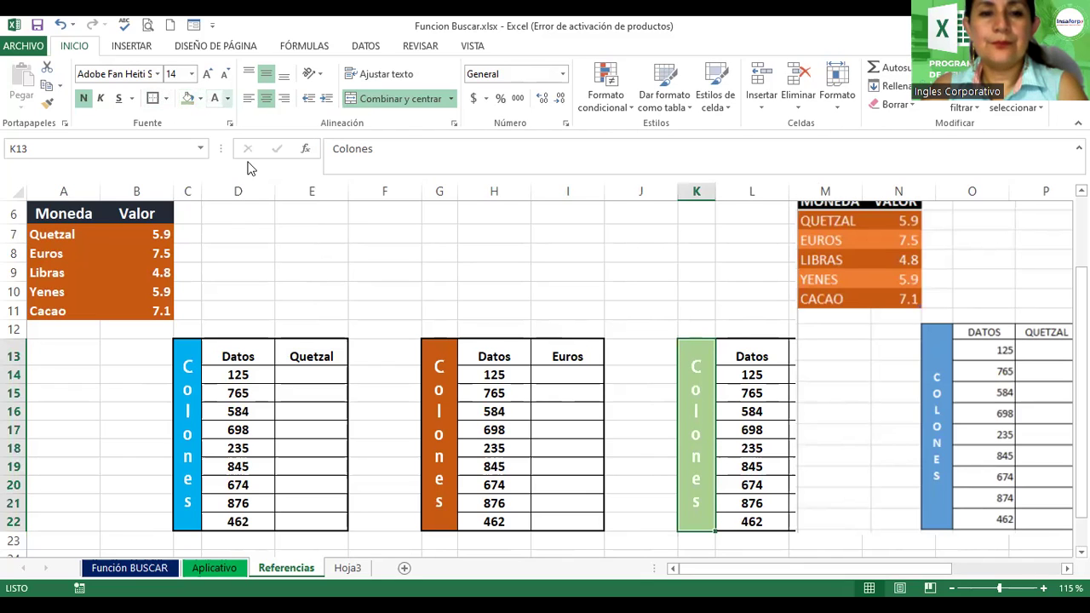
left_click(227, 98)
left_click(254, 244)
left_click(737, 423)
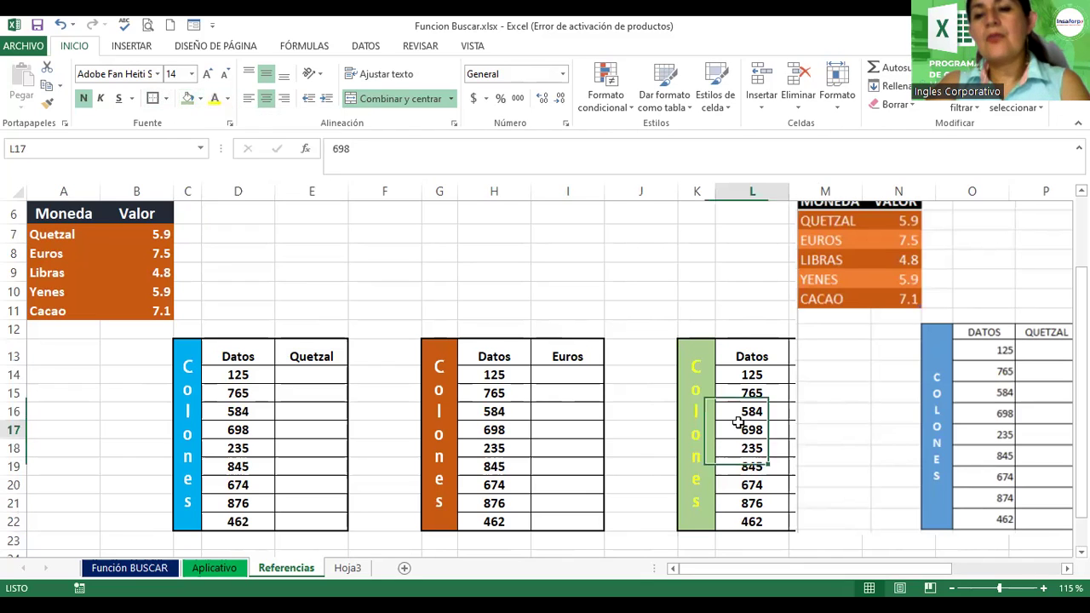
left_click_drag(924, 369, 1025, 411)
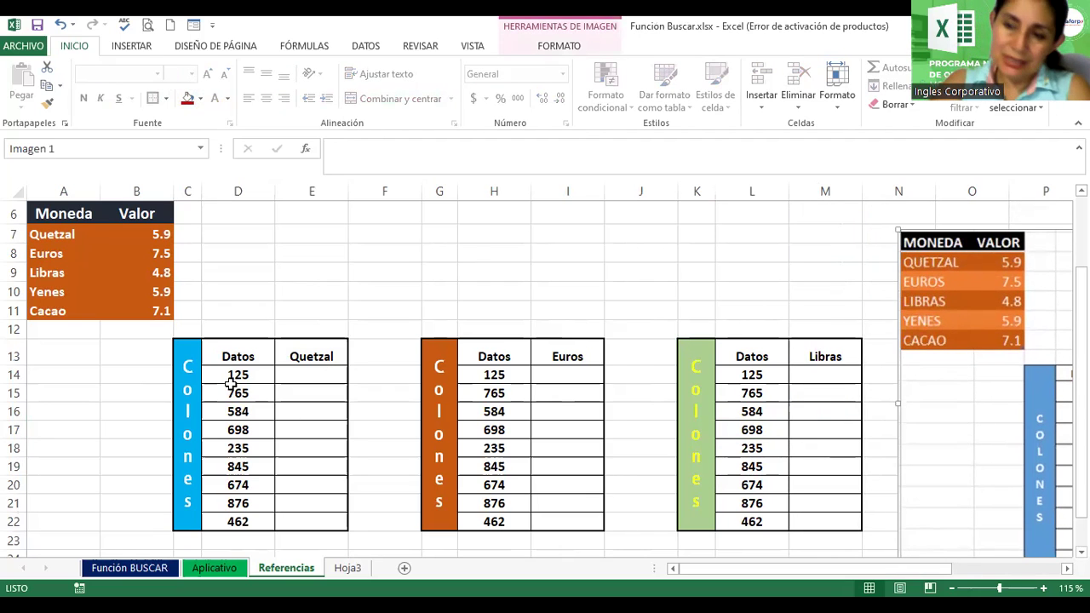
left_click(309, 376)
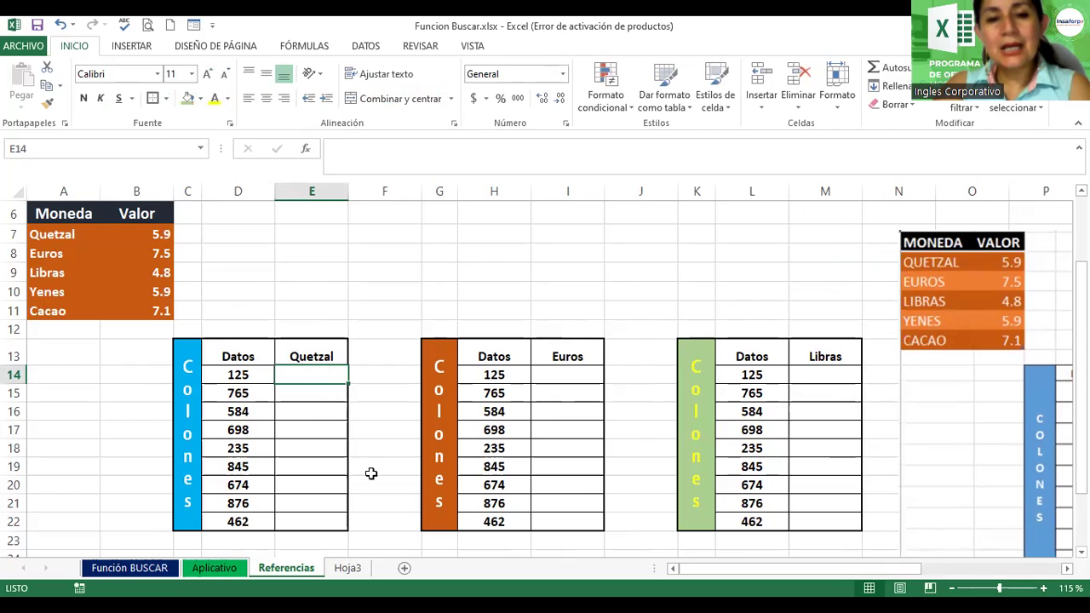
Step: Enter the formula =D14*$B$7 in E14, locking the Quetzal rate in B7 as absolute
type("=")
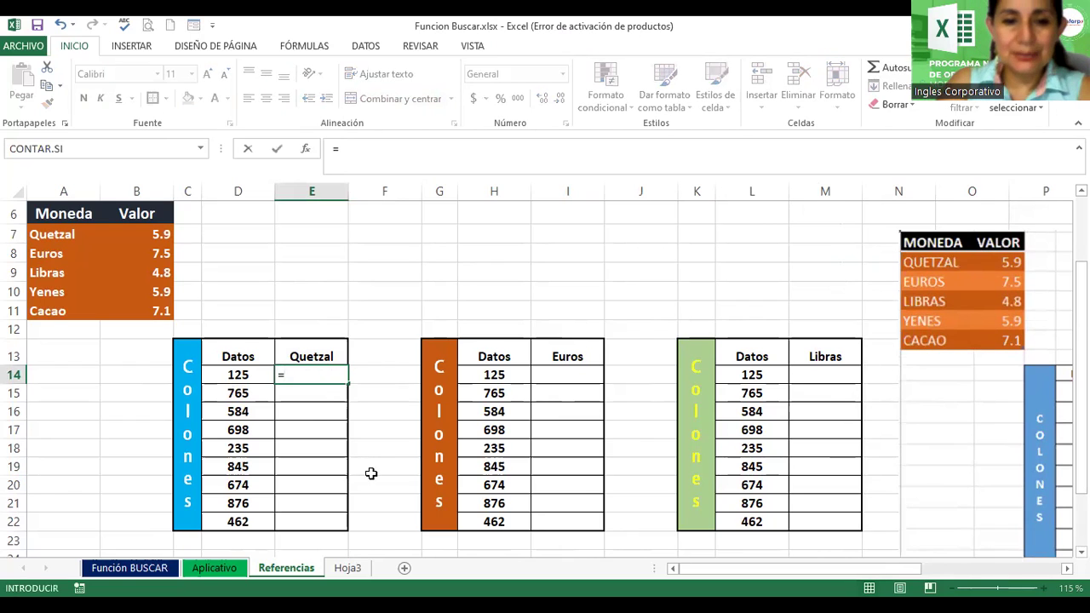
left_click(230, 376)
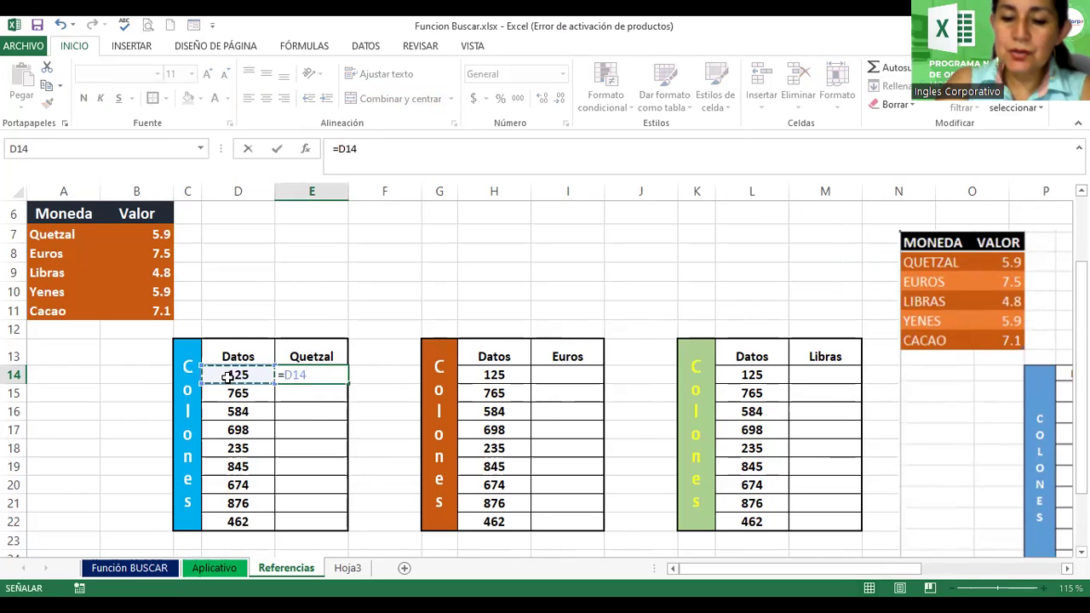
type("*")
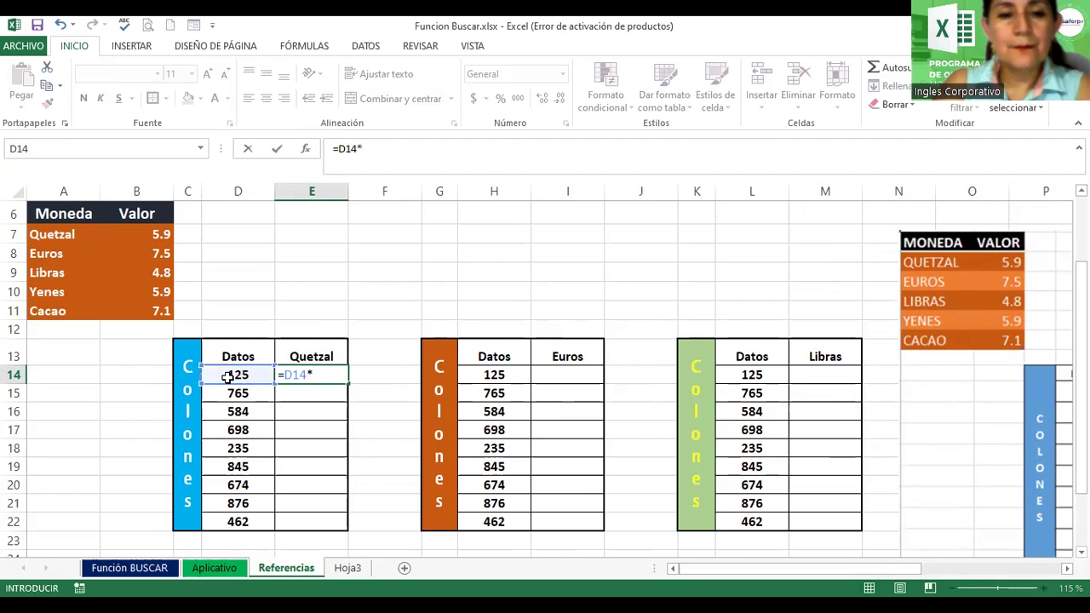
left_click(123, 234)
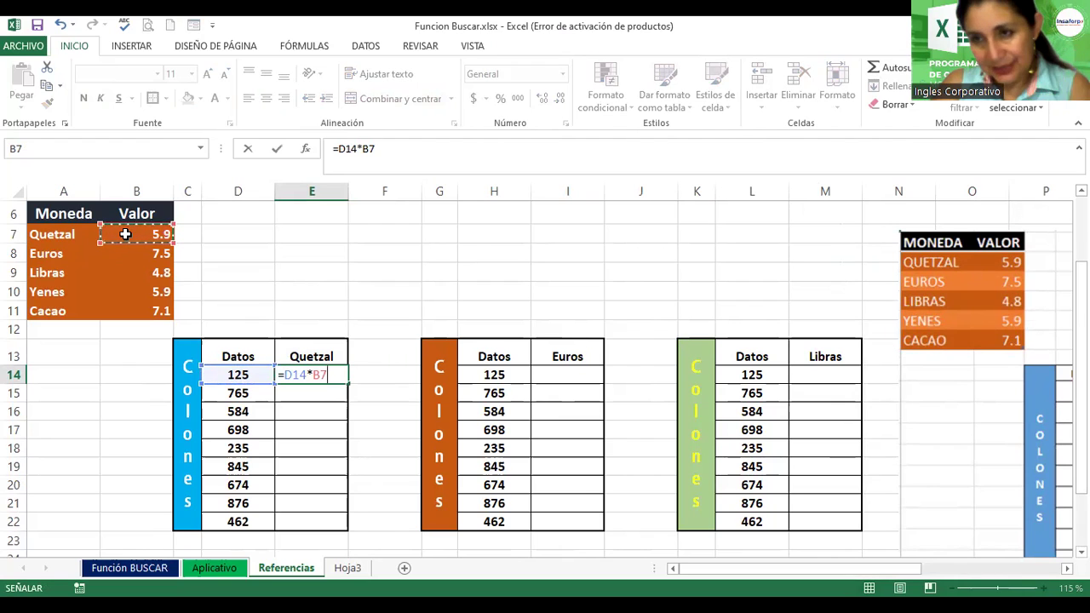
key("F4")
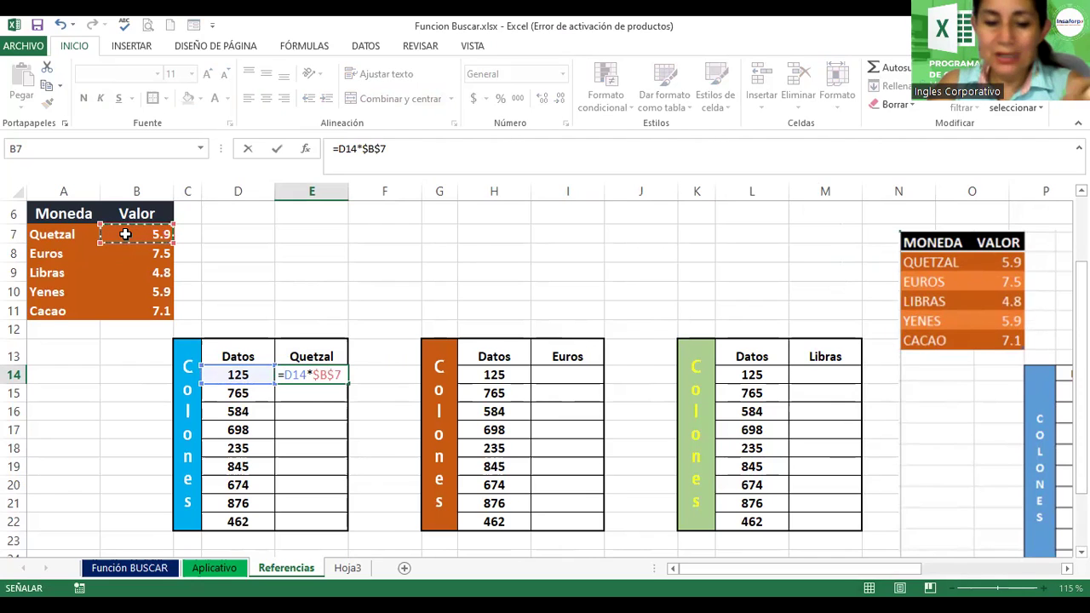
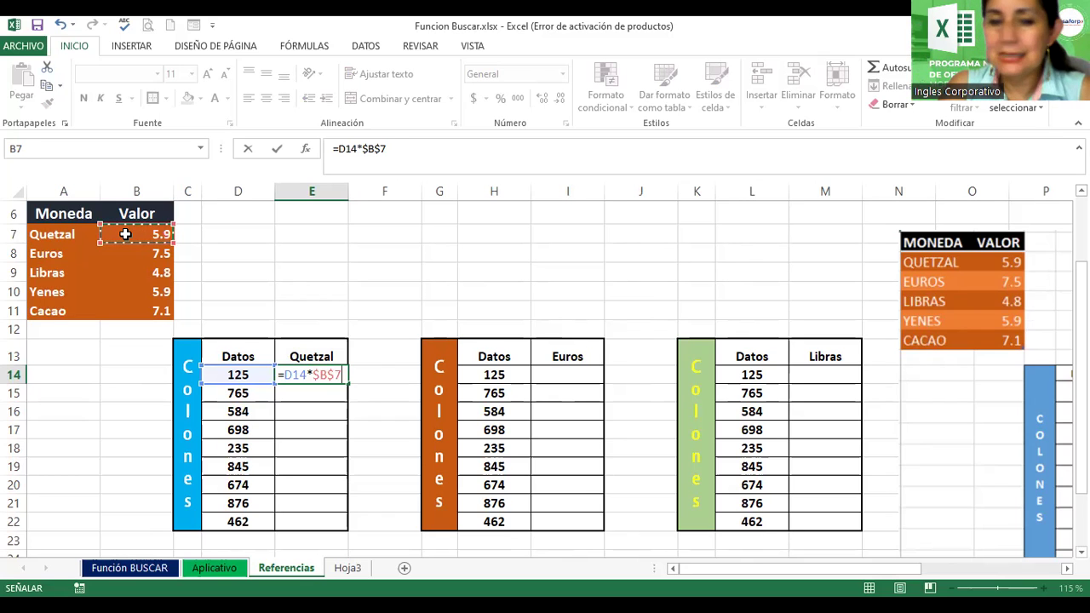
Step: Commit =D14*$B$7 in E14 and fill it down through E22
key("Return")
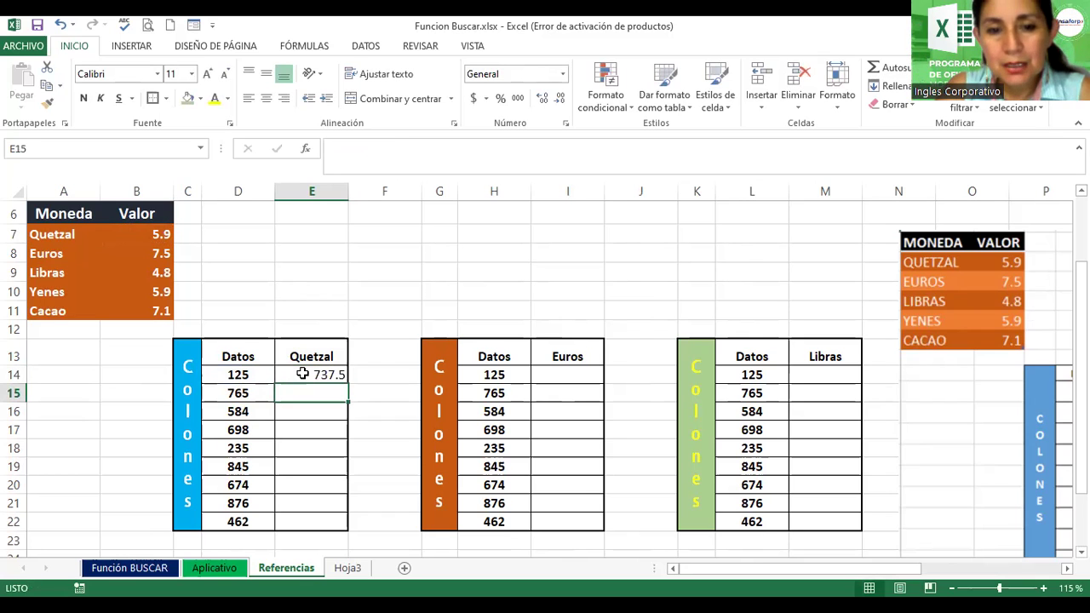
left_click(302, 374)
left_click_drag(348, 383, 351, 522)
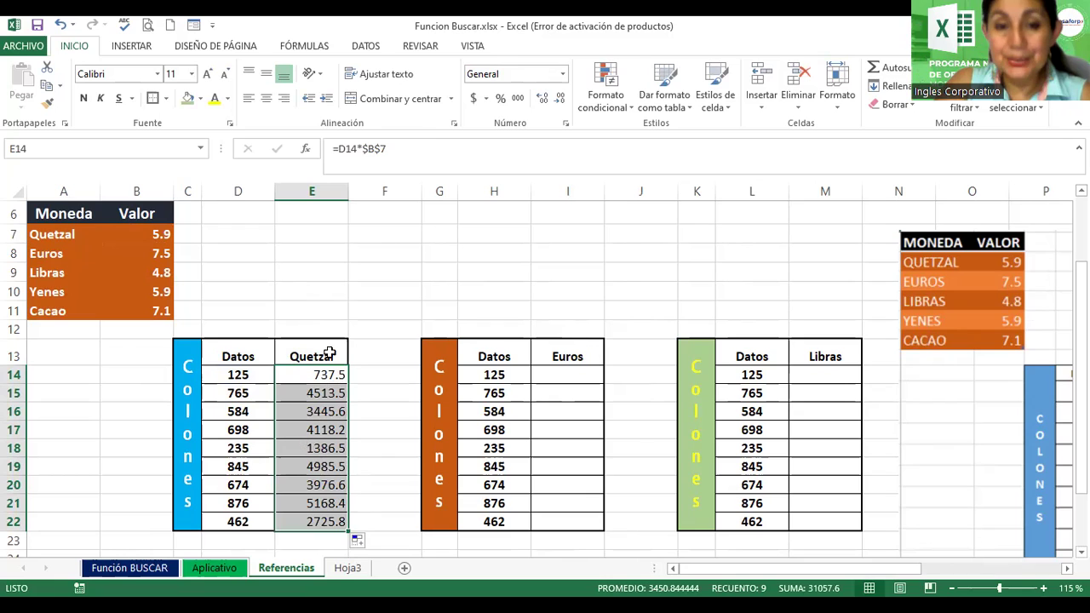
left_click(566, 124)
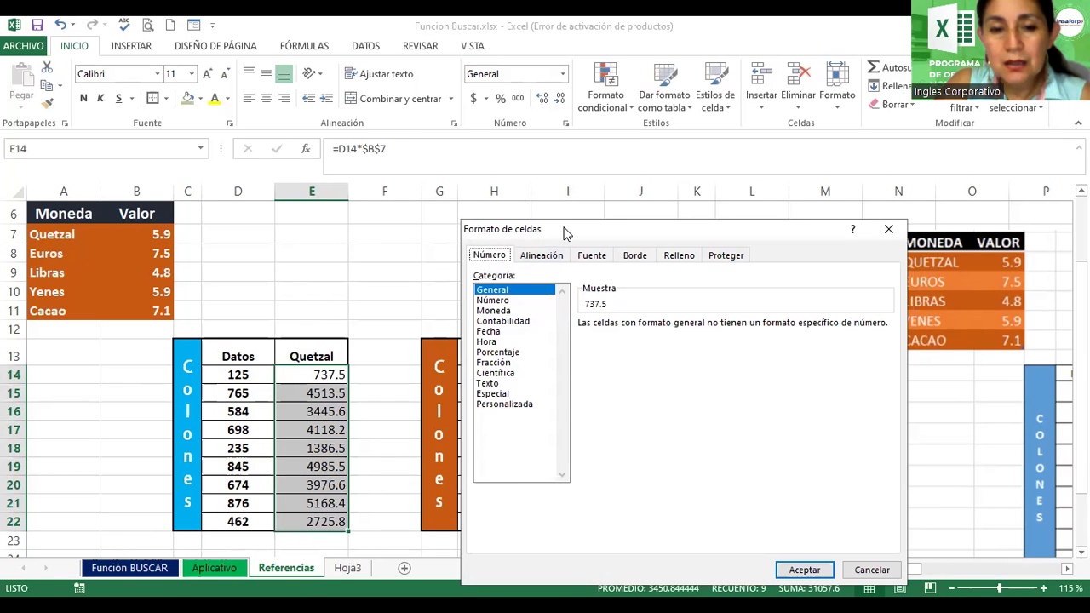
Step: Choose the Moneda category and search the Símbolo list for the Guatemala entries
left_click_drag(564, 231, 538, 206)
left_click(468, 286)
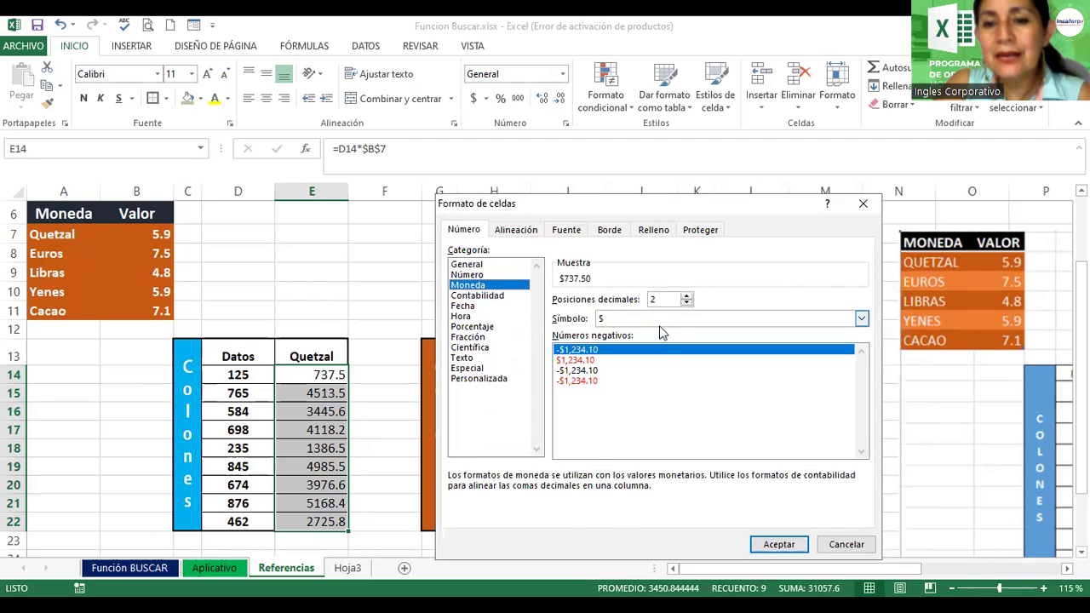
left_click(781, 321)
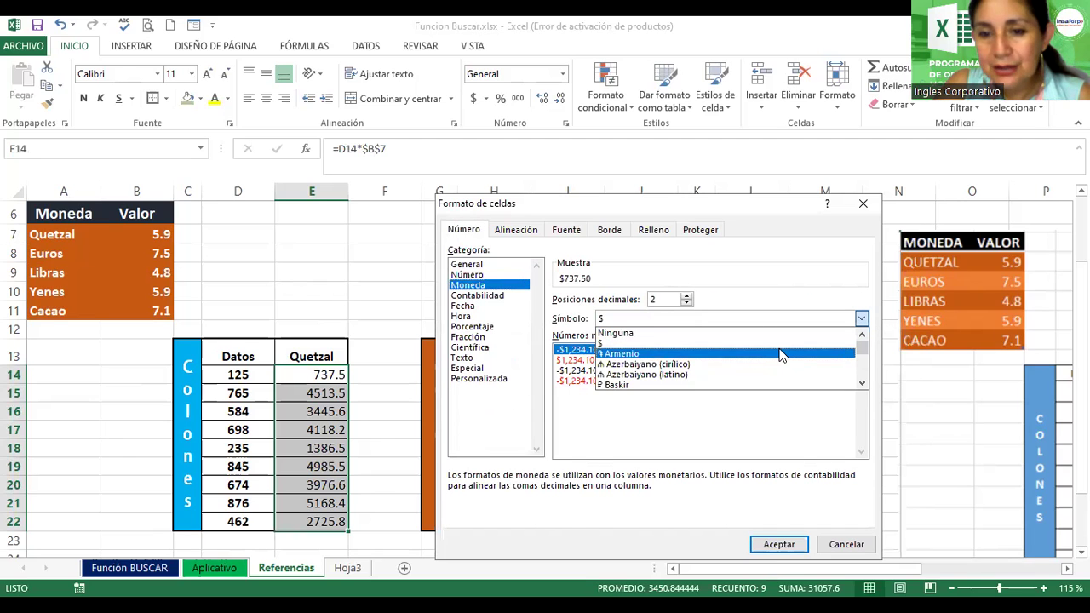
key("g")
key("u")
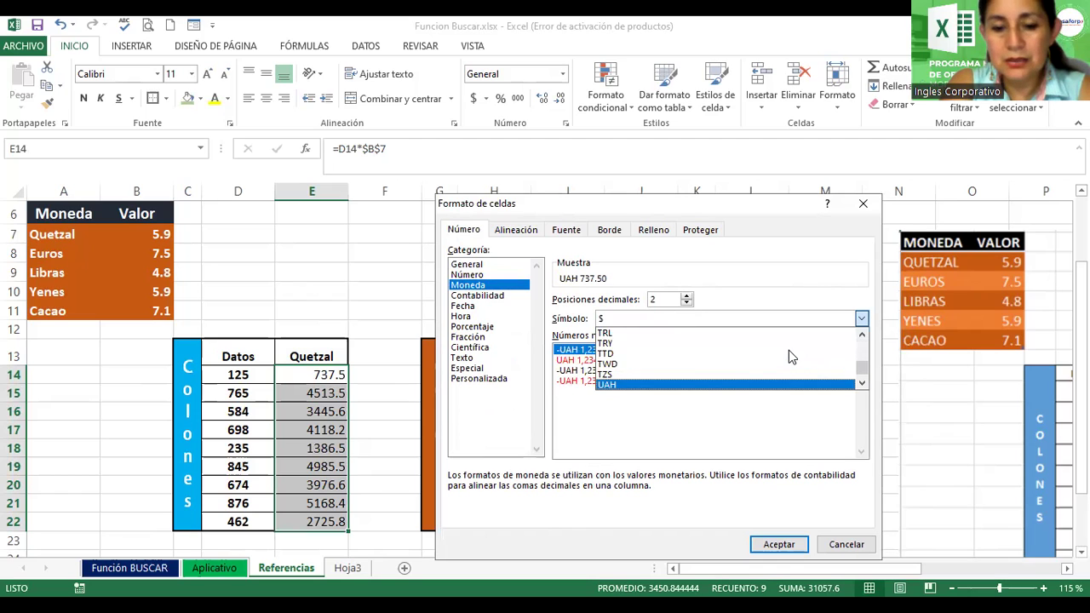
key("g")
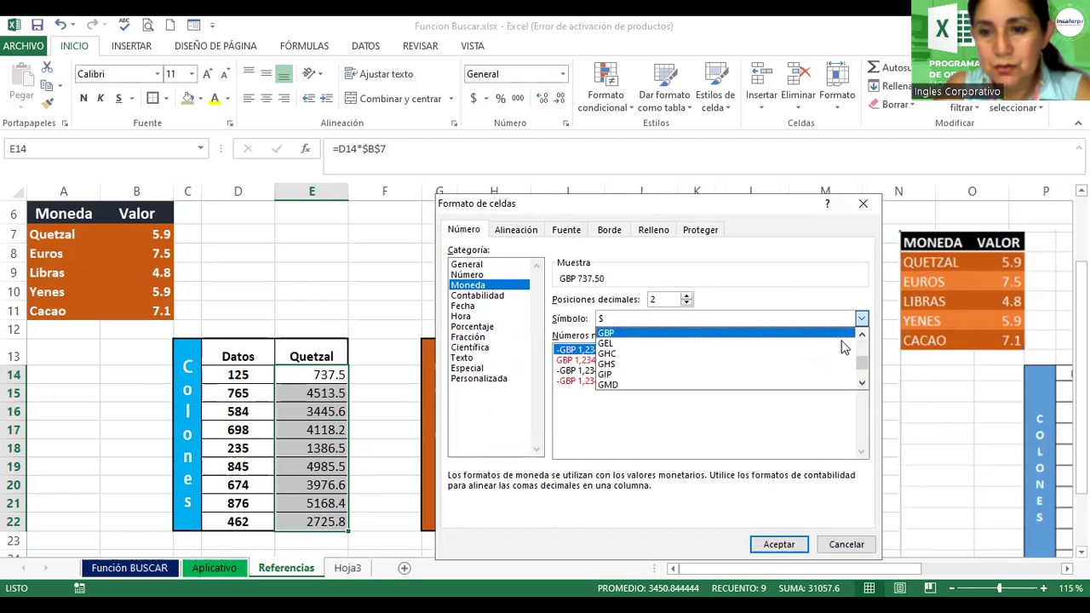
left_click_drag(862, 385, 863, 384)
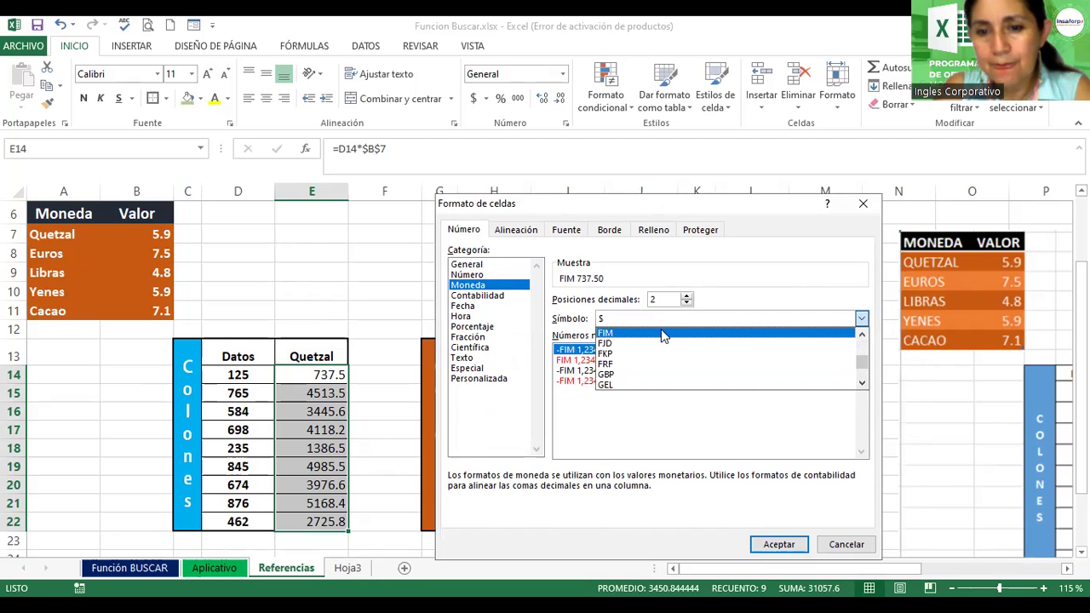
key("g")
key("e")
key("Down")
key("Down")
Step: Pick the Q Español (Guatemala) symbol and apply the two-decimal quetzal format
left_click_drag(862, 361, 862, 337)
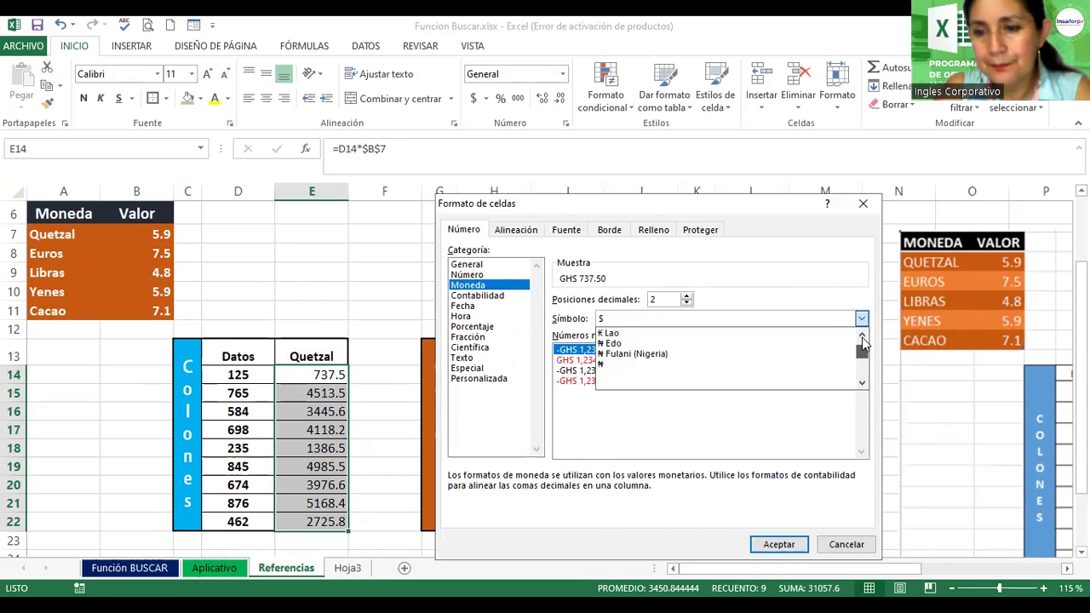
left_click(862, 385)
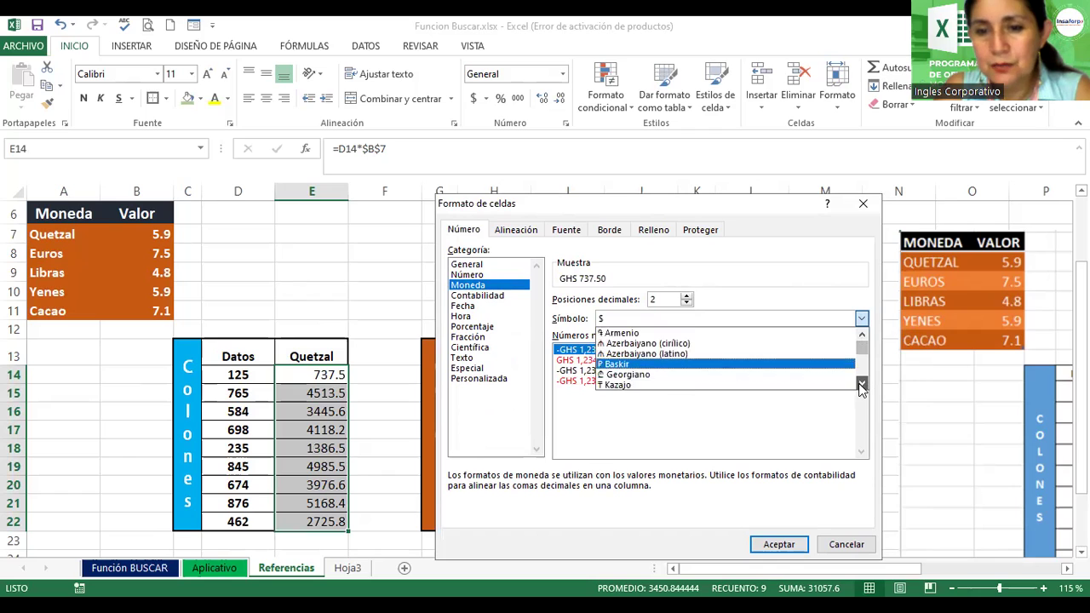
left_click(861, 385)
left_click(861, 385)
left_click(861, 385)
left_click(862, 384)
left_click(862, 385)
left_click(862, 385)
left_click(861, 385)
left_click(861, 385)
left_click(861, 384)
left_click(862, 385)
left_click(862, 385)
left_click(861, 384)
left_click(862, 385)
left_click(862, 384)
left_click(861, 384)
left_click(862, 385)
left_click(861, 384)
left_click(862, 385)
left_click(862, 385)
left_click(861, 385)
left_click(862, 385)
left_click(861, 385)
left_click(861, 385)
left_click(861, 385)
left_click(861, 385)
left_click(861, 385)
left_click(862, 385)
left_click(861, 385)
left_click(862, 385)
left_click(862, 385)
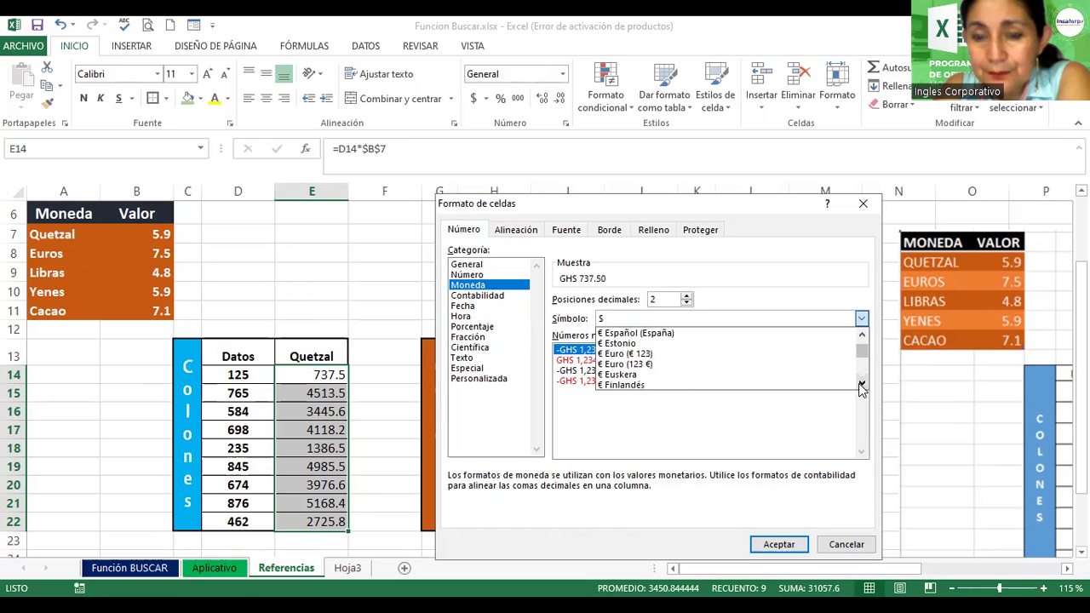
left_click(862, 385)
left_click(861, 384)
left_click(862, 385)
left_click(861, 384)
left_click(861, 385)
left_click(861, 385)
left_click(861, 385)
left_click(861, 385)
left_click(861, 384)
left_click(862, 385)
left_click(862, 385)
left_click(862, 384)
left_click(861, 385)
left_click(862, 385)
left_click(861, 384)
left_click(862, 385)
left_click(861, 384)
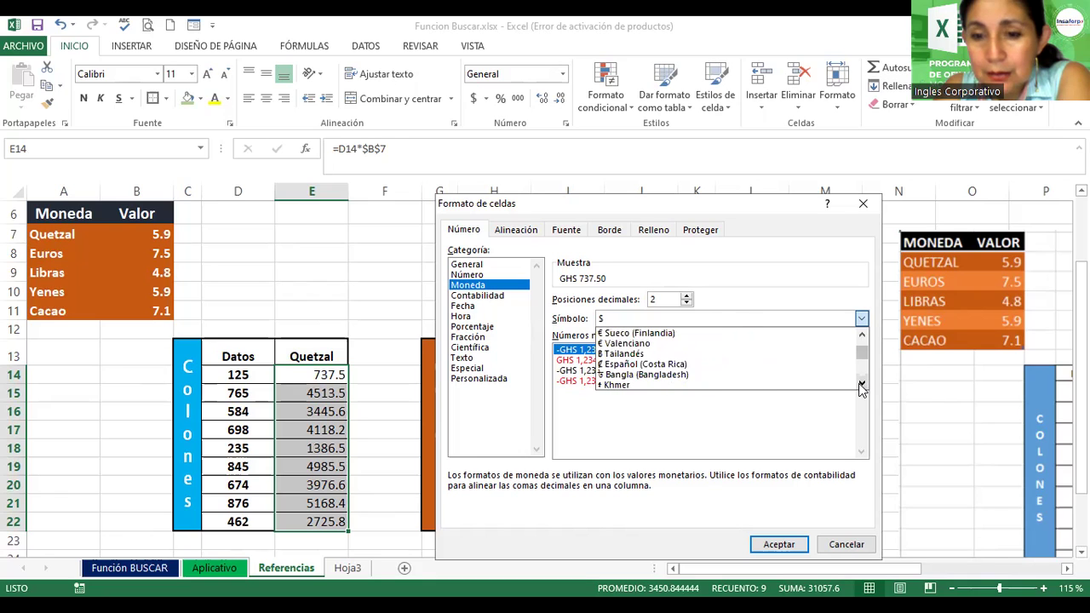
left_click(862, 385)
left_click(862, 385)
left_click(861, 385)
left_click(862, 385)
left_click(862, 385)
left_click(862, 385)
left_click(862, 385)
left_click(862, 385)
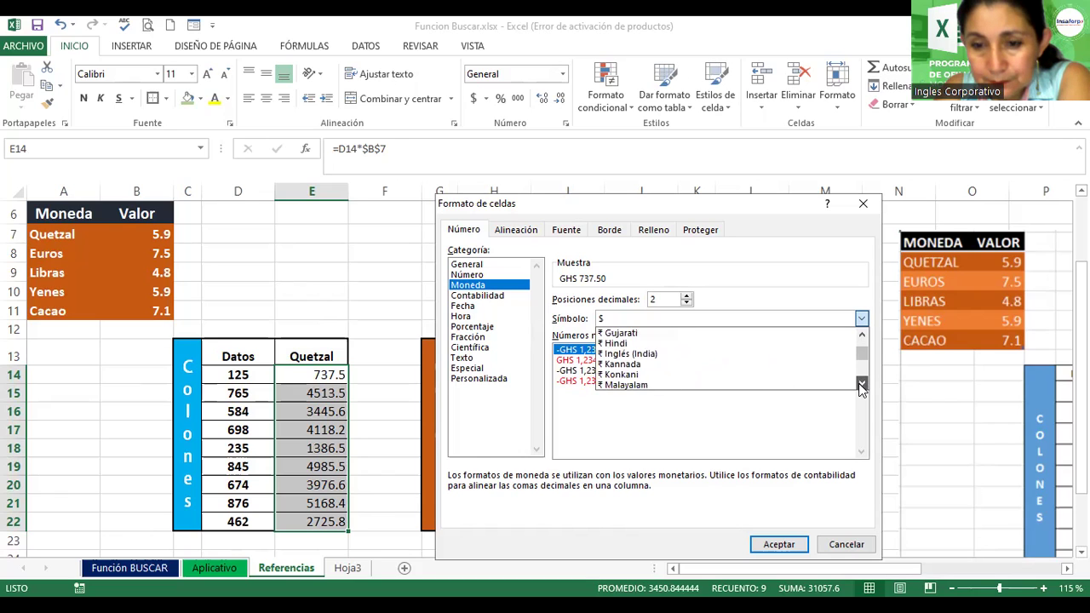
left_click(861, 384)
left_click(861, 385)
left_click_drag(862, 385, 861, 385)
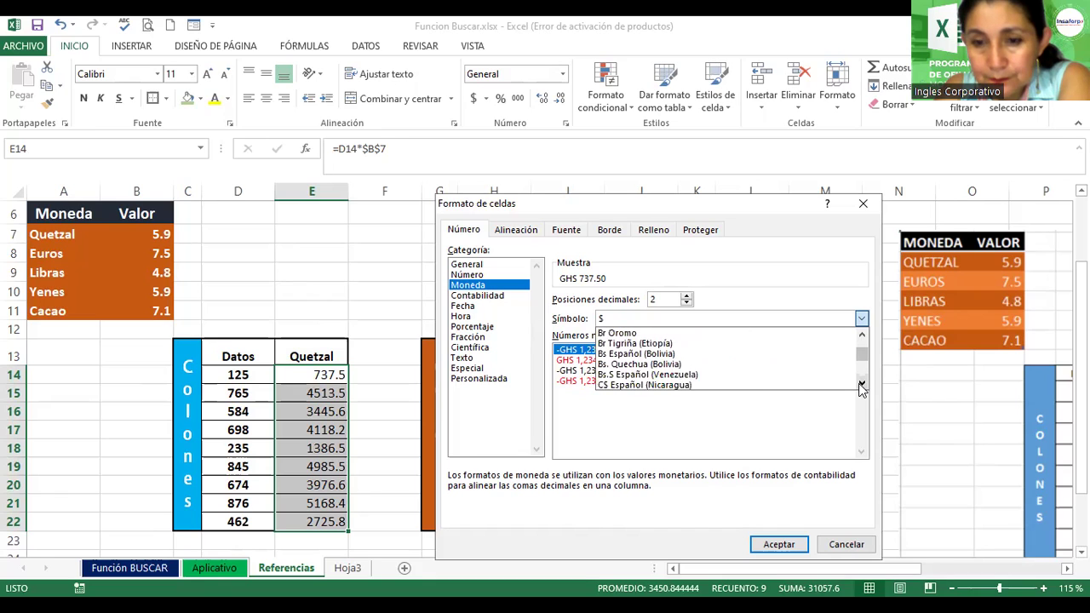
left_click_drag(862, 385, 861, 385)
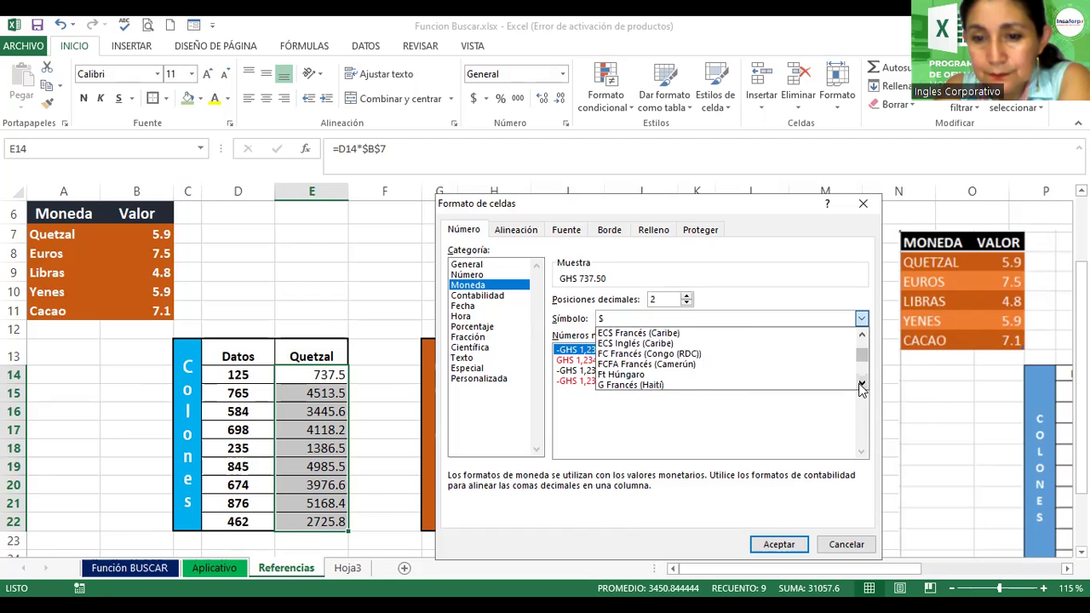
left_click(861, 385)
left_click(862, 385)
left_click(861, 384)
left_click(861, 384)
left_click(862, 385)
left_click(862, 385)
left_click(861, 385)
left_click_drag(861, 385, 861, 385)
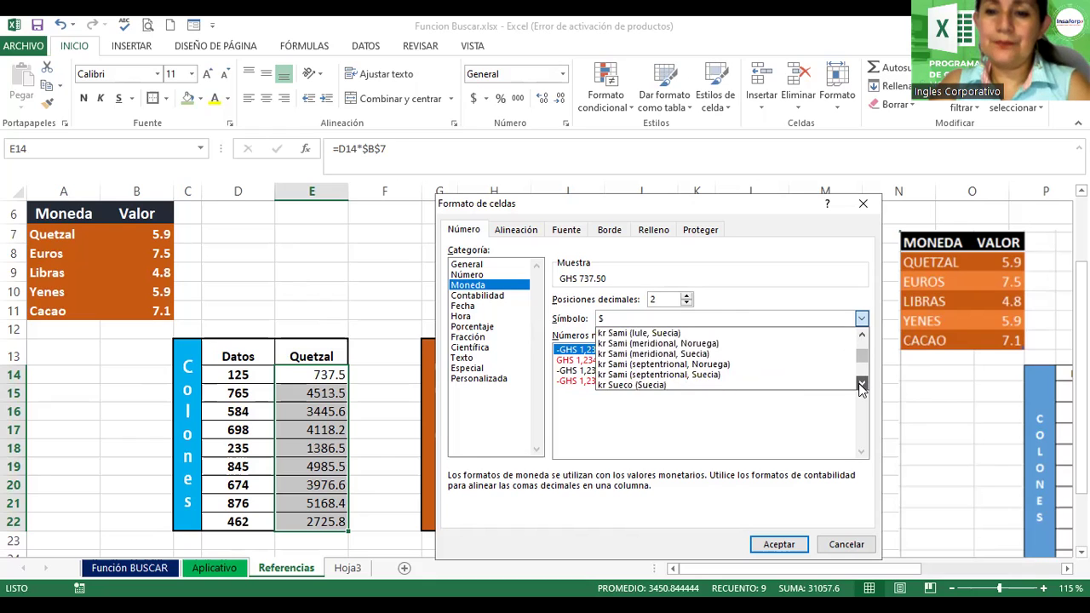
left_click(862, 384)
left_click(861, 384)
left_click(862, 384)
left_click(862, 385)
left_click(862, 385)
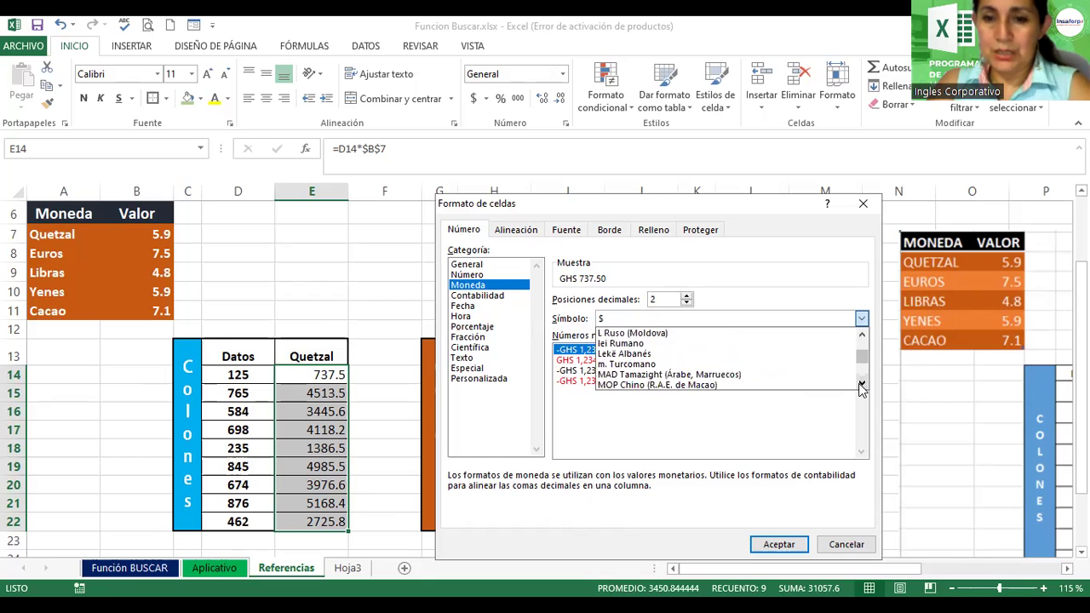
left_click(862, 384)
left_click(862, 385)
left_click(862, 385)
left_click(861, 384)
left_click(861, 385)
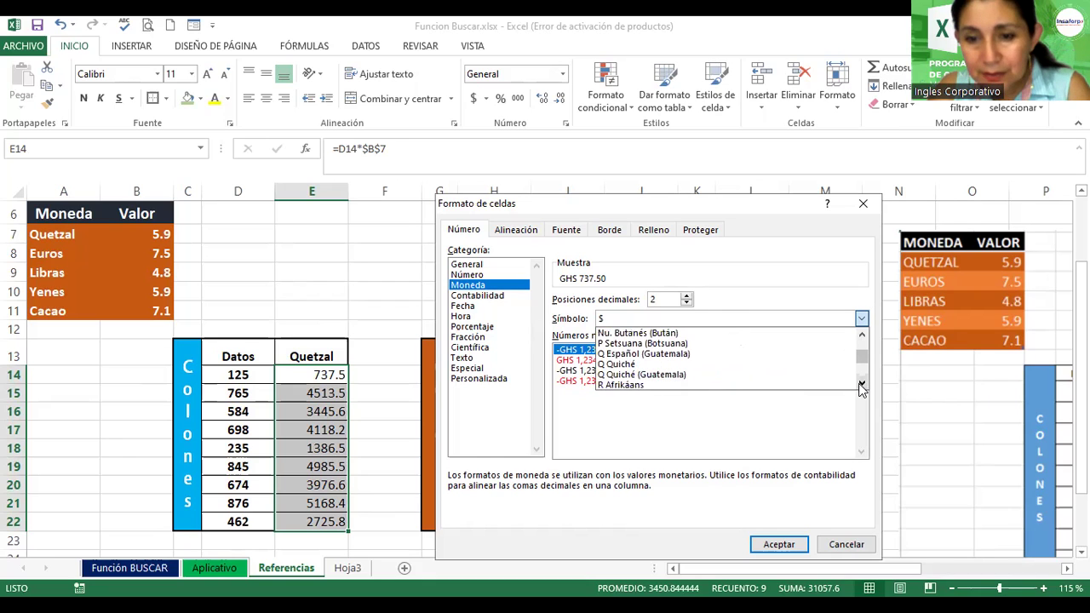
left_click(635, 356)
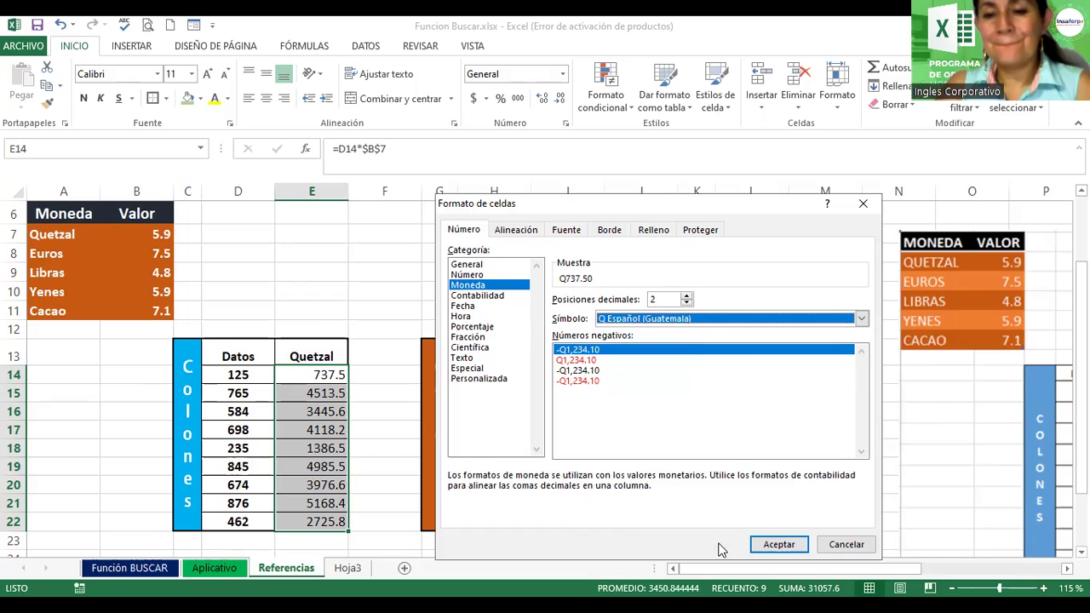
left_click(766, 545)
left_click(752, 541)
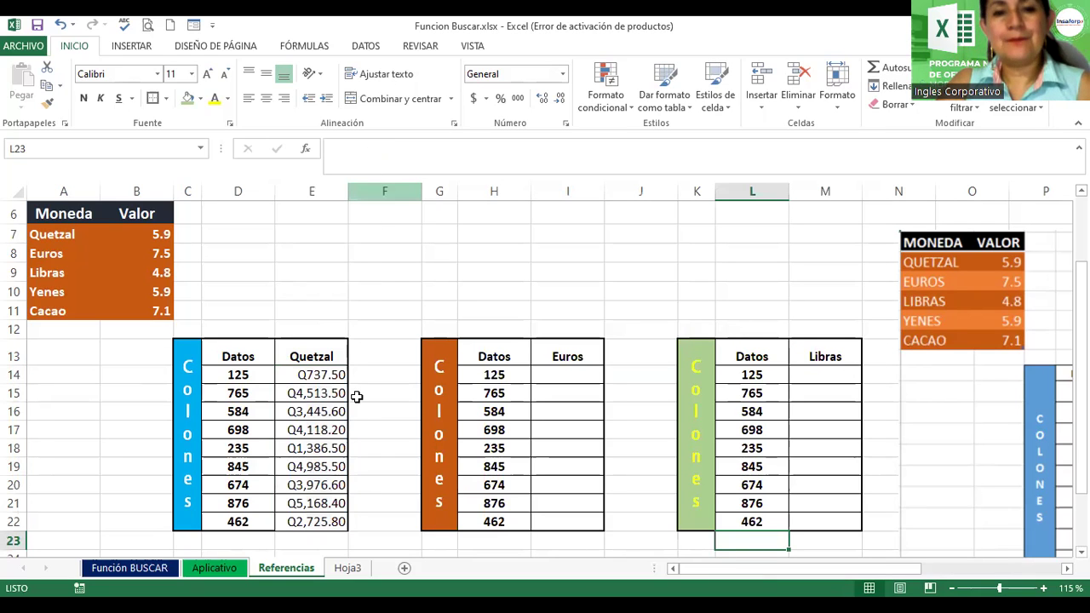
left_click_drag(359, 191, 359, 196)
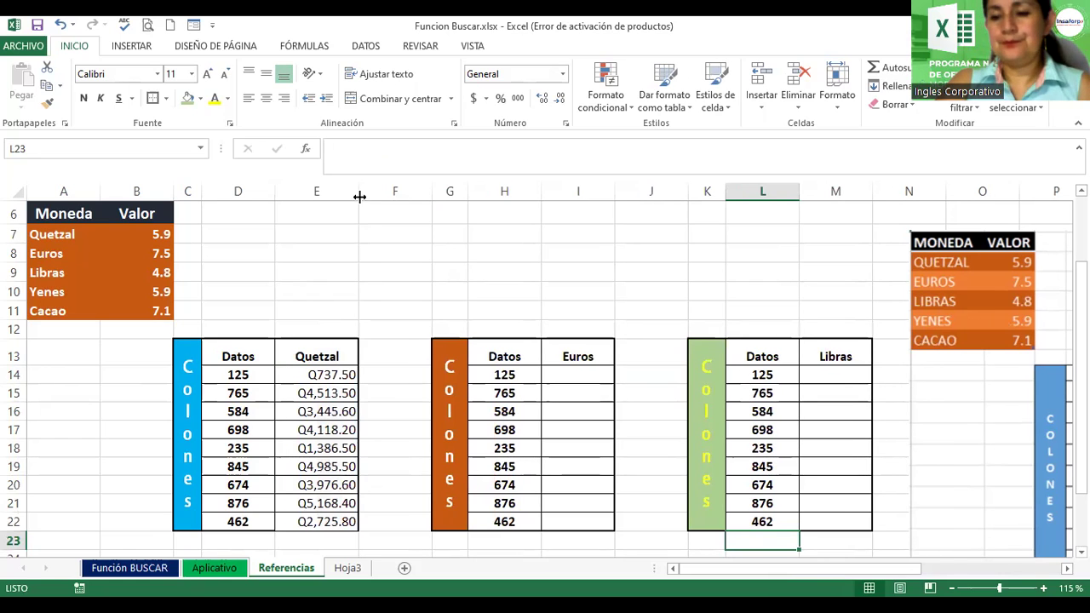
left_click(324, 441)
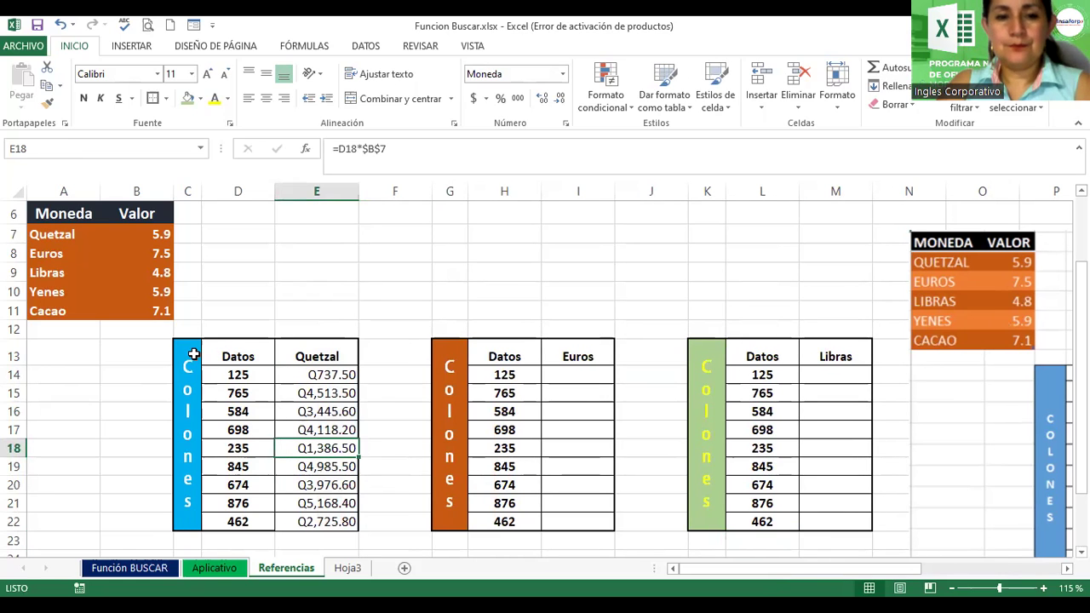
left_click_drag(189, 355, 311, 354)
left_click(153, 98)
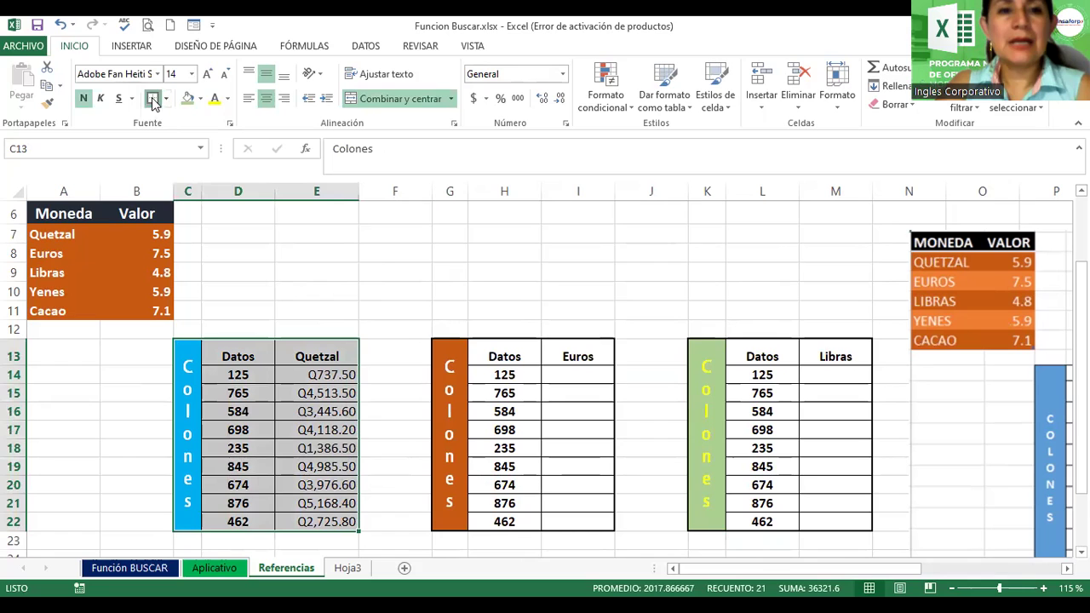
left_click(411, 375)
left_click(578, 266)
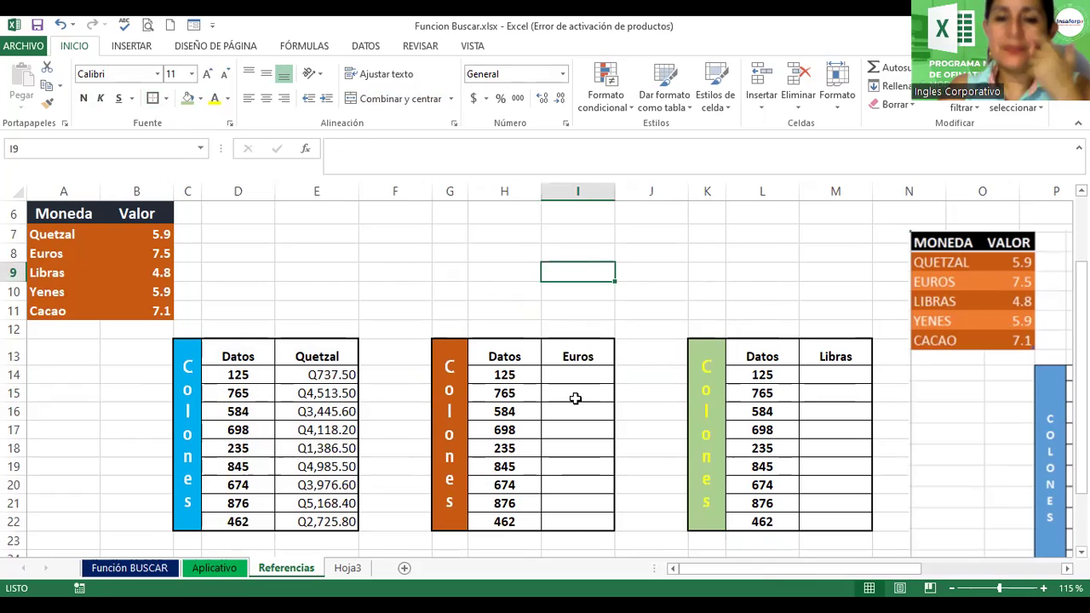
double_click(574, 371)
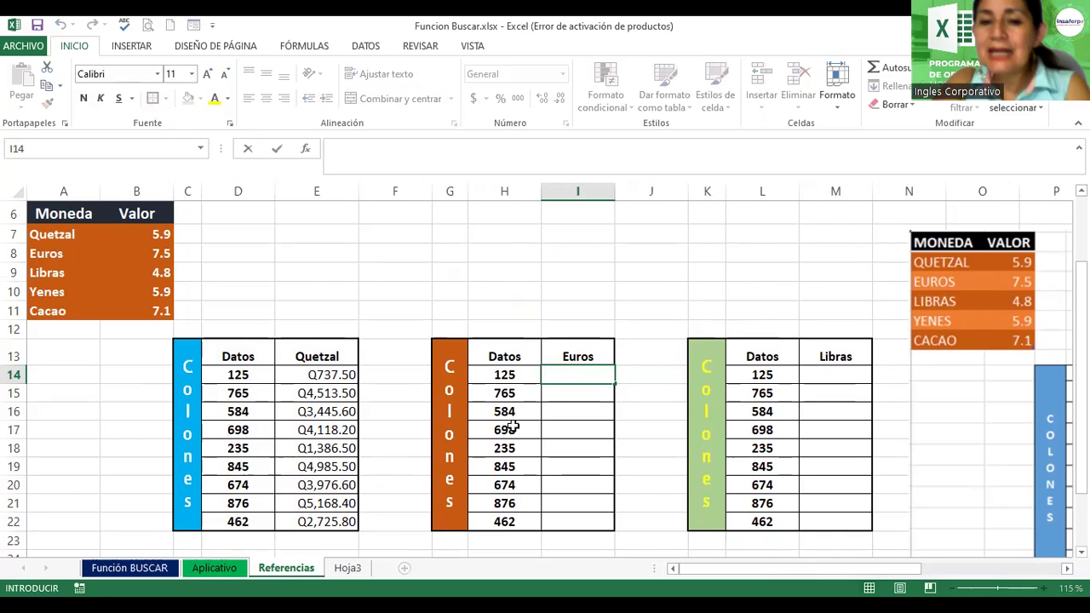
left_click(450, 375)
left_click(712, 385)
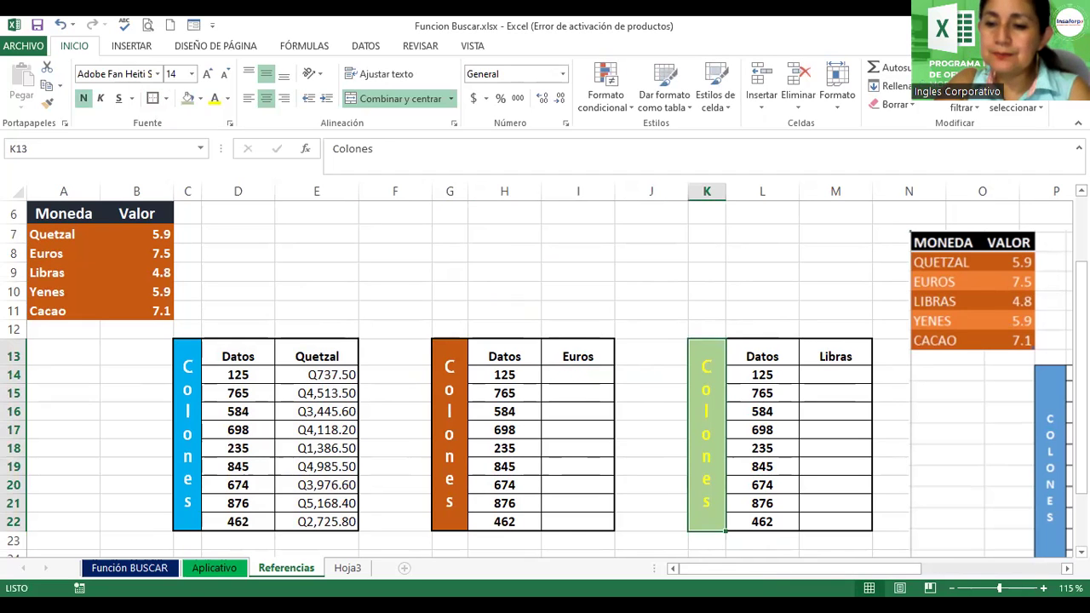
left_click_drag(999, 588, 996, 587)
scroll(852, 383, "up", 2)
left_click(913, 396)
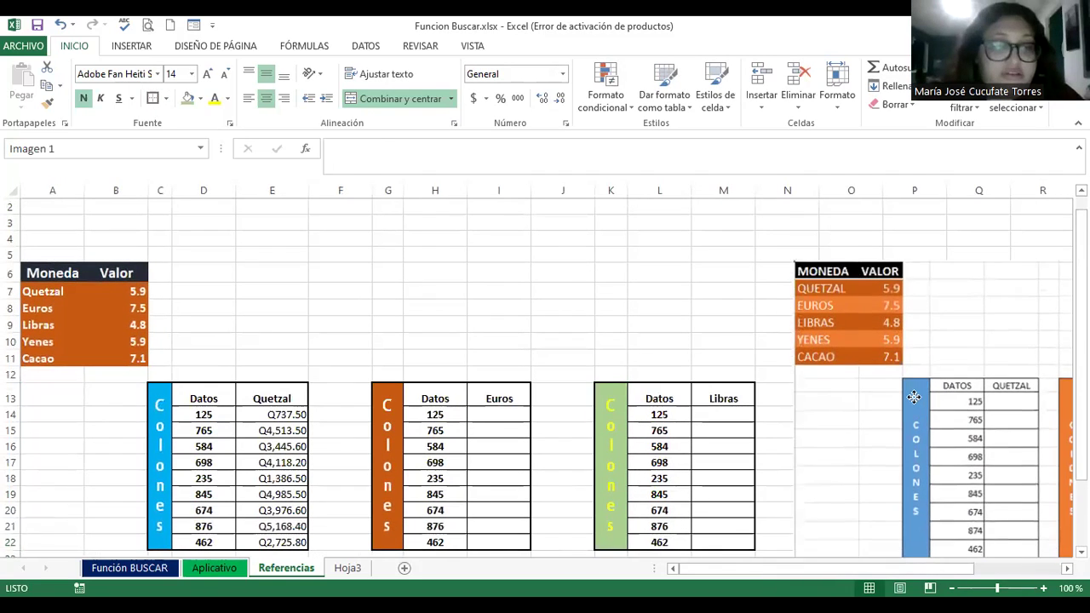
left_click_drag(914, 396, 910, 369)
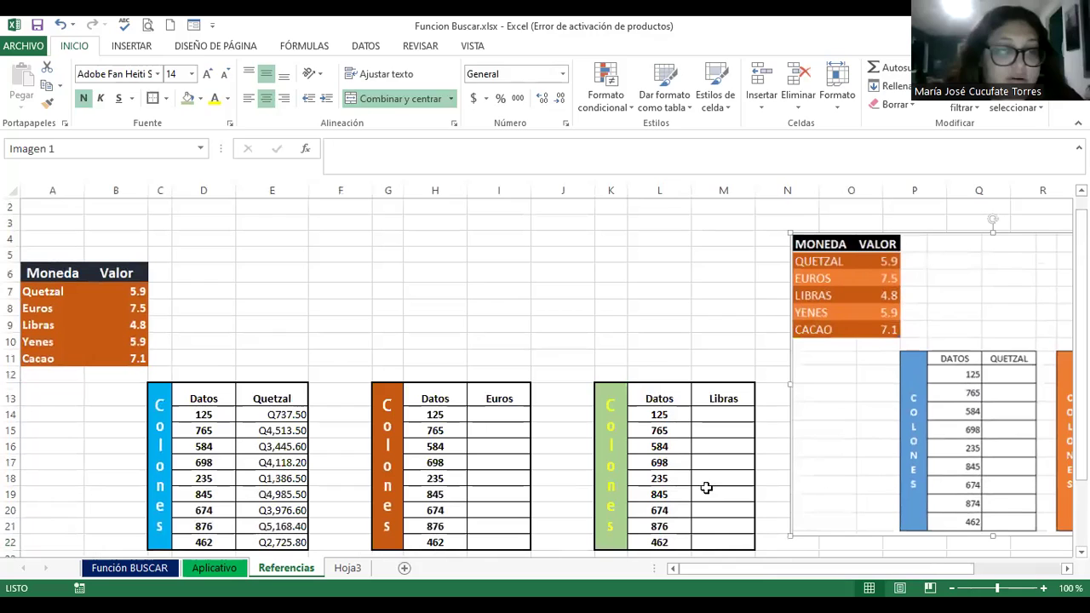
left_click(294, 416)
double_click(294, 416)
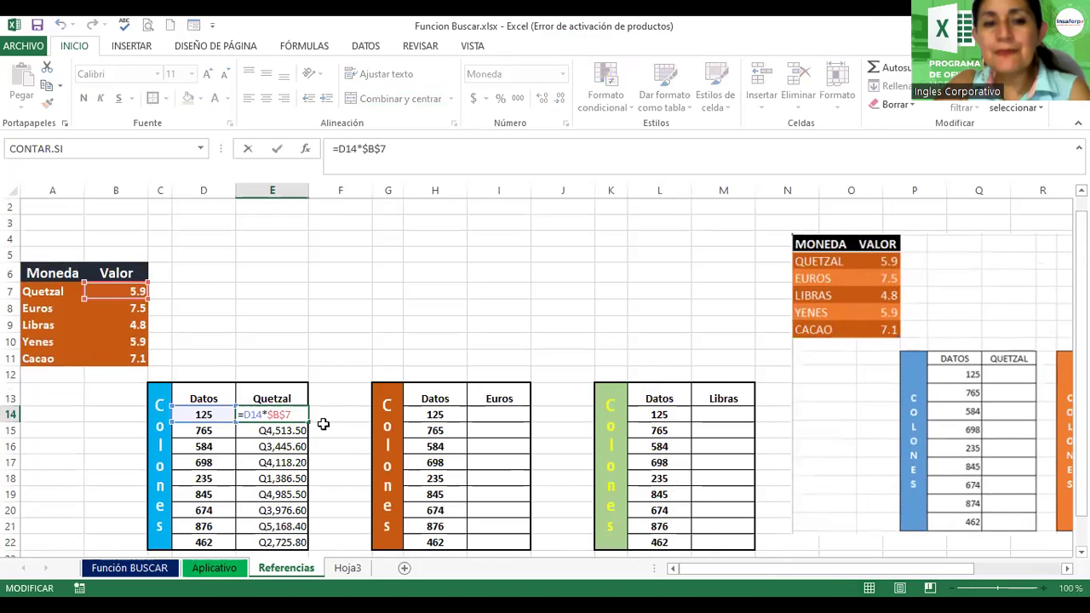
key("Return")
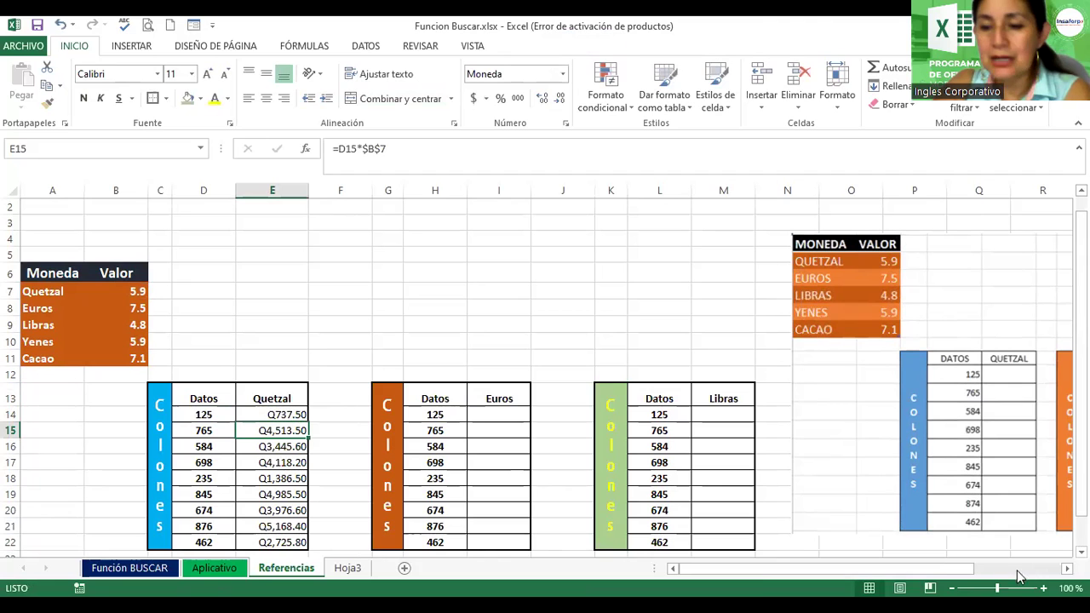
scroll(380, 435, "up", 4)
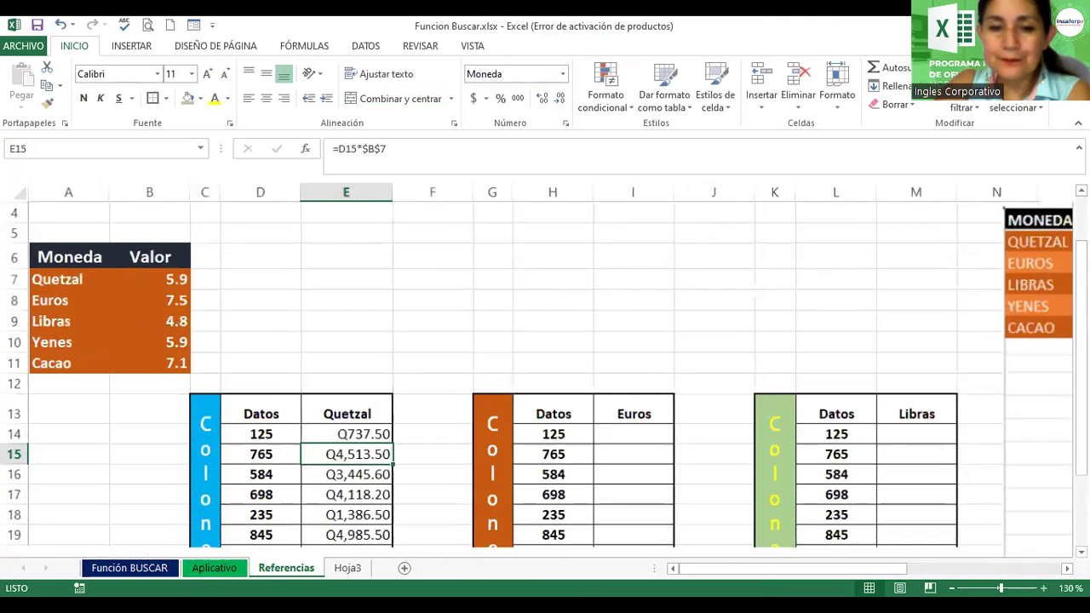
key("Up")
key("Up")
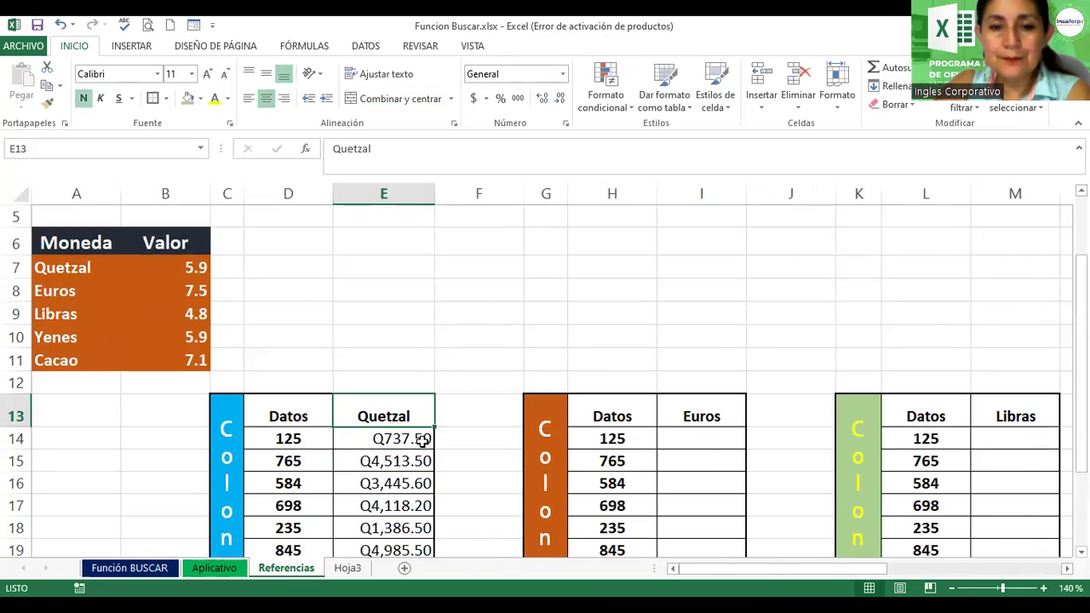
left_click(423, 440)
key("F2")
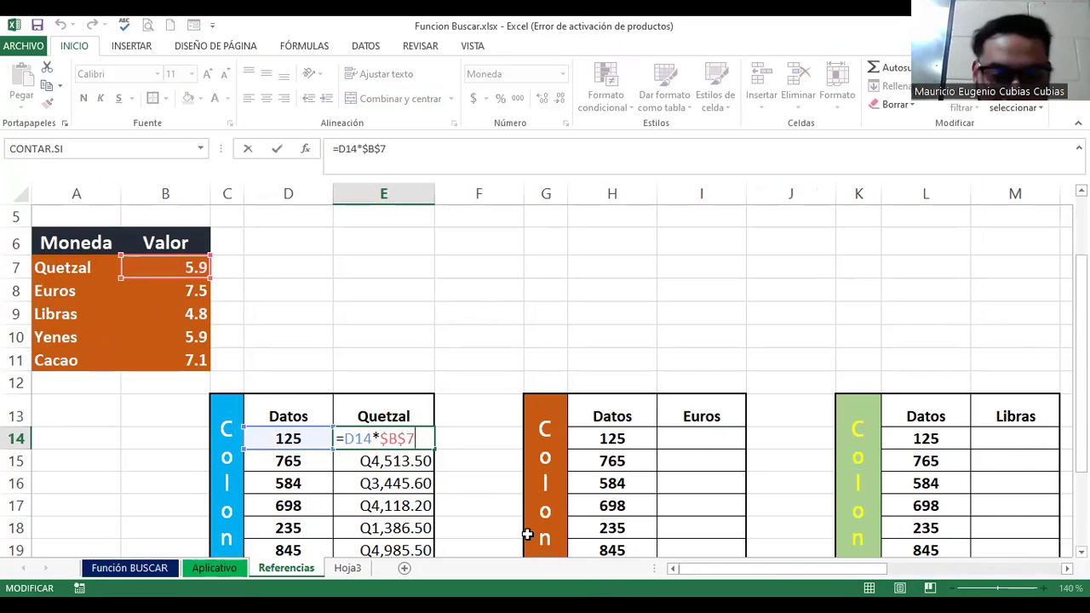
key("Return")
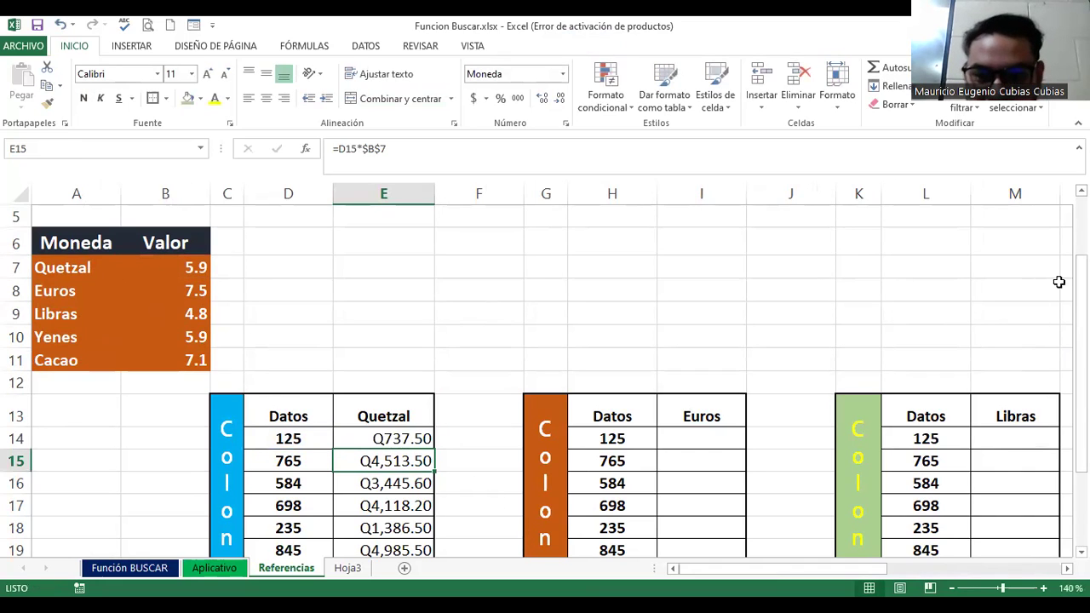
scroll(545, 383, "down", 2)
Step: Delete the columns that held the Euros table
left_click(247, 296)
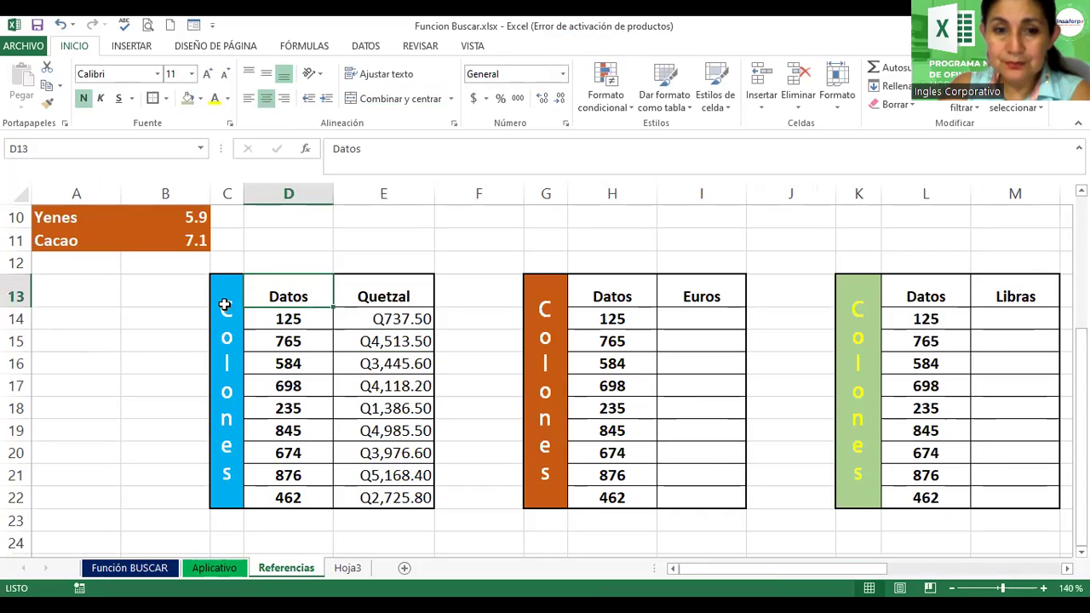
left_click(225, 301)
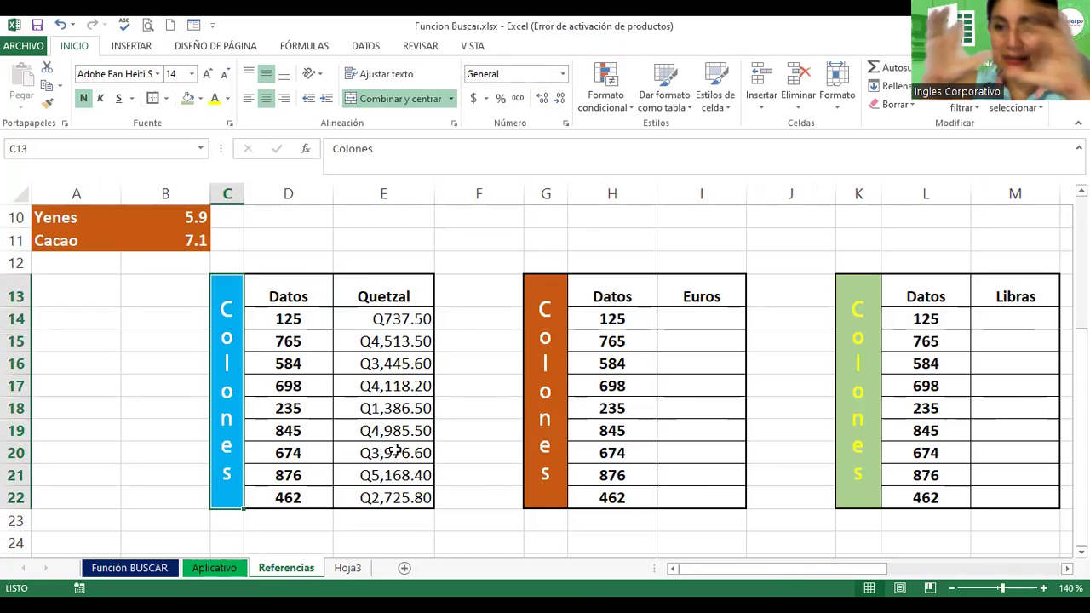
left_click(545, 194)
left_click_drag(566, 194, 559, 194)
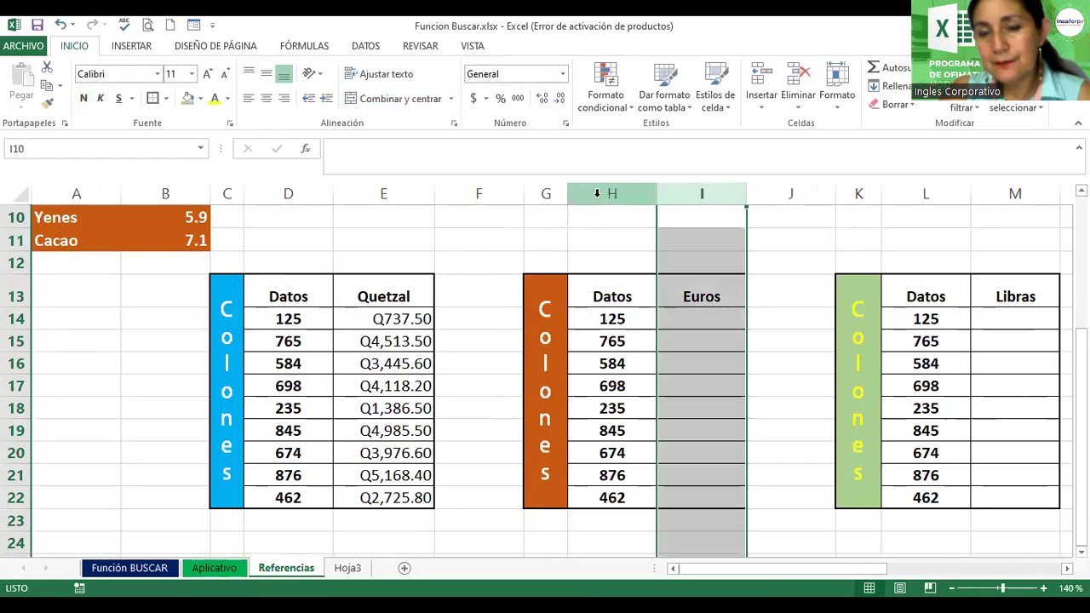
left_click_drag(729, 200, 602, 196)
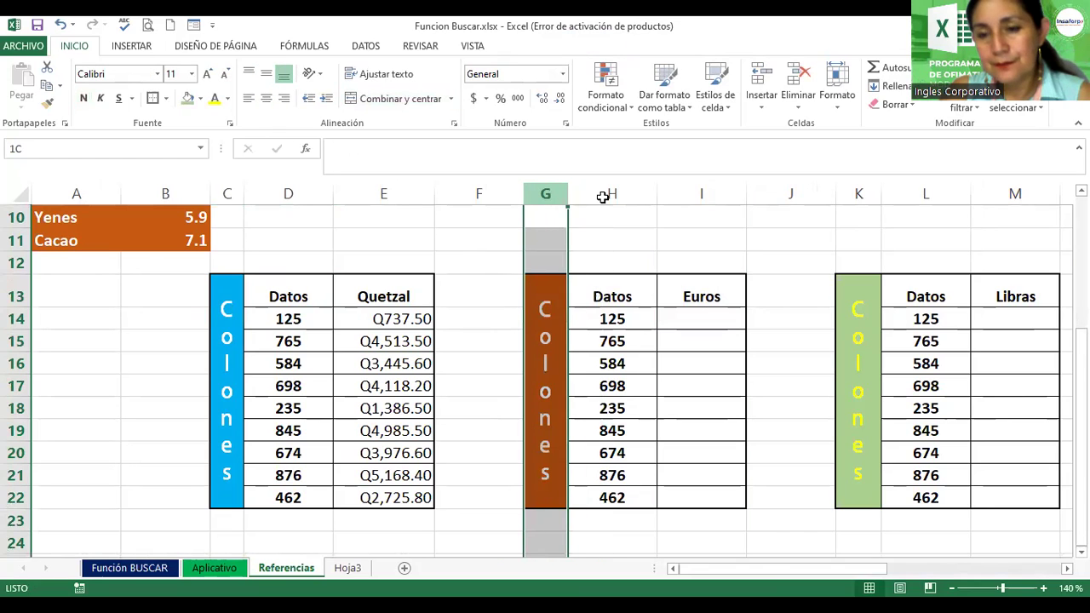
right_click(677, 194)
left_click(715, 326)
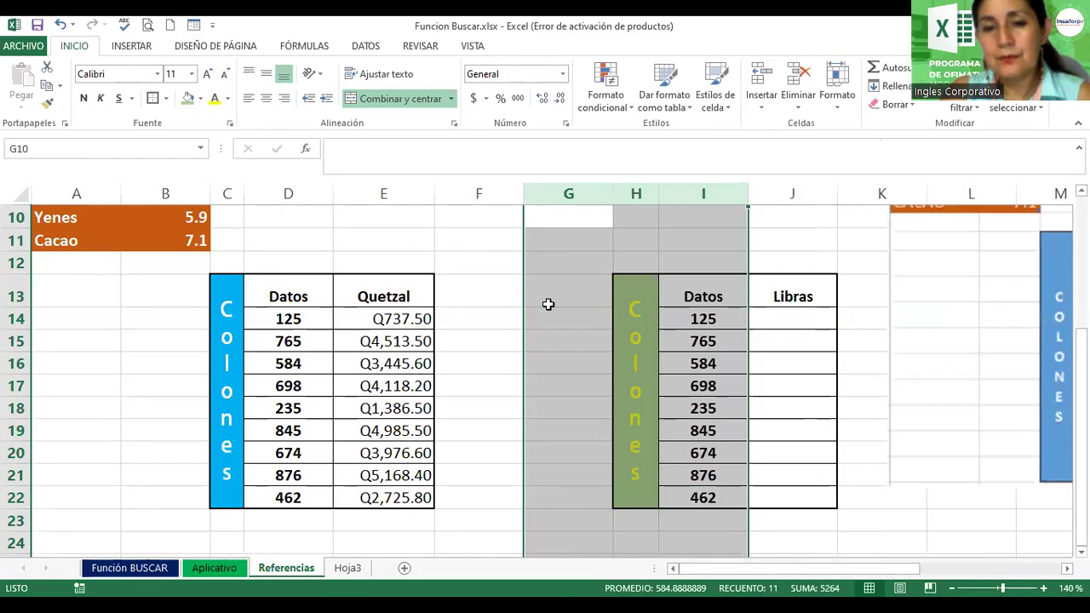
left_click(548, 296)
Step: Insert two blank columns at G and H
left_click(575, 195)
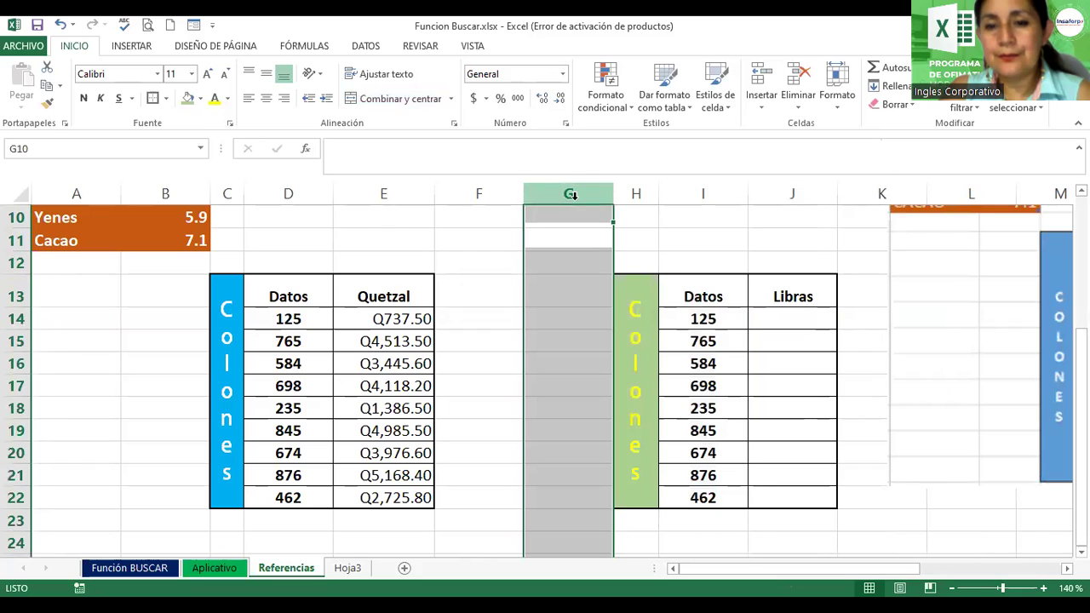
right_click(578, 202)
left_click(616, 314)
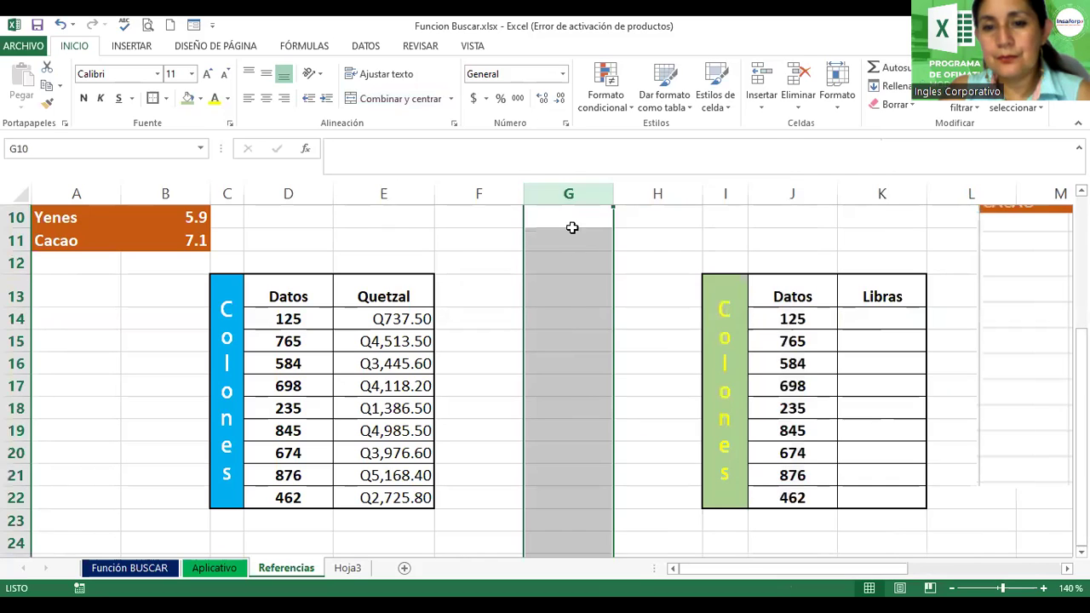
left_click(551, 302)
left_click(634, 195)
right_click(637, 197)
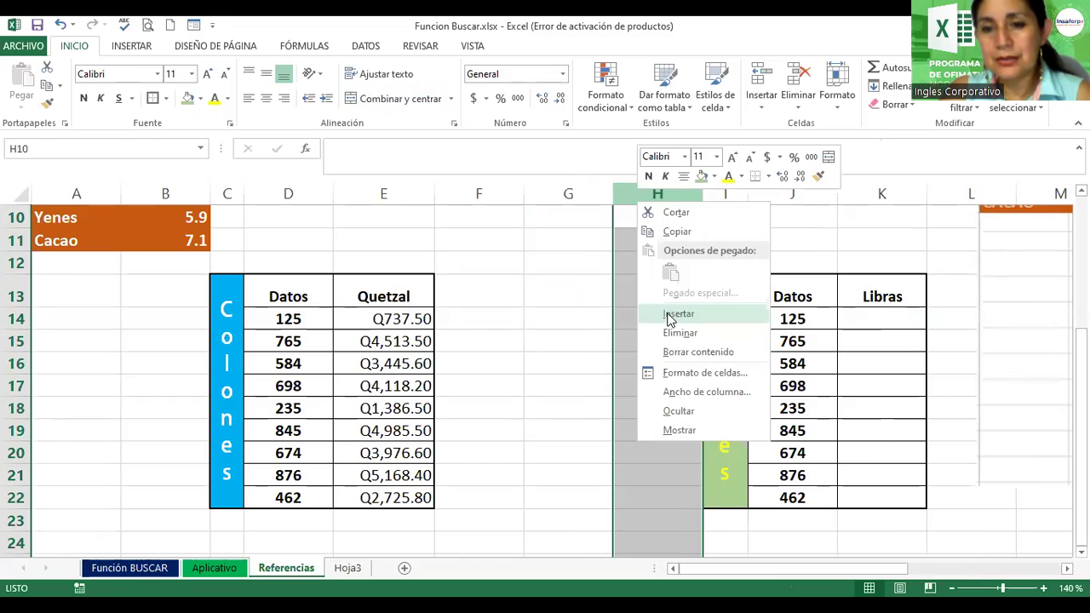
left_click(669, 315)
left_click(630, 317)
Step: Copy the table C13:E22 to G13, narrow column G, and select I14:I22
left_click_drag(228, 298, 385, 321)
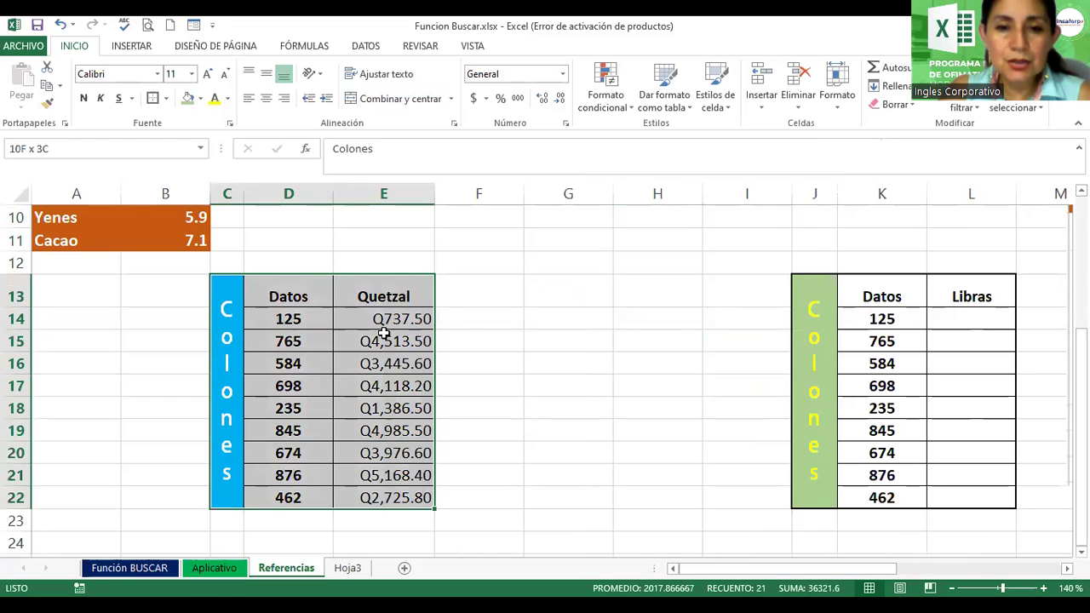
key("ctrl+c")
left_click(571, 294)
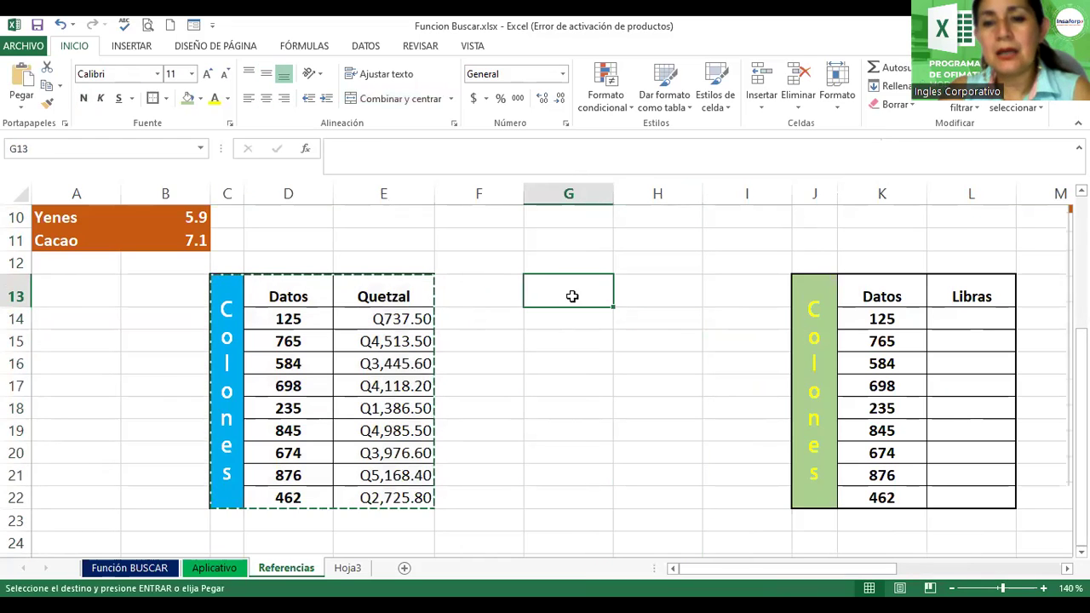
key("Return")
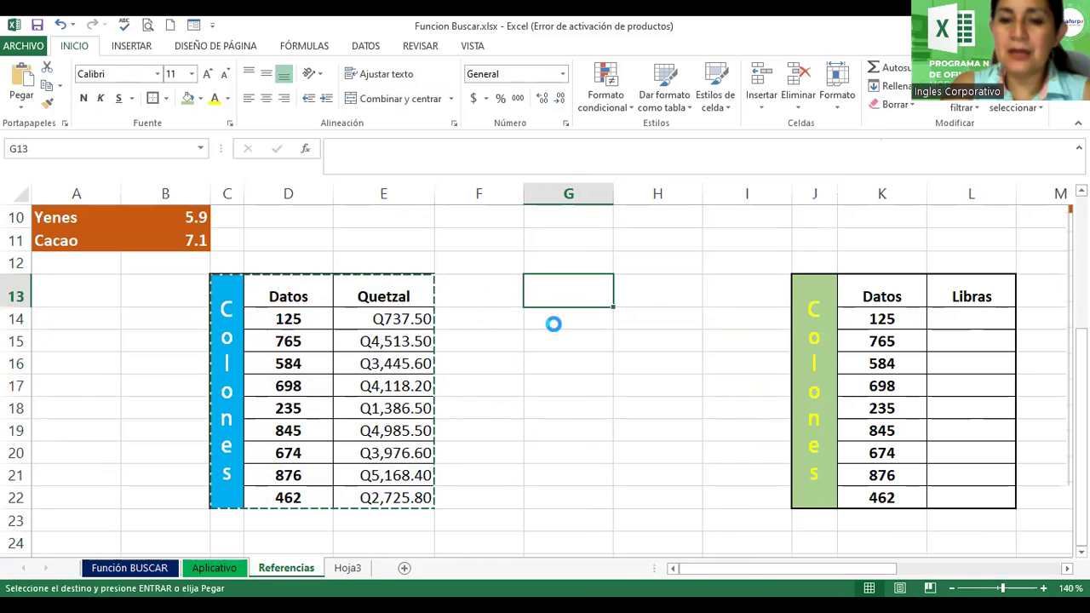
left_click_drag(609, 189, 564, 196)
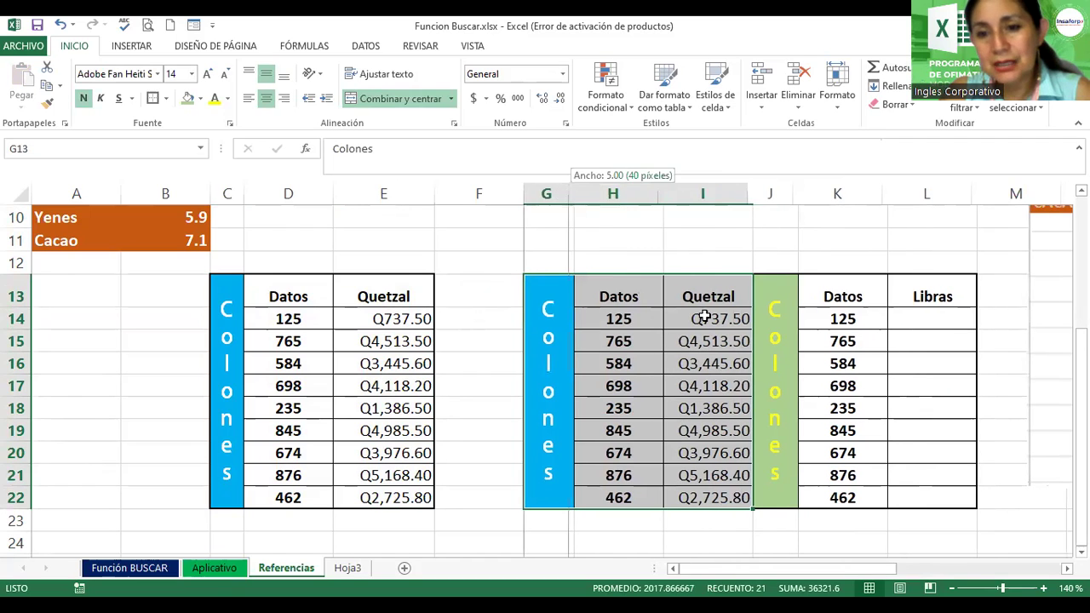
left_click_drag(704, 316, 706, 499)
Step: Clear the copied Quetzal values and insert a blank spacer column at J
key("Delete")
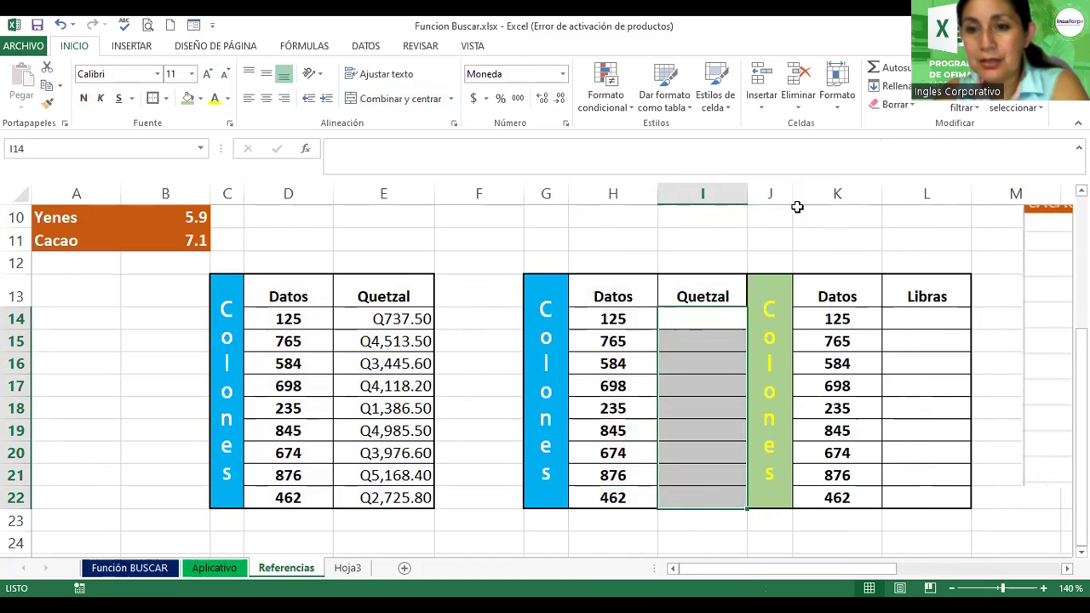
left_click(775, 194)
right_click(776, 202)
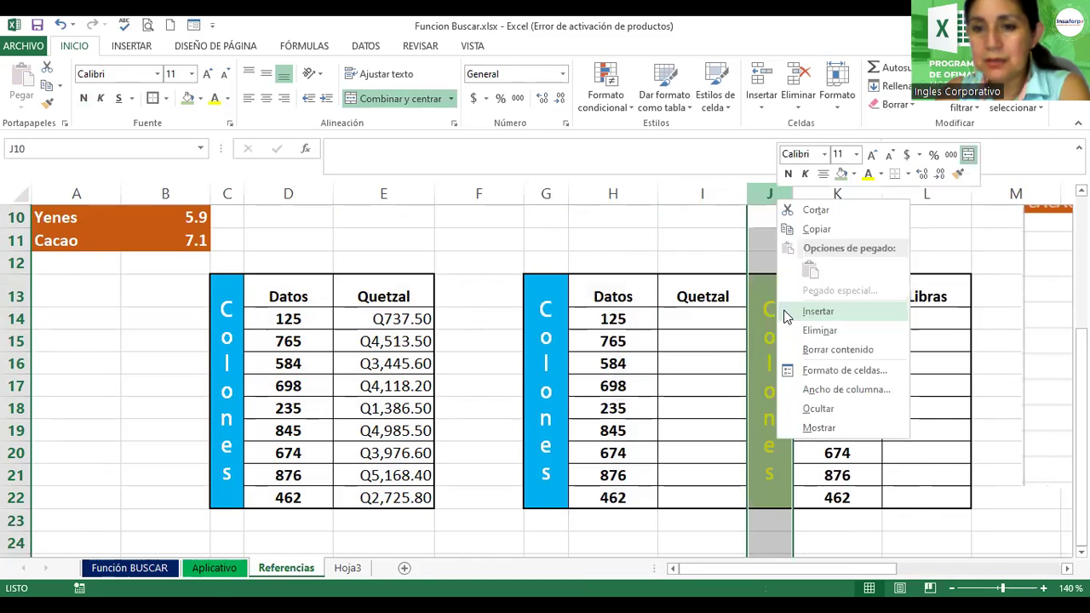
left_click(816, 312)
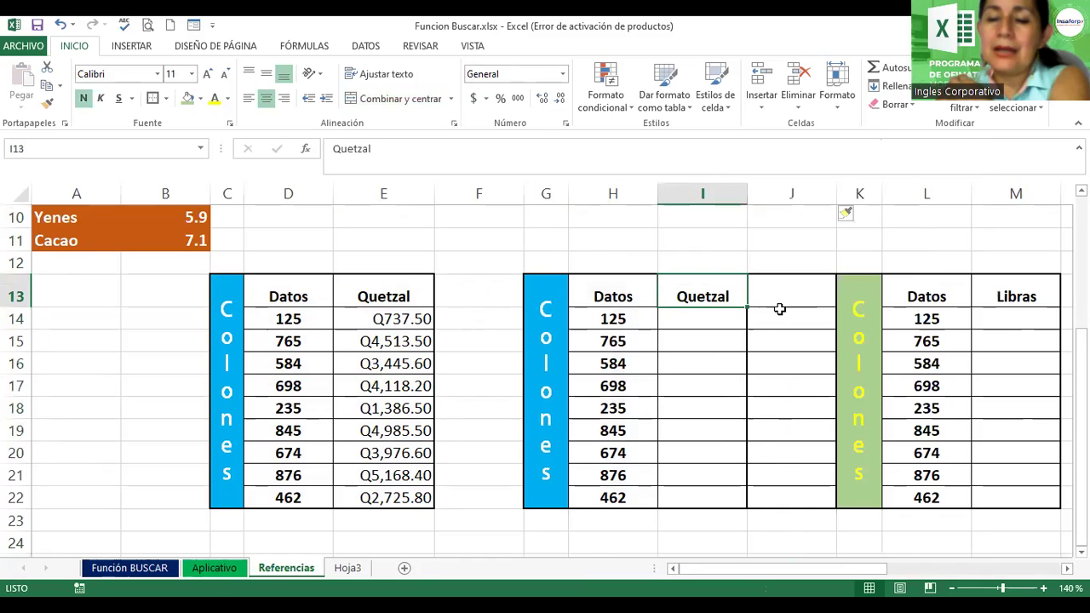
left_click(791, 196)
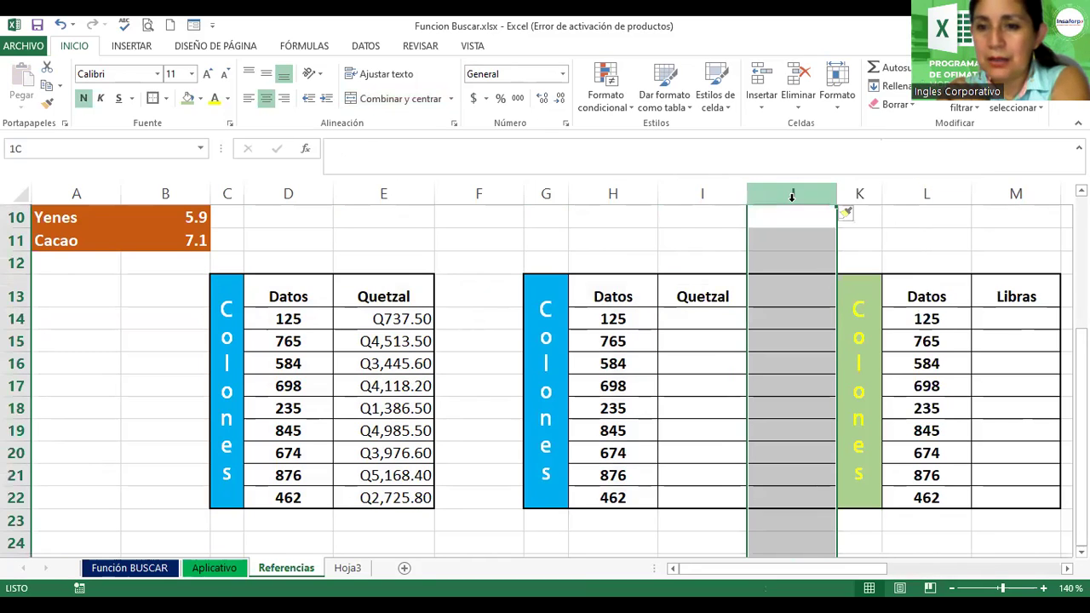
left_click(689, 321)
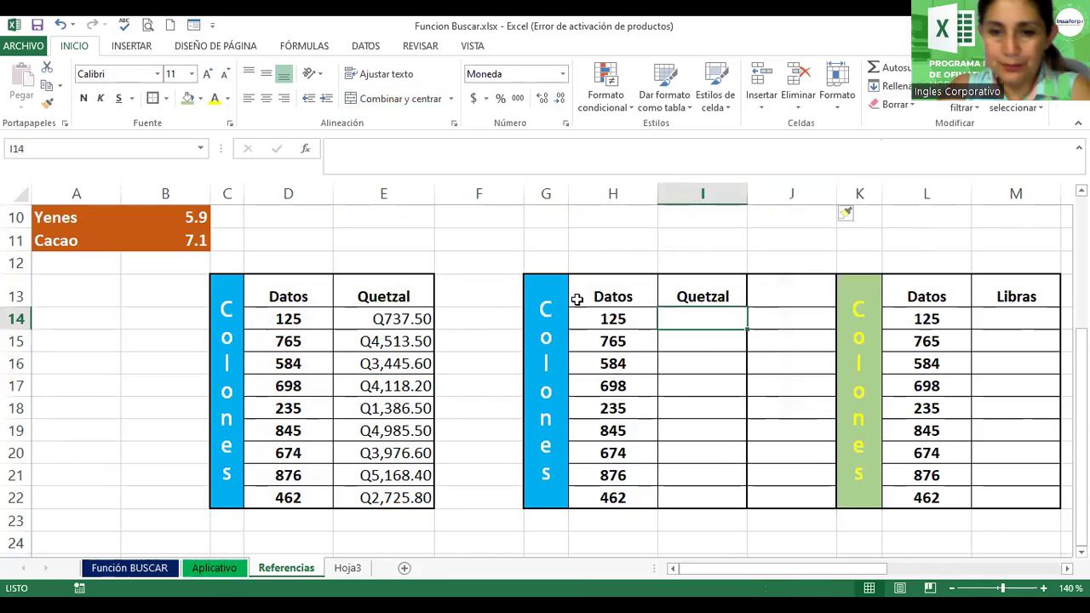
Step: Autofit column G and rename the I13 header to 'Euros'
double_click(558, 196)
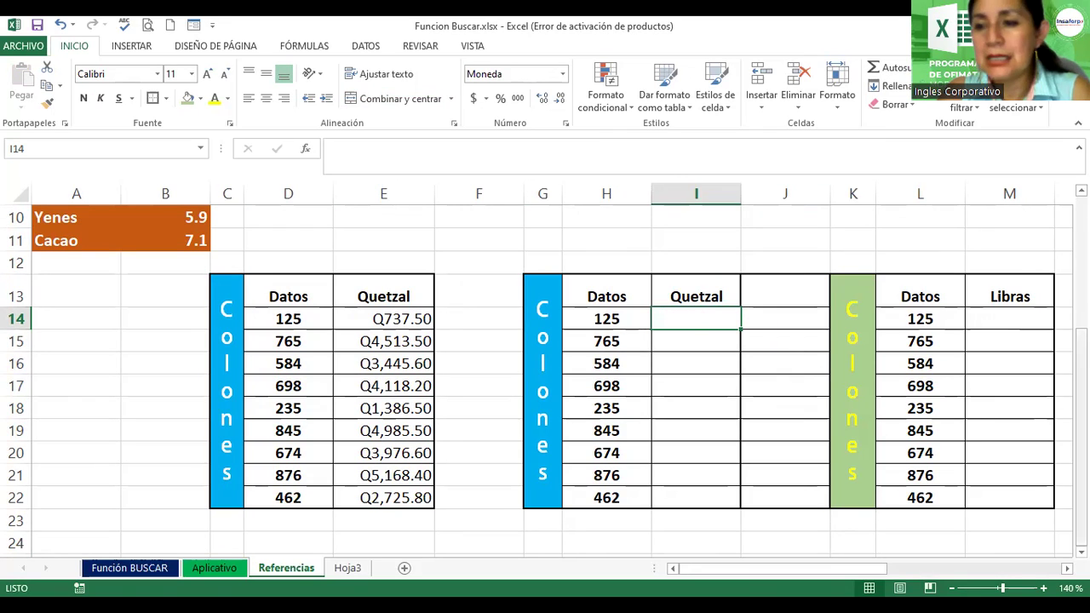
scroll(545, 374, "up", 2)
scroll(700, 357, "down", 2)
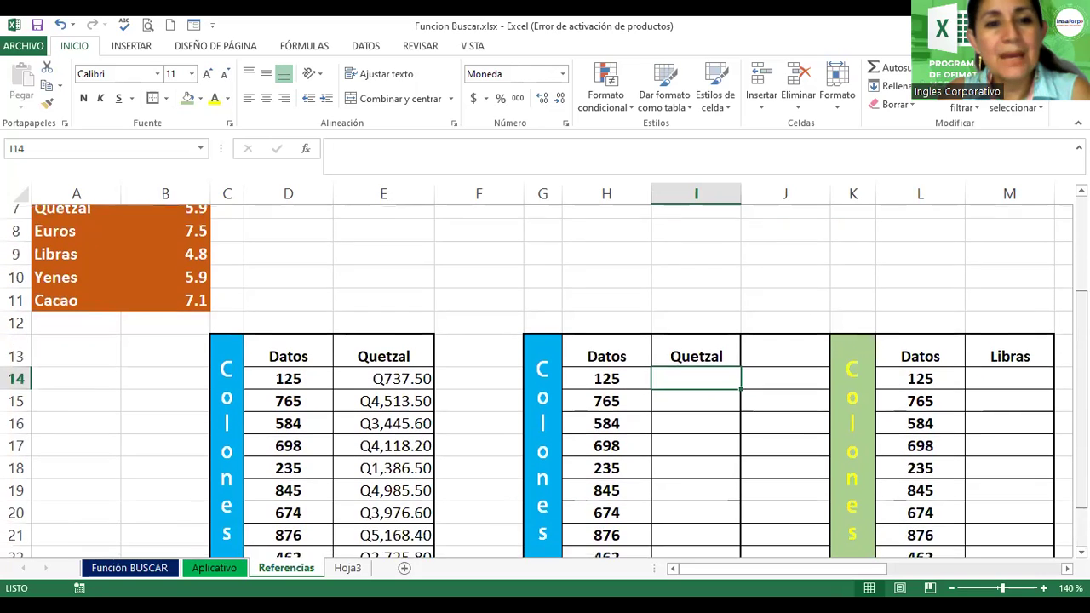
left_click(700, 339)
type("Euros")
key("Return")
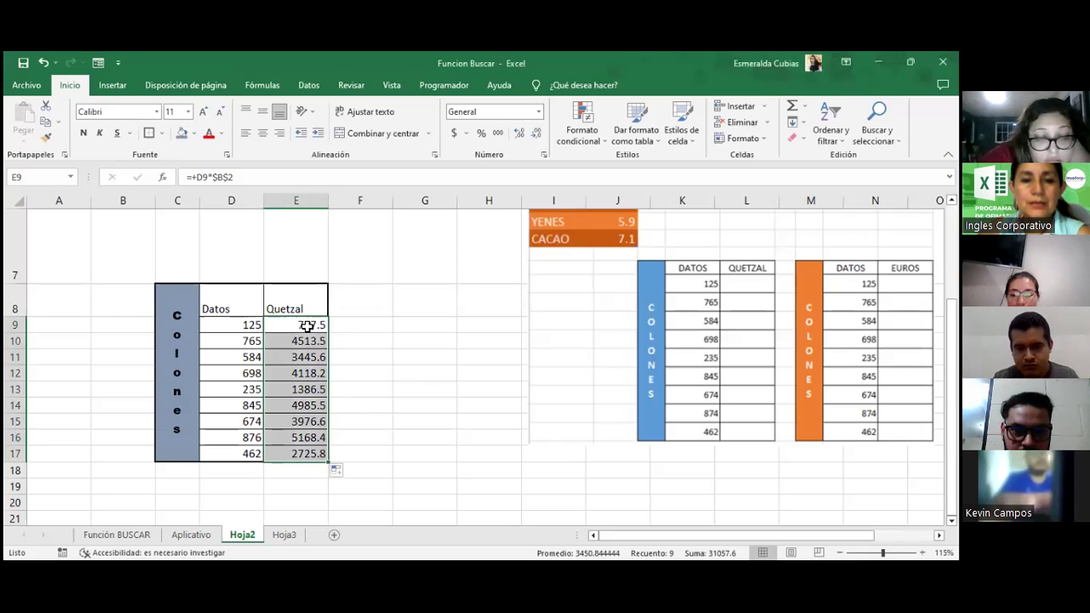
left_click(306, 326)
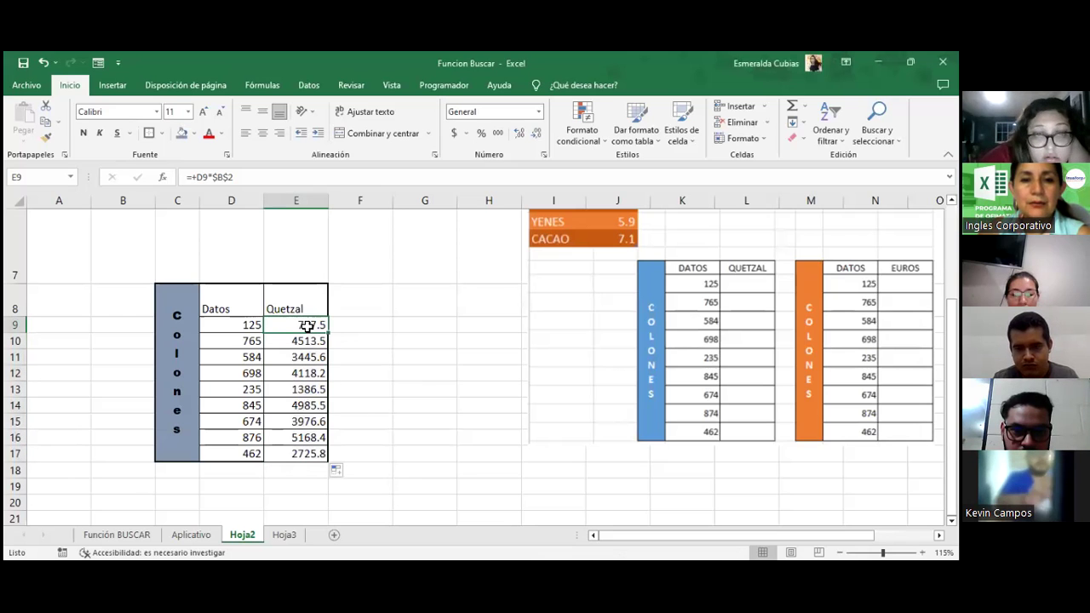
key("F2")
left_click(163, 177)
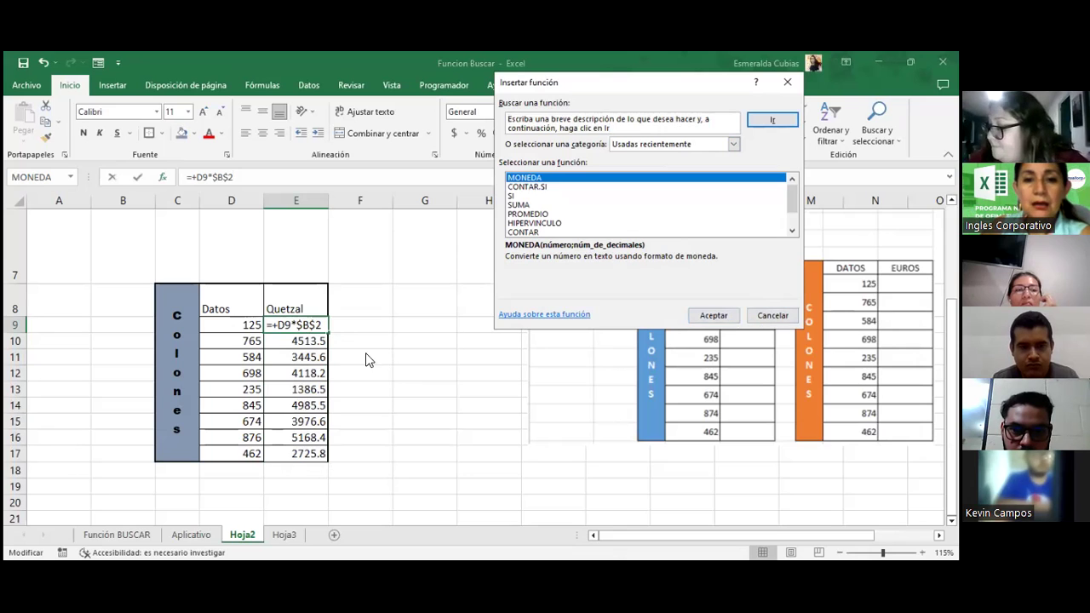
left_click(758, 317)
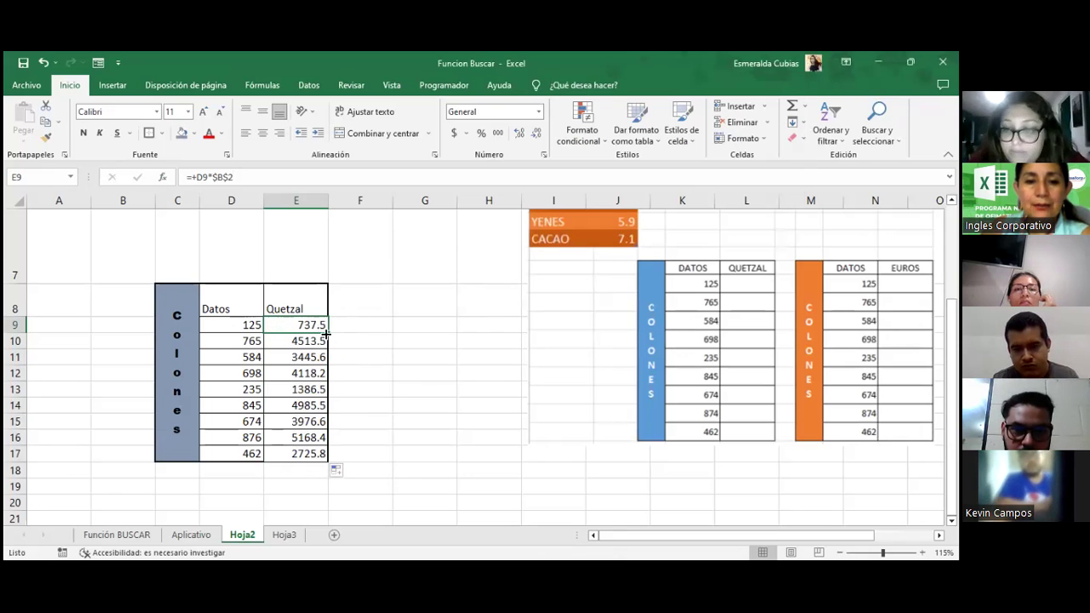
left_click_drag(308, 329, 307, 454)
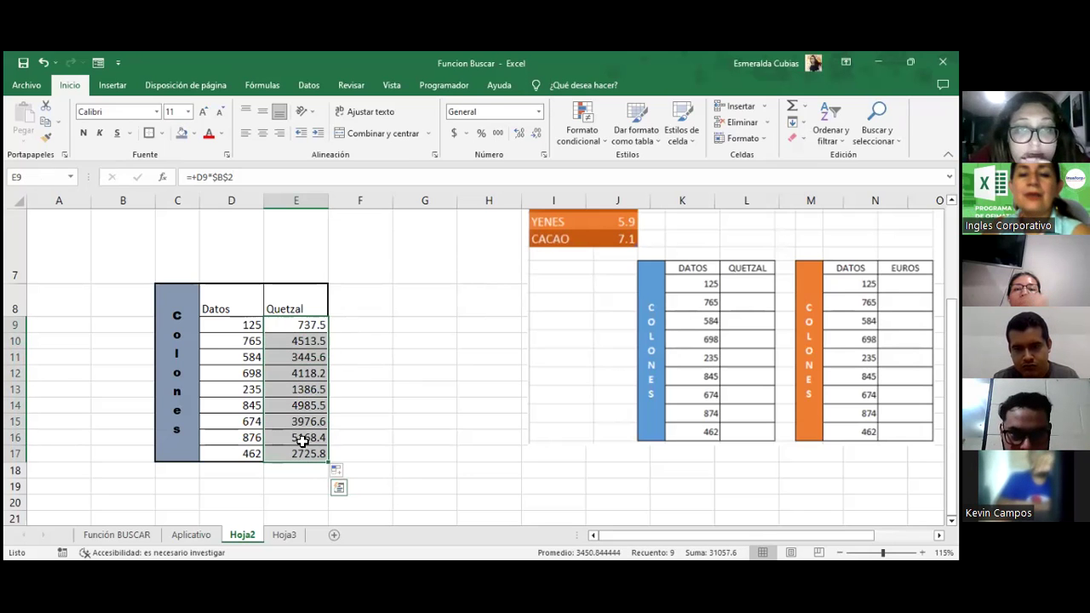
left_click(164, 180)
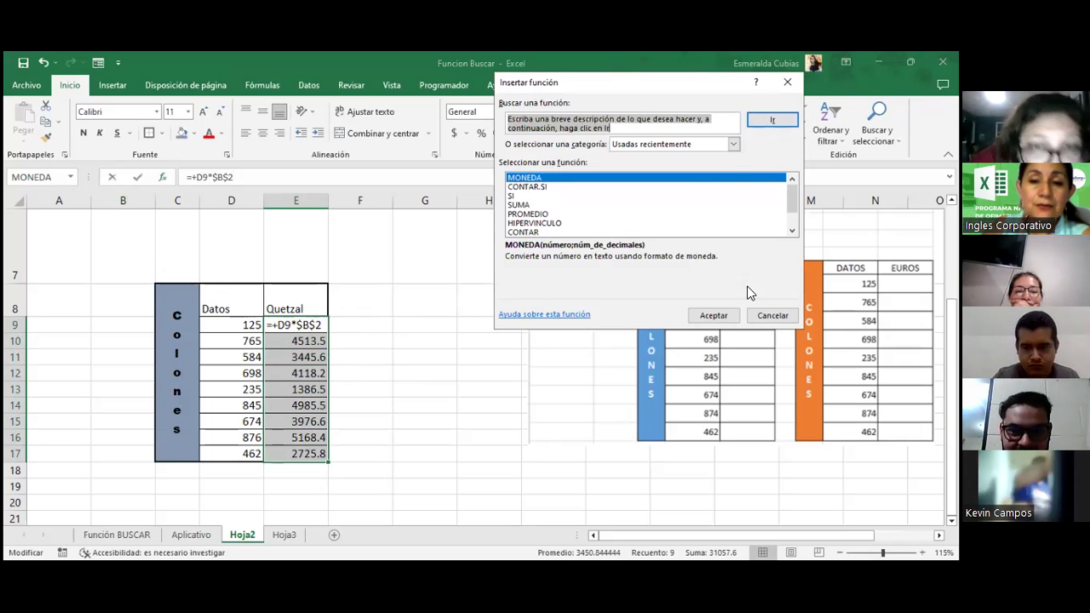
left_click(766, 316)
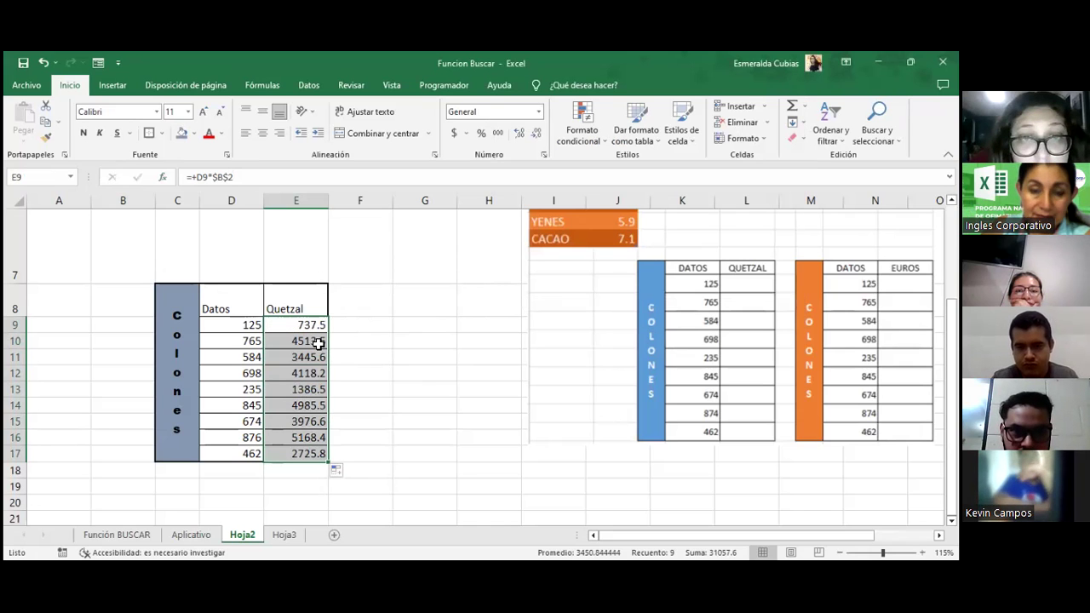
scroll(312, 226, "up", 2)
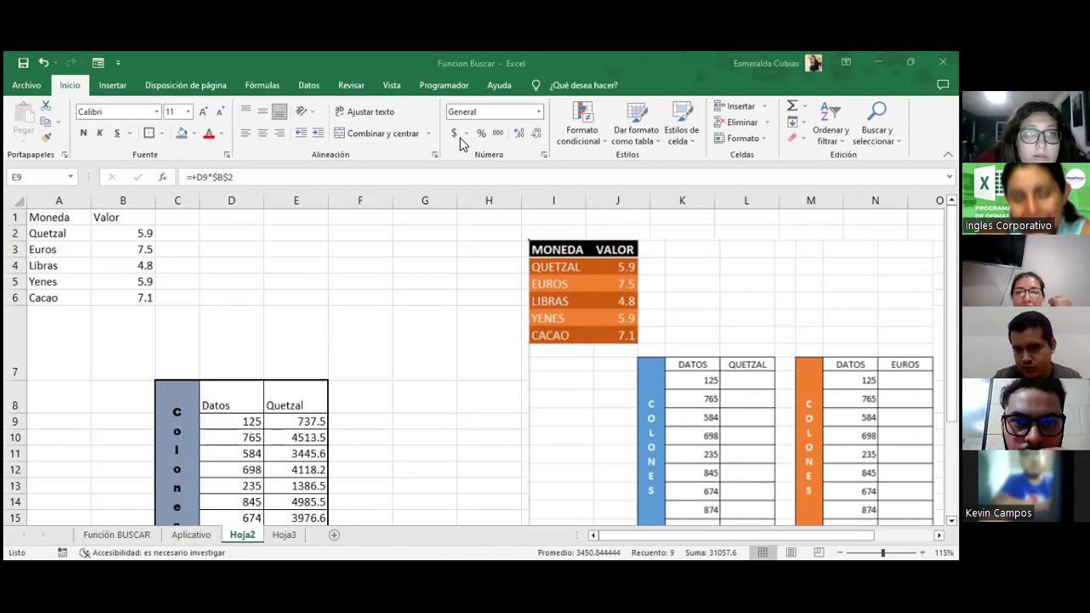
Step: Set the Quetzal results E9:E17 to Moneda format and open the currency symbol list
left_click(544, 155)
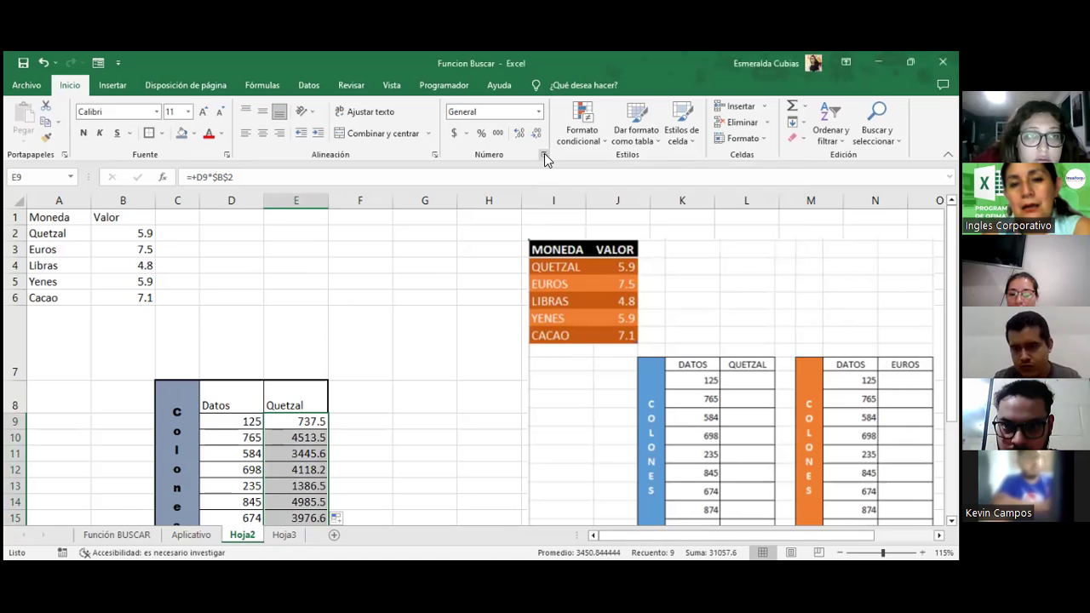
left_click(544, 156)
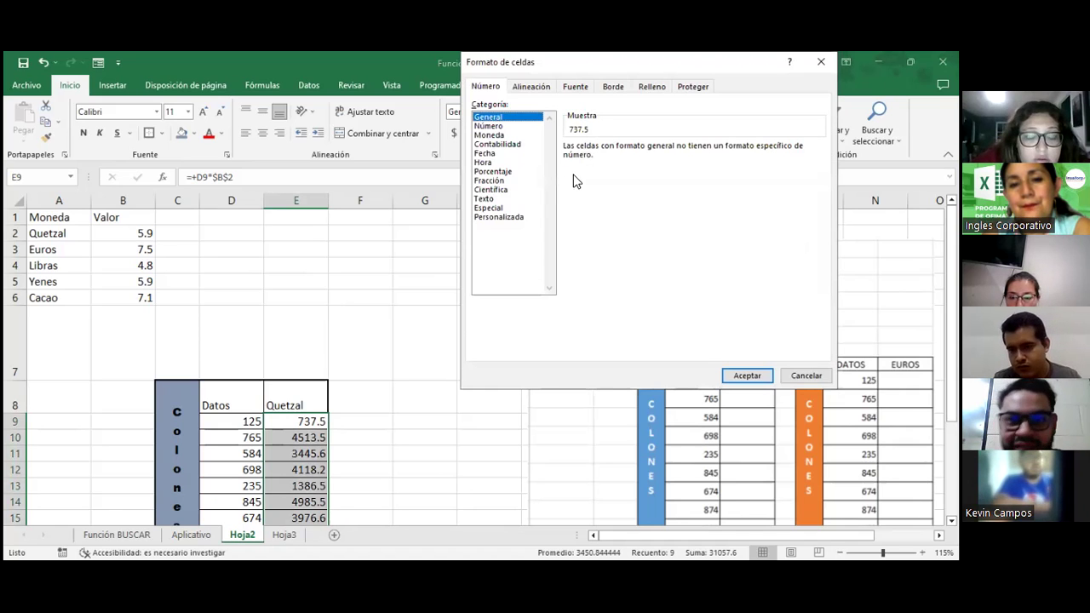
key("Down")
key("Down")
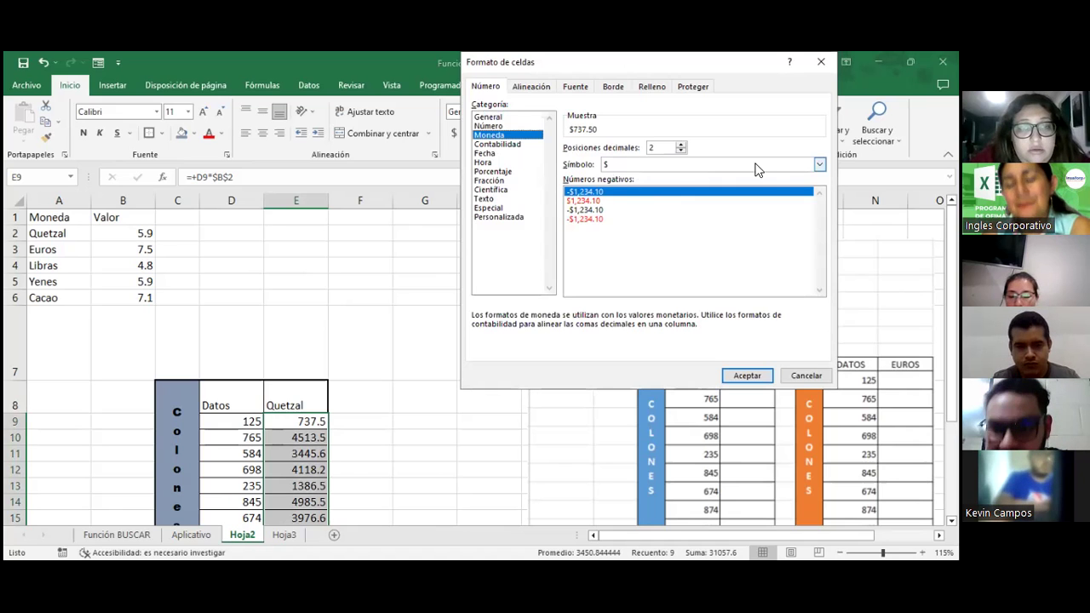
left_click(755, 166)
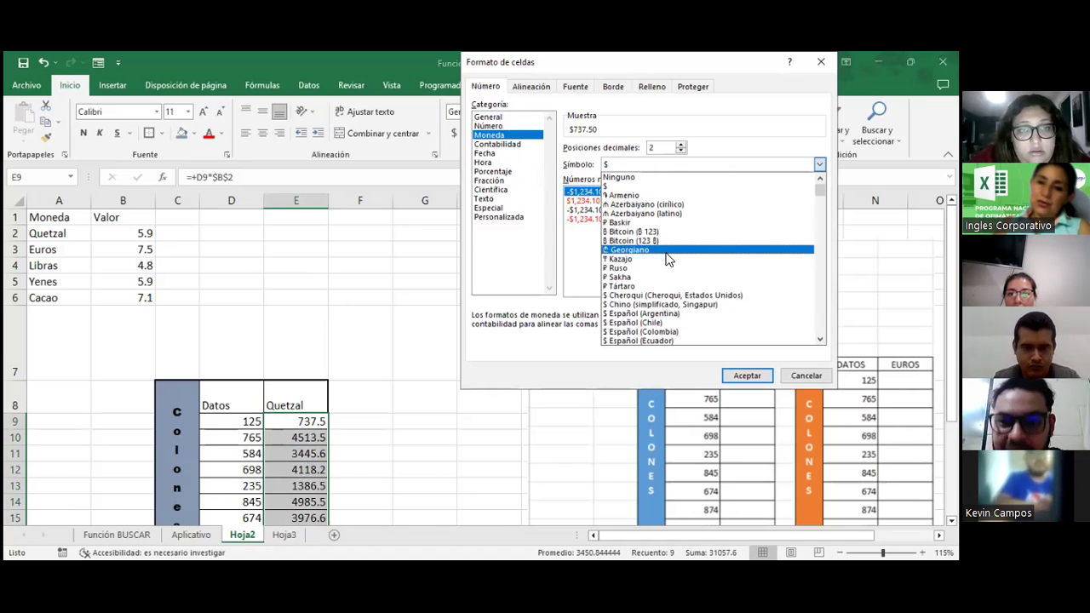
scroll(669, 260, "down", 1)
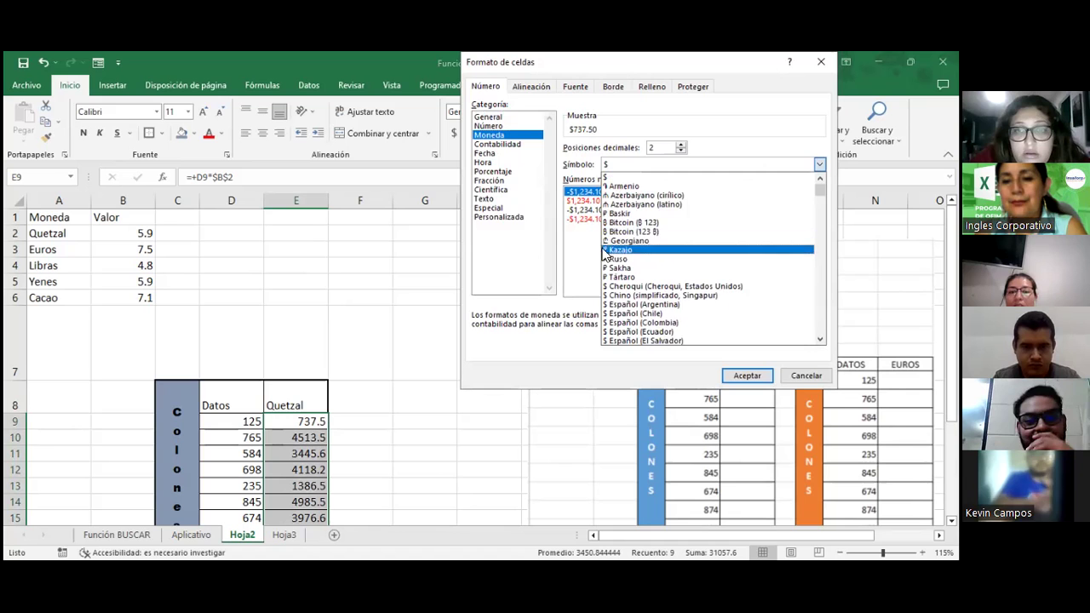